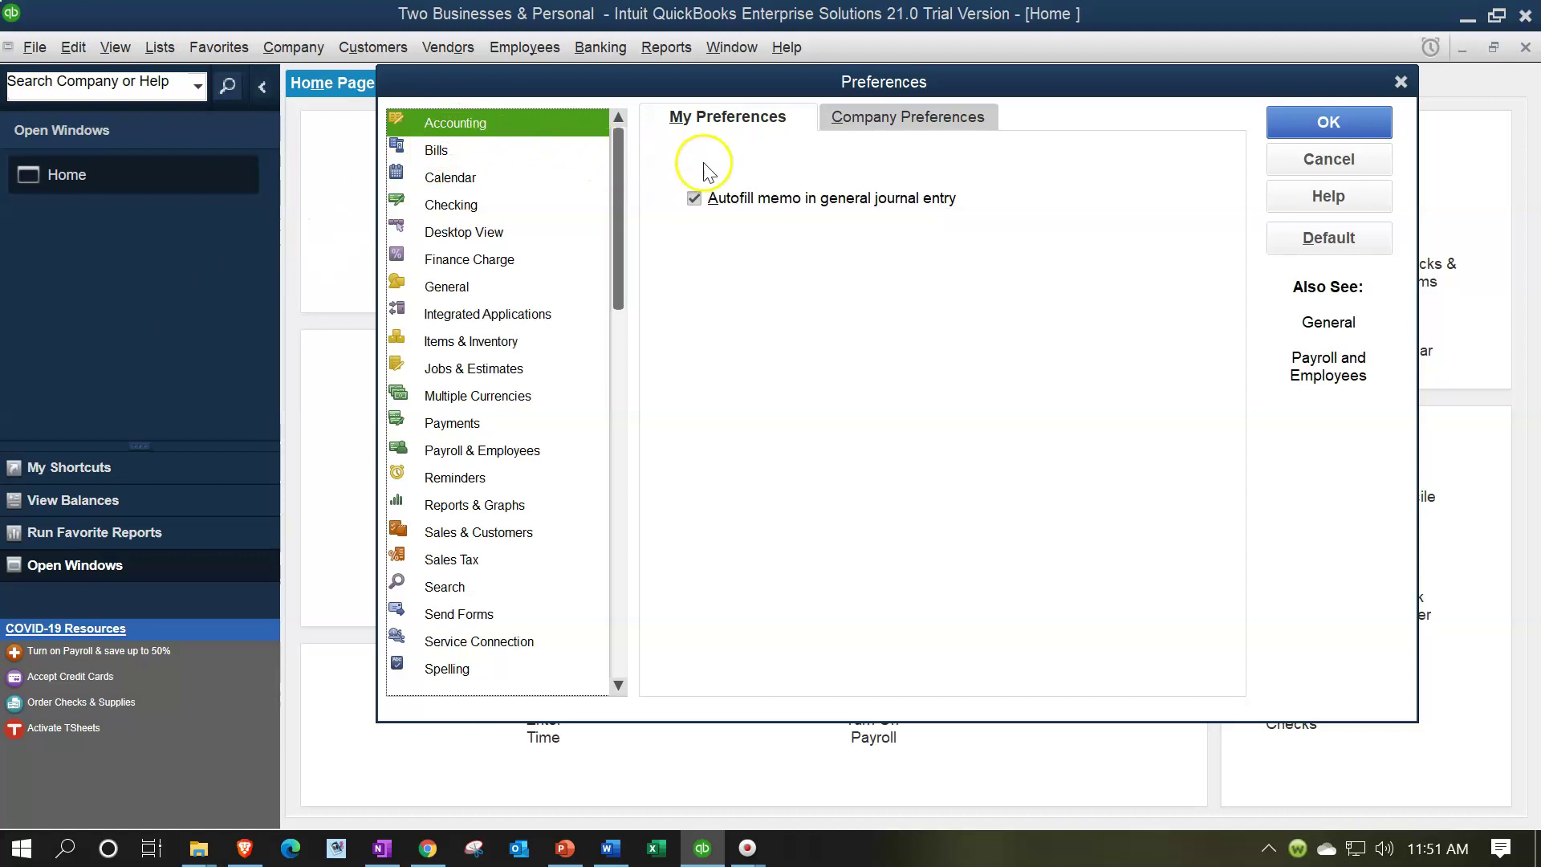
# Step: Turn on class assignment in the company accounting preferences, assign classes to Names, and save the preferences
pyautogui.click(837, 127)
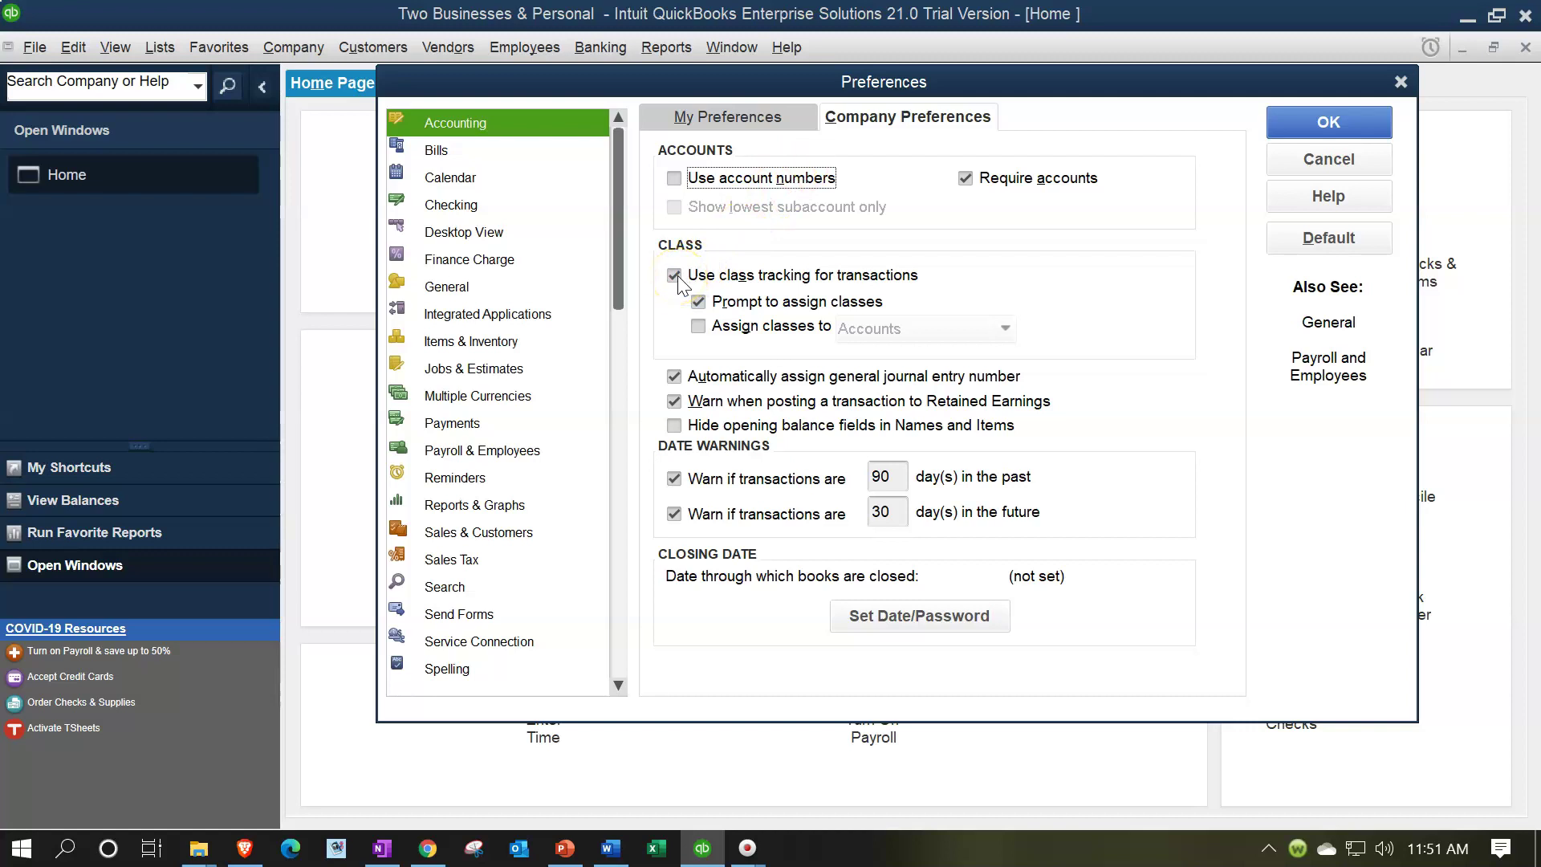
pyautogui.click(706, 328)
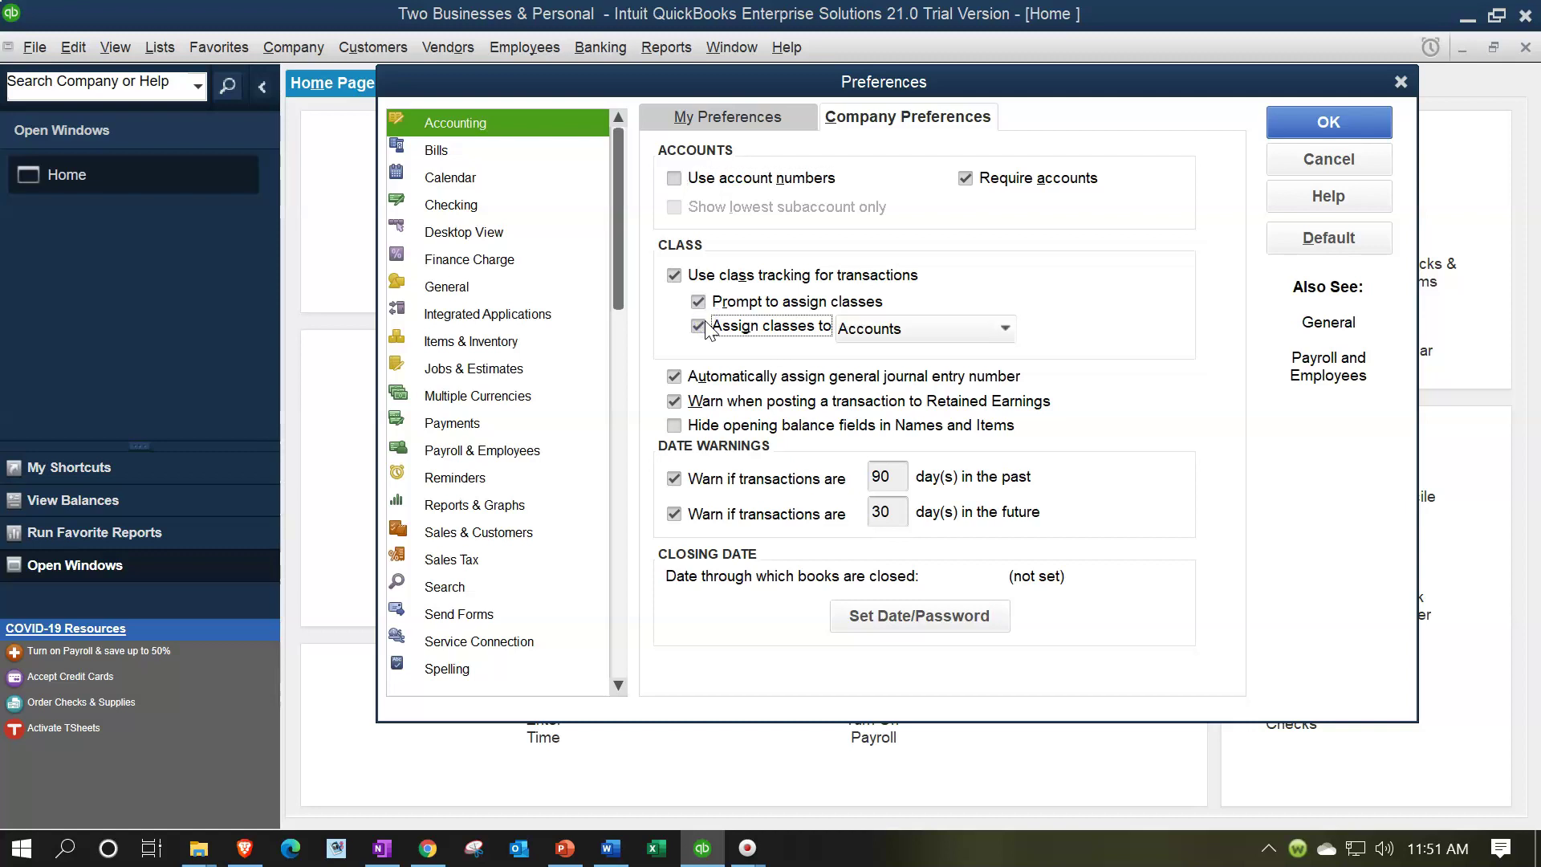
pyautogui.click(999, 330)
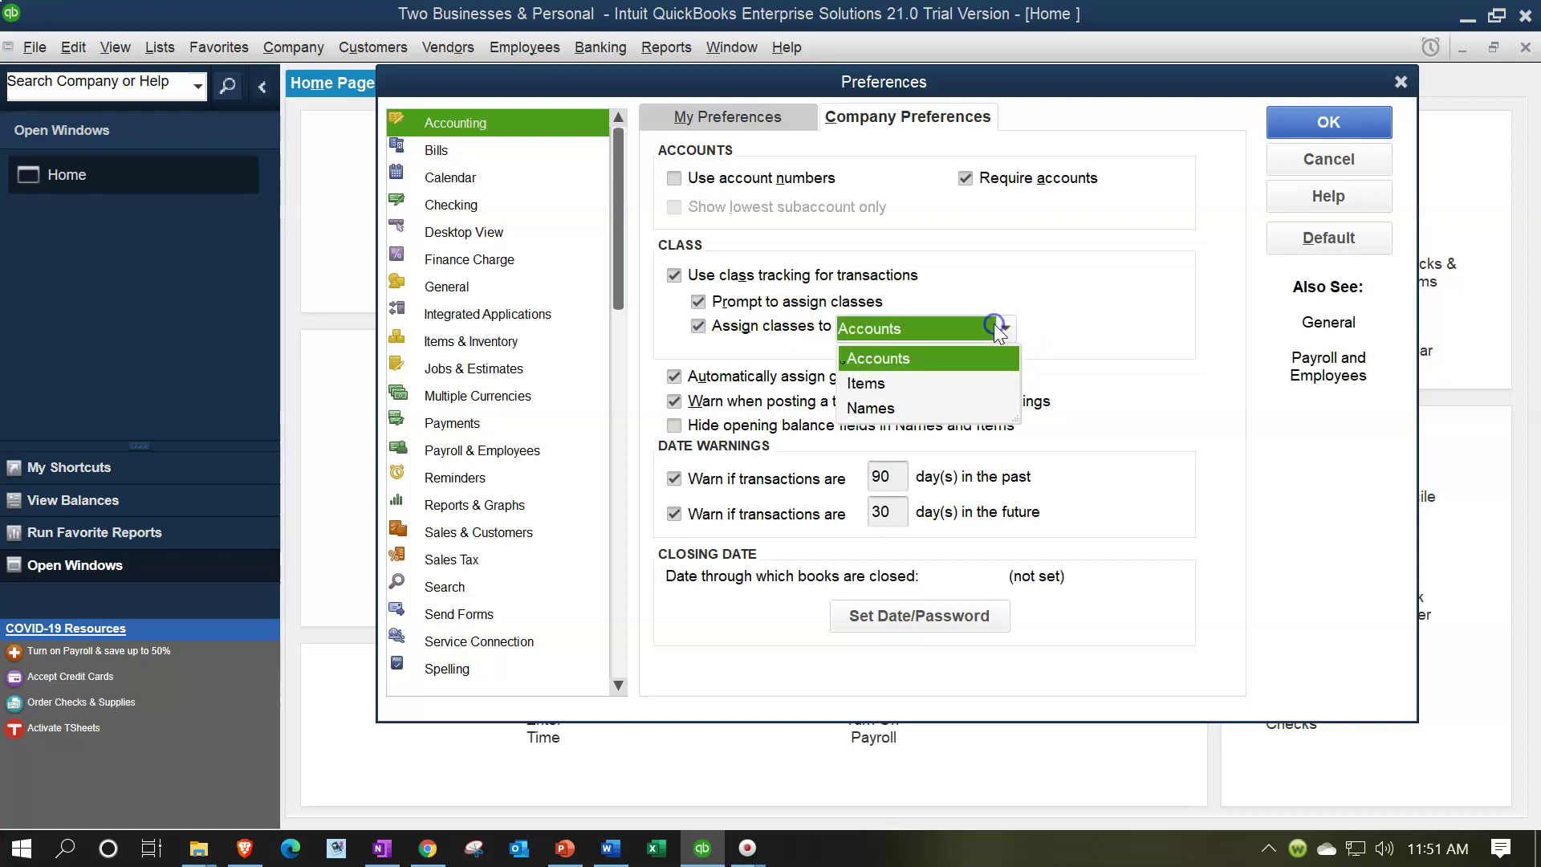
pyautogui.click(893, 411)
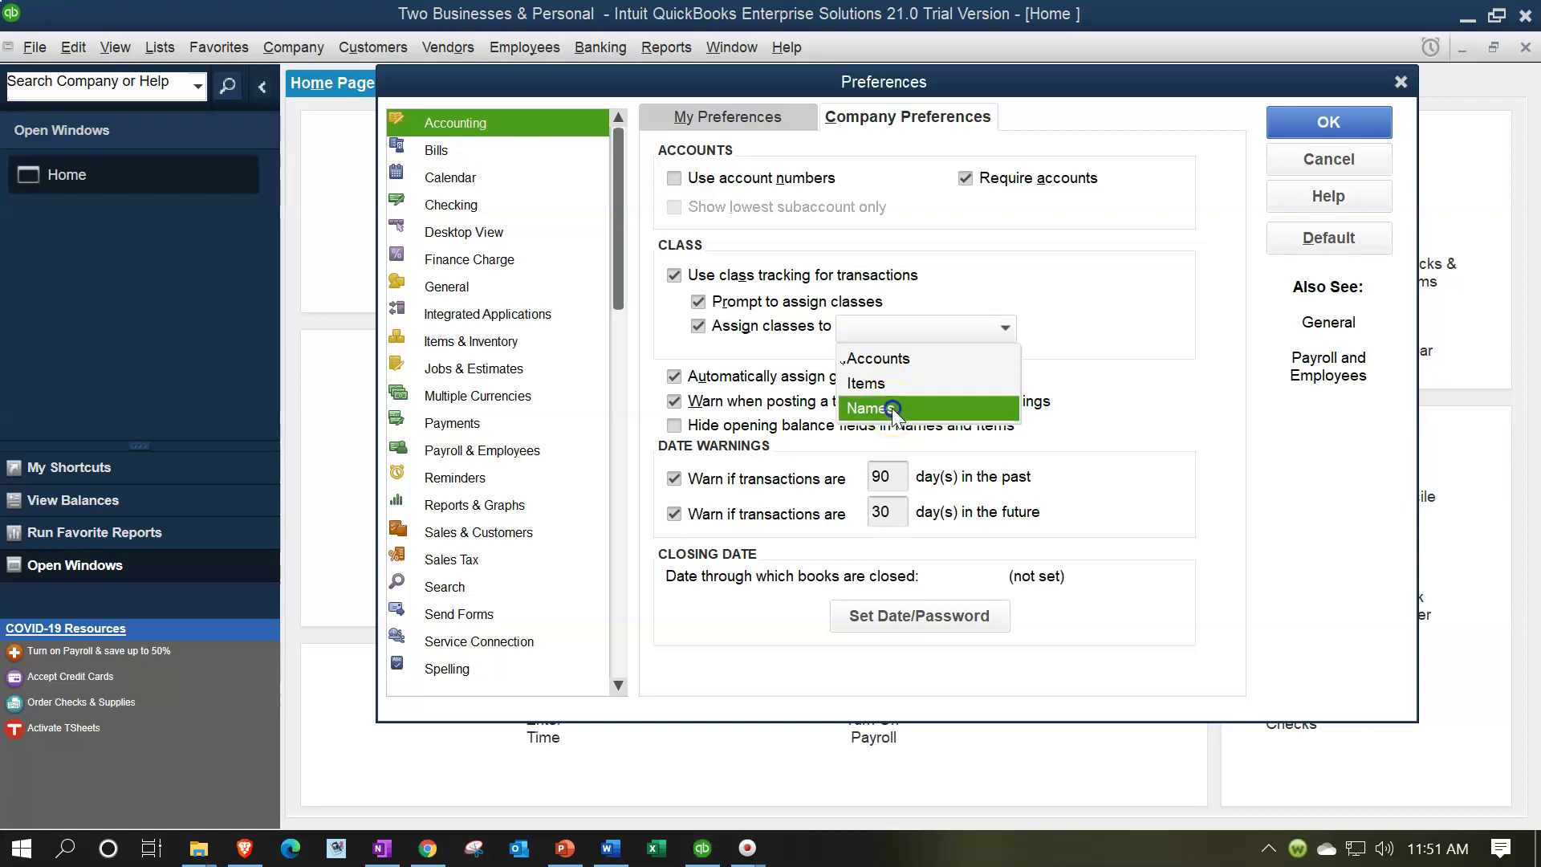
pyautogui.click(1002, 329)
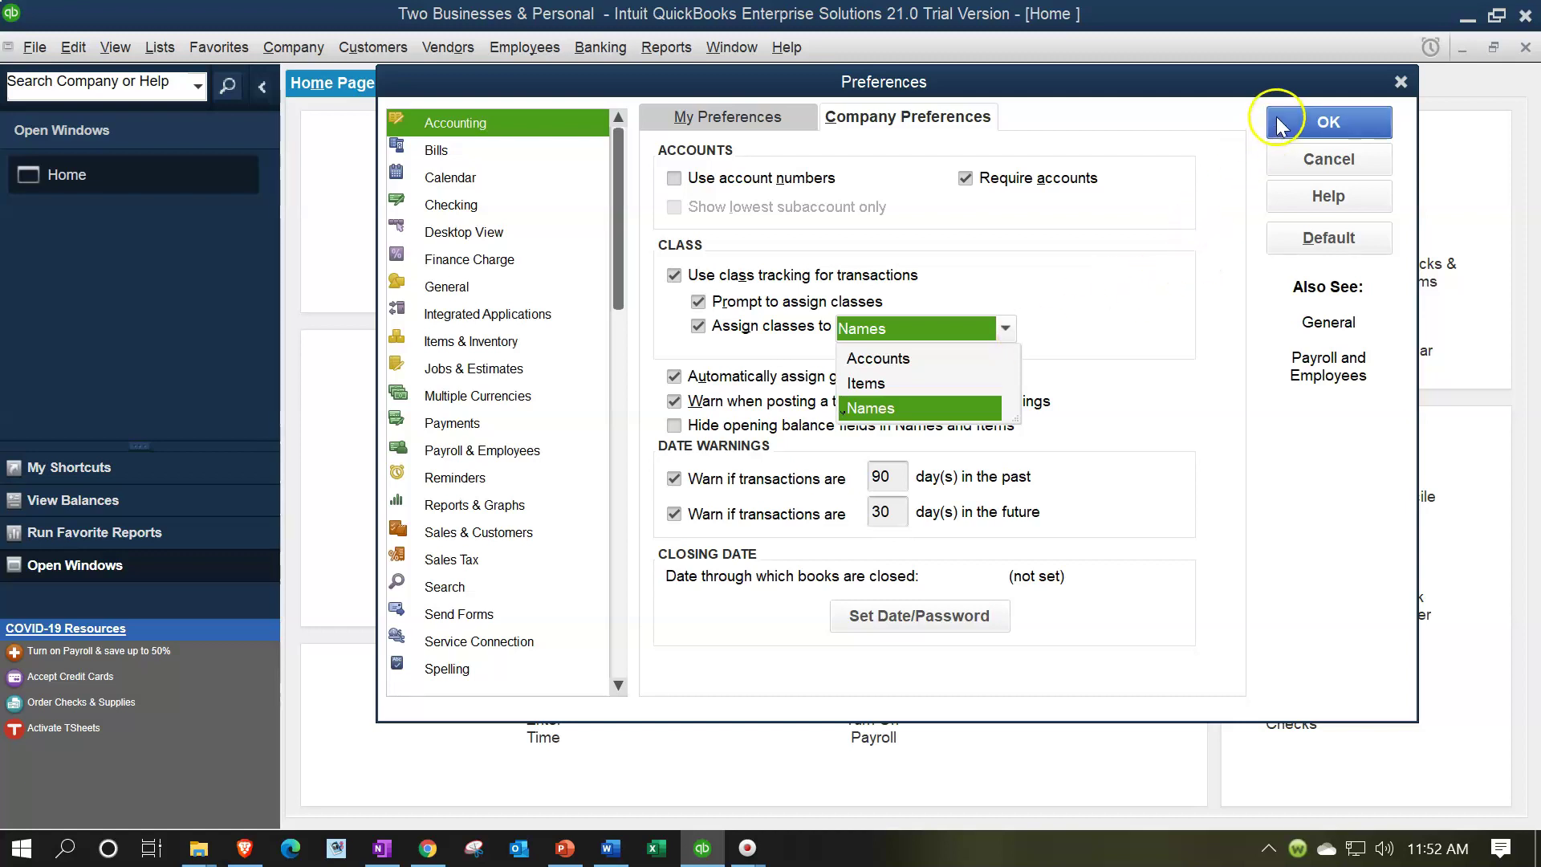
pyautogui.click(994, 406)
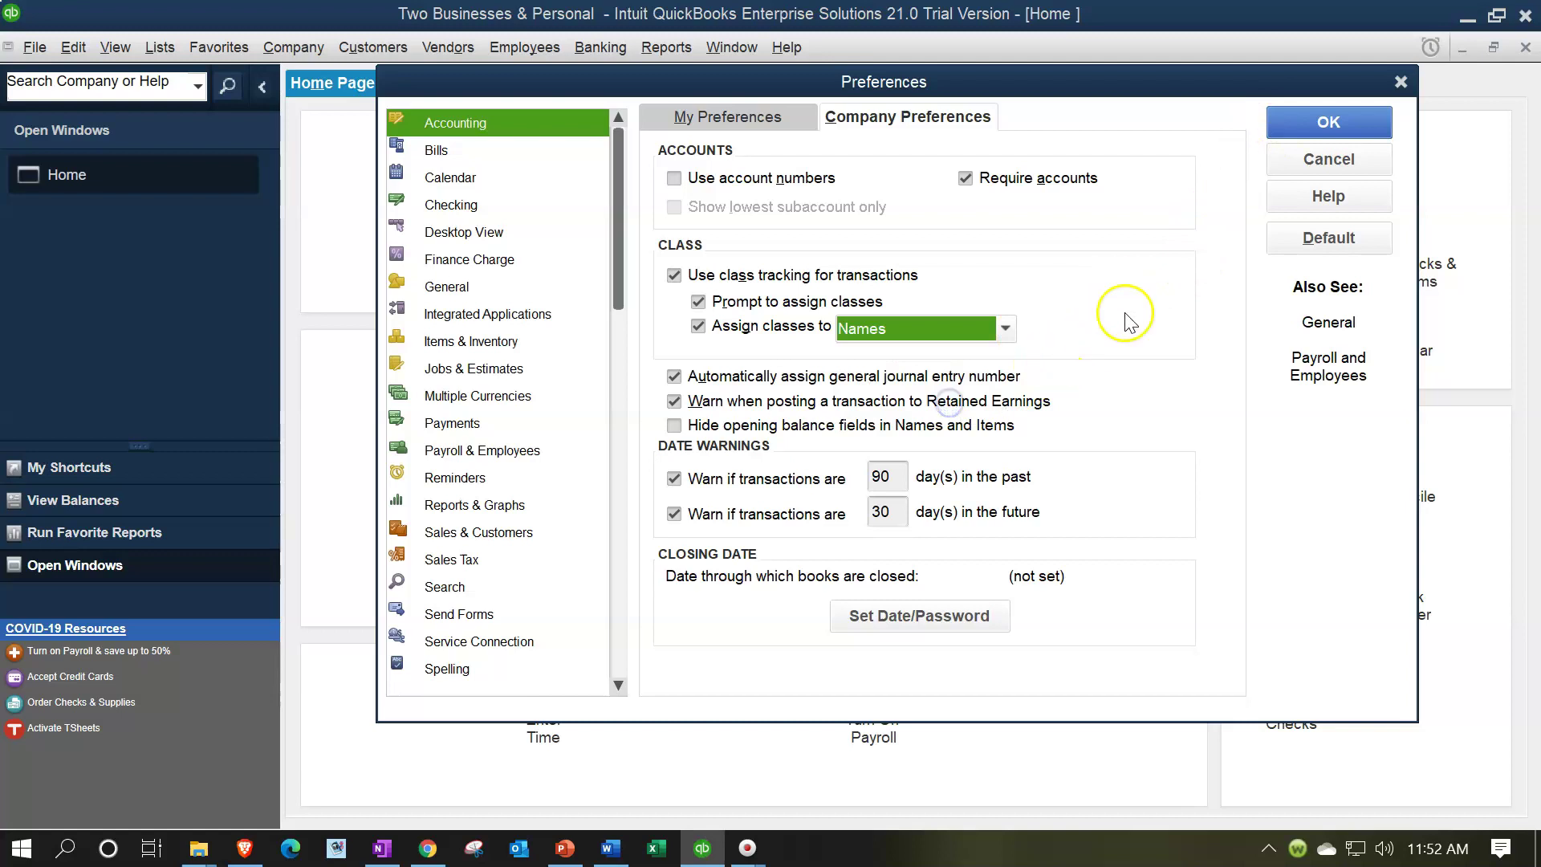
pyautogui.click(1320, 124)
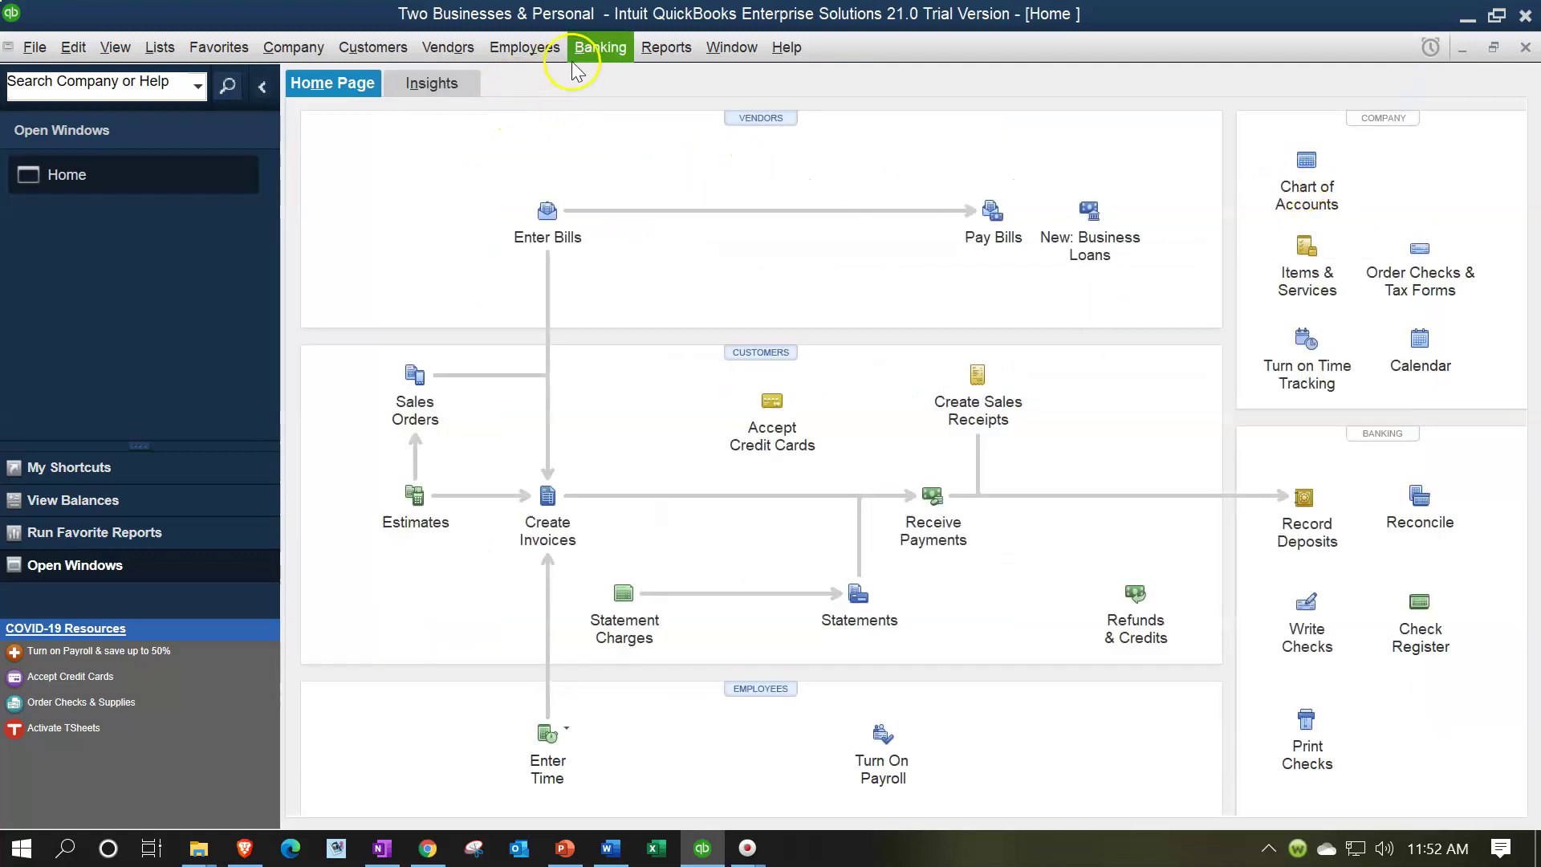
# Step: Start a new vendor record in the Vendor Center and name it Vendor 1
pyautogui.click(447, 47)
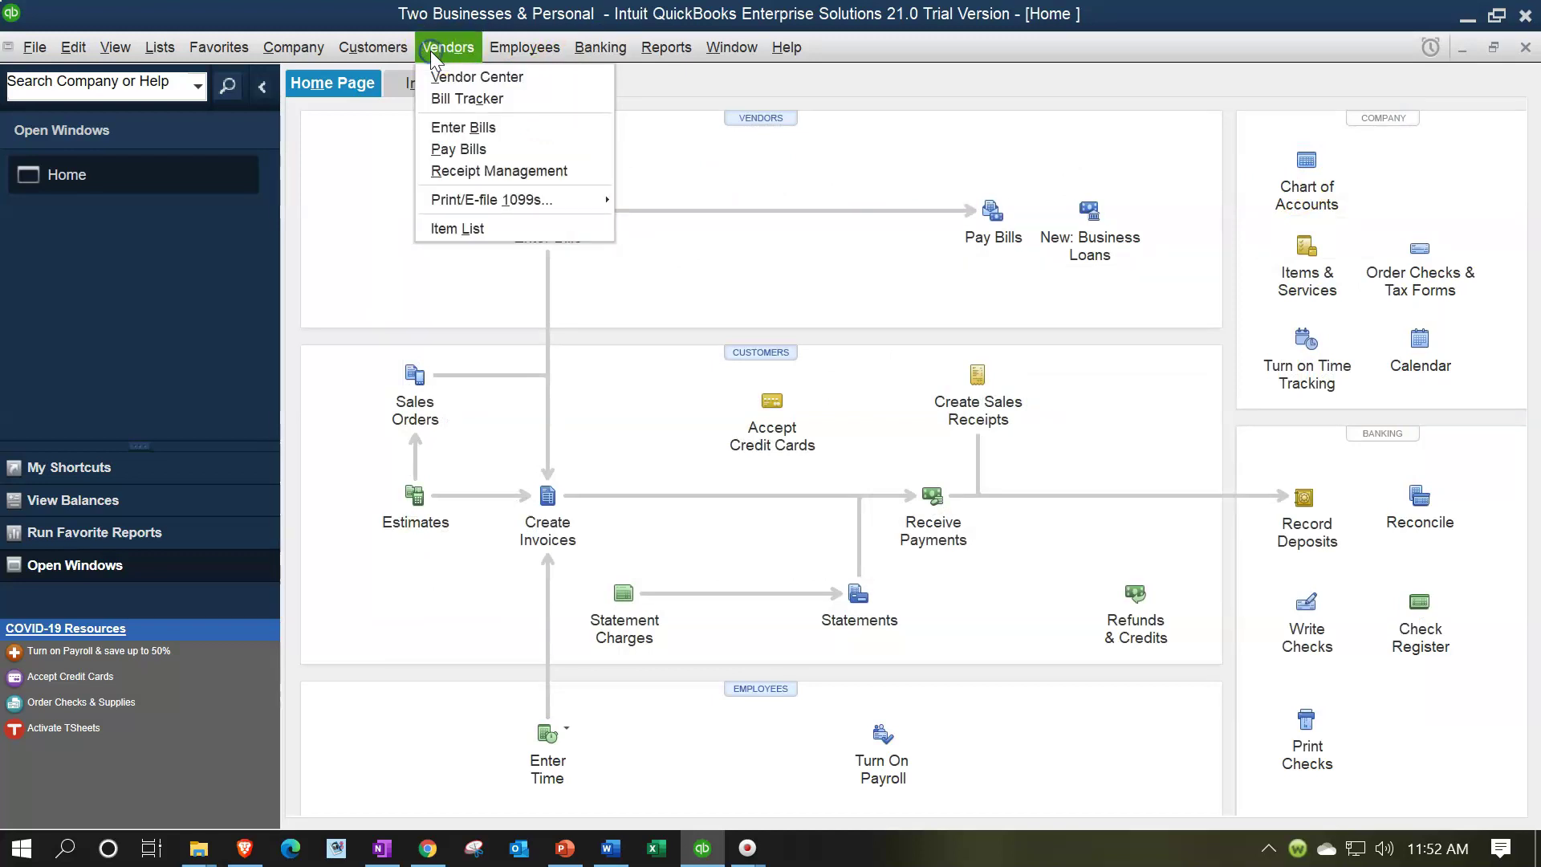
pyautogui.click(439, 80)
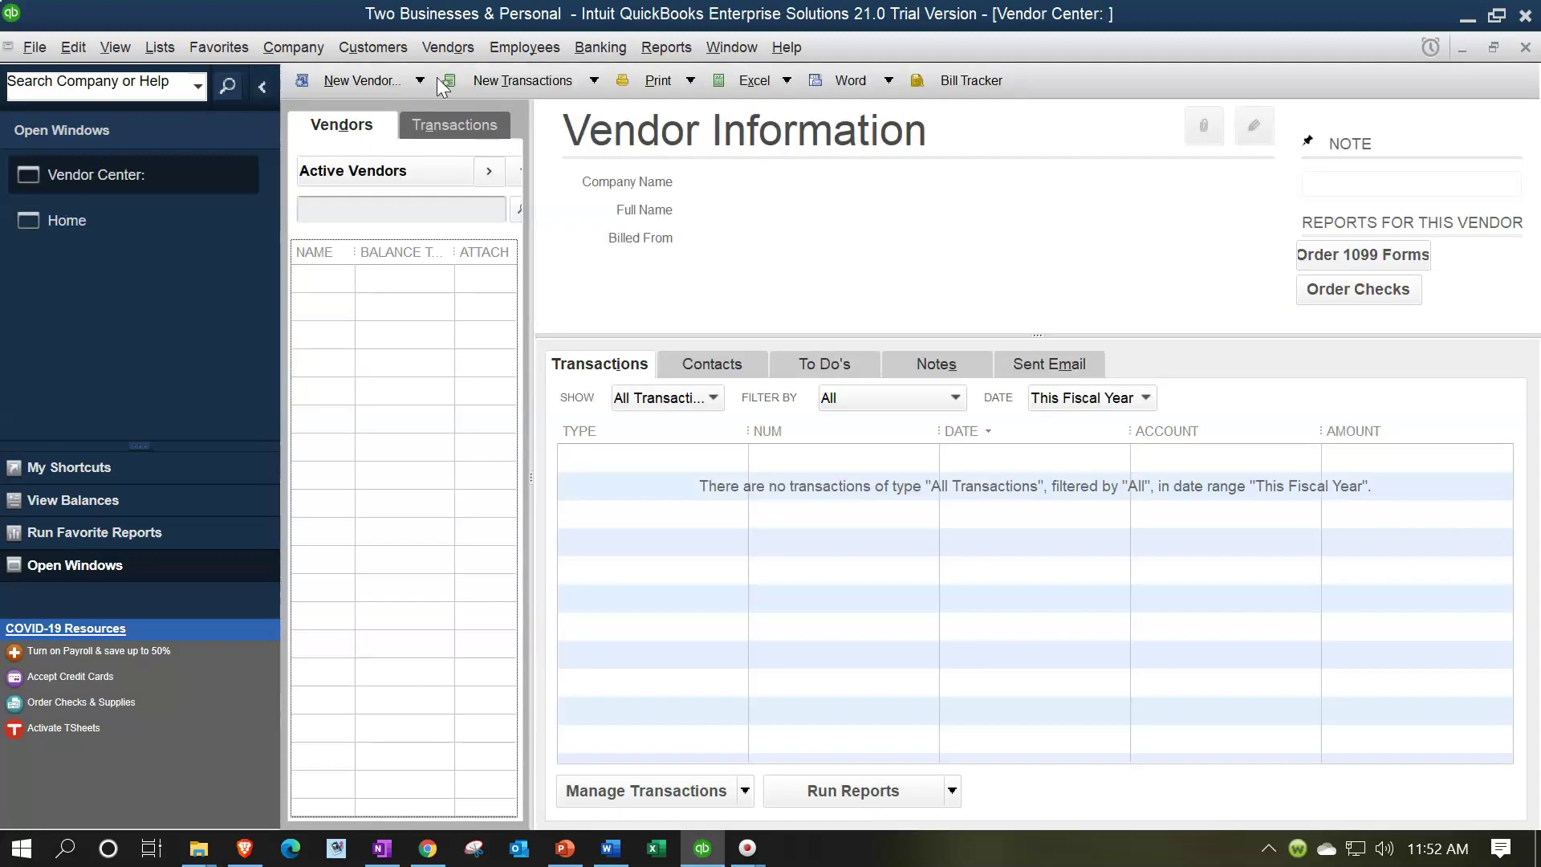
pyautogui.click(352, 82)
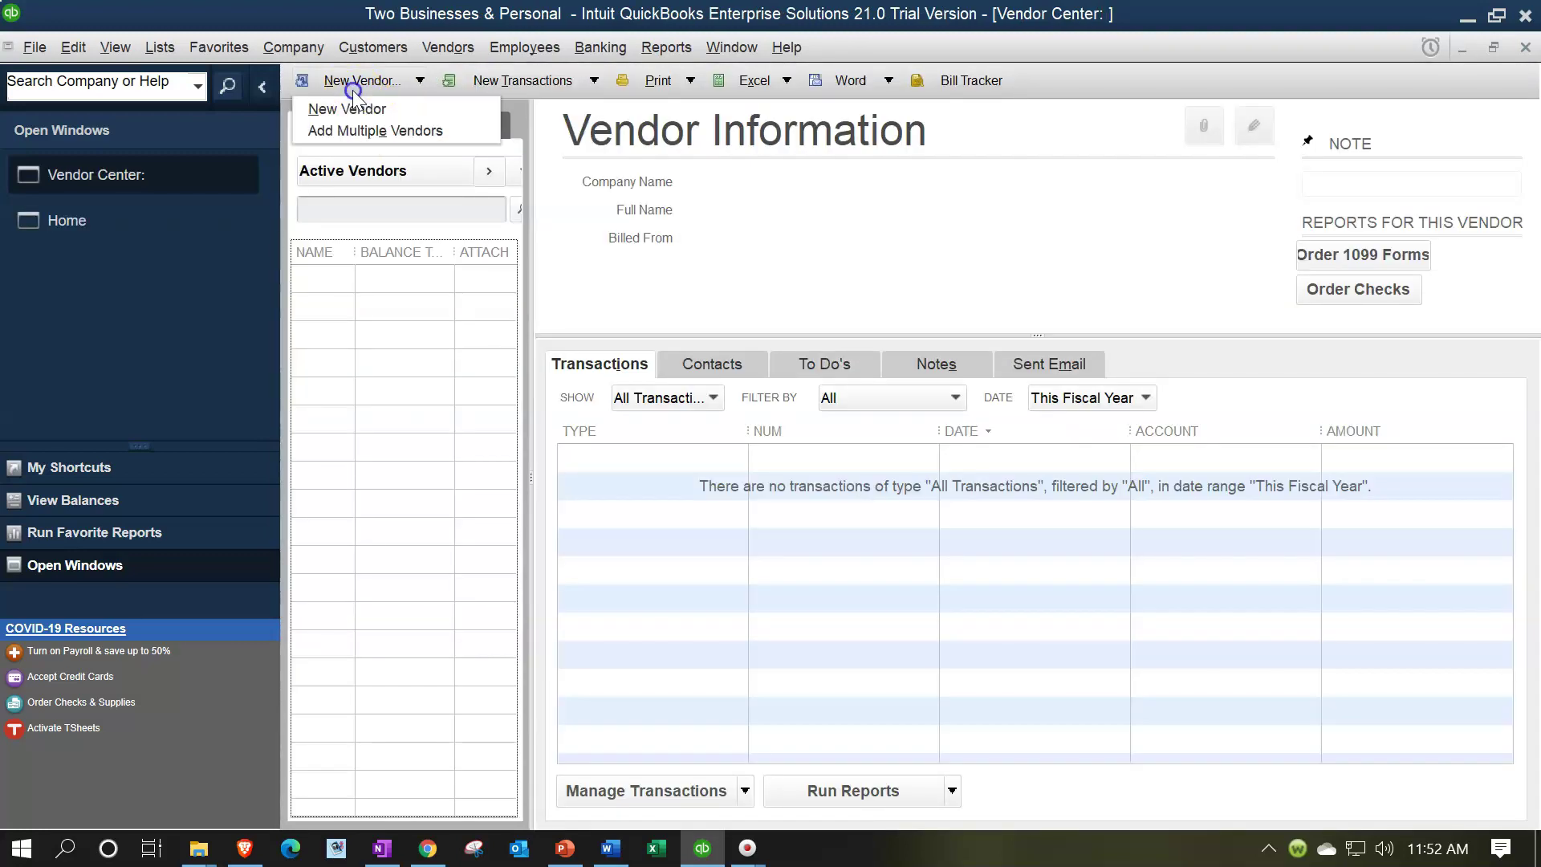
pyautogui.click(353, 107)
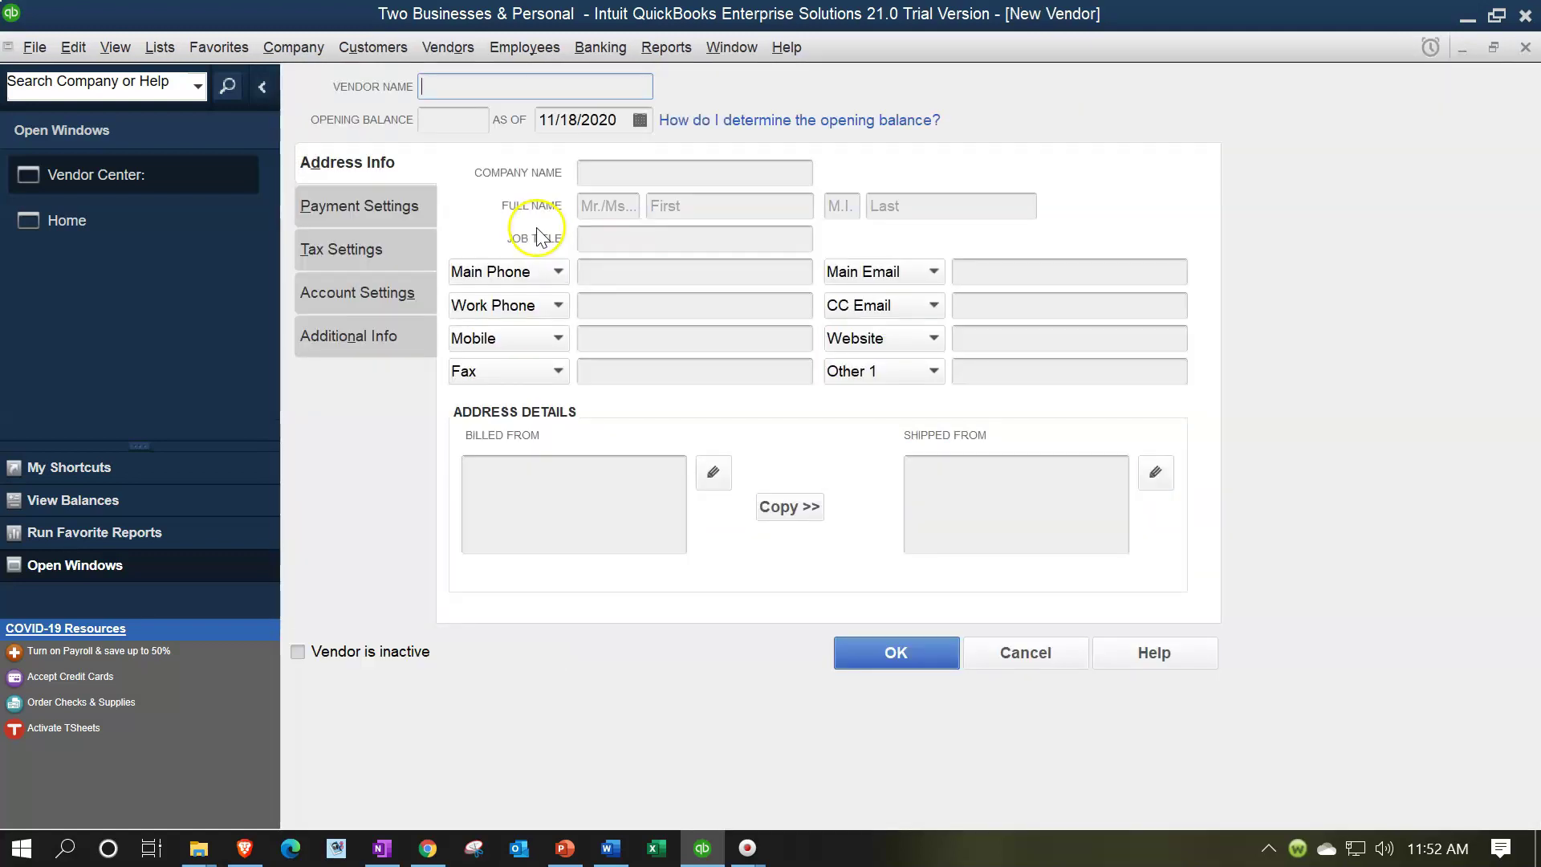
pyautogui.write('Ve')
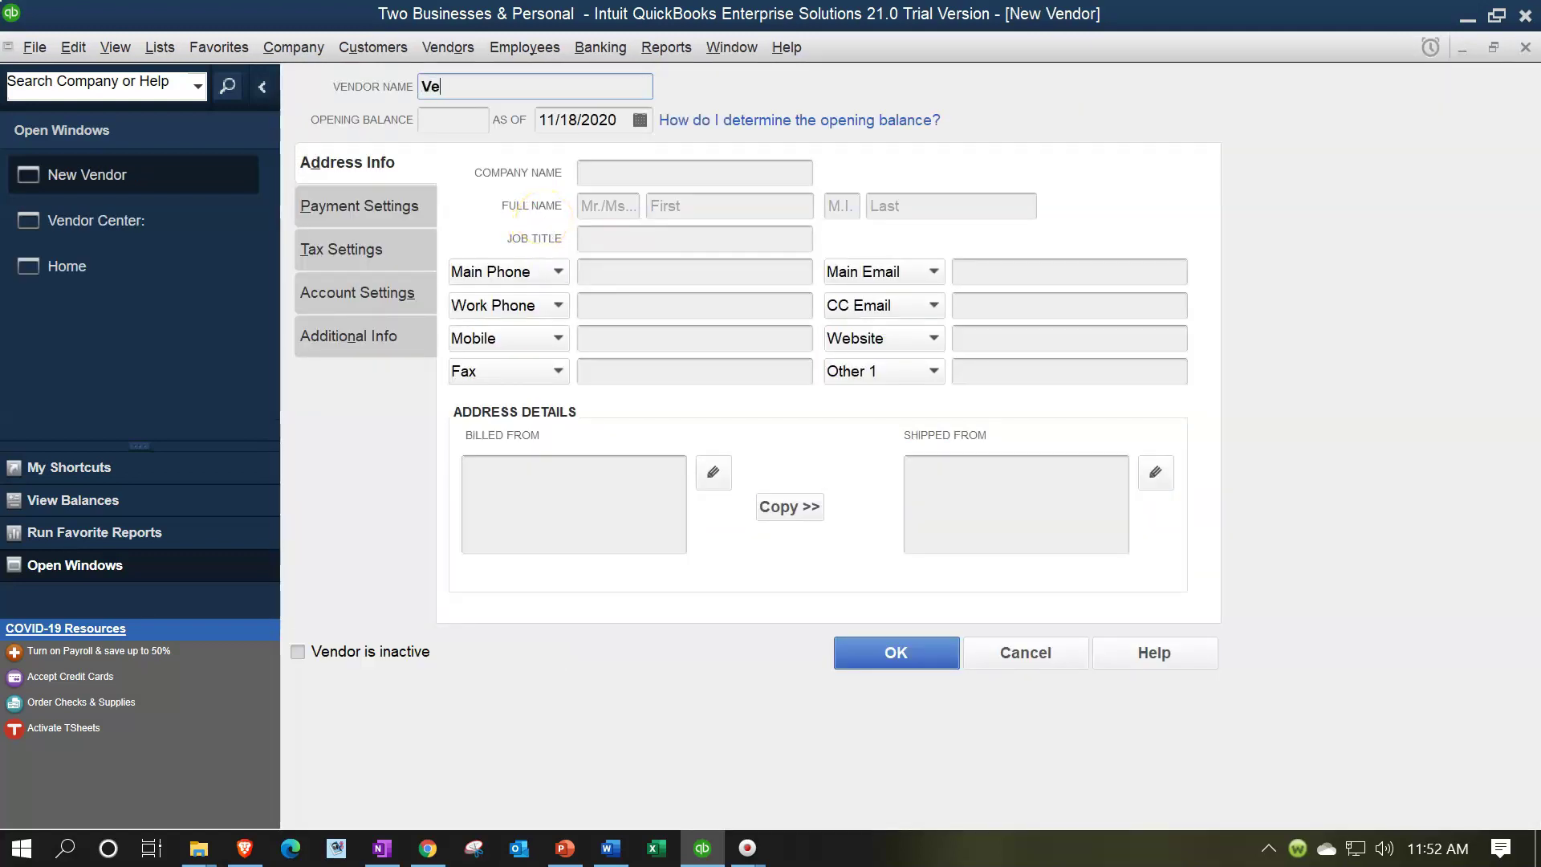
pyautogui.write('ndor 1')
pyautogui.press('Tab')
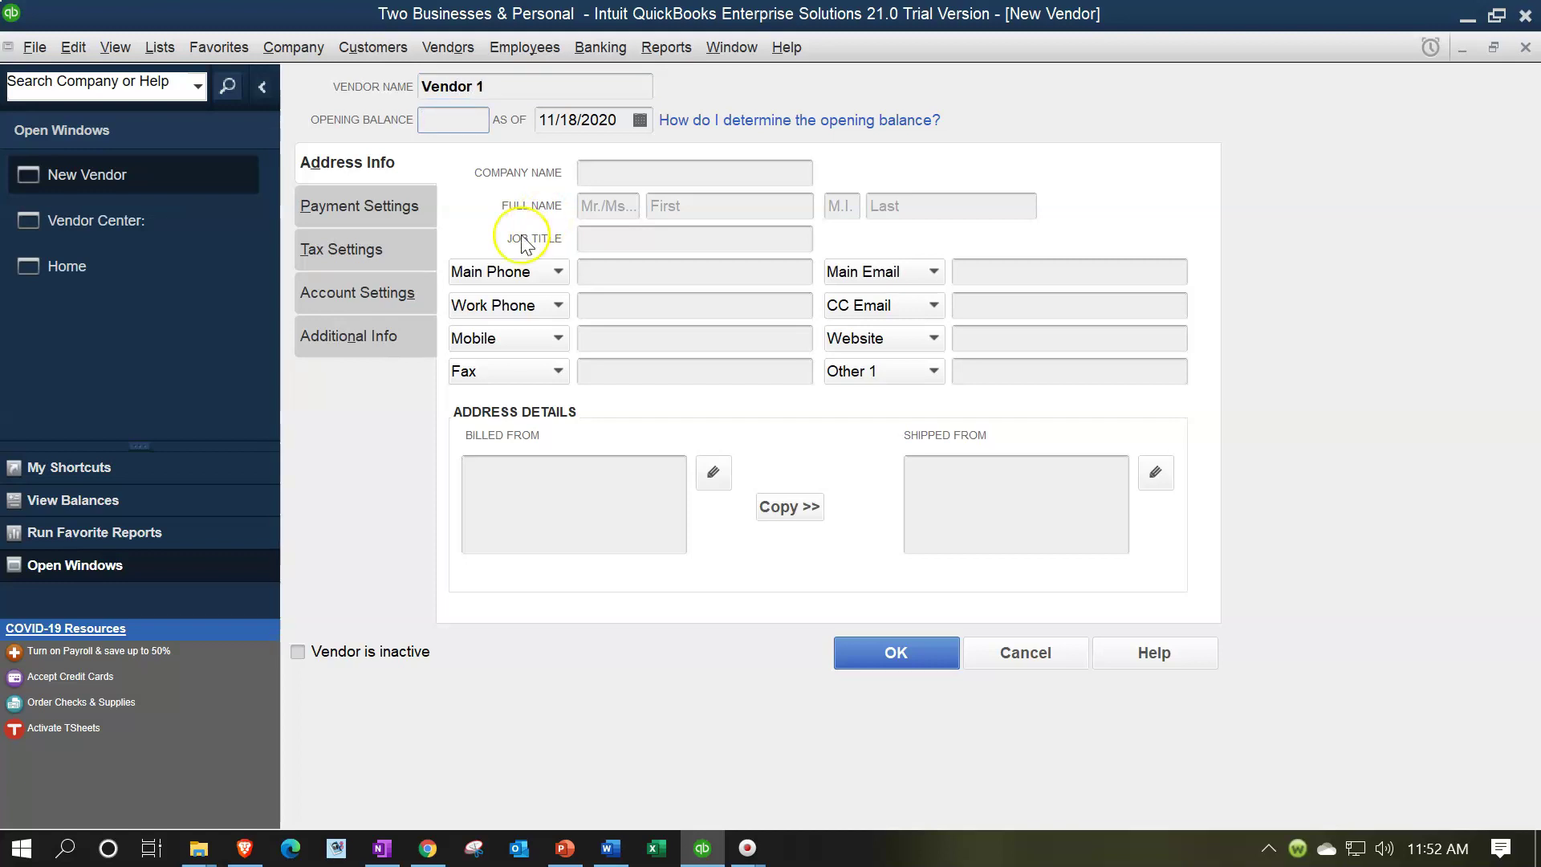
# Step: Assign class B1 in the new vendor's additional information and save the vendor
pyautogui.click(339, 339)
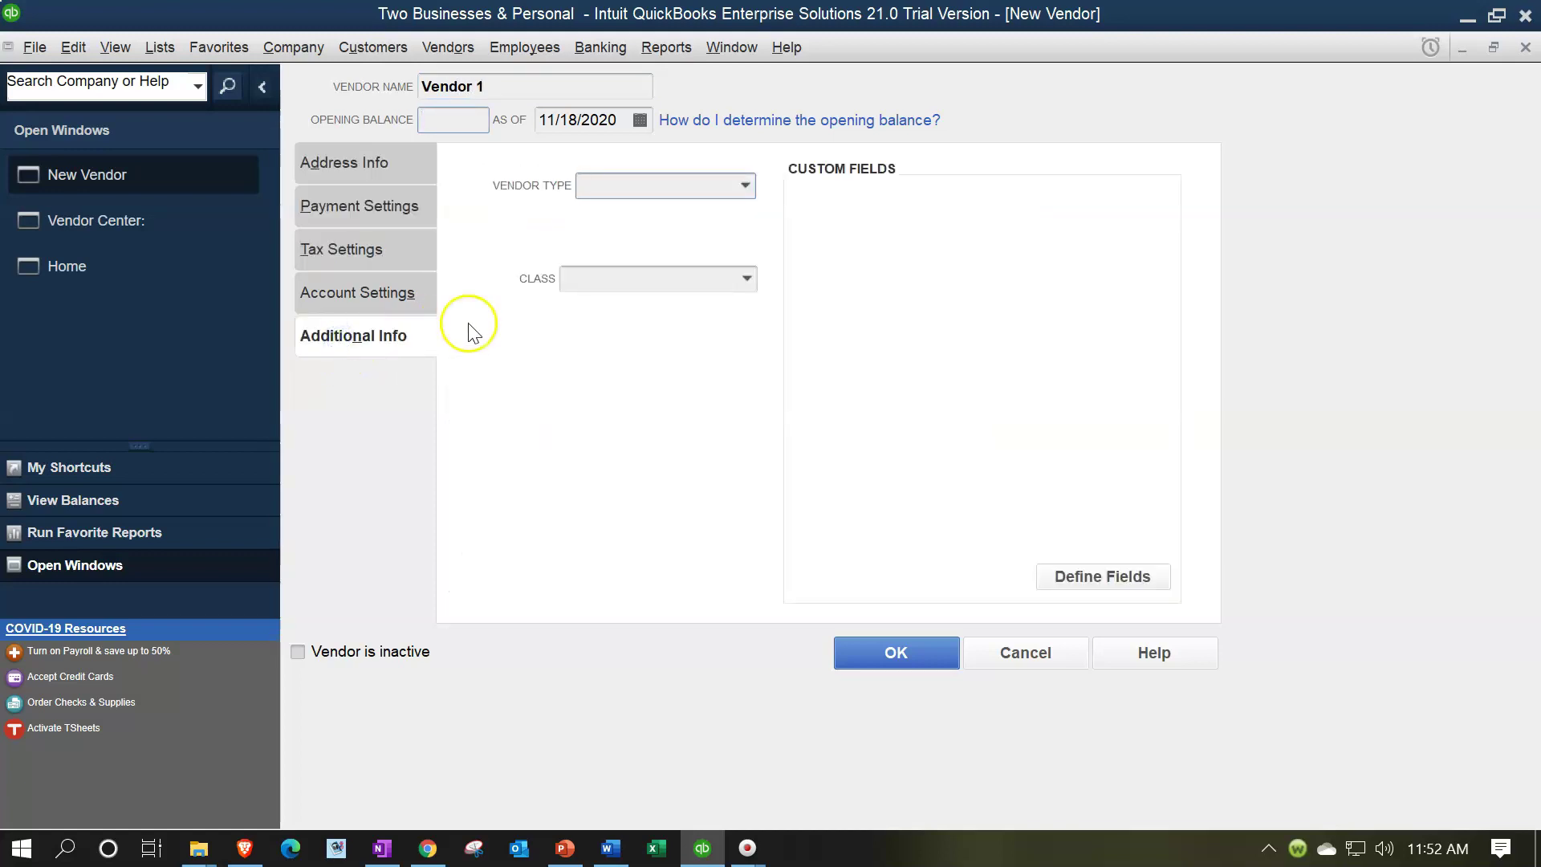
pyautogui.click(752, 283)
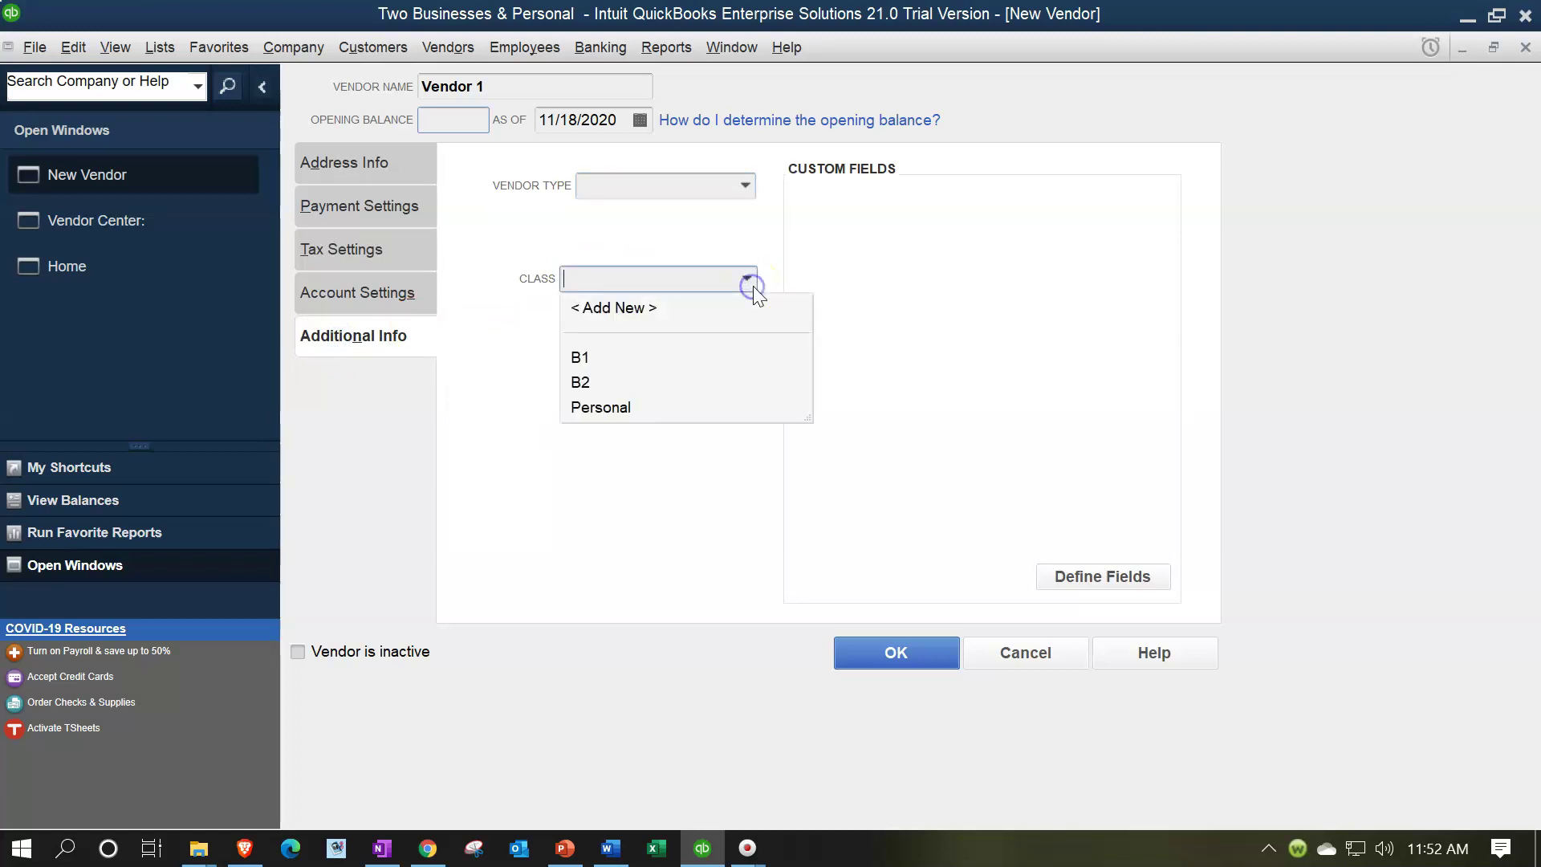
pyautogui.click(612, 358)
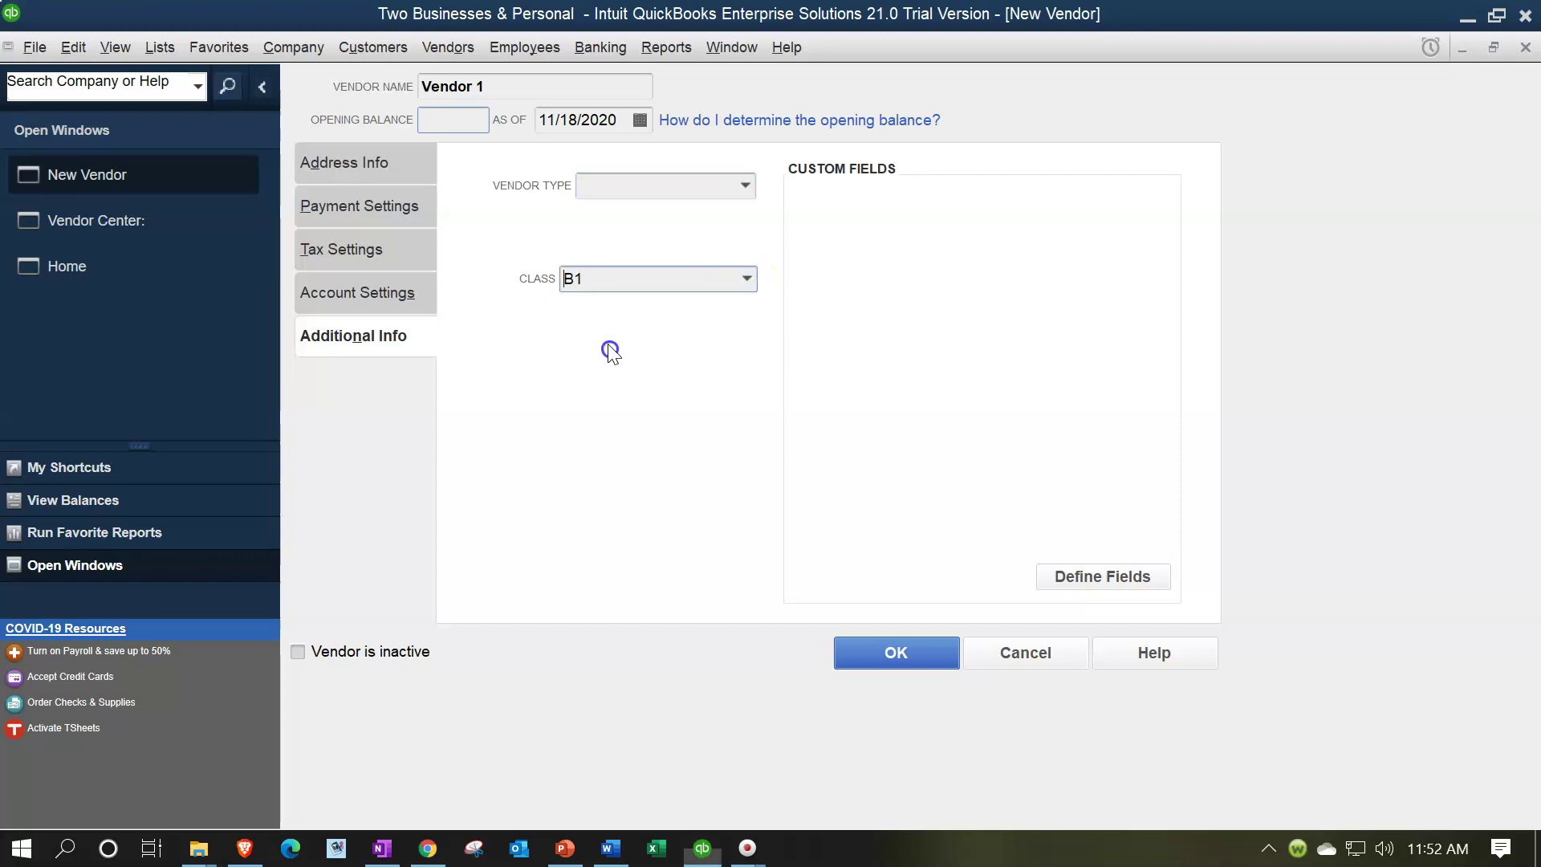
pyautogui.click(859, 647)
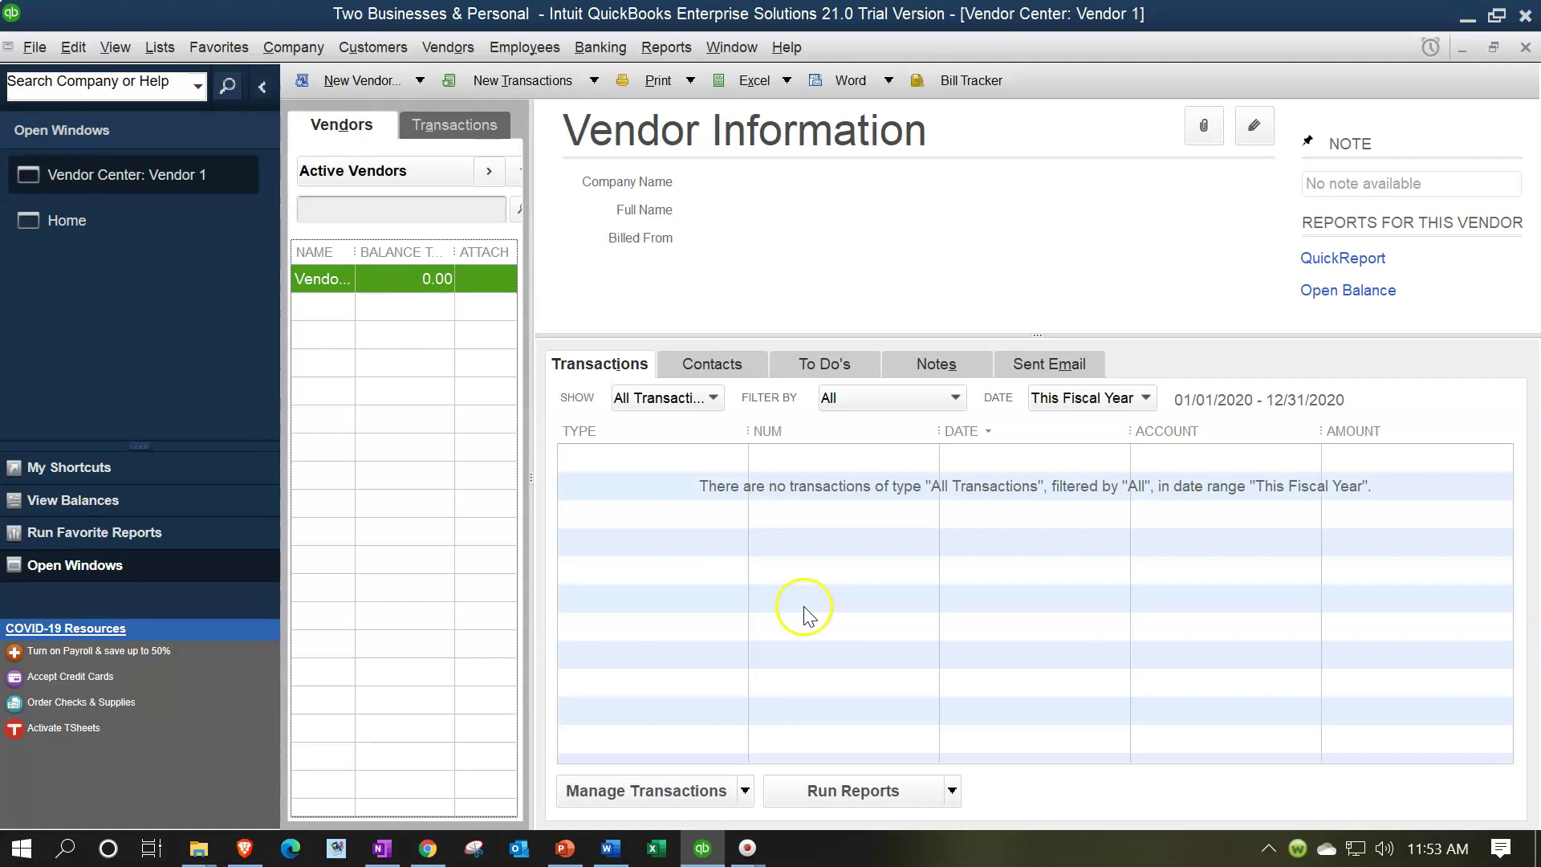
# Step: Check the class filled in on a new bill for Vendor 1, and close the bill without recording it
pyautogui.click(105, 227)
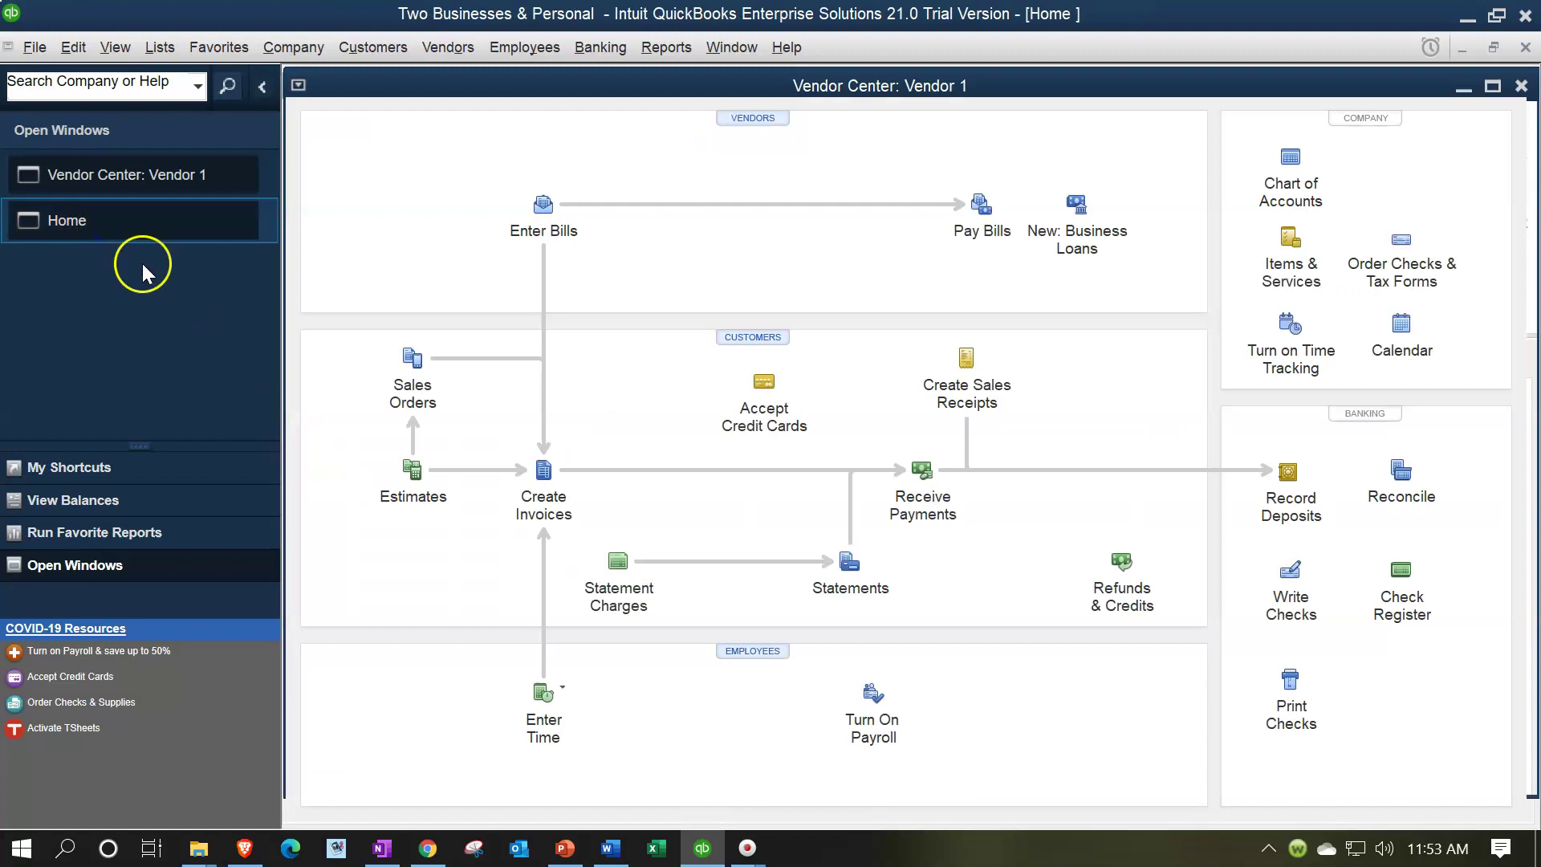
pyautogui.click(534, 210)
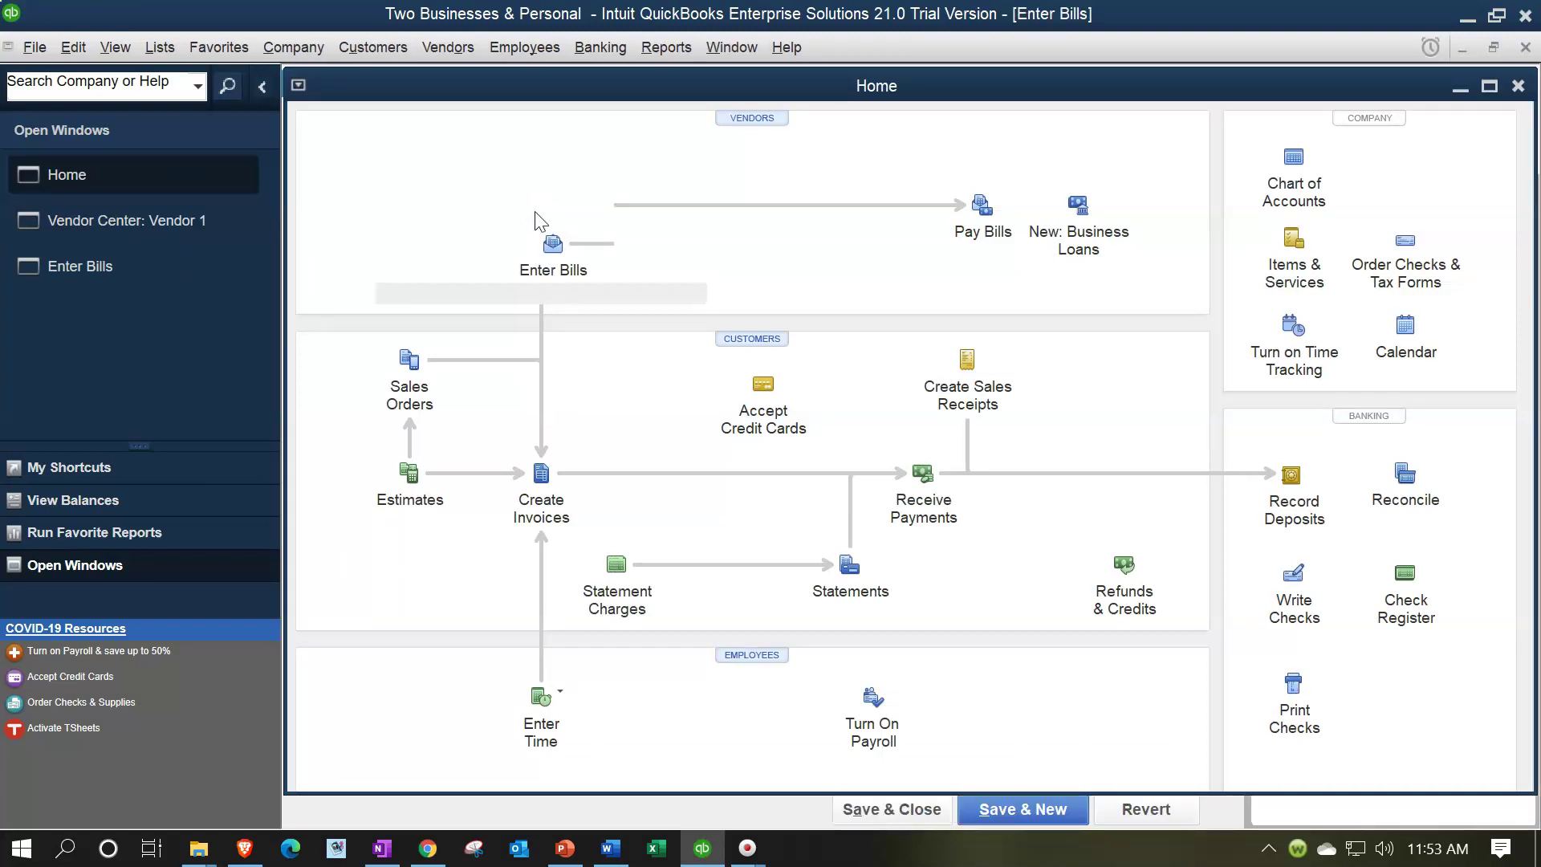
pyautogui.write('Vendor 1')
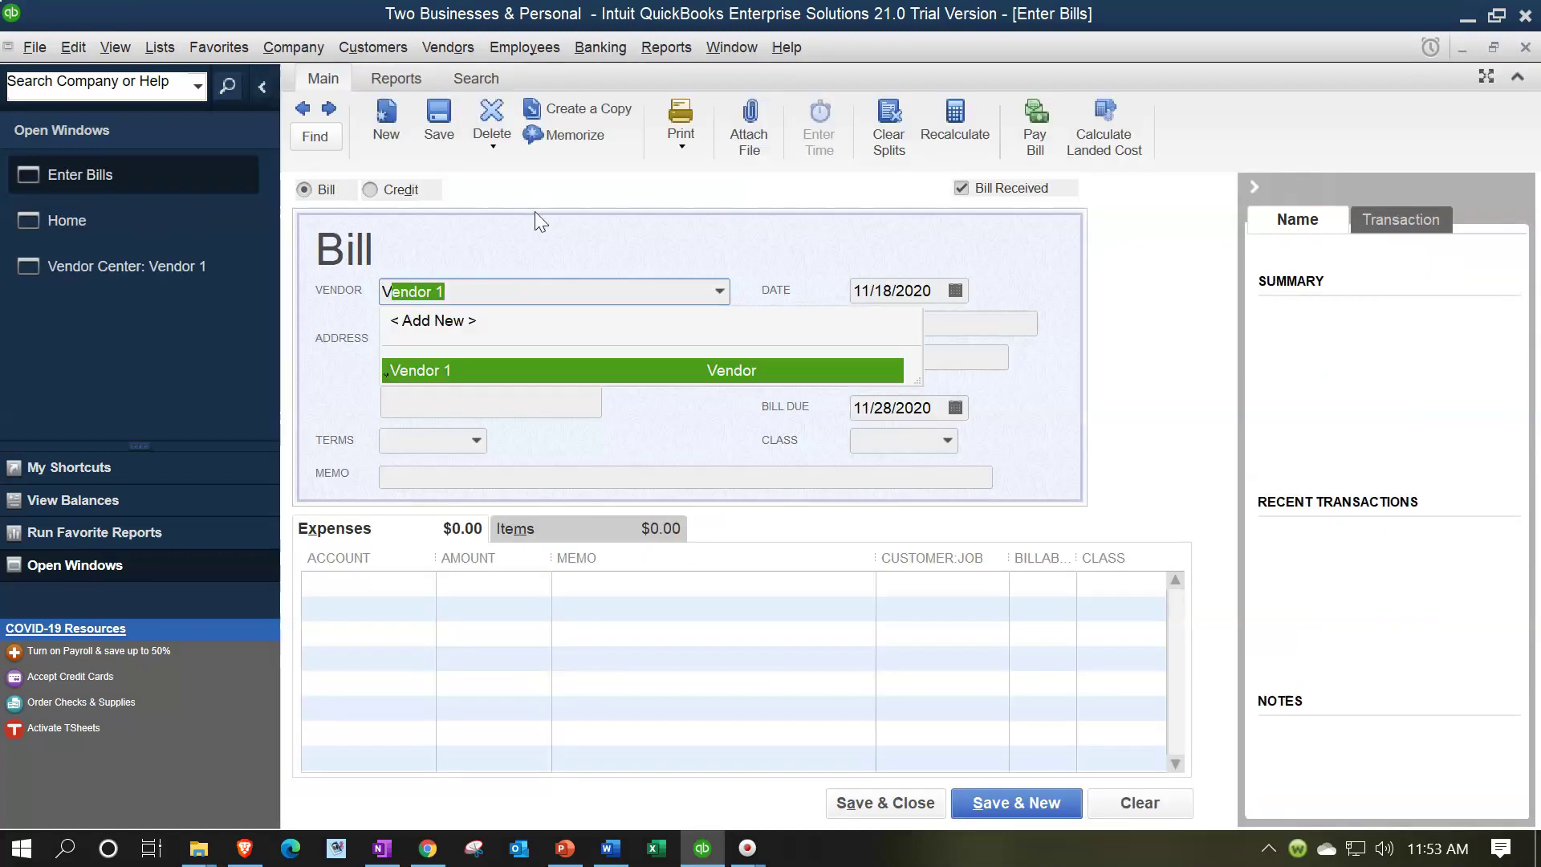
pyautogui.press('Tab')
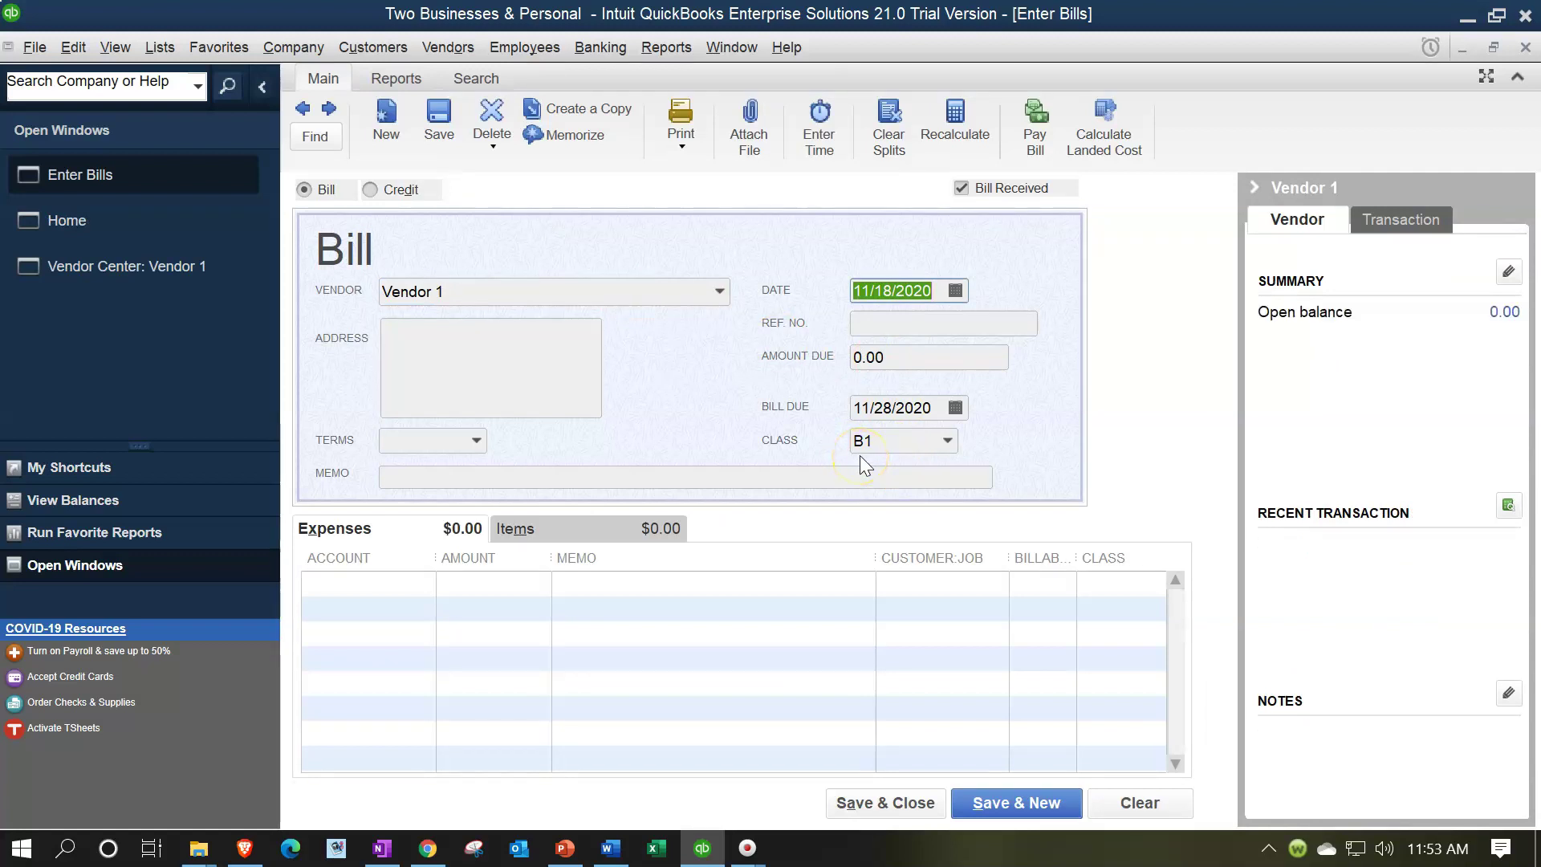
pyautogui.click(1525, 48)
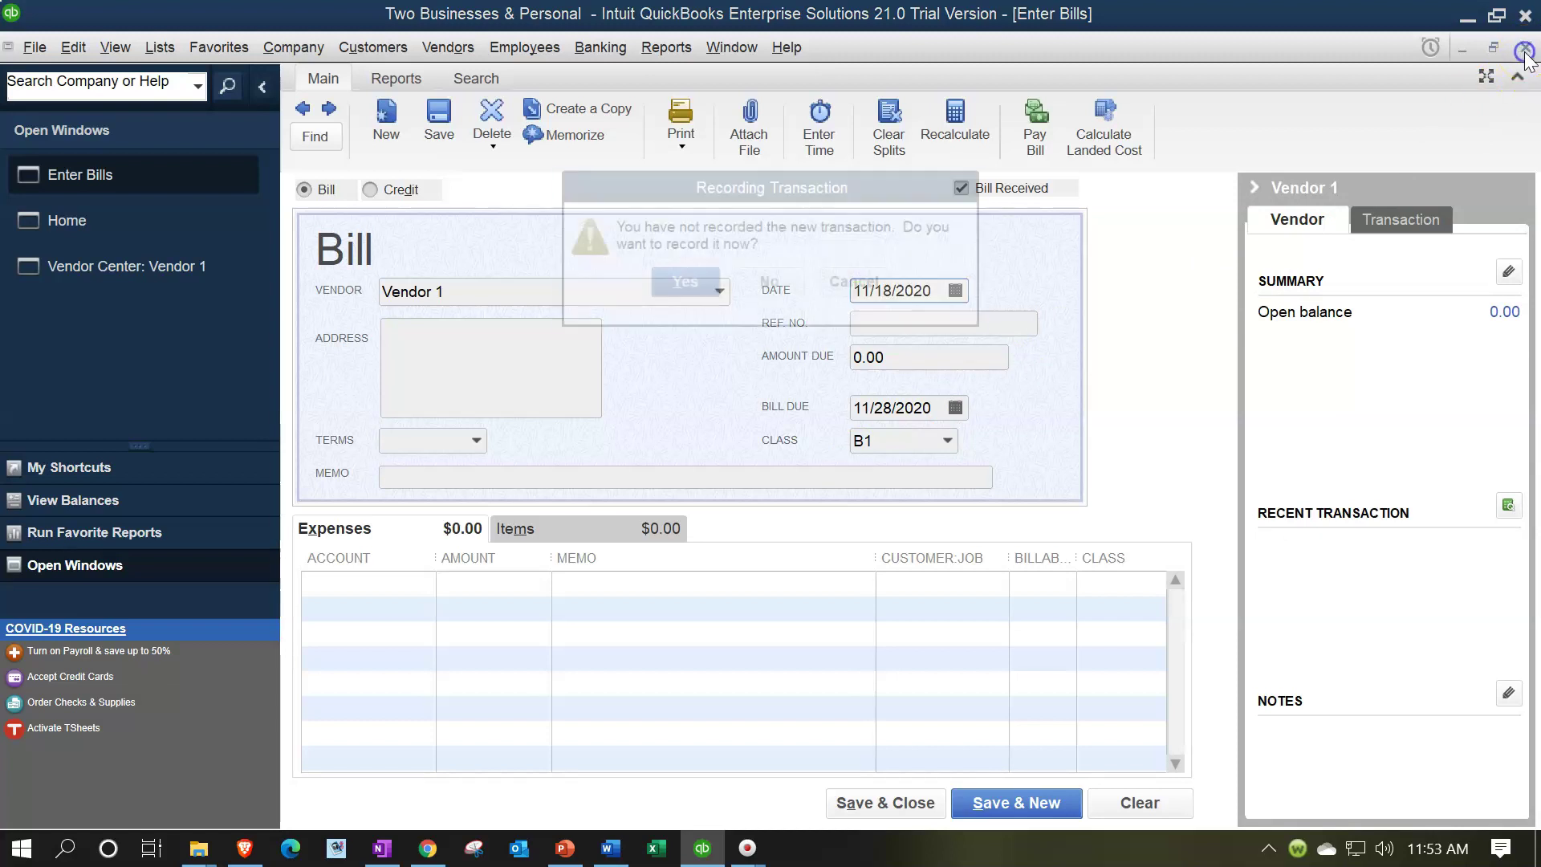
pyautogui.click(786, 287)
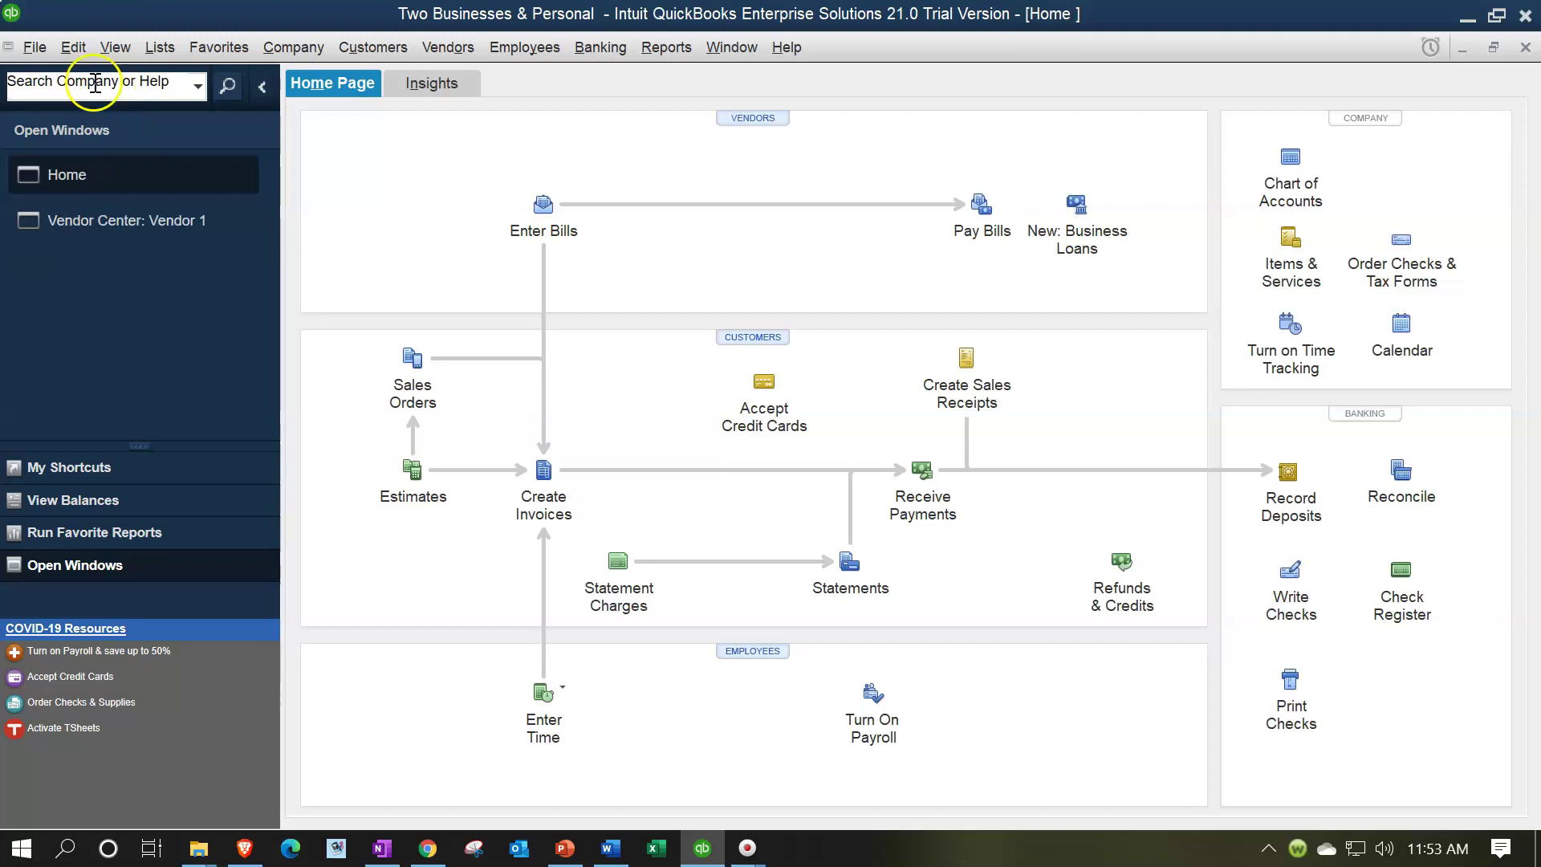
# Step: Change the company accounting preference to assign classes to Items and save the preferences
pyautogui.click(34, 49)
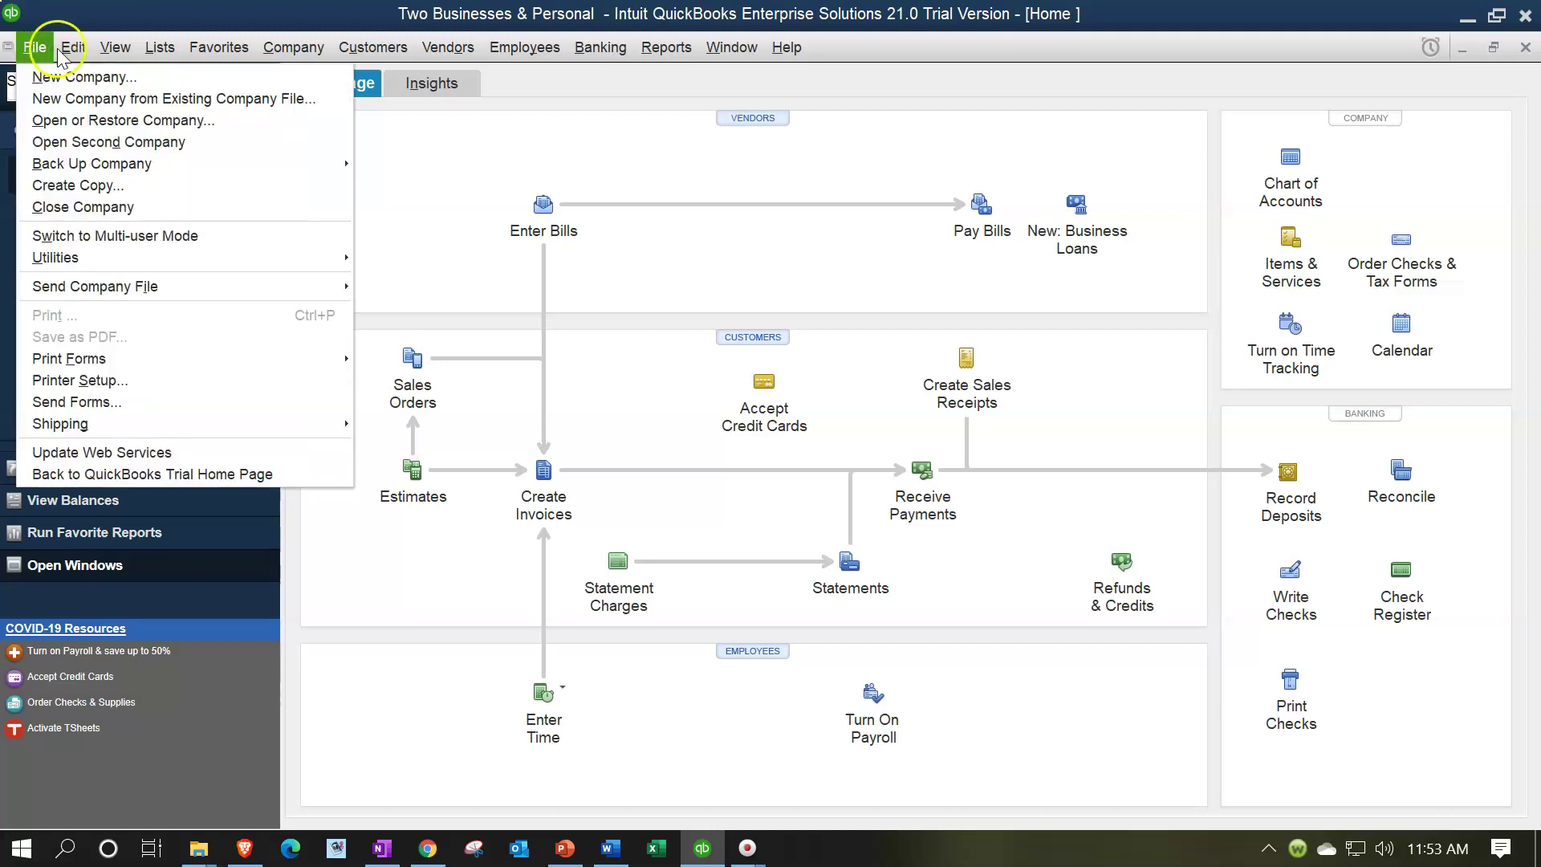
pyautogui.moveTo(73, 47)
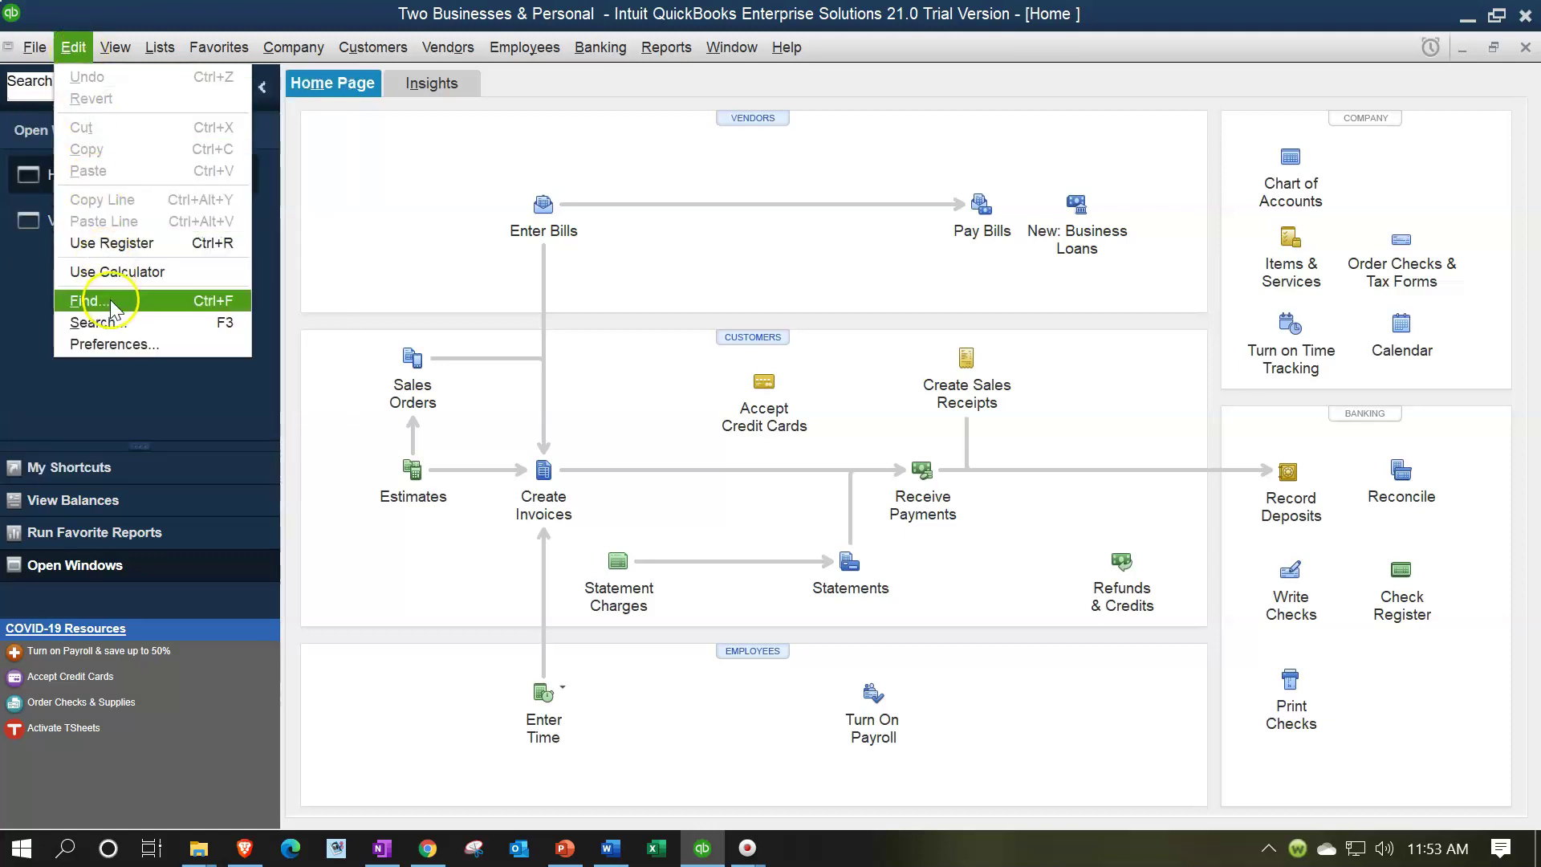
pyautogui.click(170, 348)
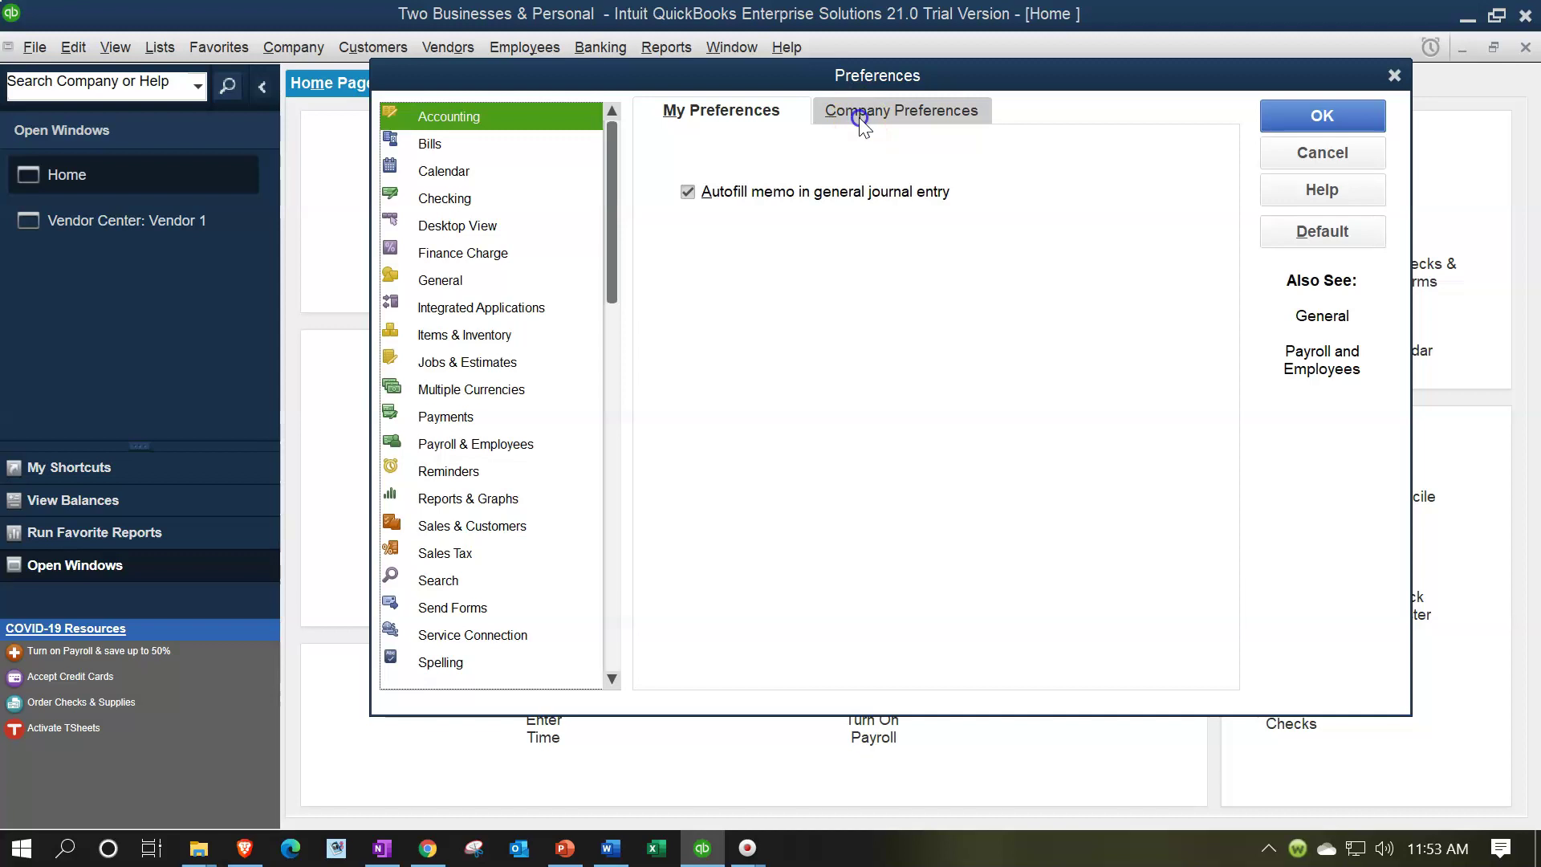
pyautogui.click(902, 110)
pyautogui.click(998, 322)
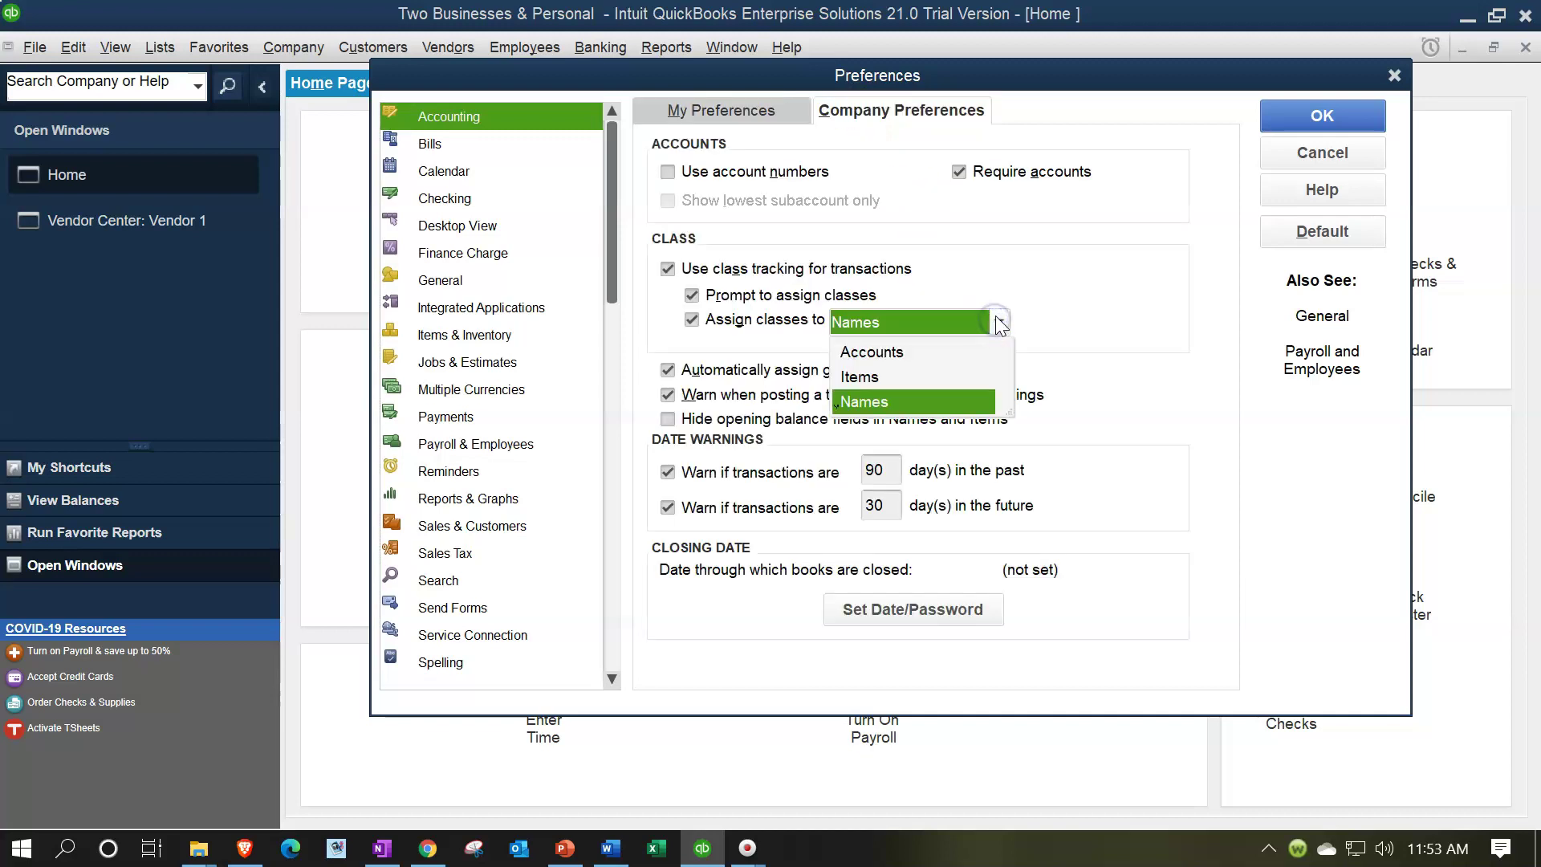
pyautogui.click(883, 375)
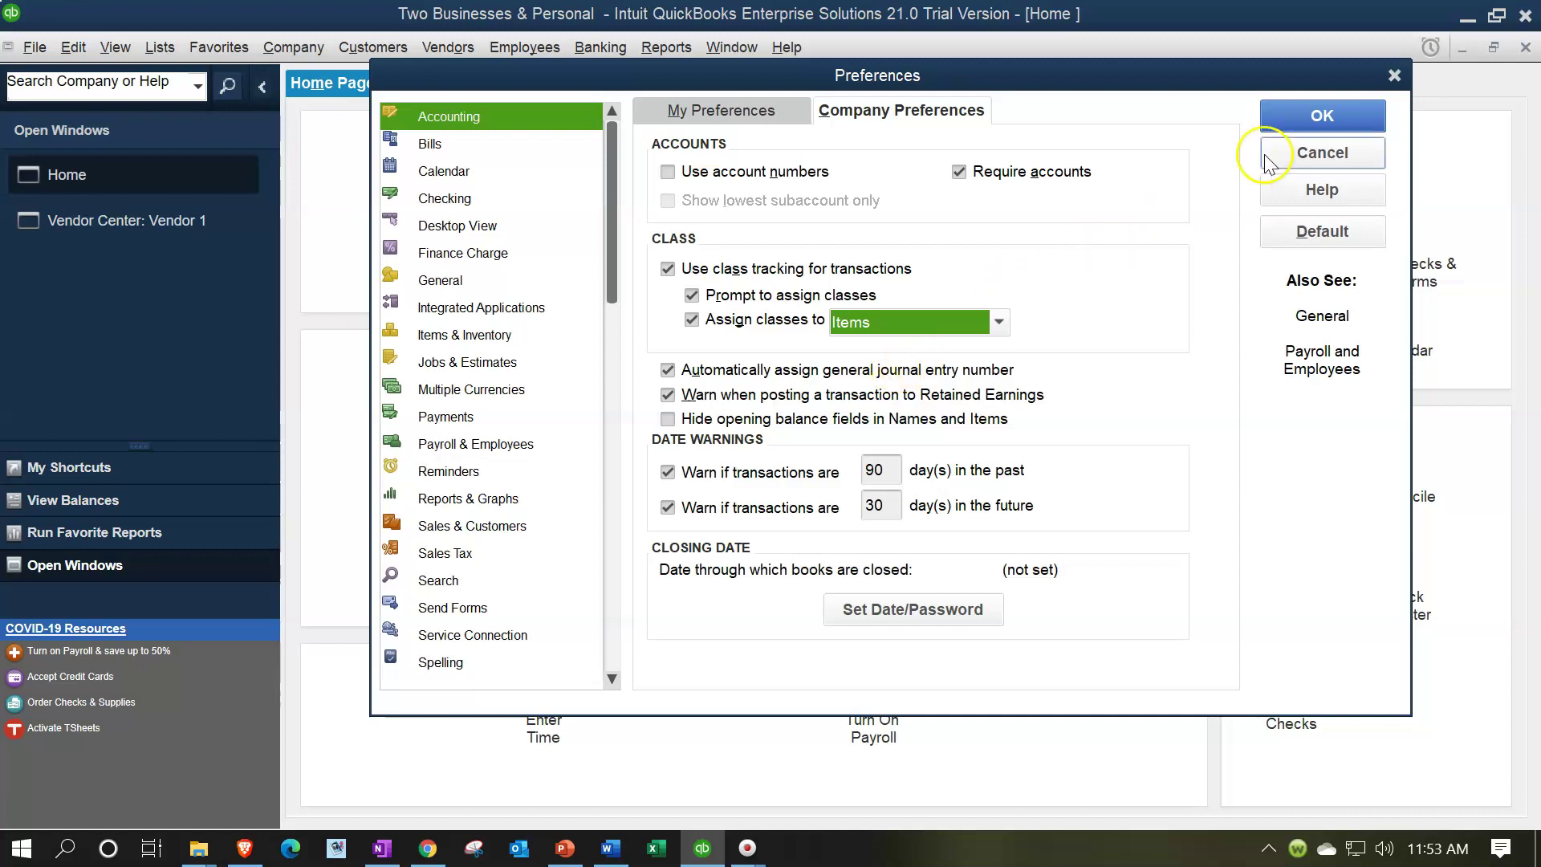
pyautogui.click(1289, 123)
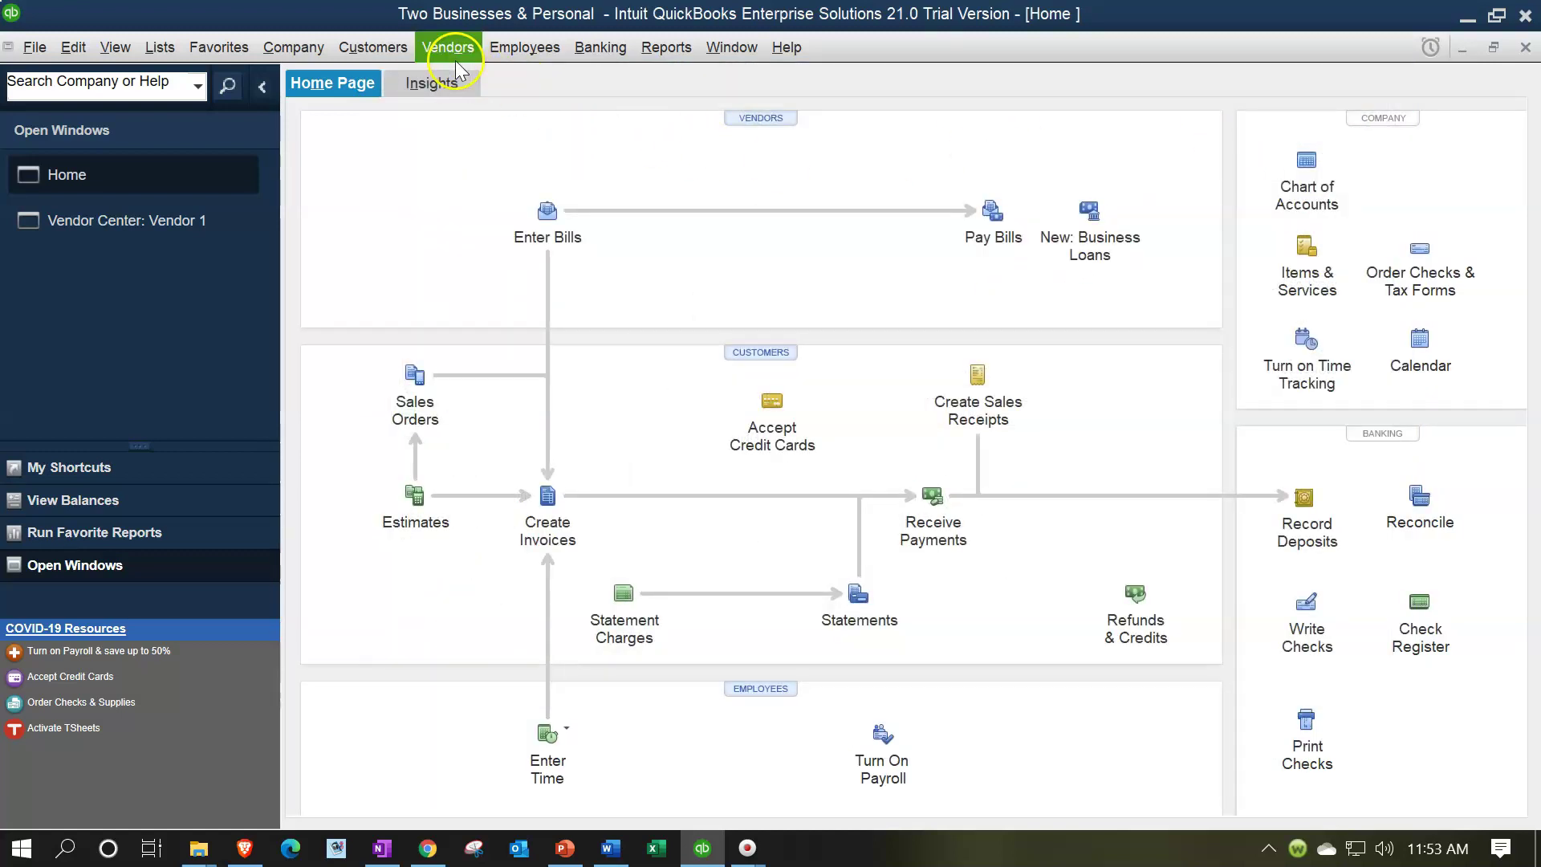
# Step: Check Vendor 1's additional information for a class field and close the vendor record
pyautogui.click(165, 219)
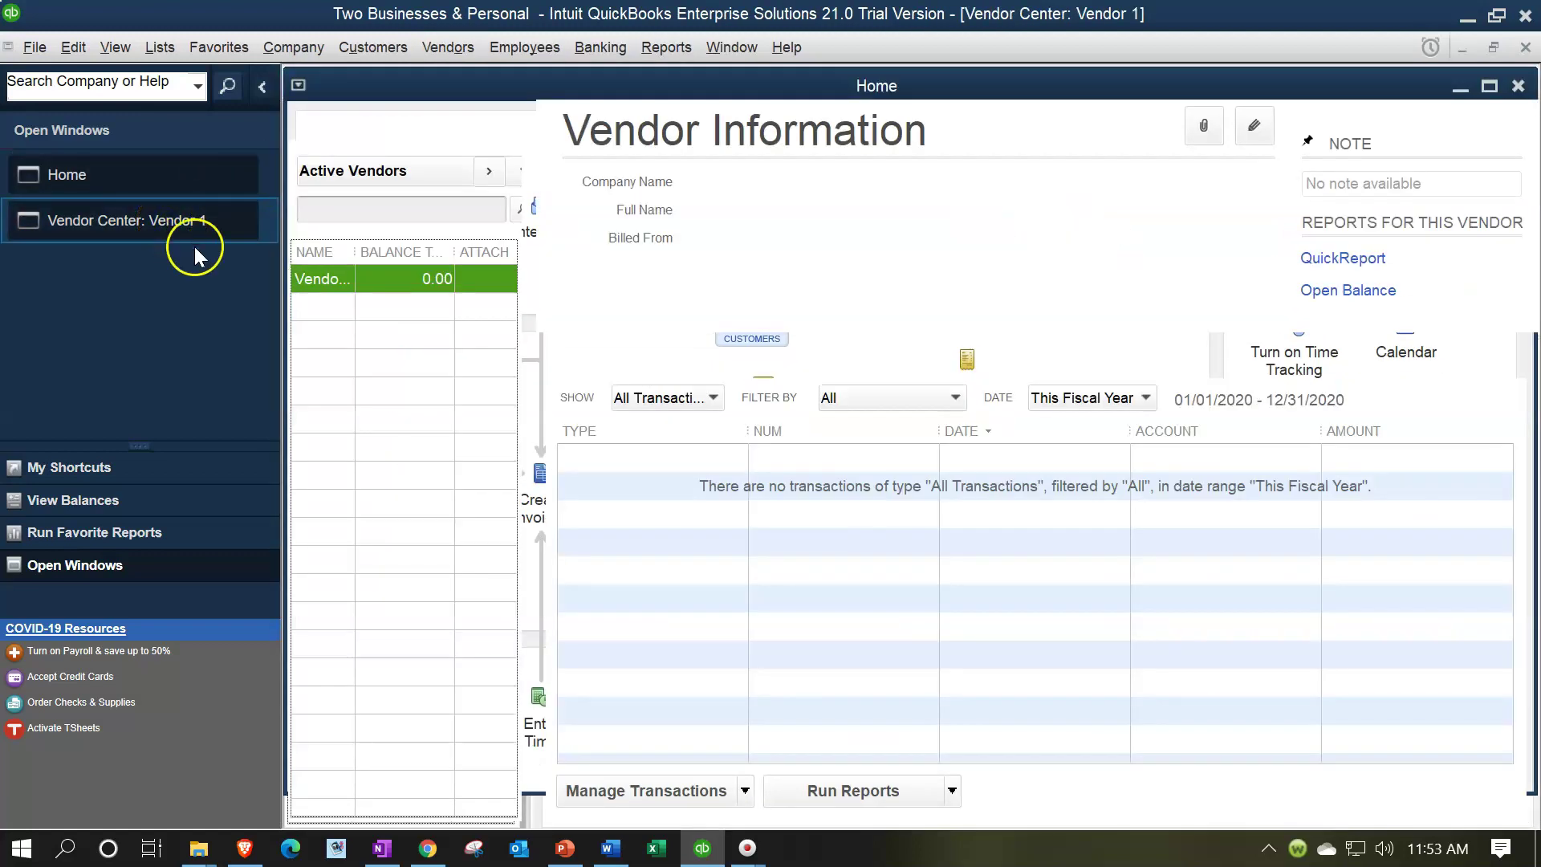
pyautogui.doubleClick(310, 285)
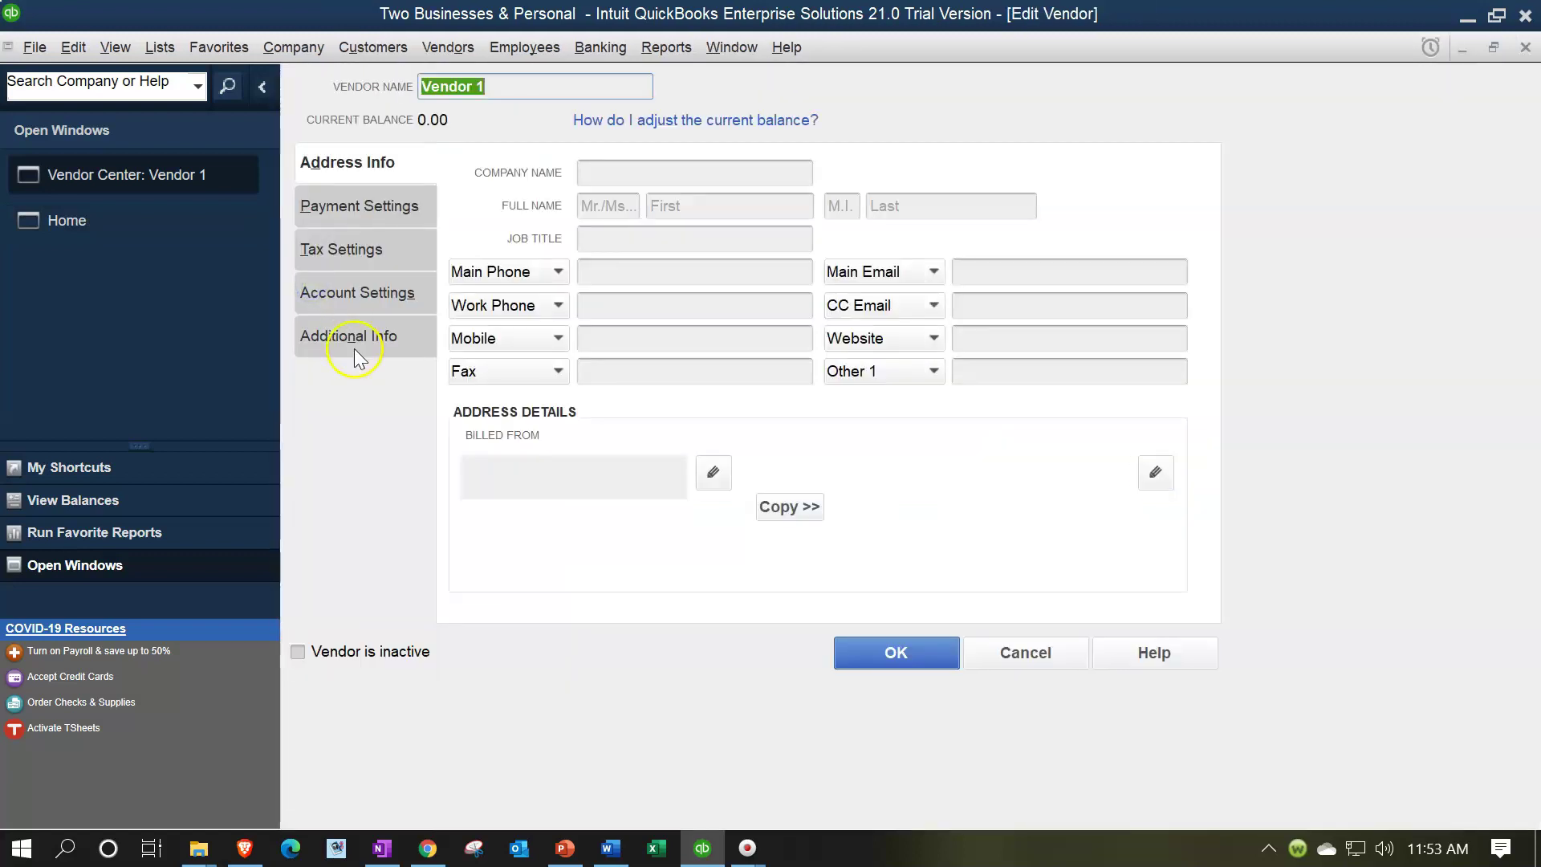
pyautogui.click(353, 348)
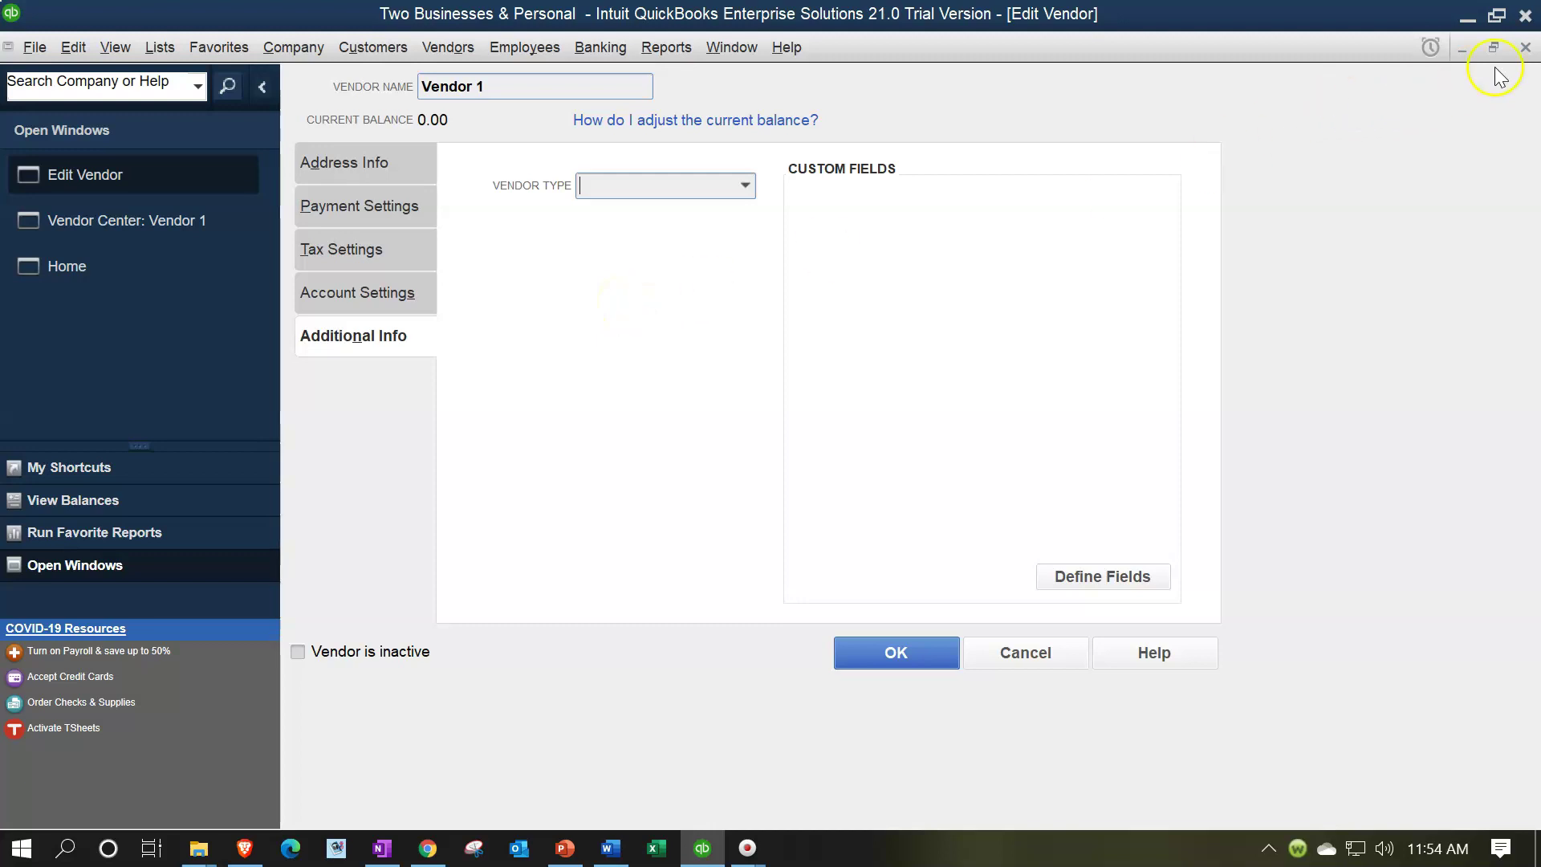
pyautogui.click(1525, 49)
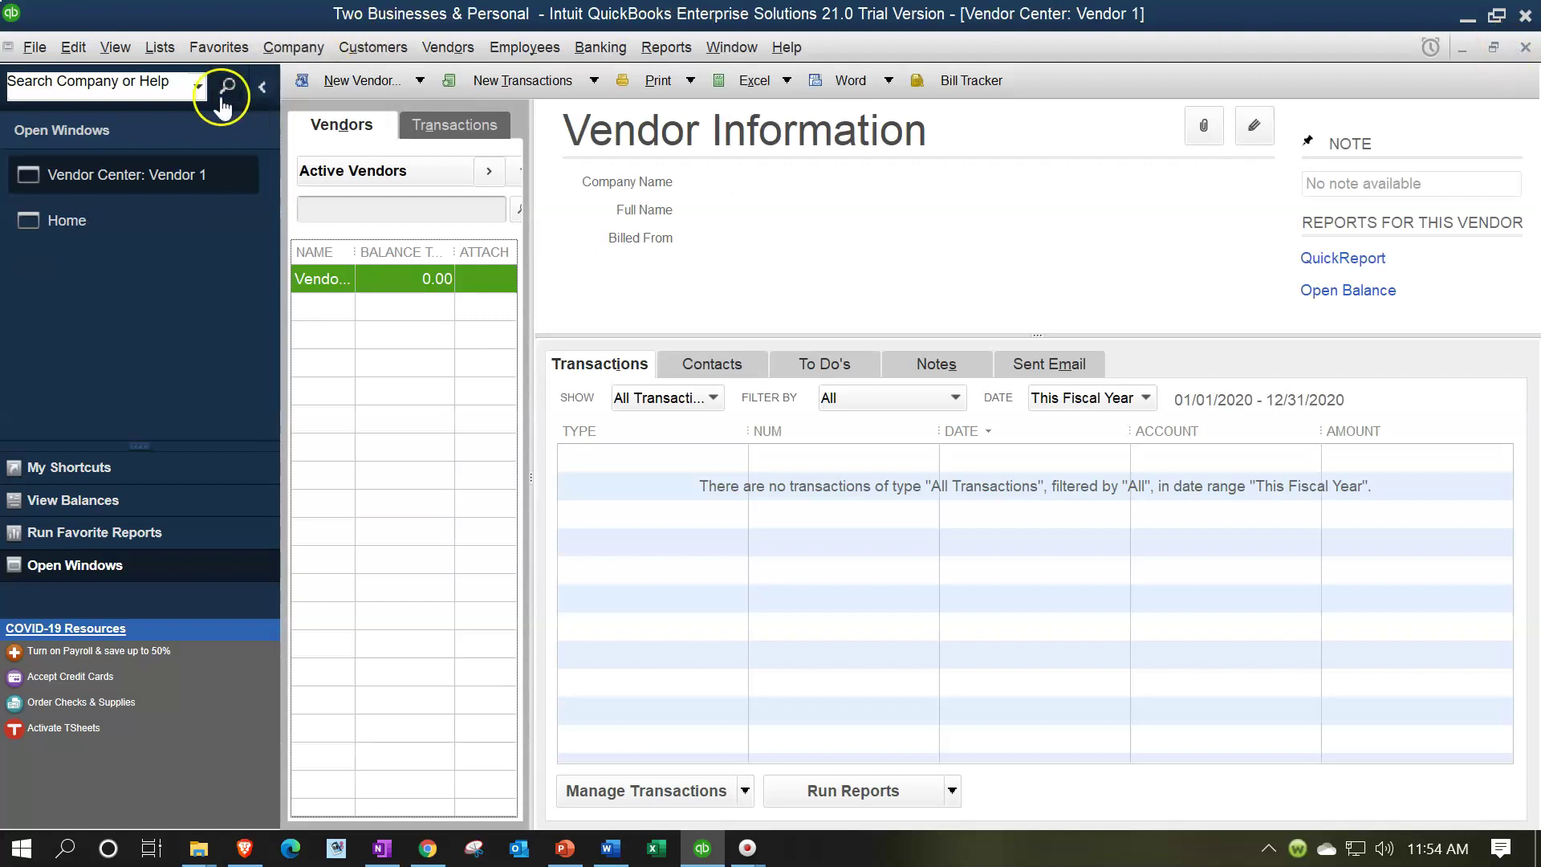
# Step: Create a new Service item named Item 1 in the item list
pyautogui.click(153, 60)
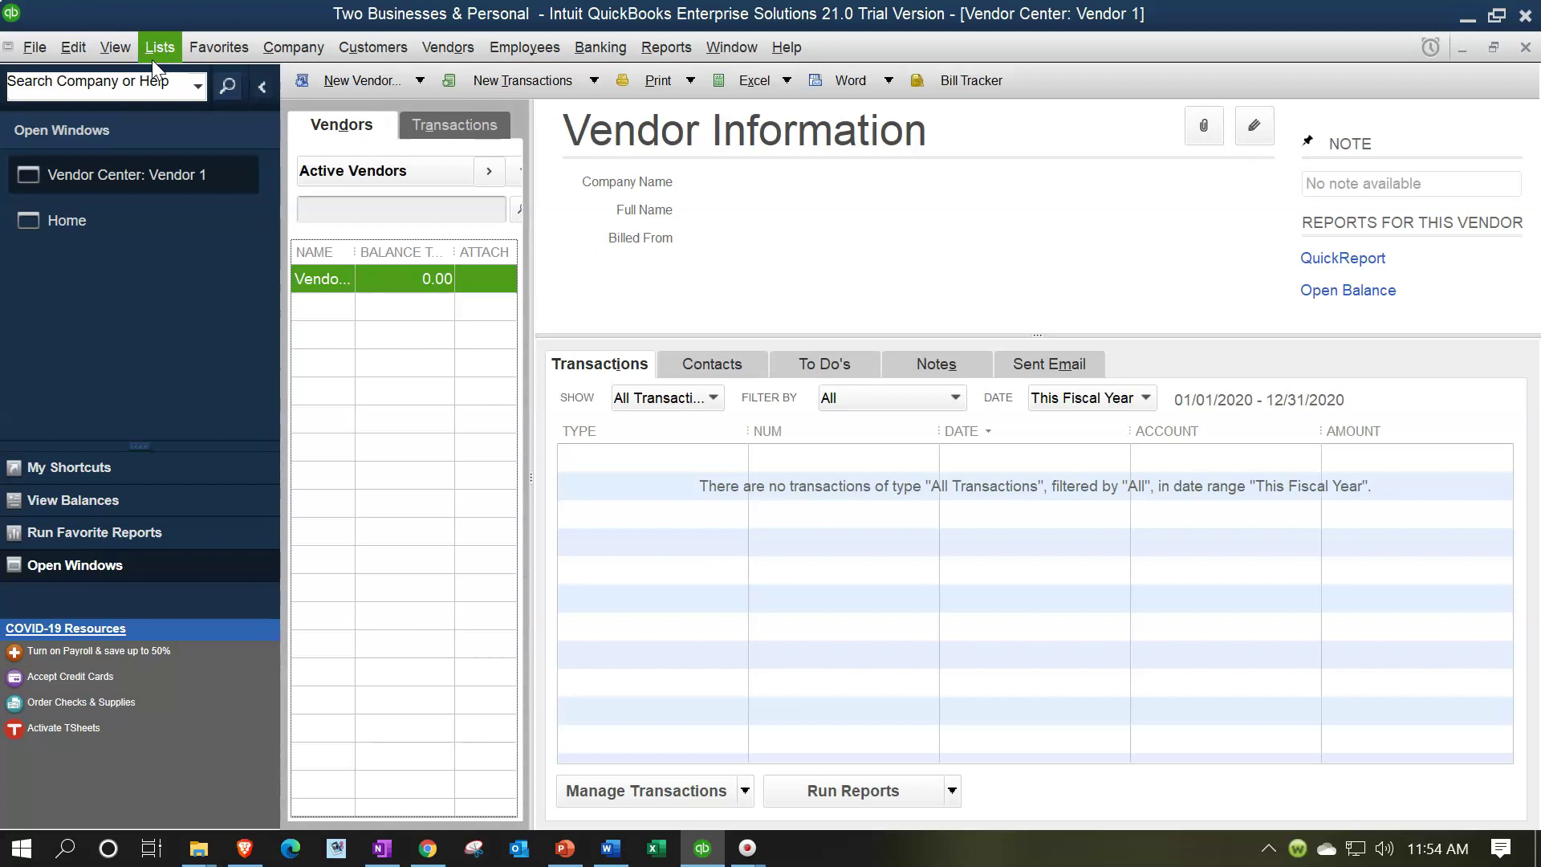
pyautogui.click(165, 94)
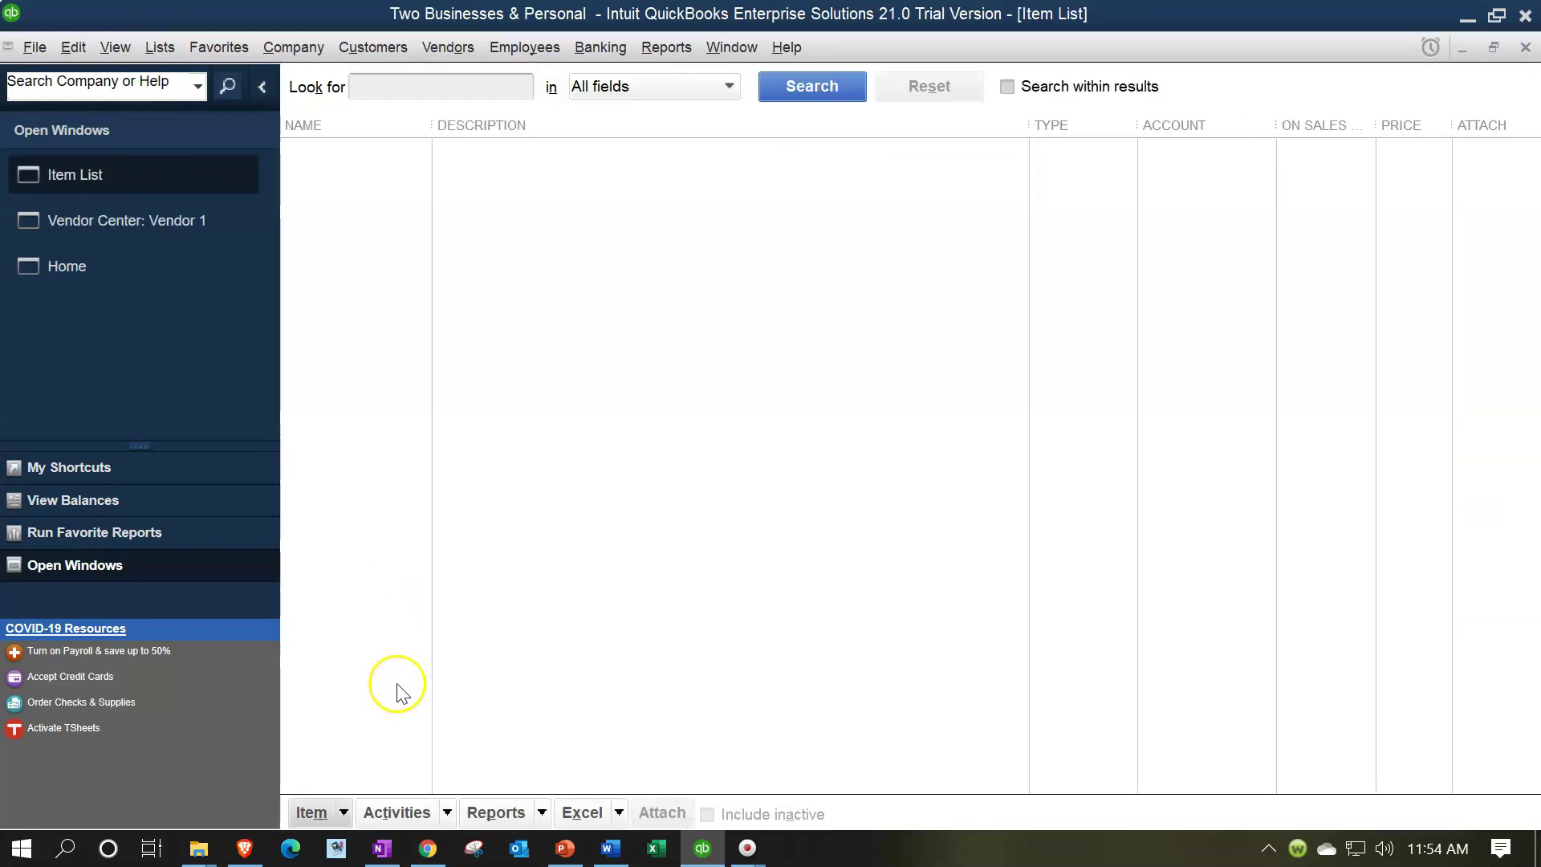
pyautogui.click(344, 811)
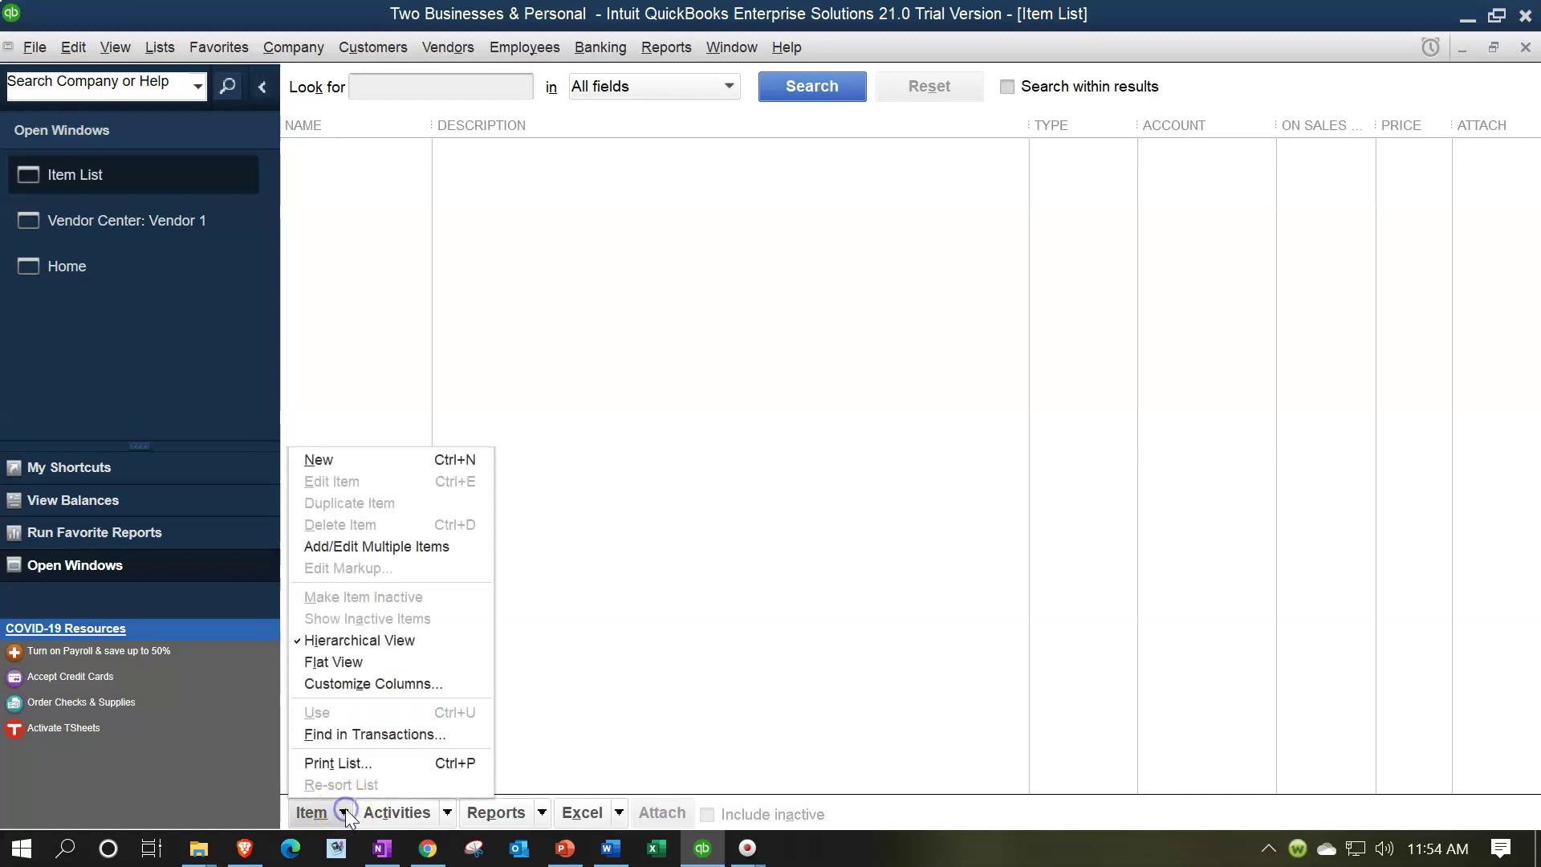
pyautogui.click(323, 458)
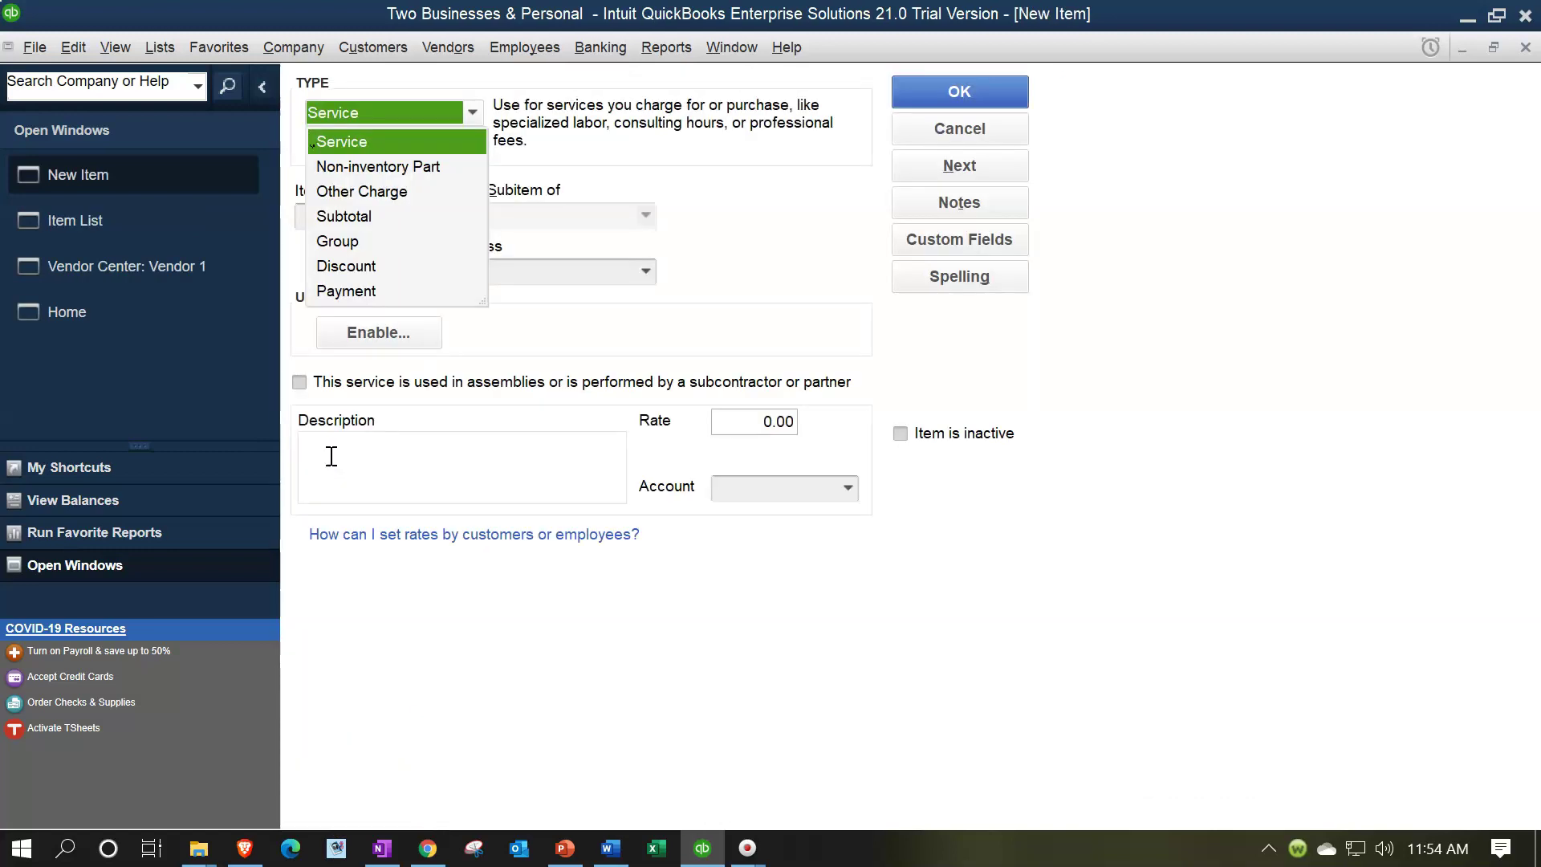
pyautogui.press('Tab')
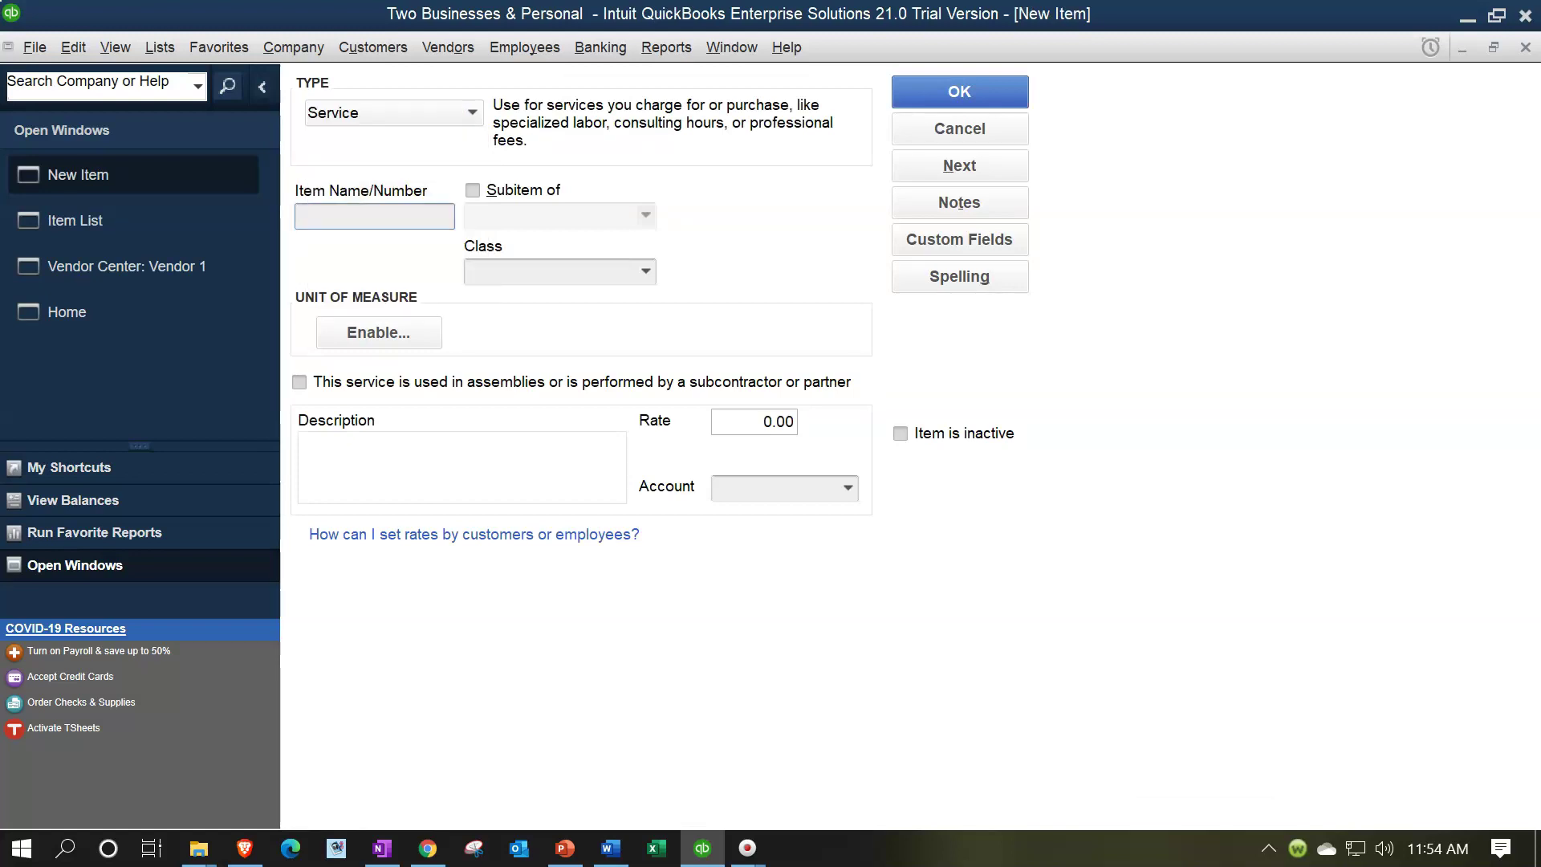
pyautogui.write('Item 1')
pyautogui.press('Tab')
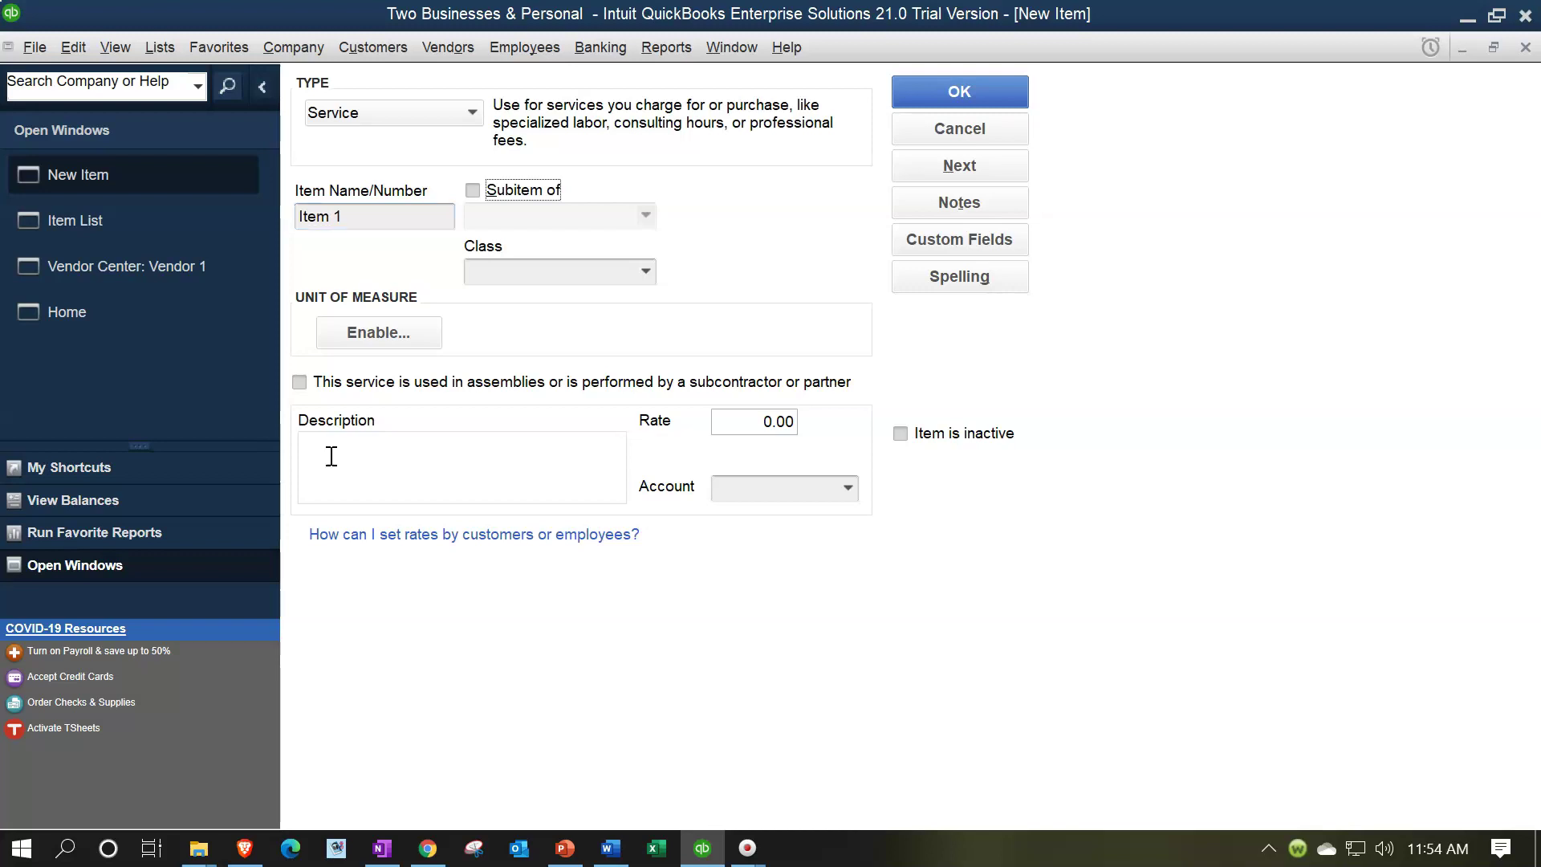
# Step: Assign class B2 and the Sales account to the new item and save it
pyautogui.click(643, 274)
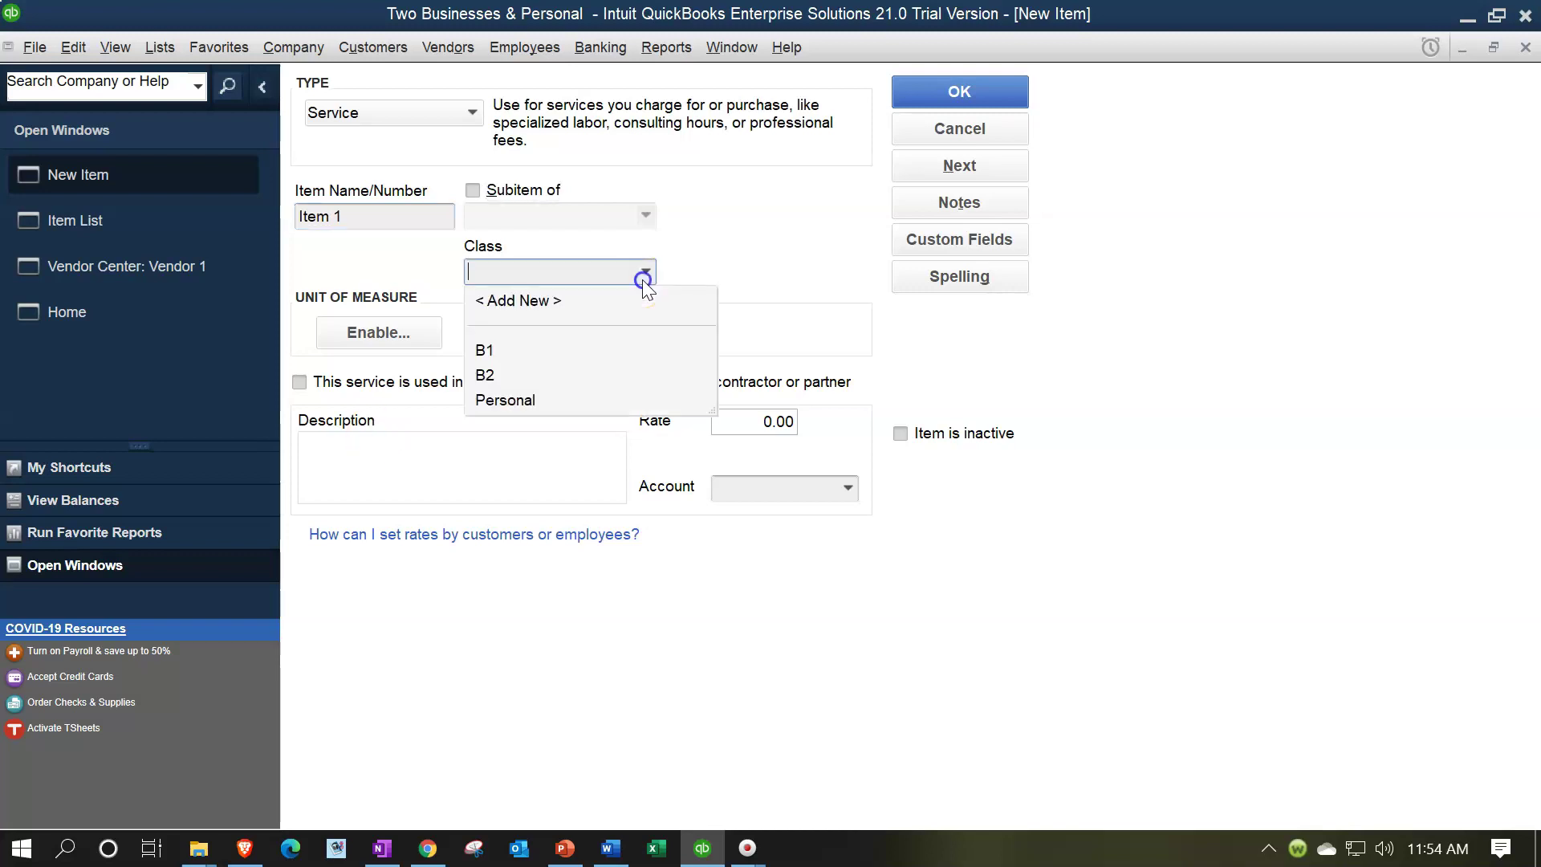
pyautogui.click(505, 374)
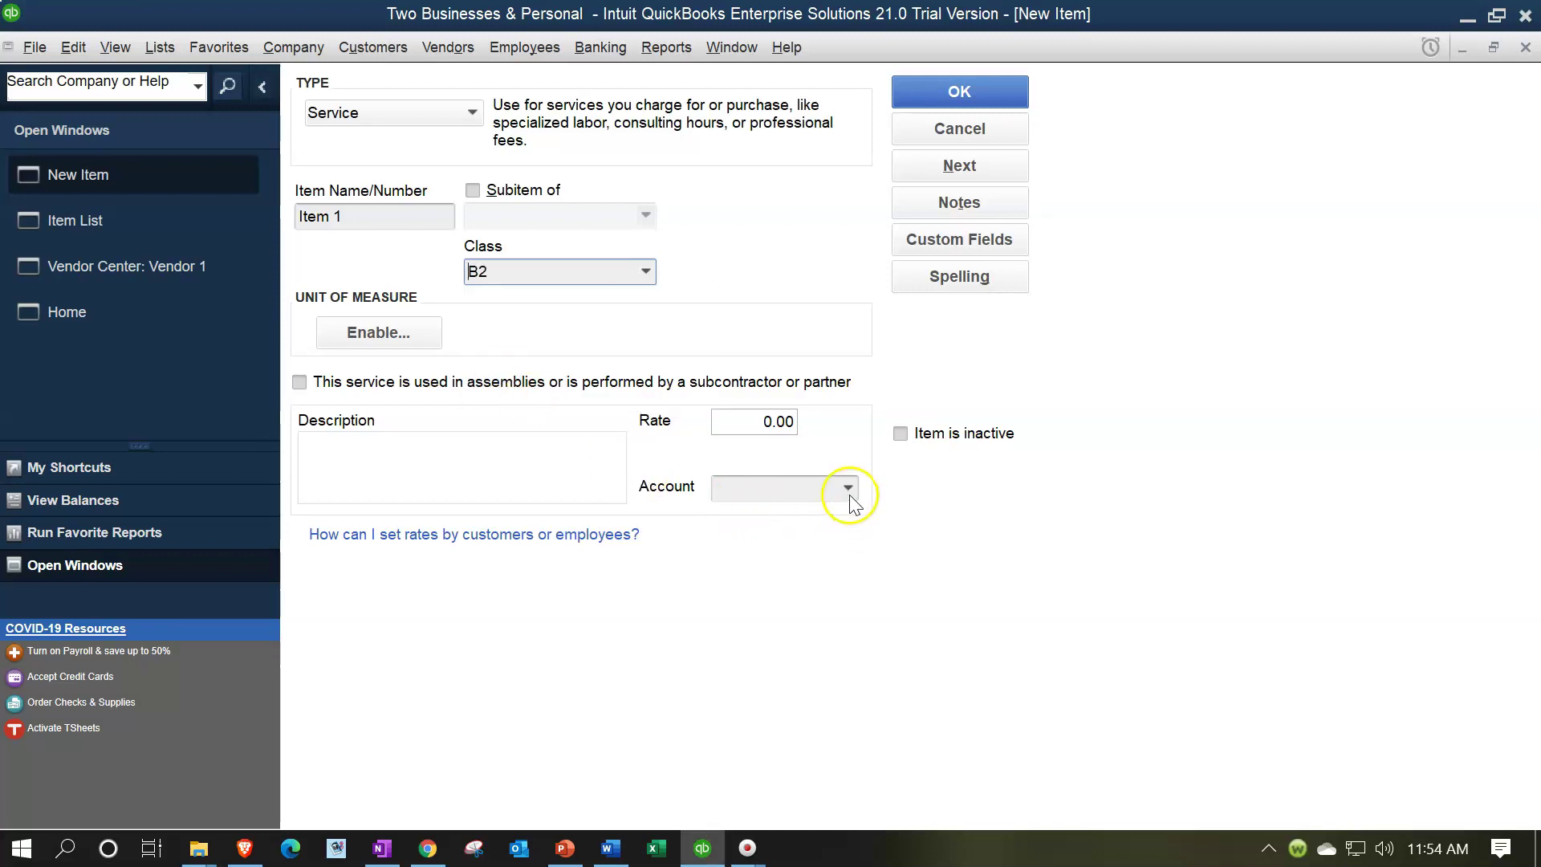
pyautogui.click(848, 490)
pyautogui.click(769, 518)
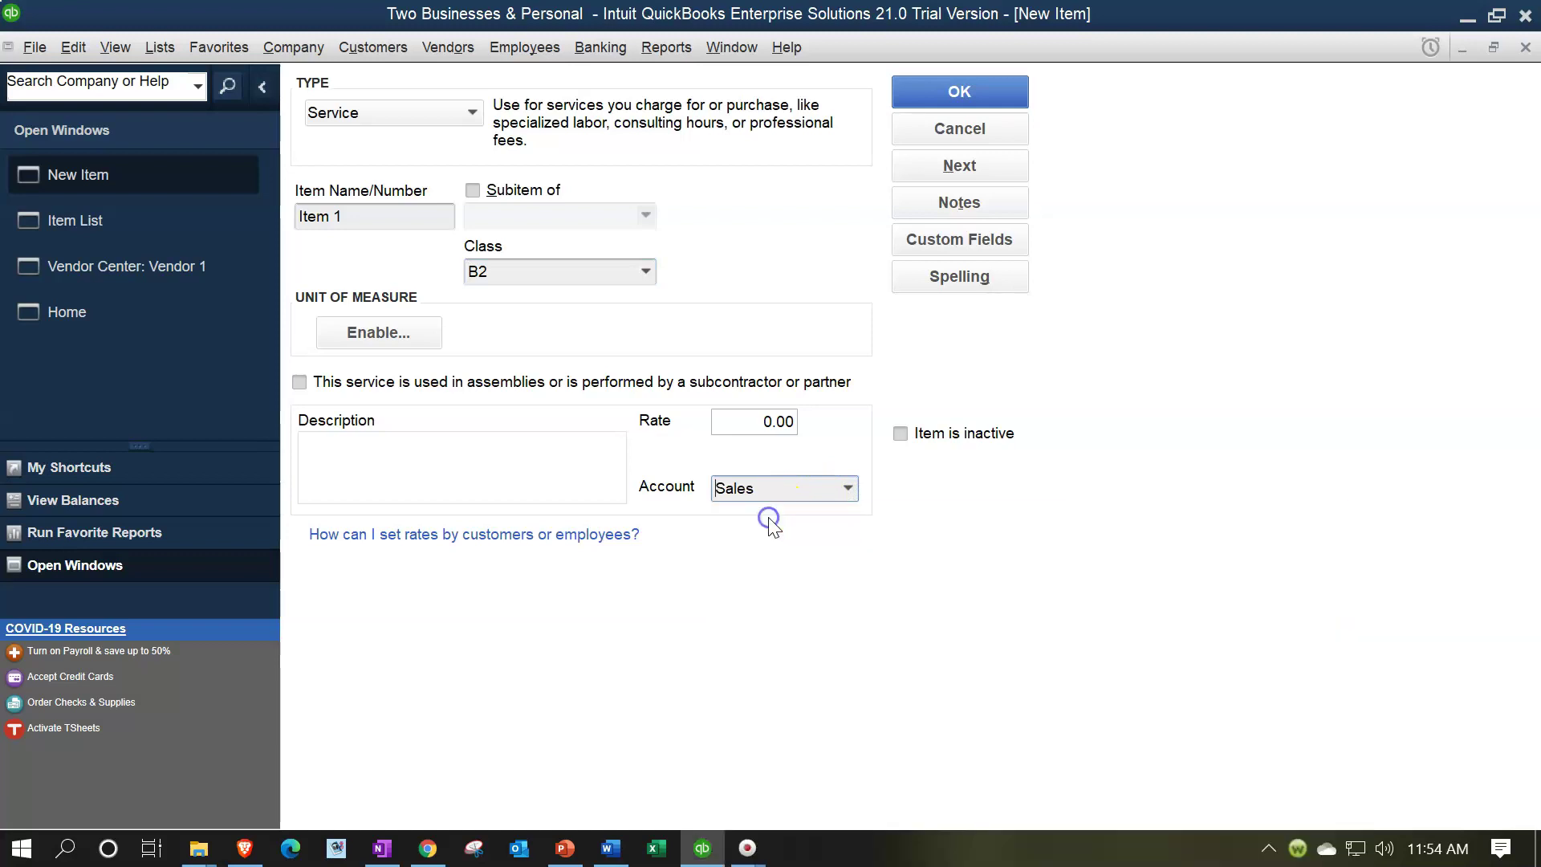
pyautogui.click(939, 100)
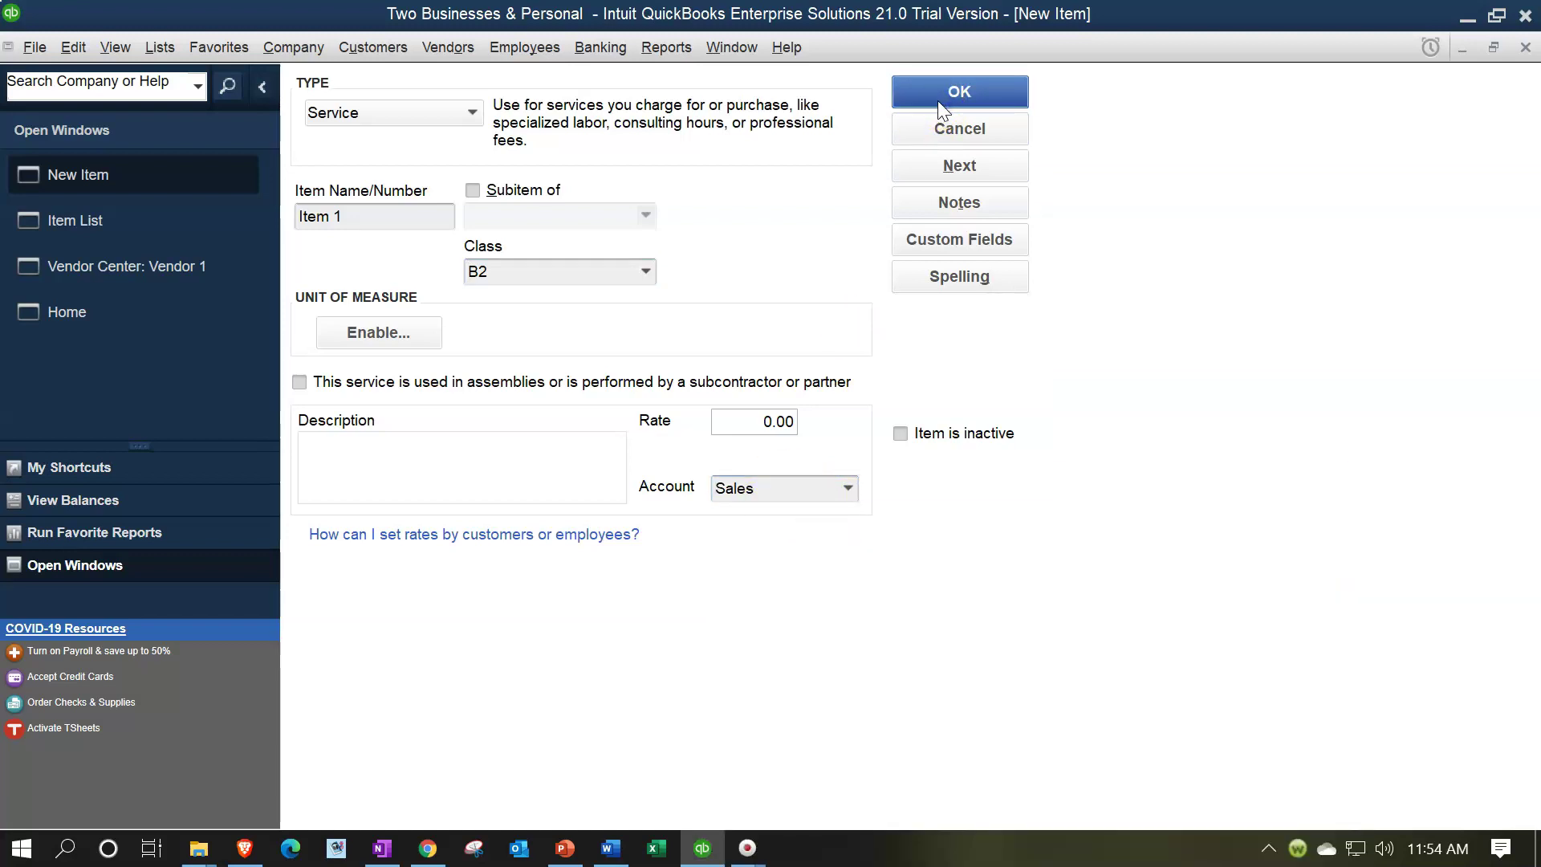
pyautogui.click(989, 92)
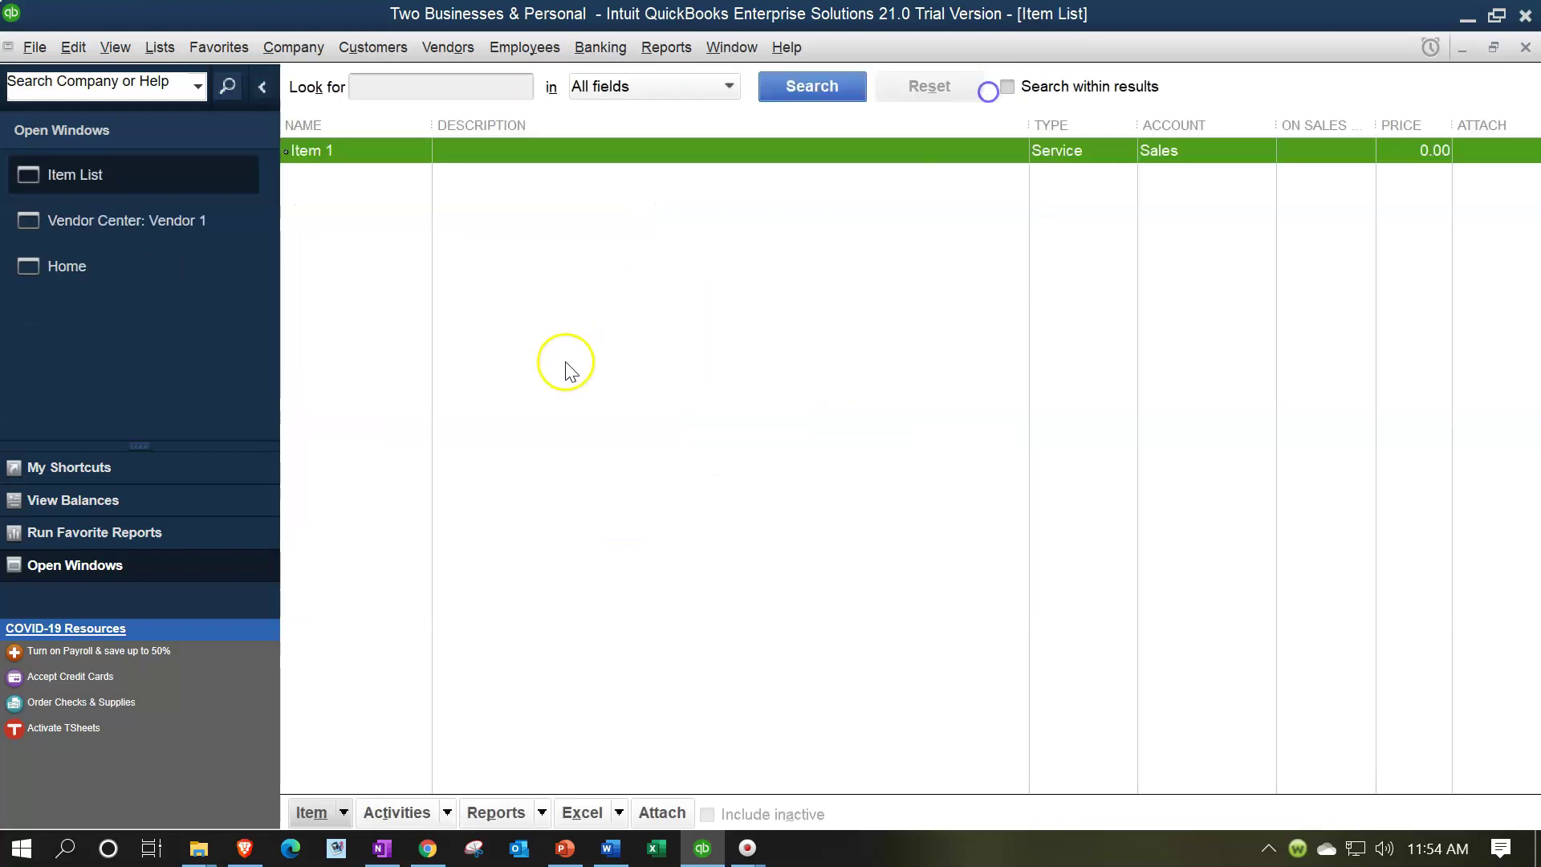
# Step: Start a new invoice for Customer 1 and quick-add that name to the customer list
pyautogui.click(76, 268)
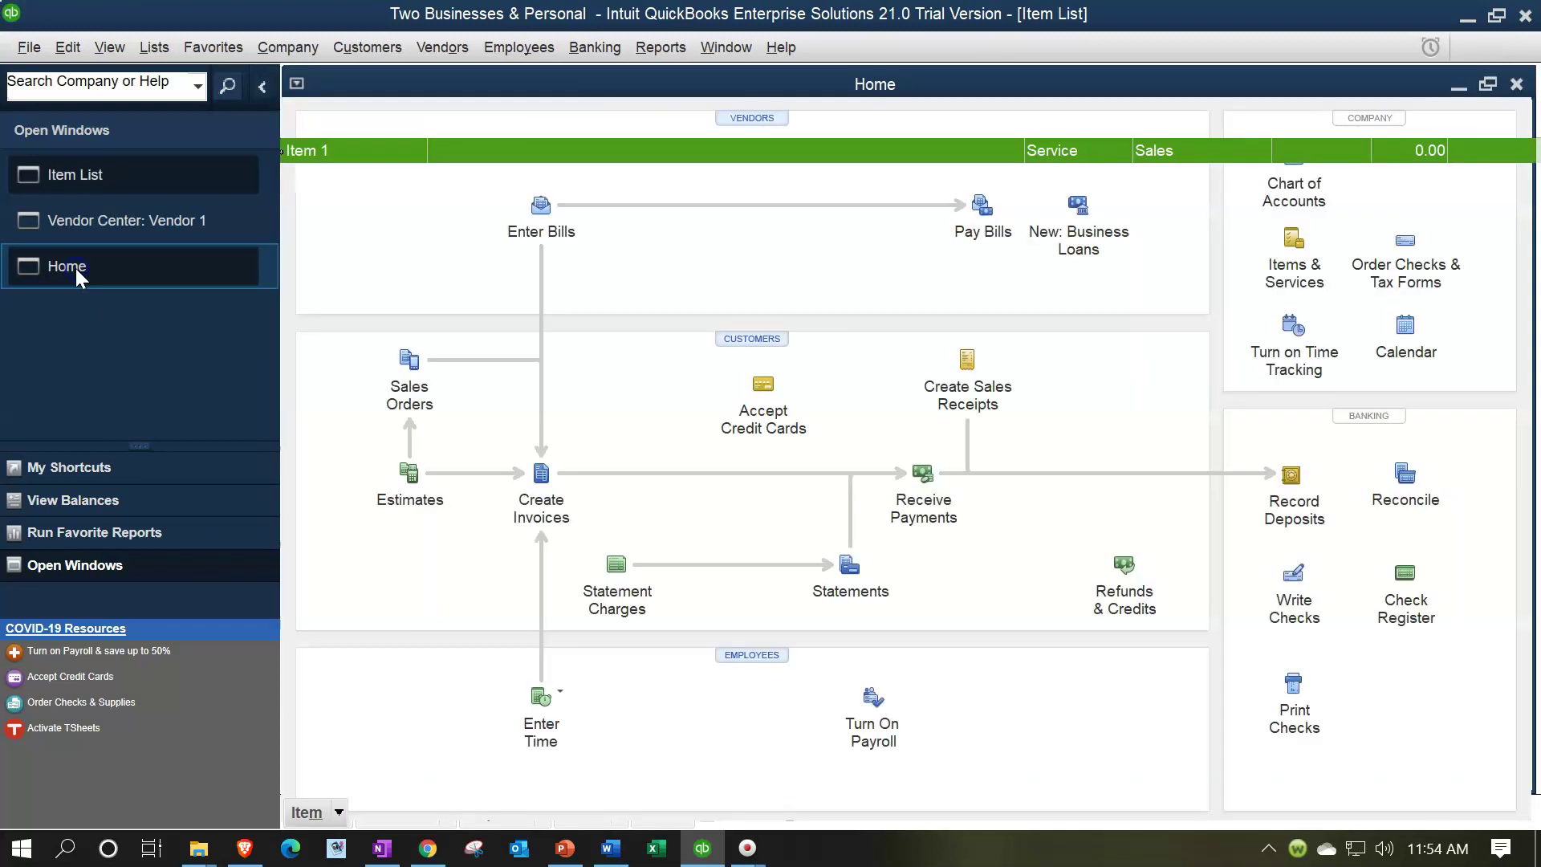
pyautogui.click(542, 472)
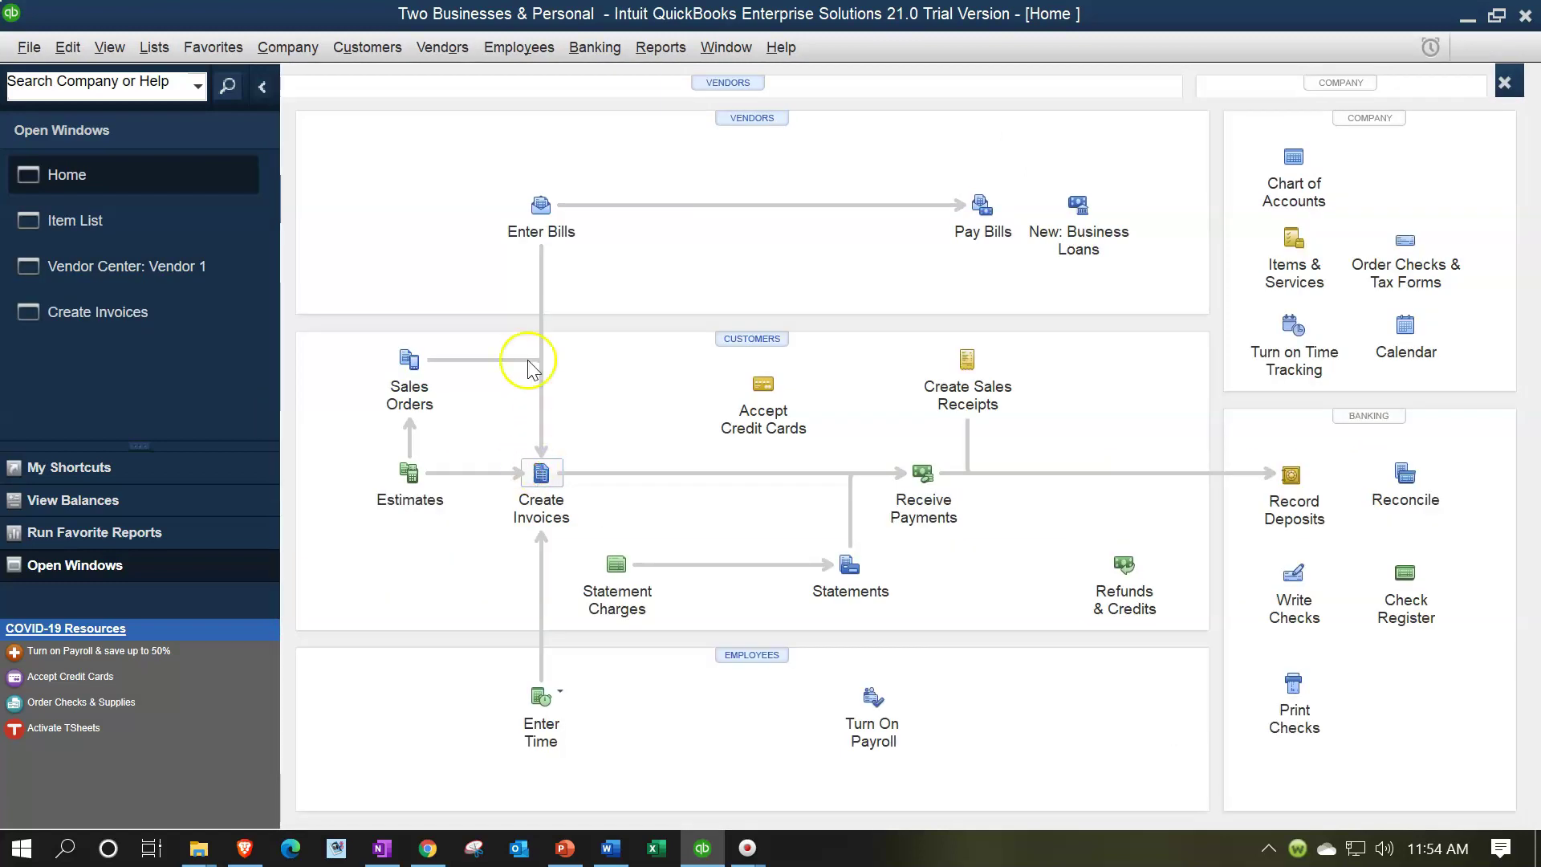
pyautogui.write('Customer')
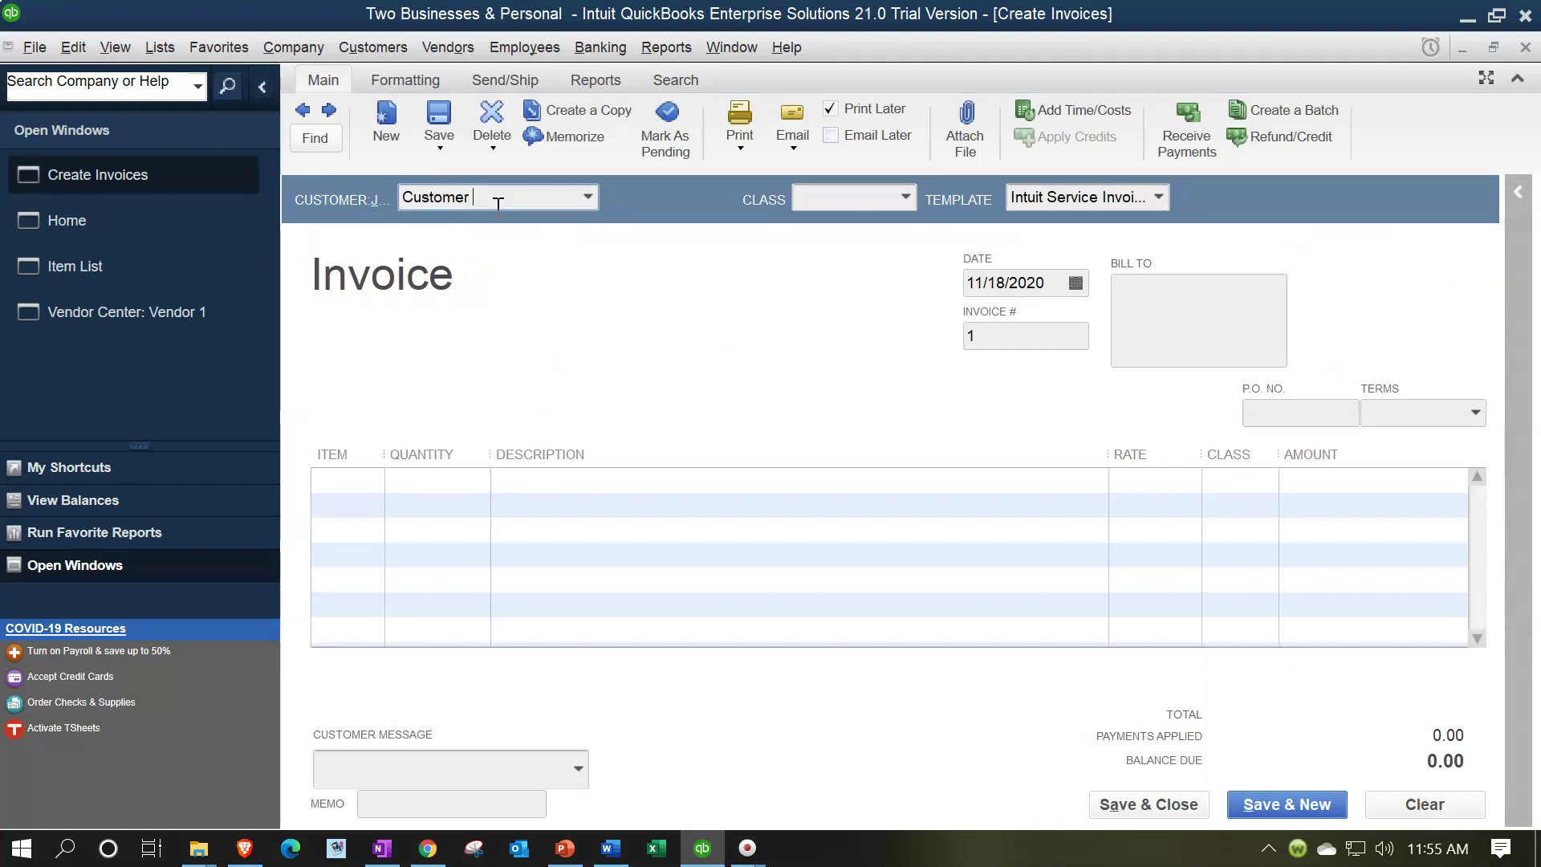
pyautogui.write(' 1')
pyautogui.press('Tab')
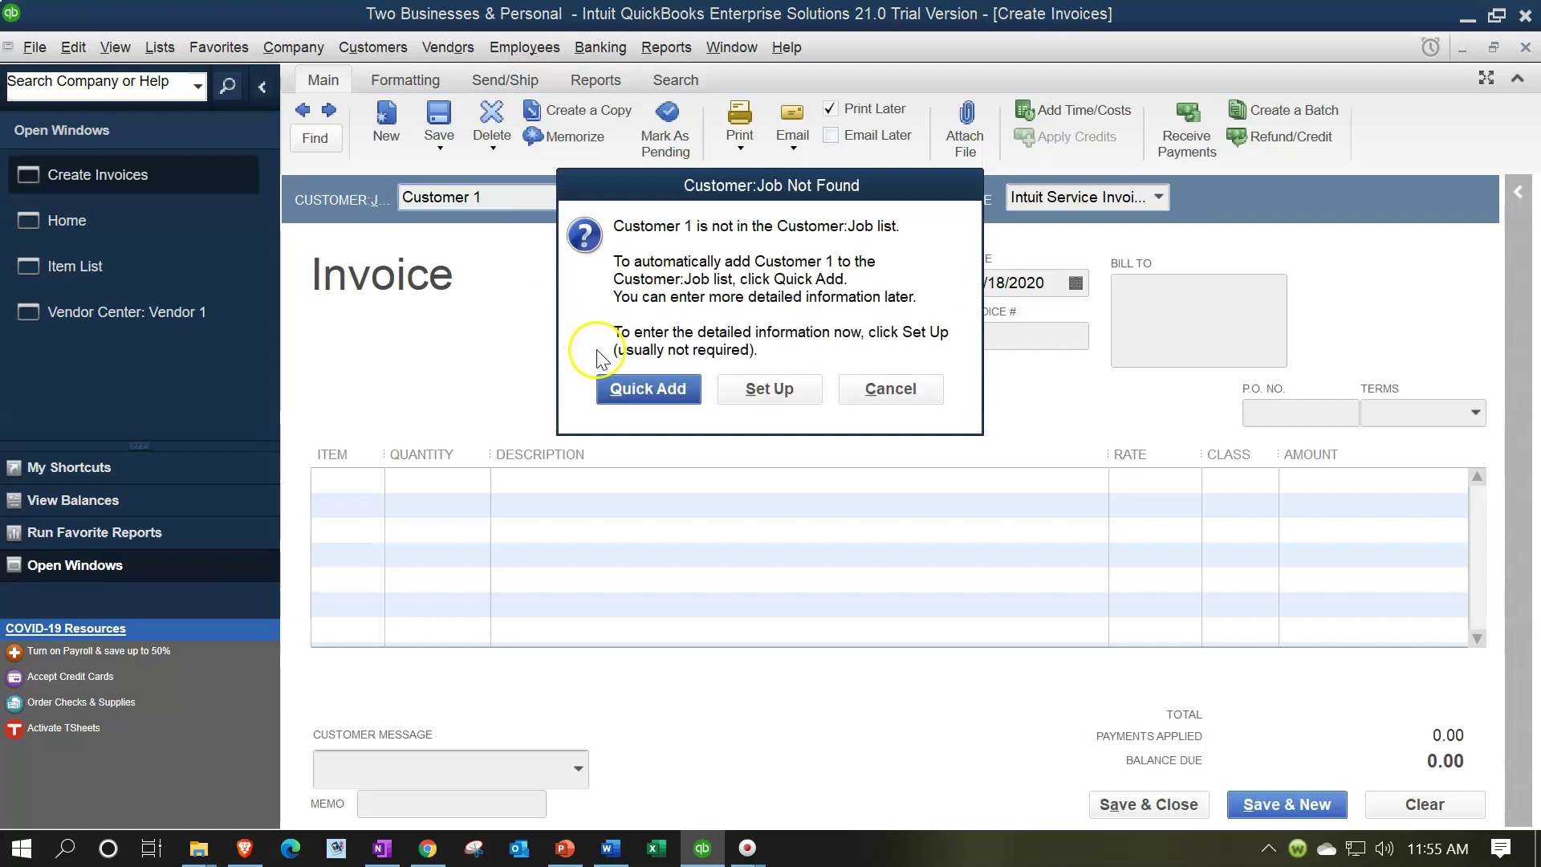
pyautogui.click(642, 392)
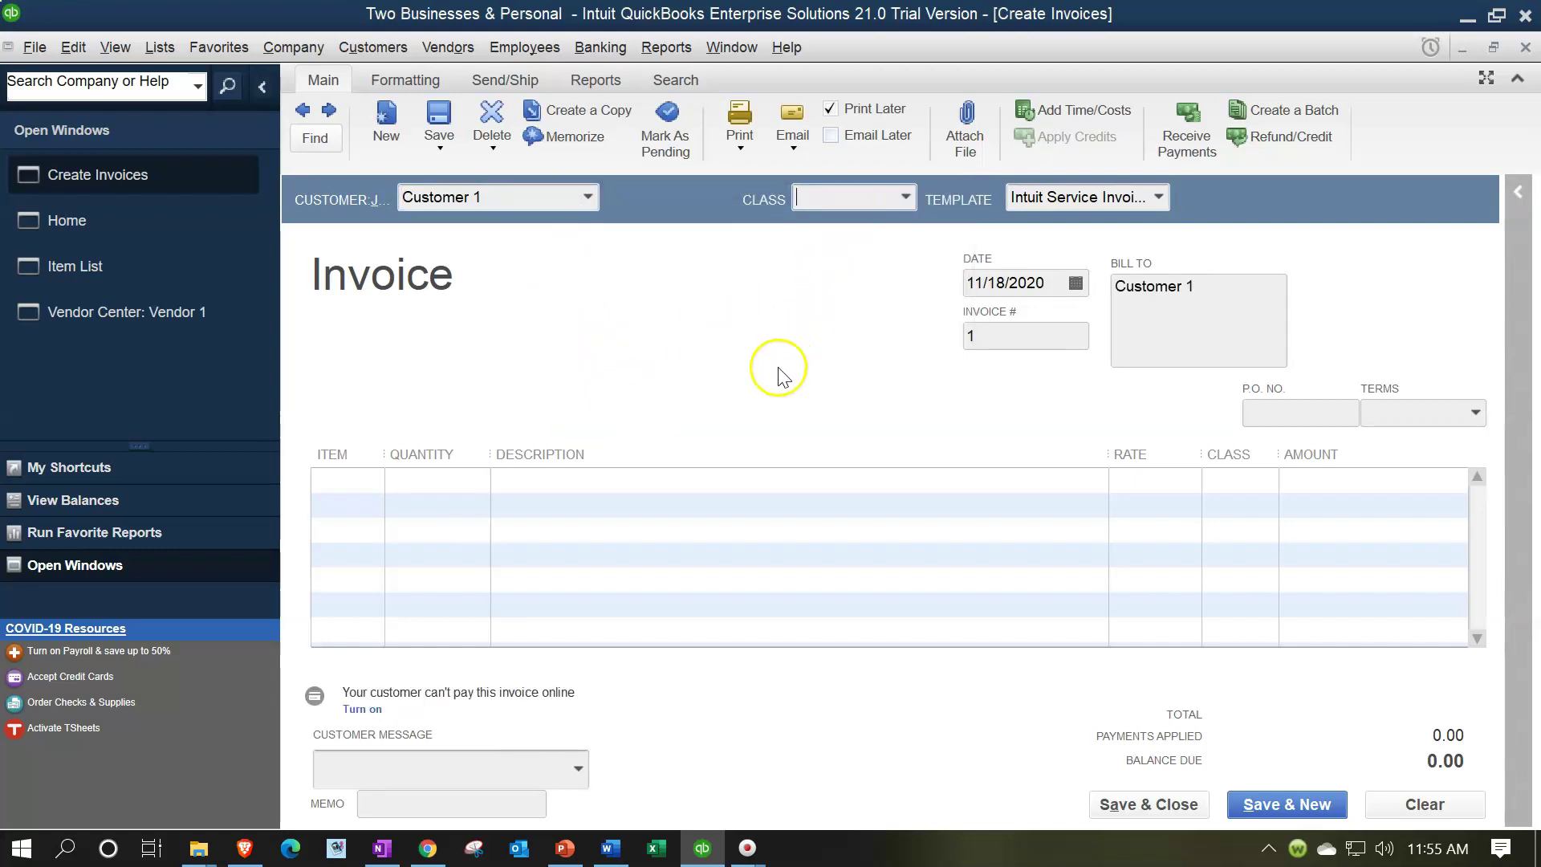
# Step: Enter Item 1 on the invoice's first line to check its default class, and close the invoice without recording it
pyautogui.click(354, 482)
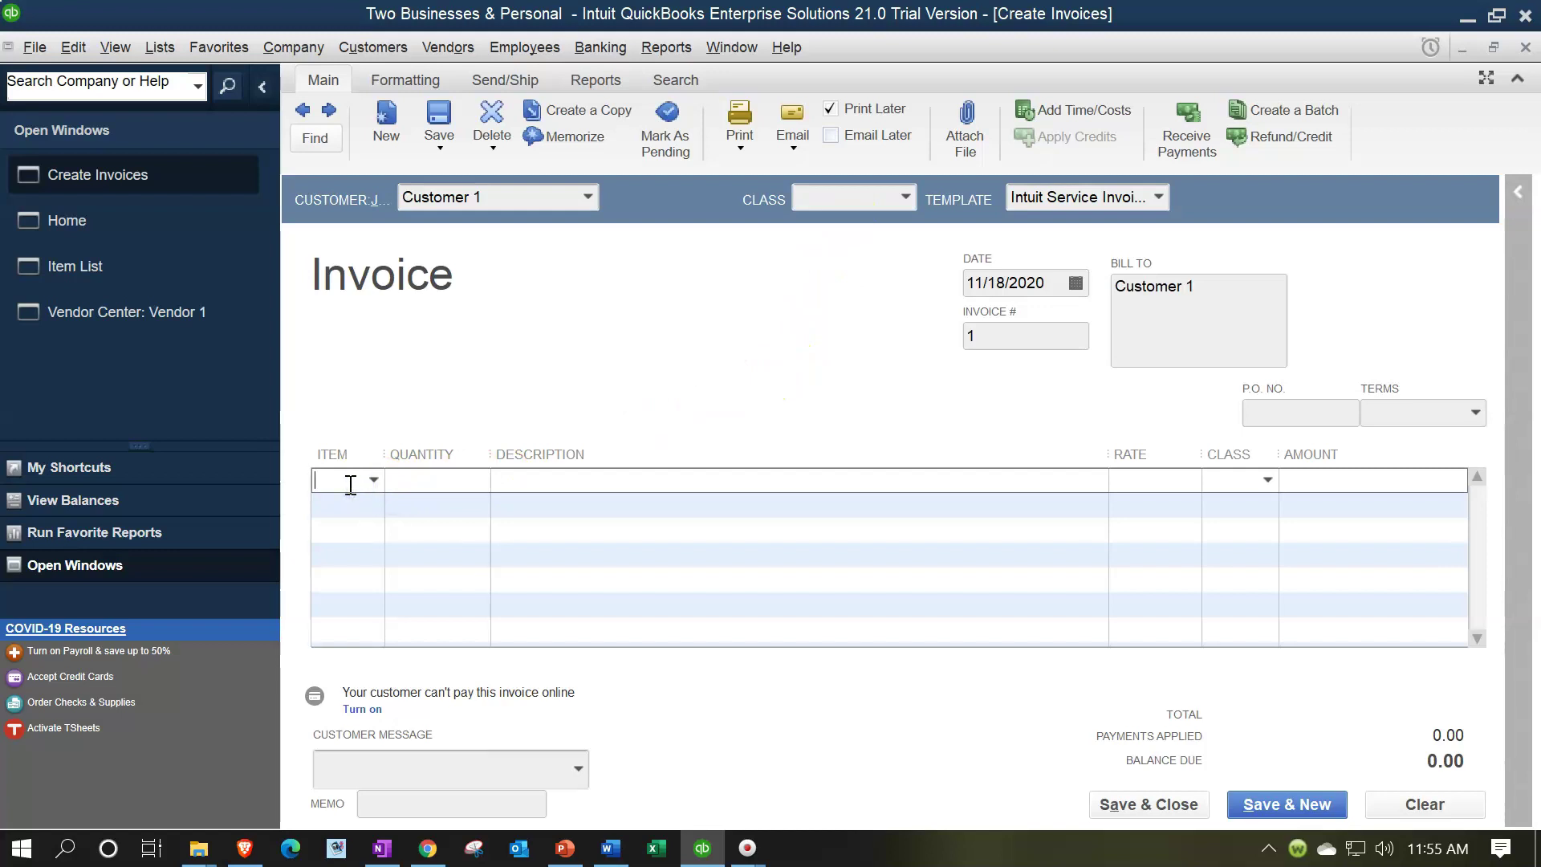
pyautogui.write('Item 1')
pyautogui.press('Tab')
pyautogui.click(1226, 496)
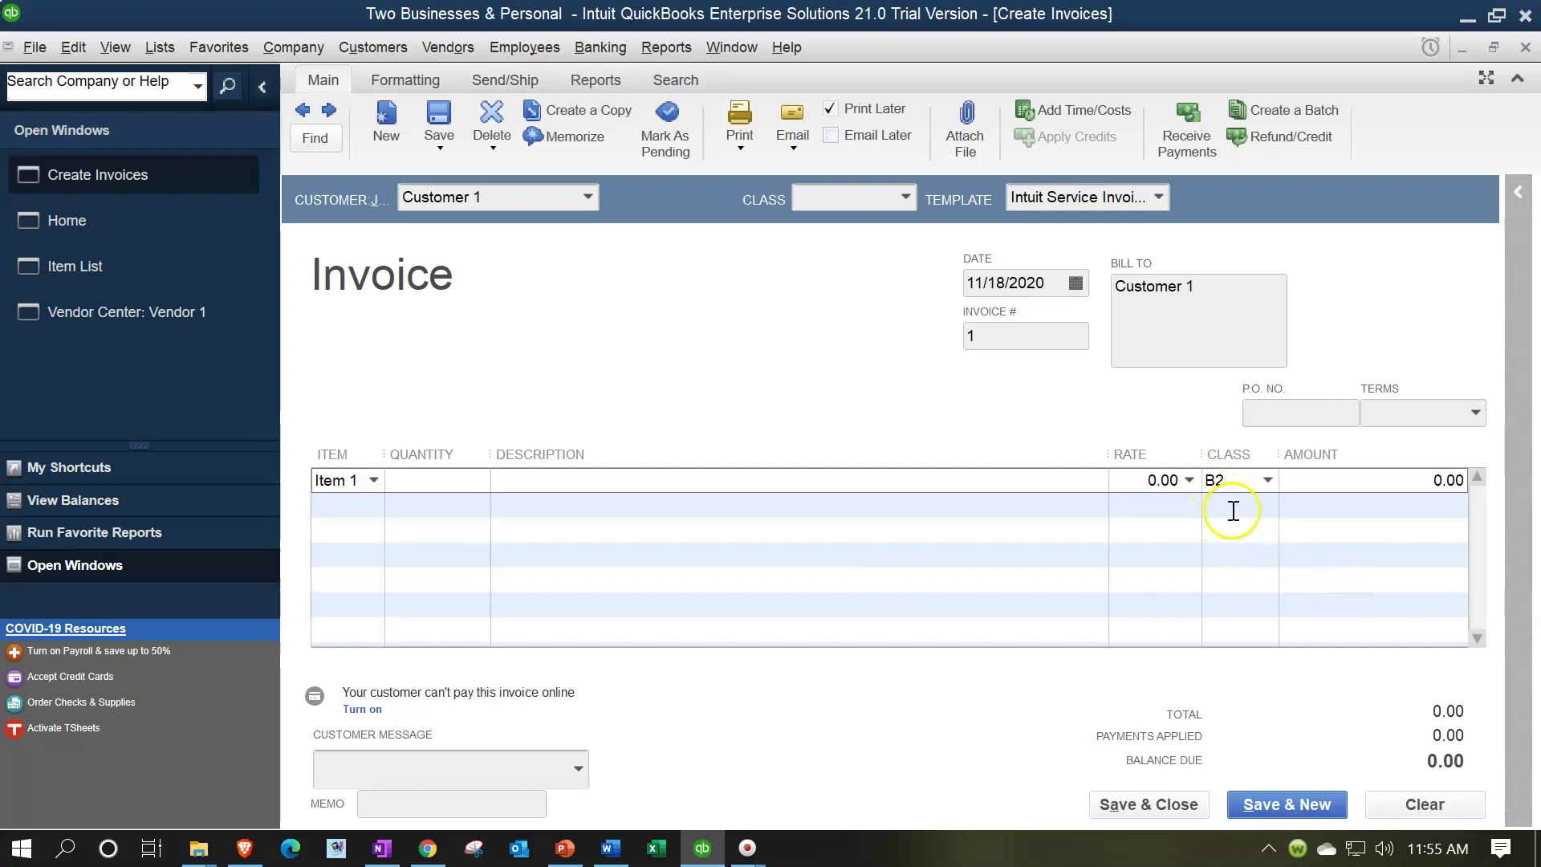
pyautogui.click(1525, 47)
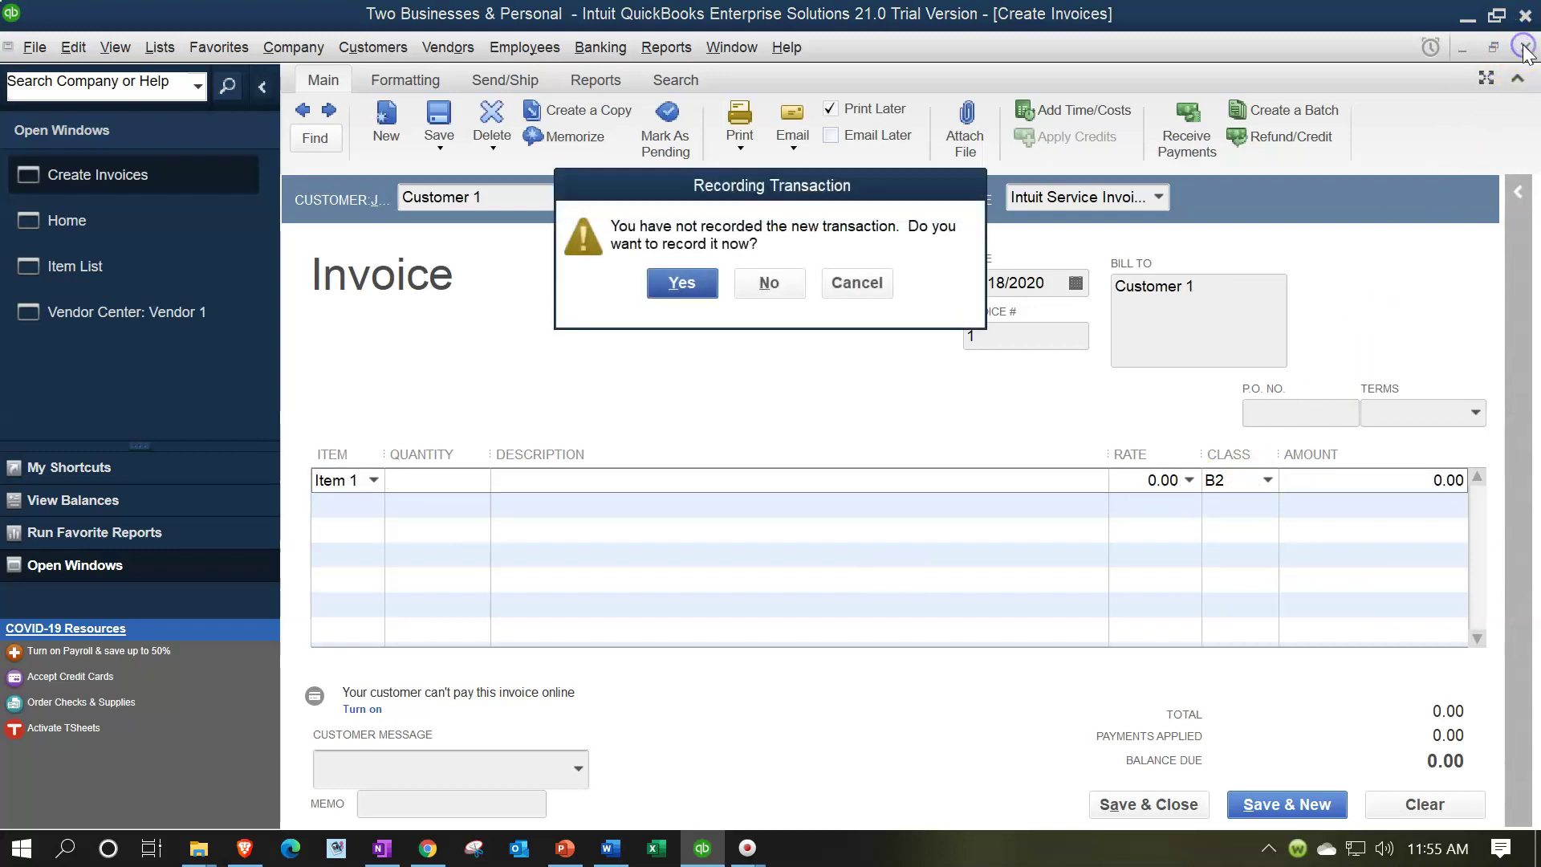
pyautogui.click(769, 285)
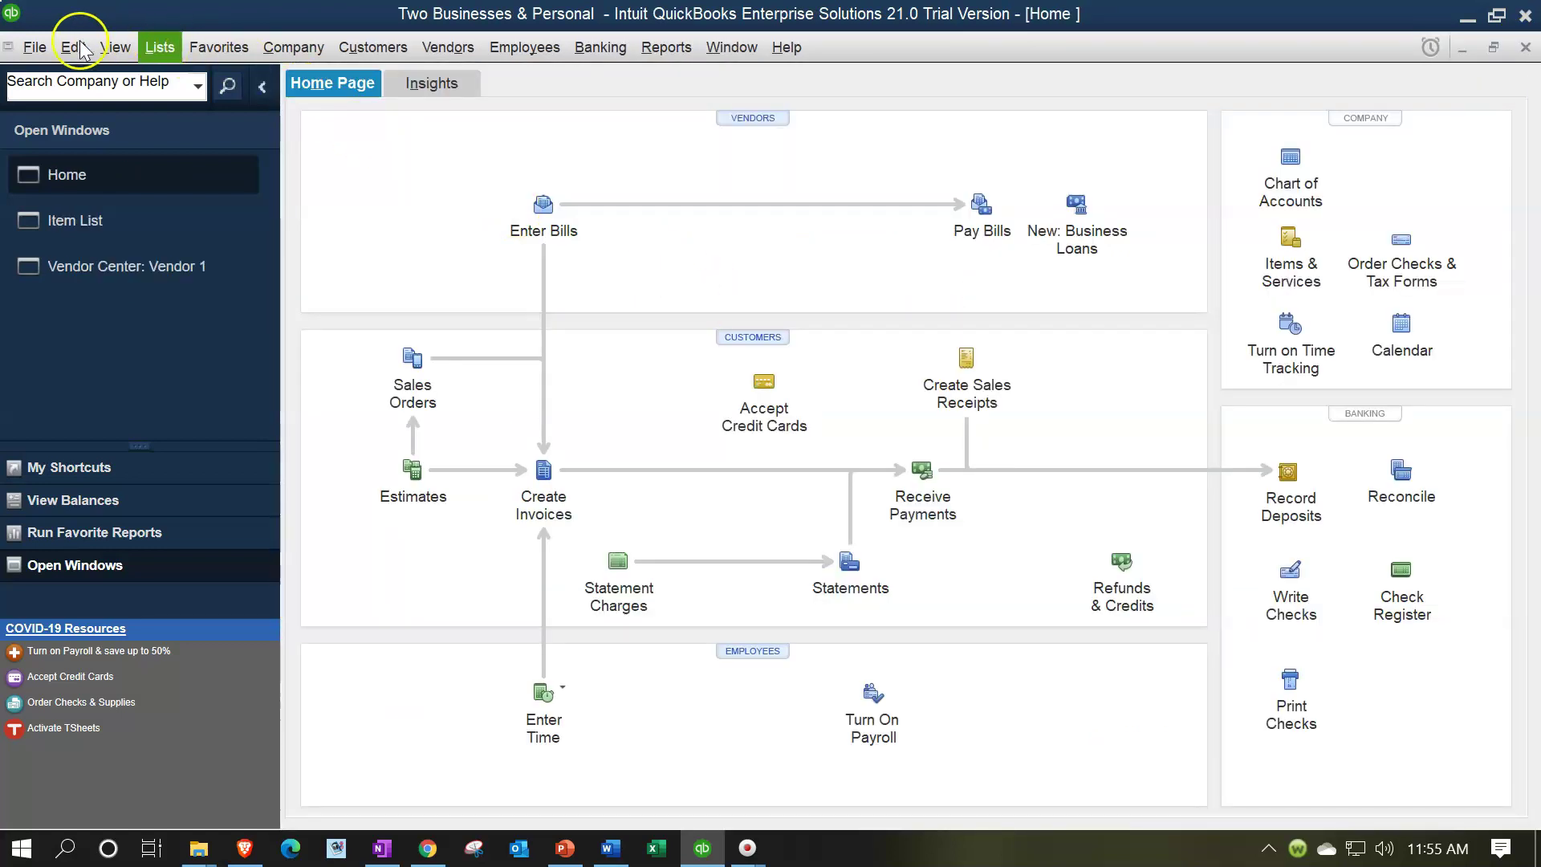
# Step: Change the company accounting preference to assign classes to Accounts and save the preferences
pyautogui.click(66, 50)
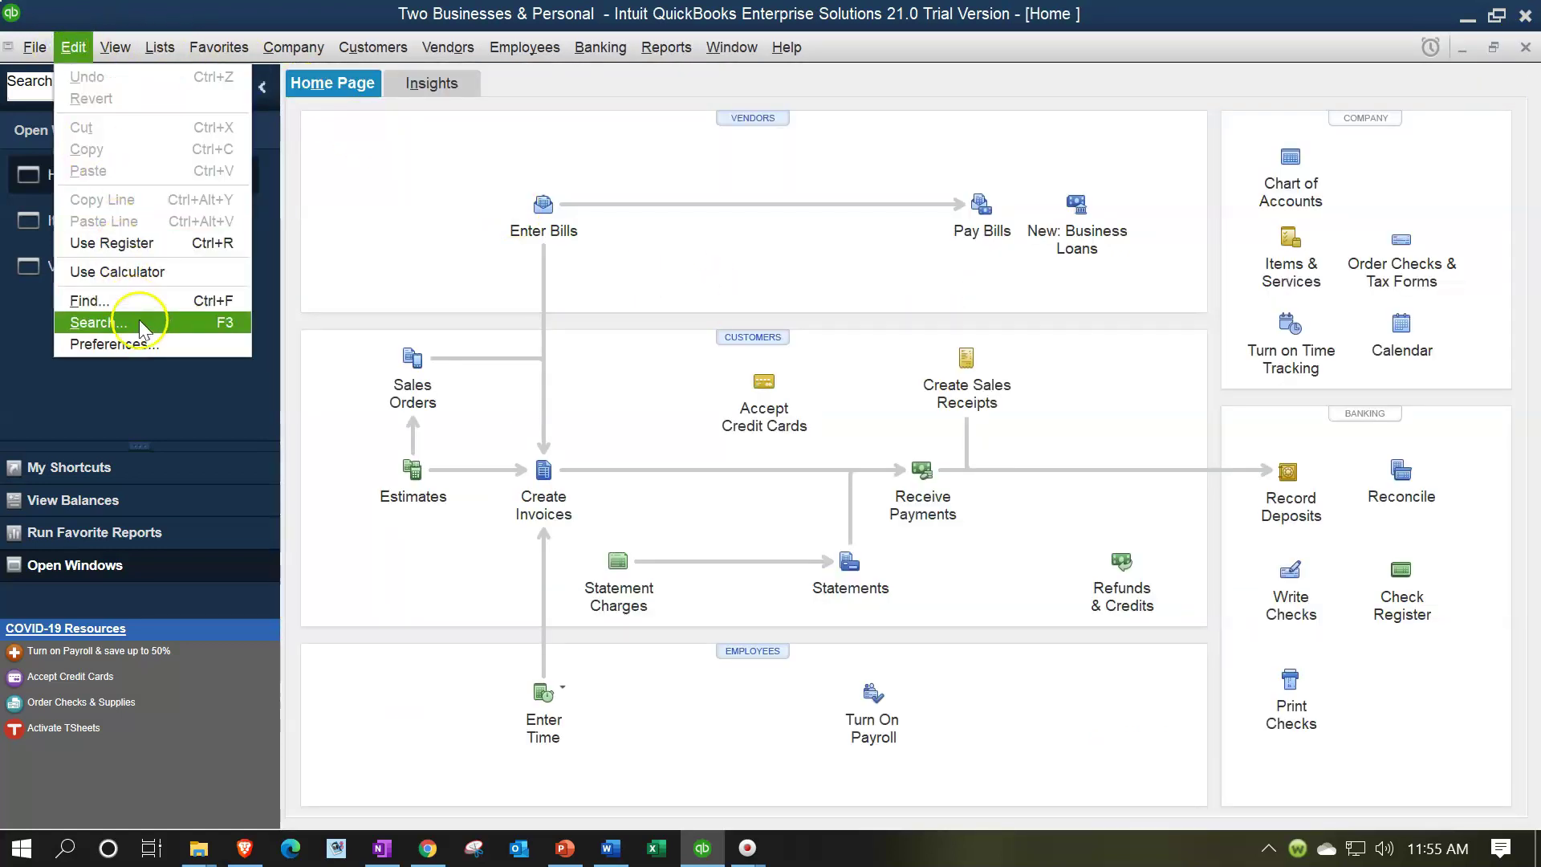
pyautogui.click(144, 343)
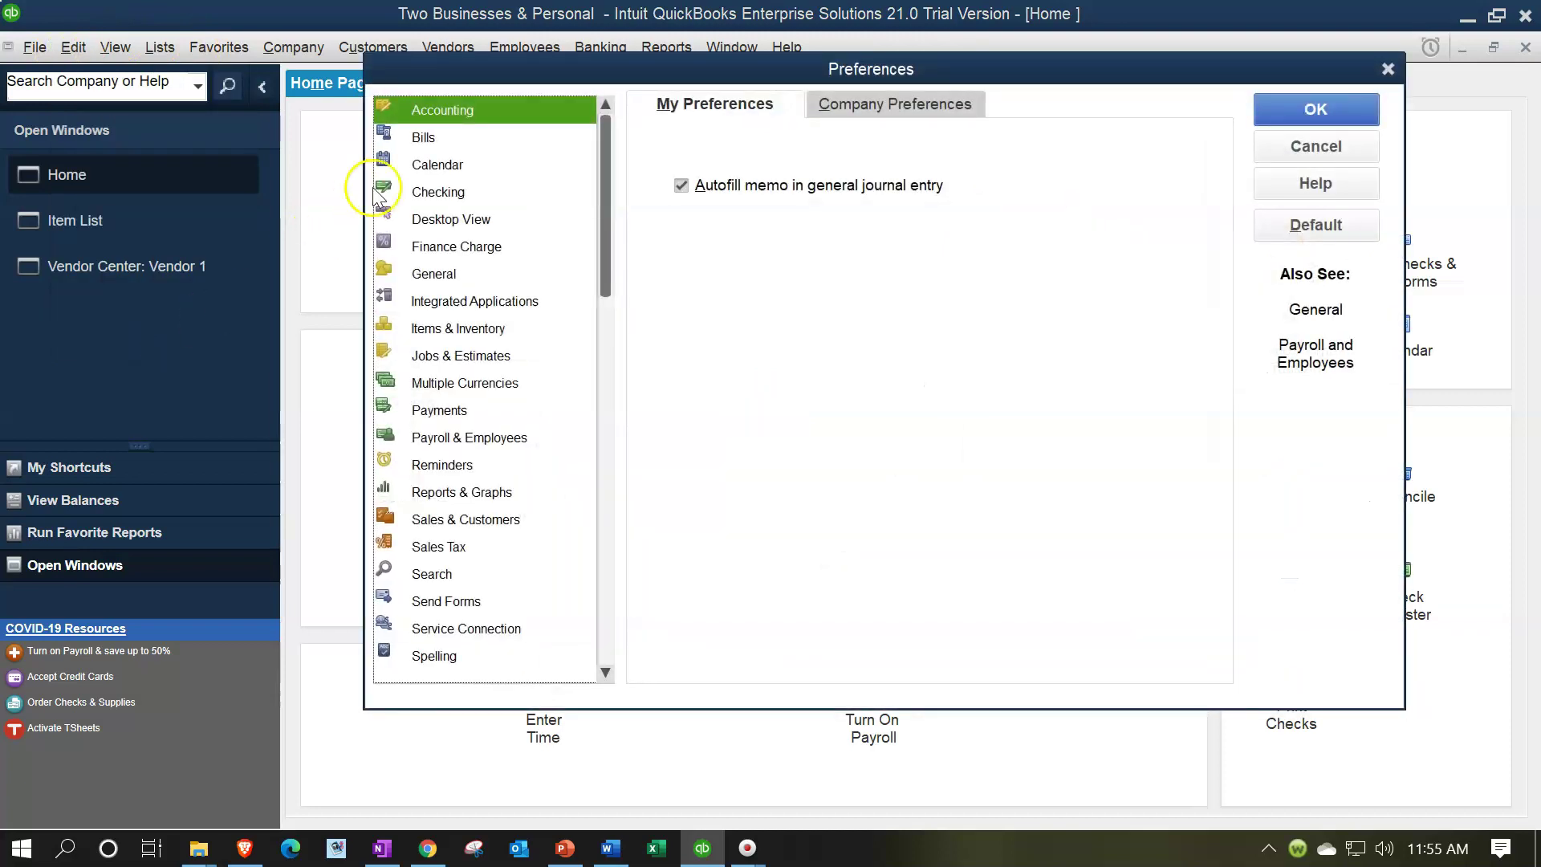
pyautogui.click(835, 104)
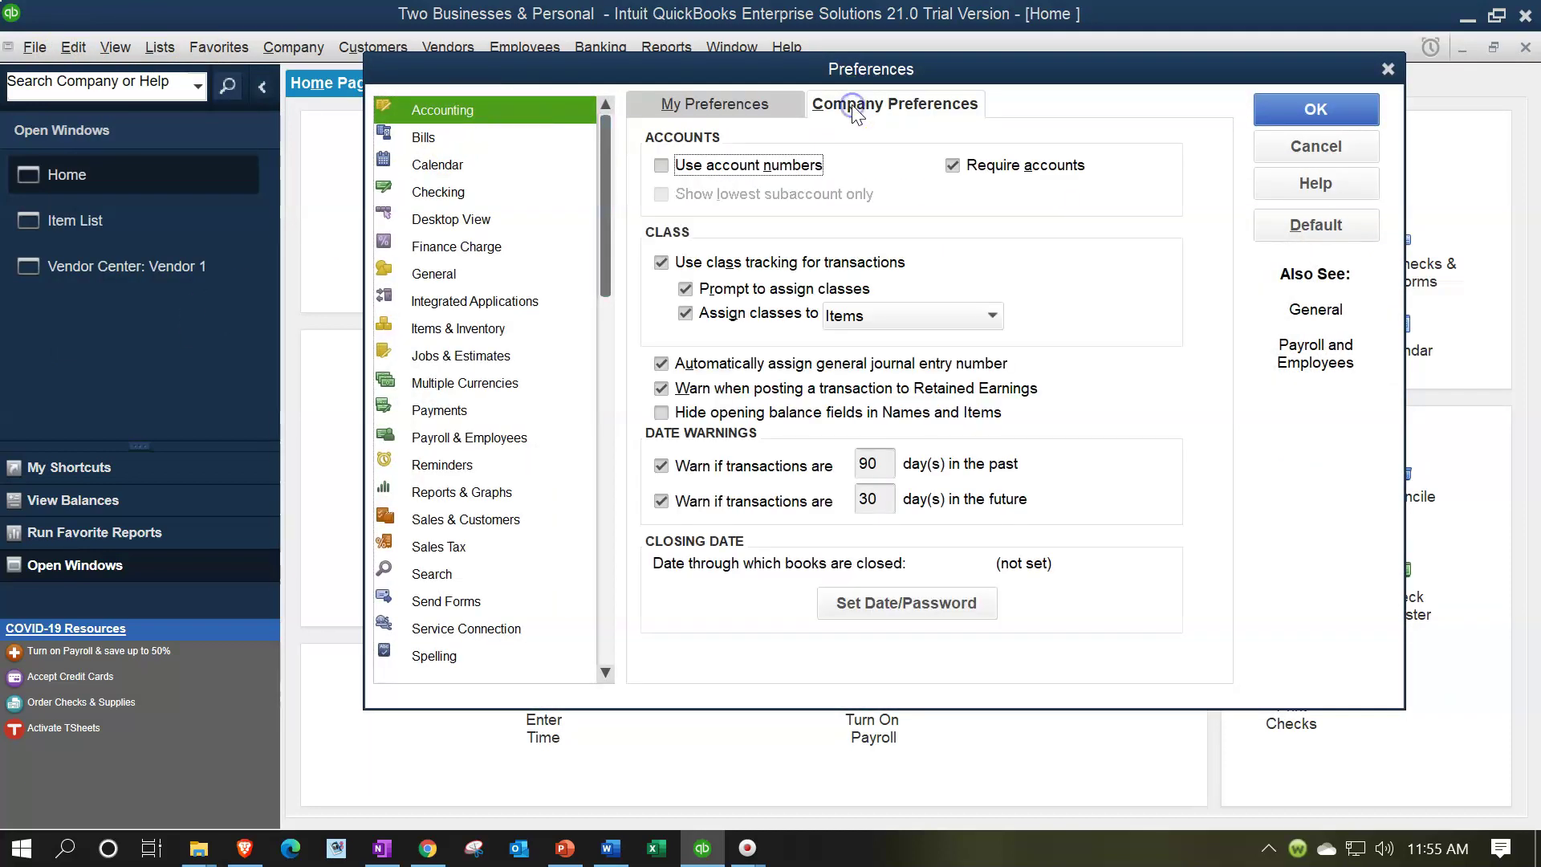
pyautogui.click(993, 319)
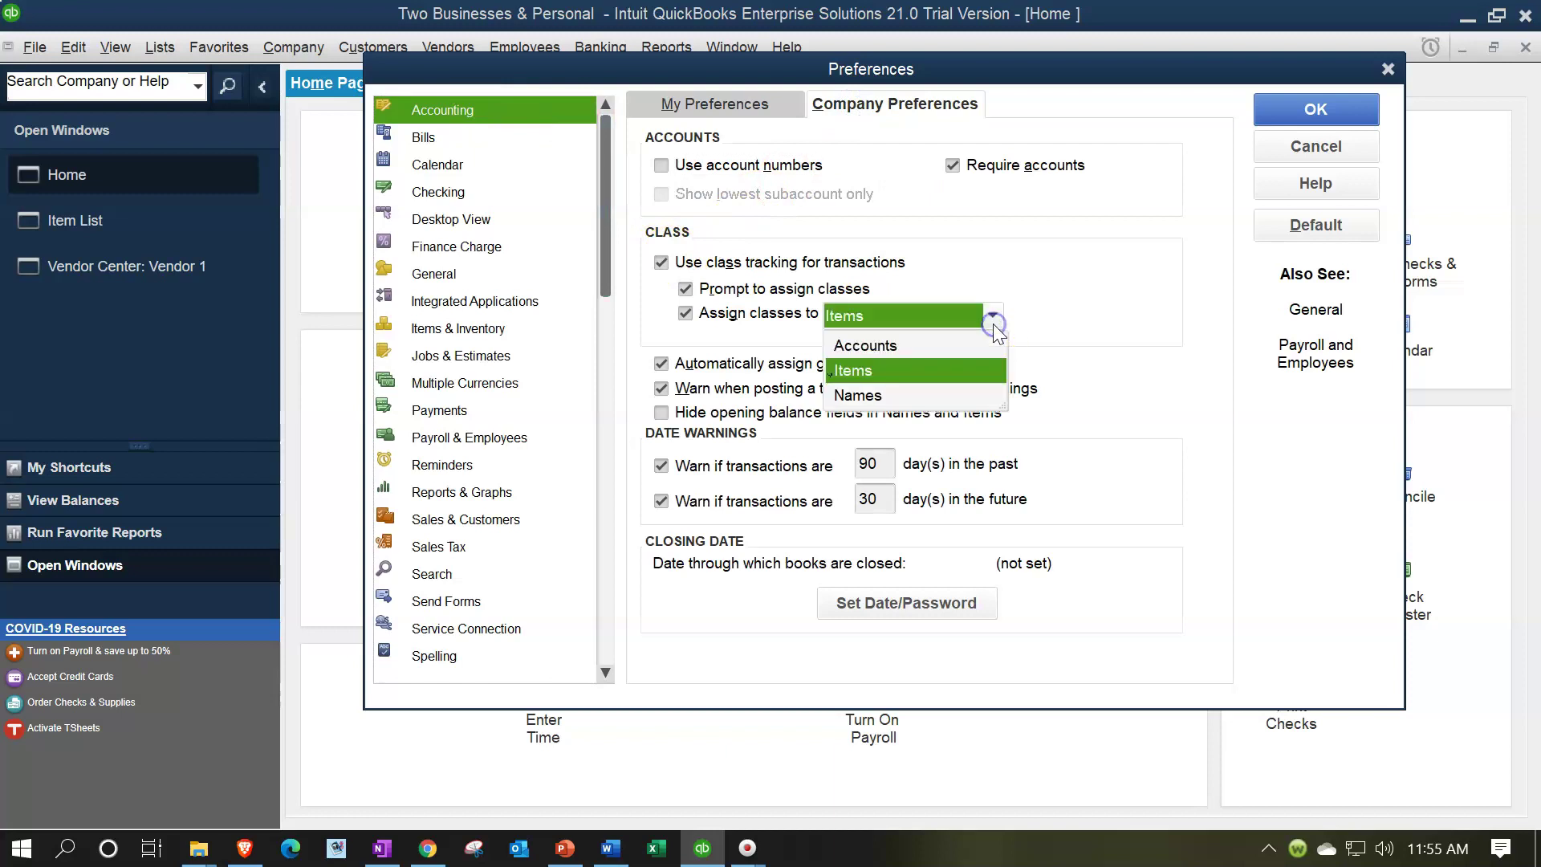
pyautogui.click(895, 348)
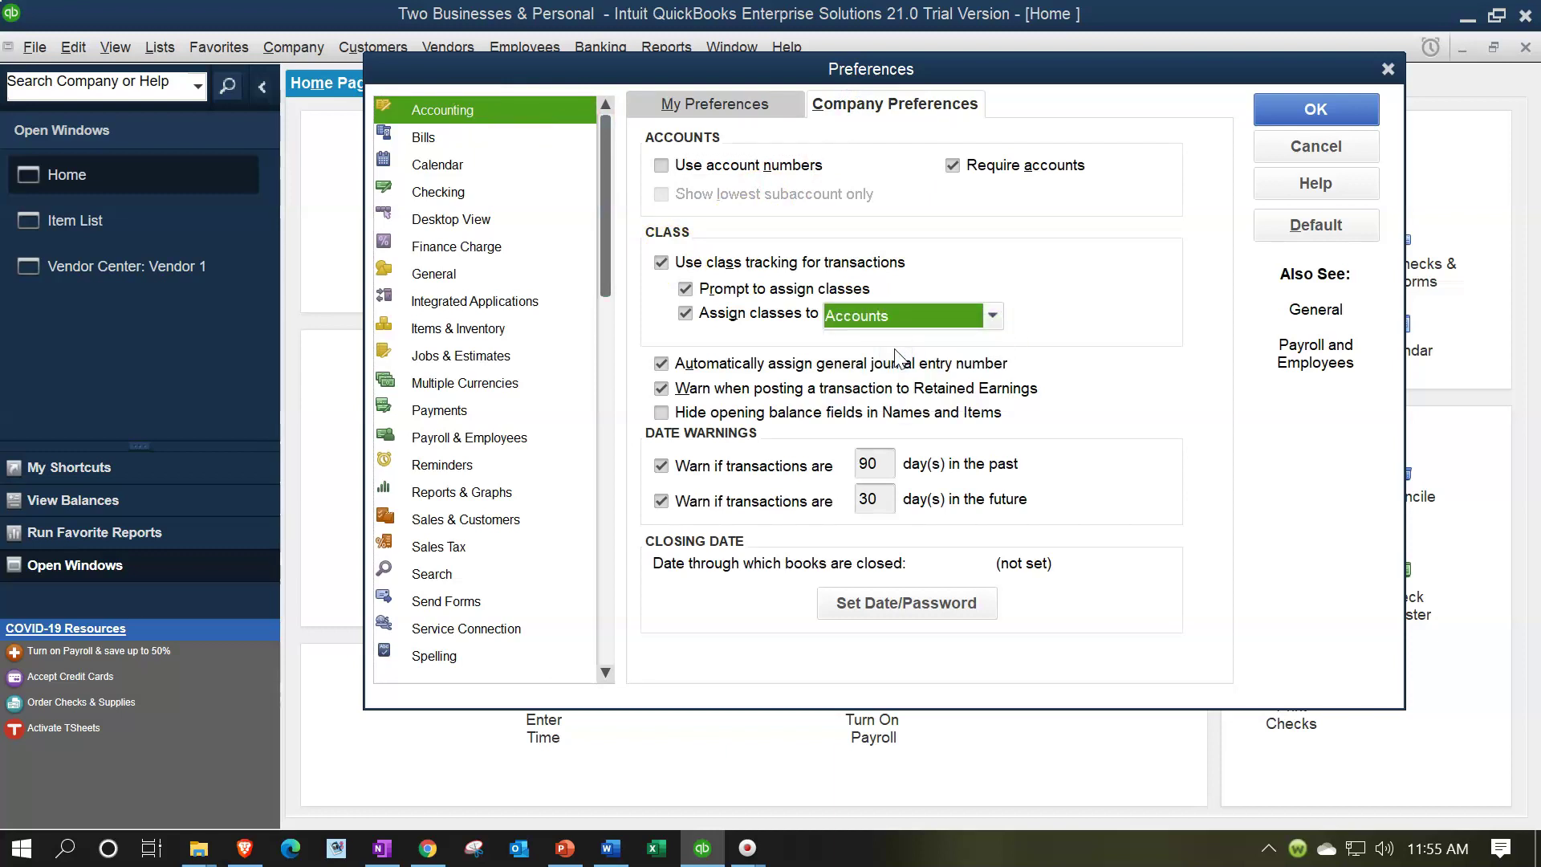
pyautogui.click(1289, 109)
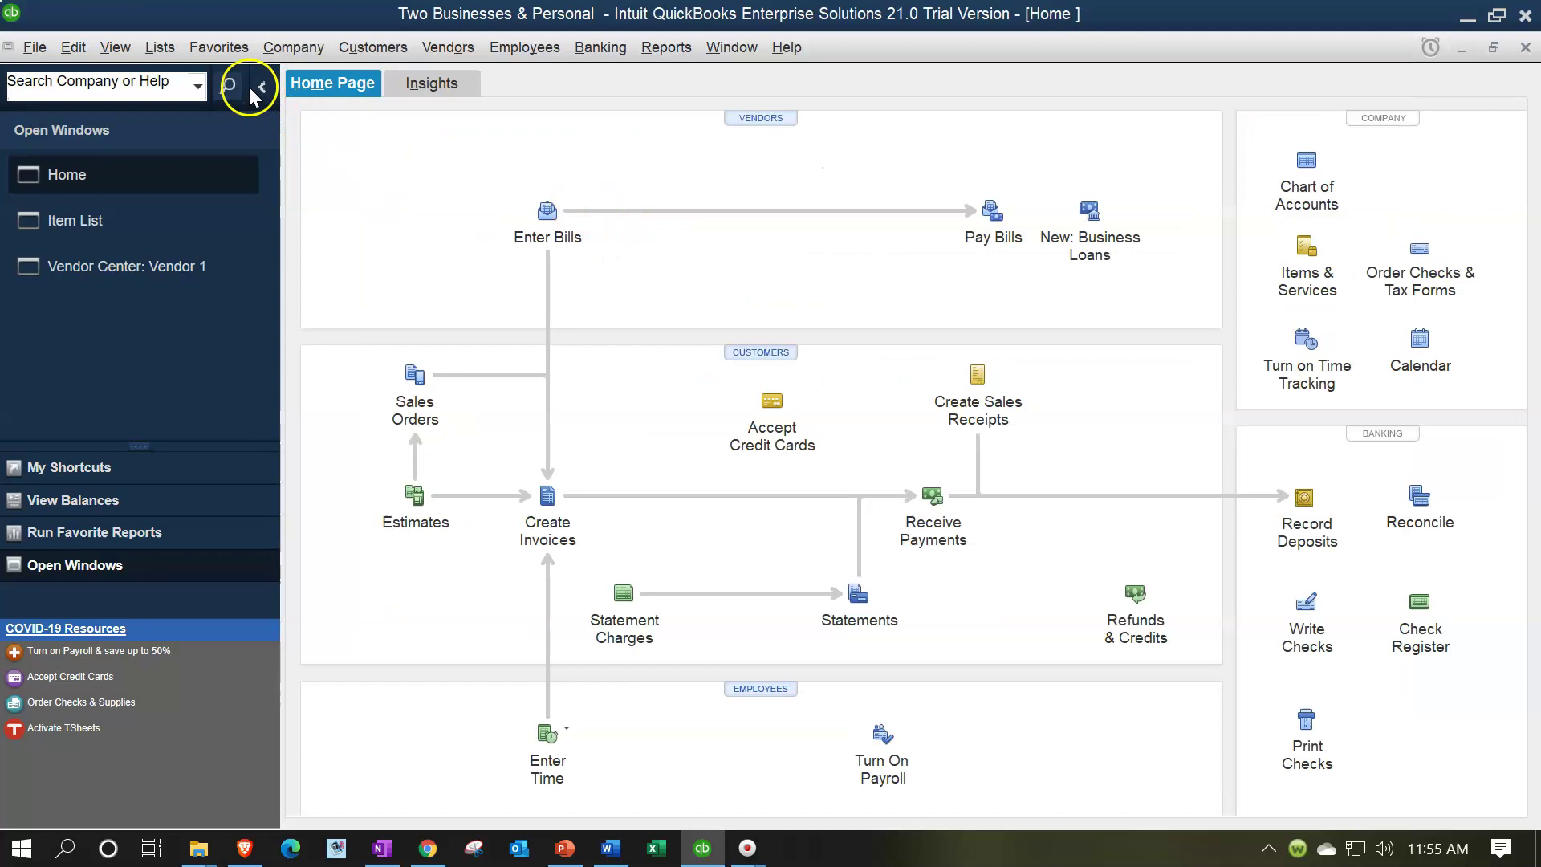
# Step: Check Item 1's record for a class field, and close the record and the item list
pyautogui.click(122, 224)
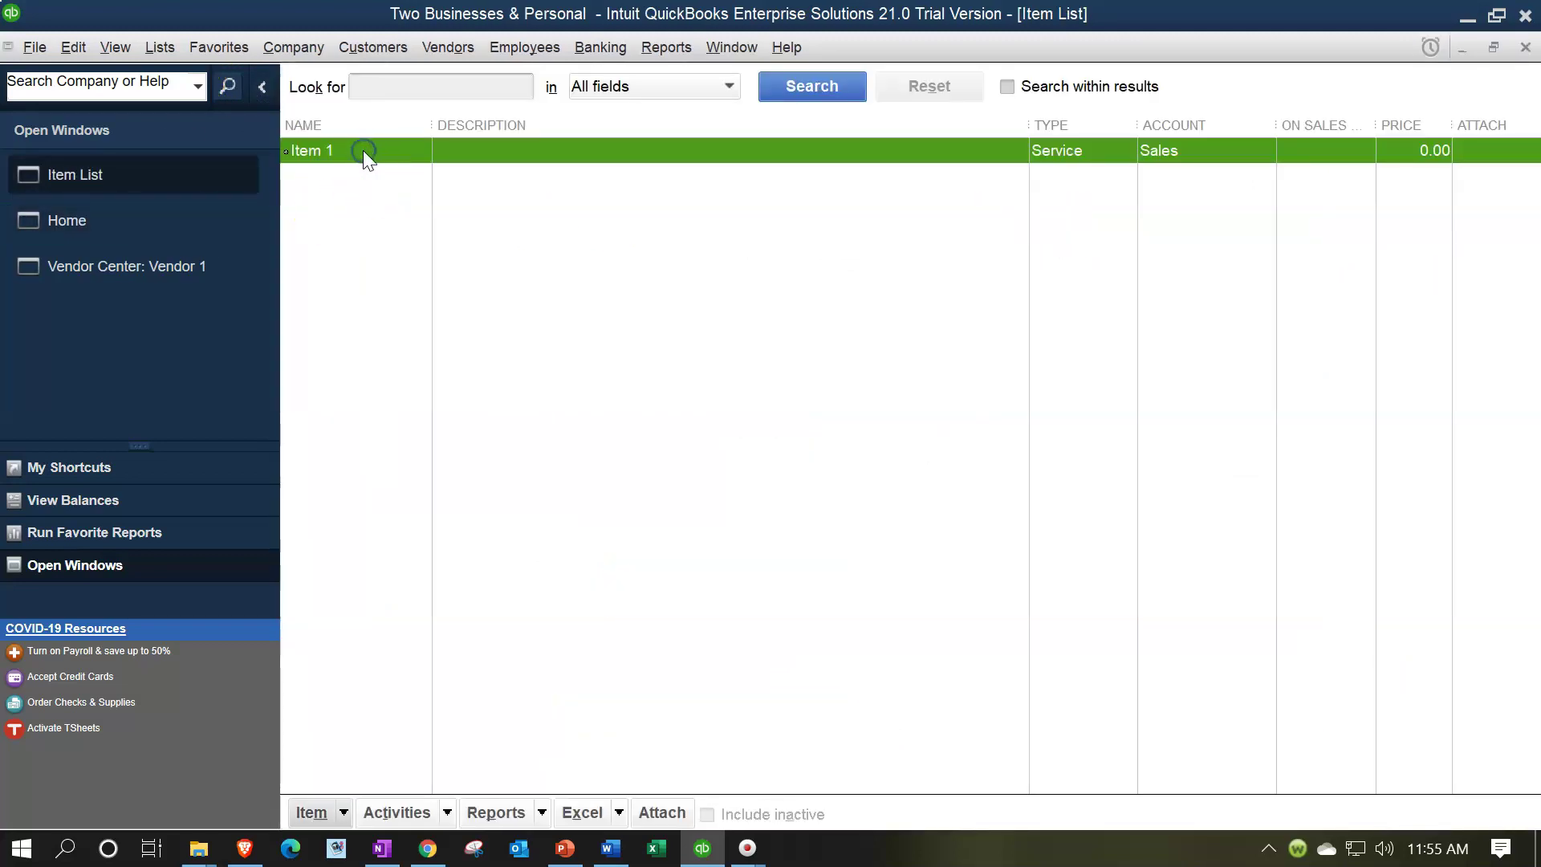
pyautogui.doubleClick(363, 151)
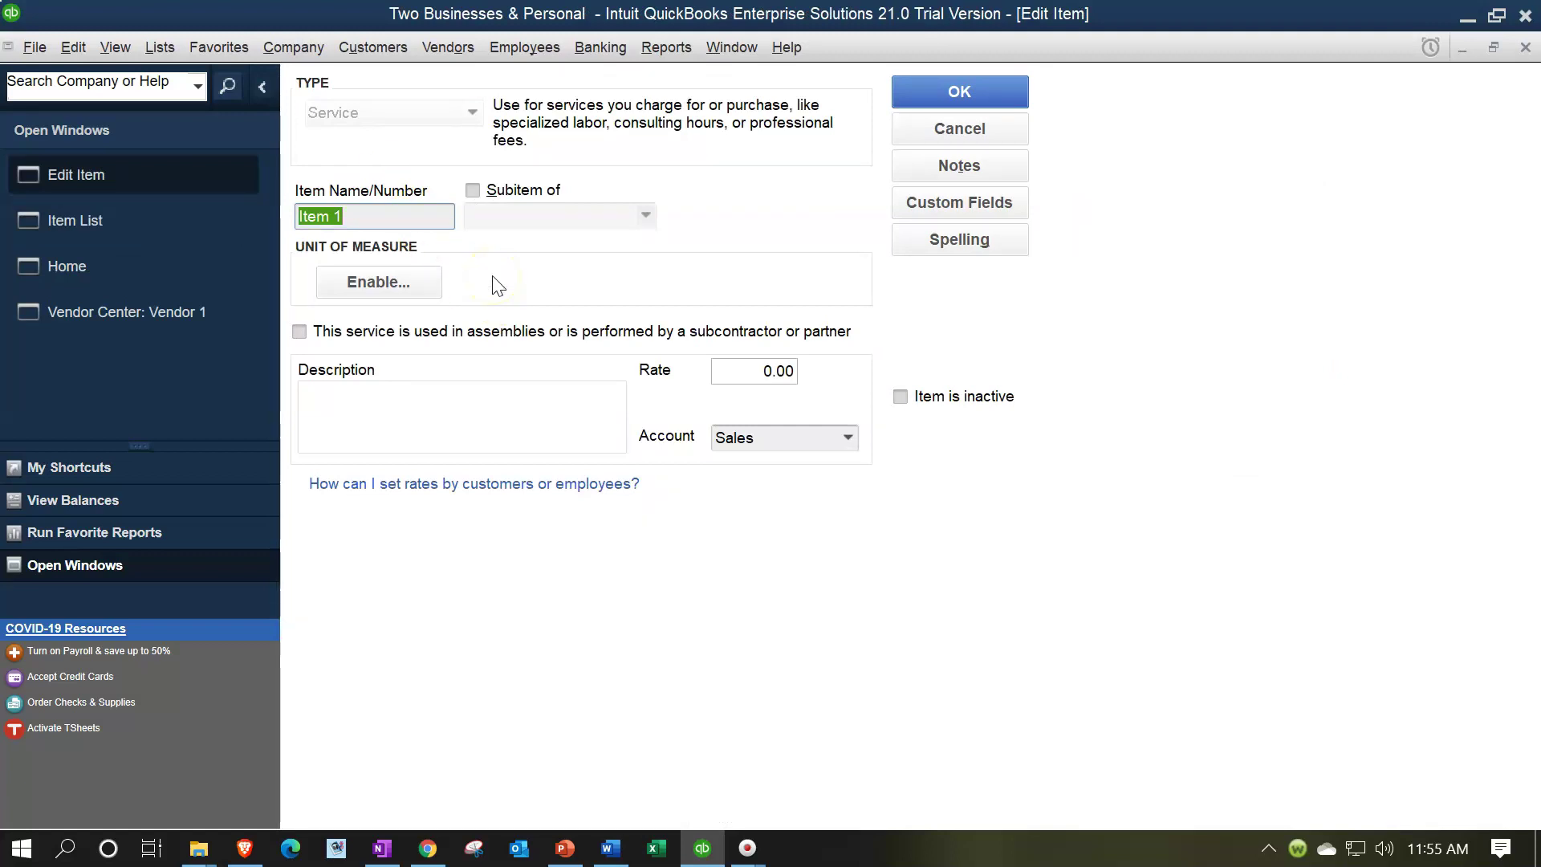
pyautogui.click(1523, 50)
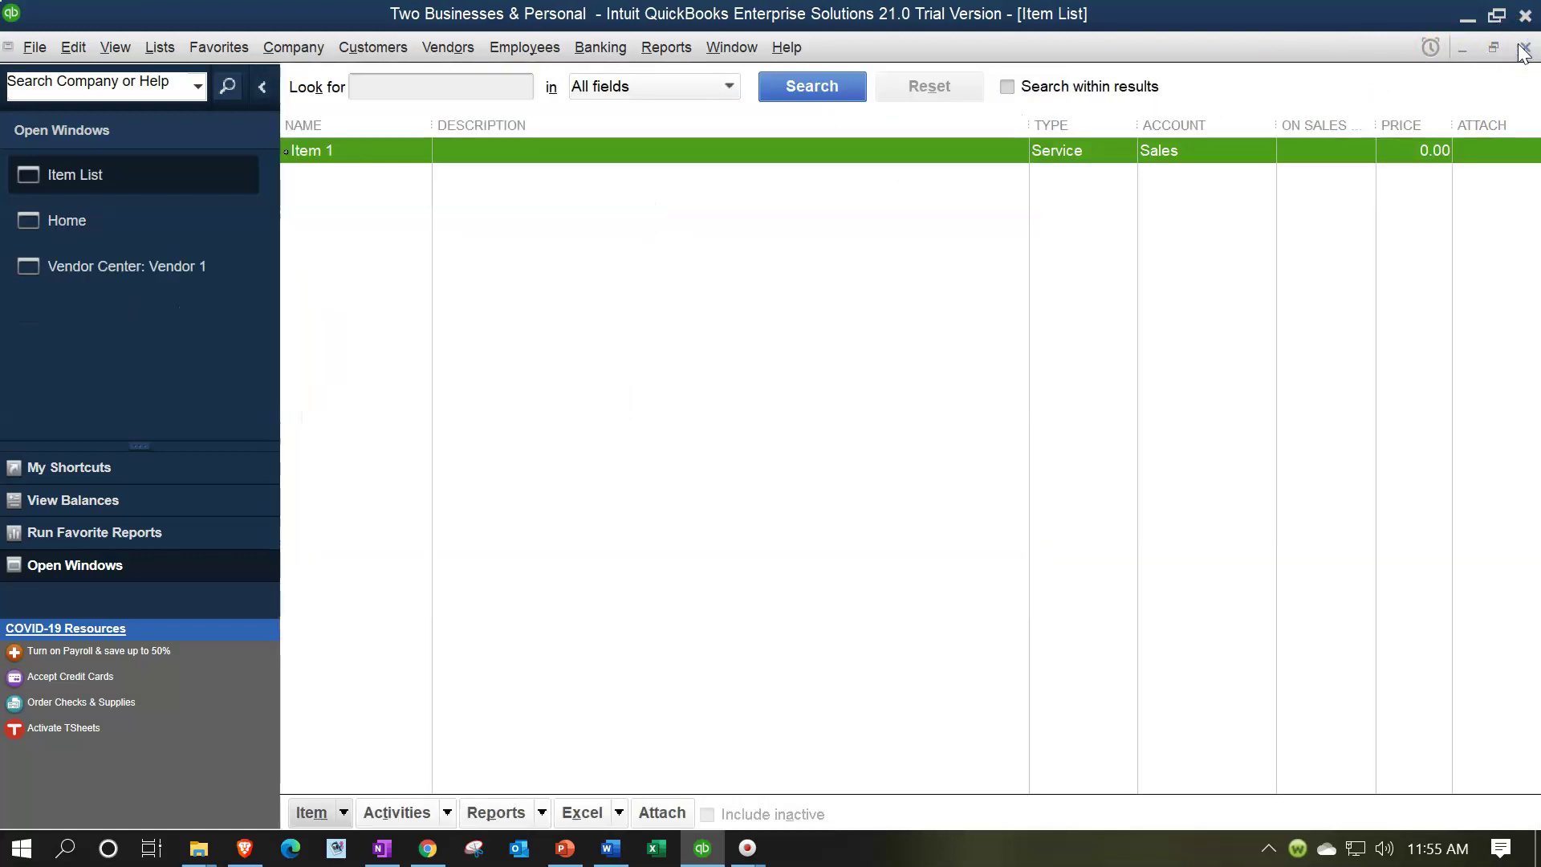
pyautogui.click(1522, 49)
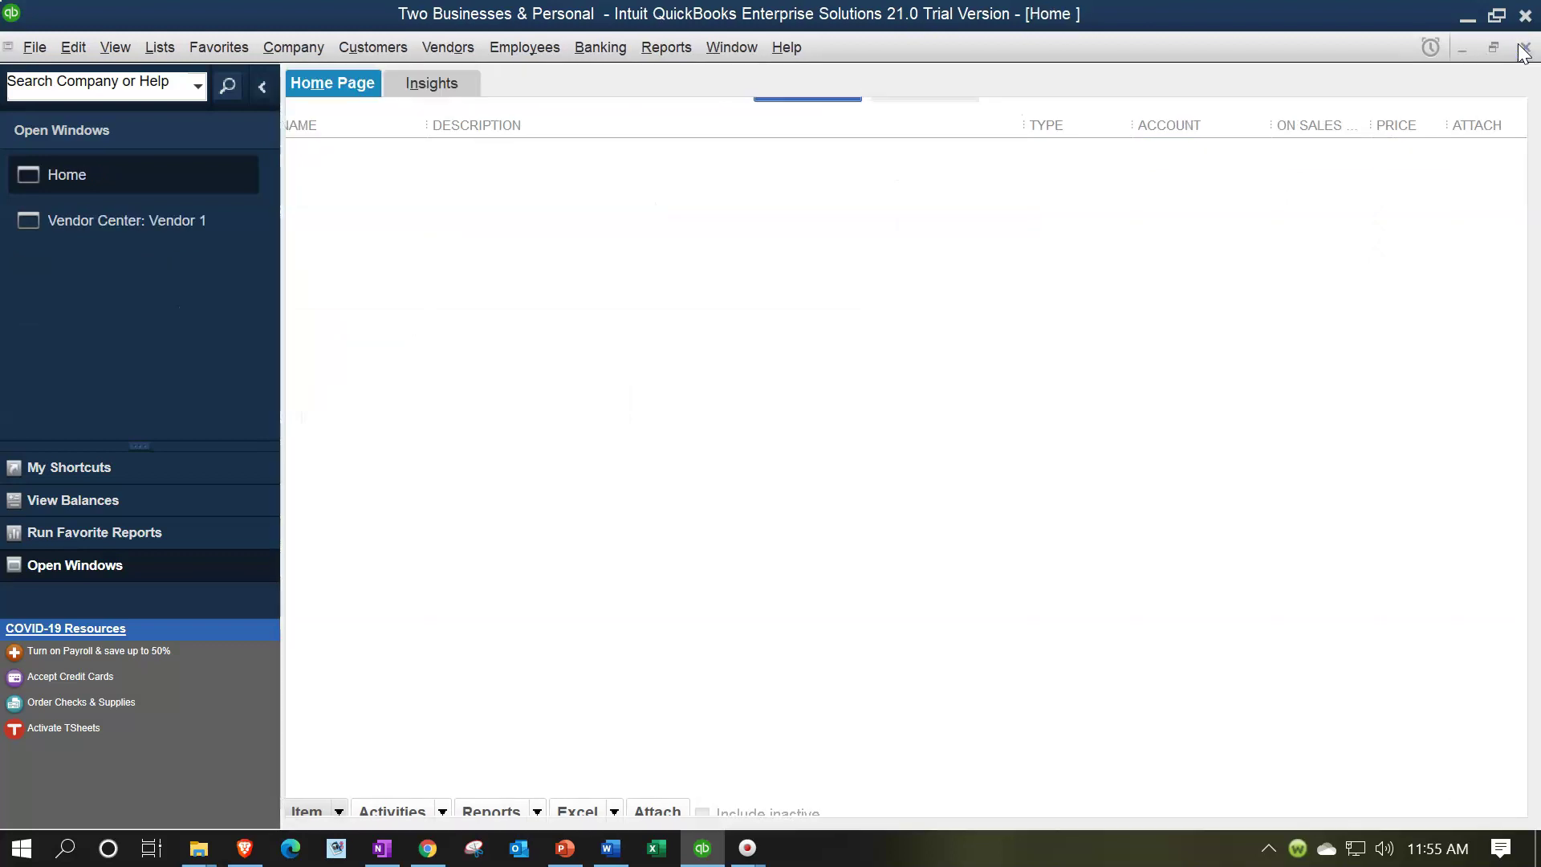
# Step: Open the chart of accounts, assign class B1 to the Bank Service Charges account, and save the account
pyautogui.click(160, 51)
pyautogui.click(184, 76)
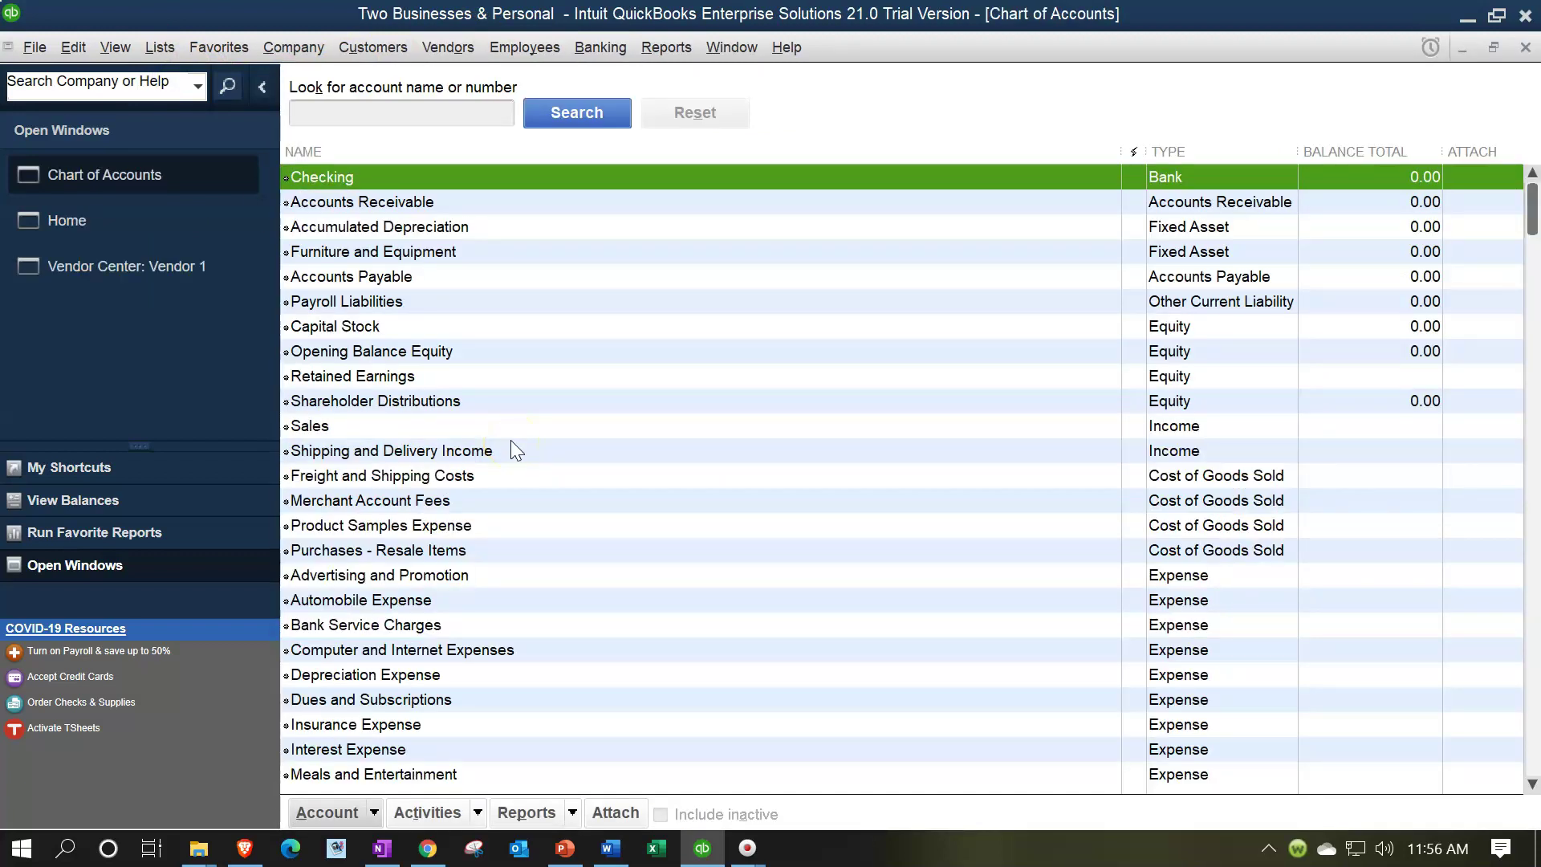
pyautogui.scroll(-2, 513, 450)
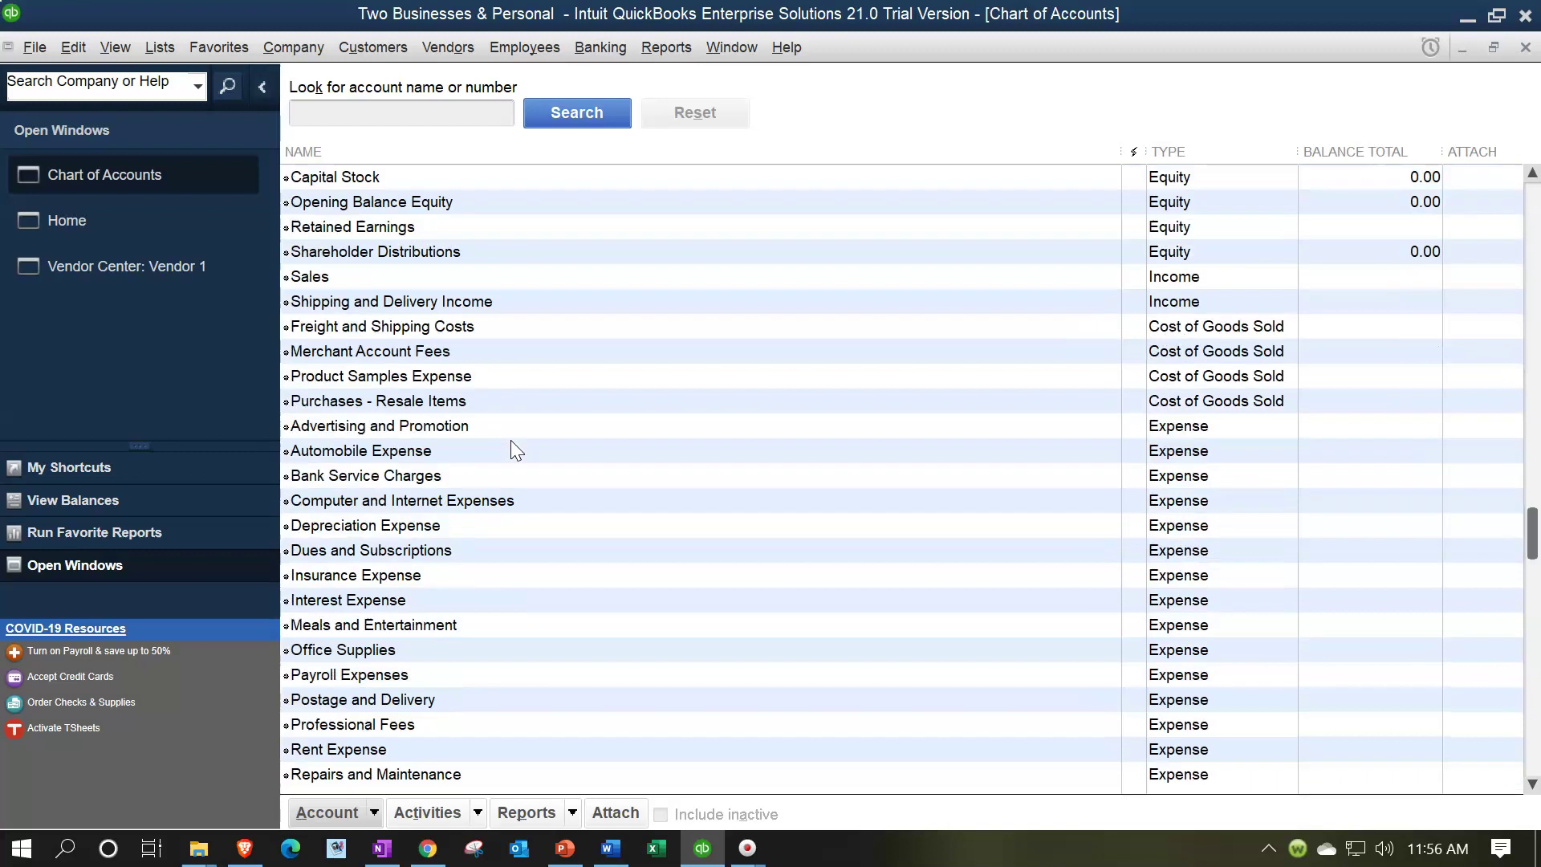
pyautogui.click(446, 479)
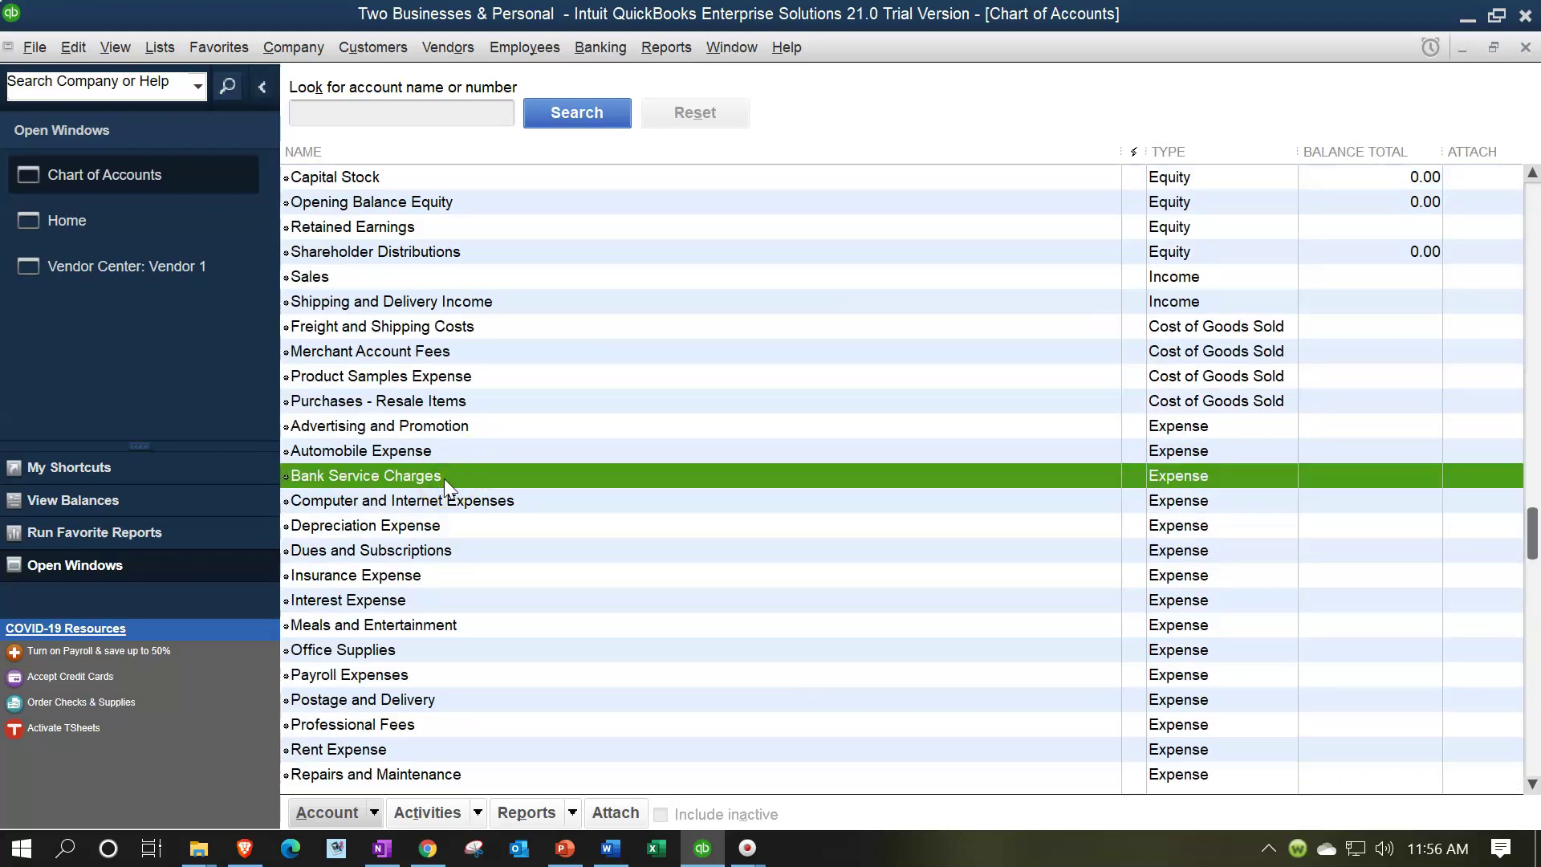
pyautogui.rightClick(444, 478)
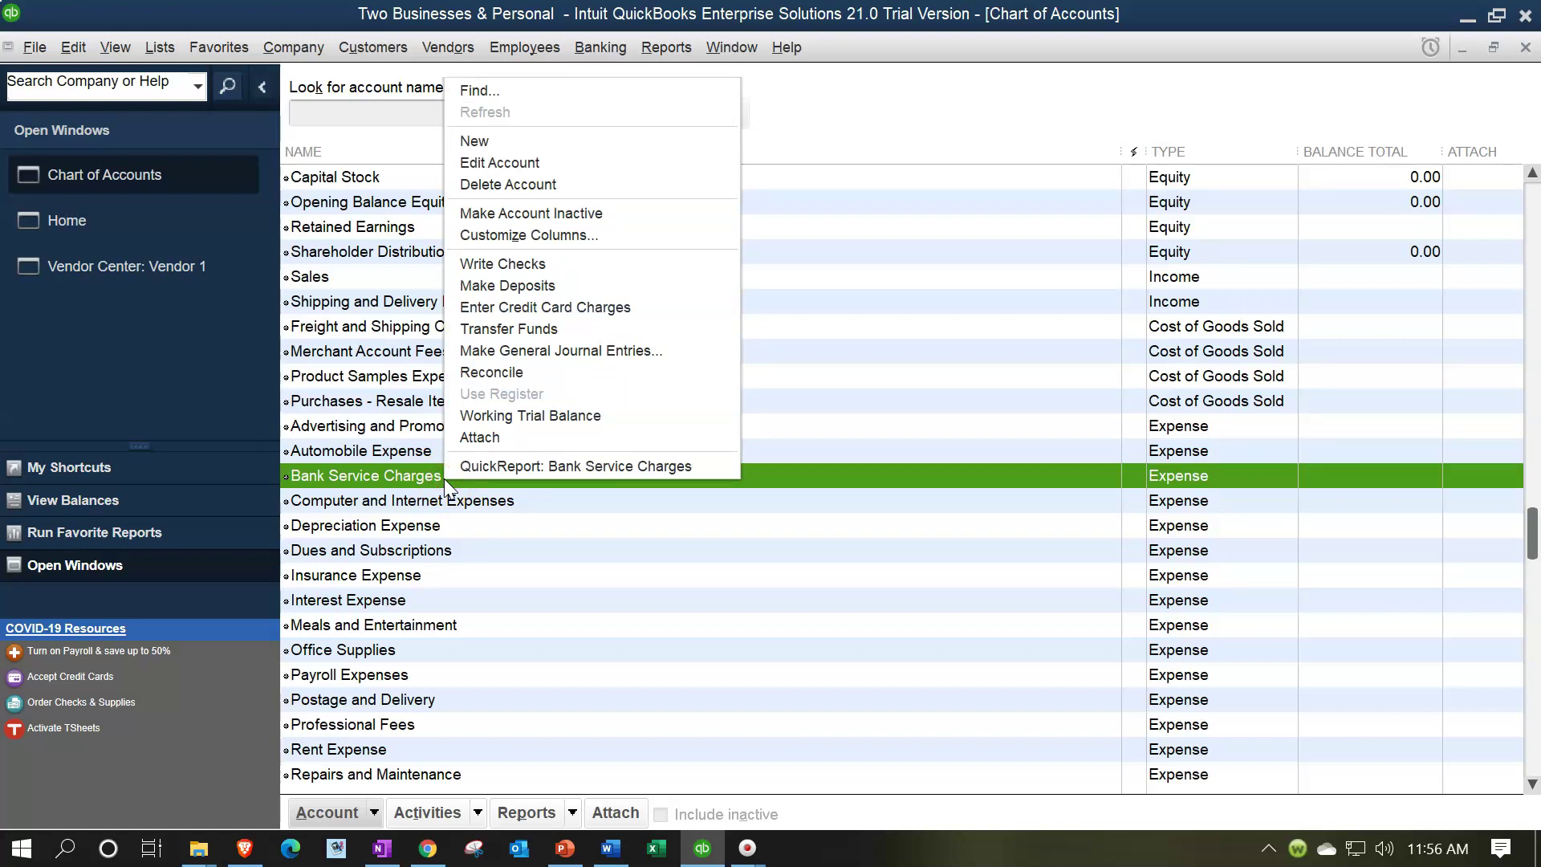
pyautogui.click(499, 164)
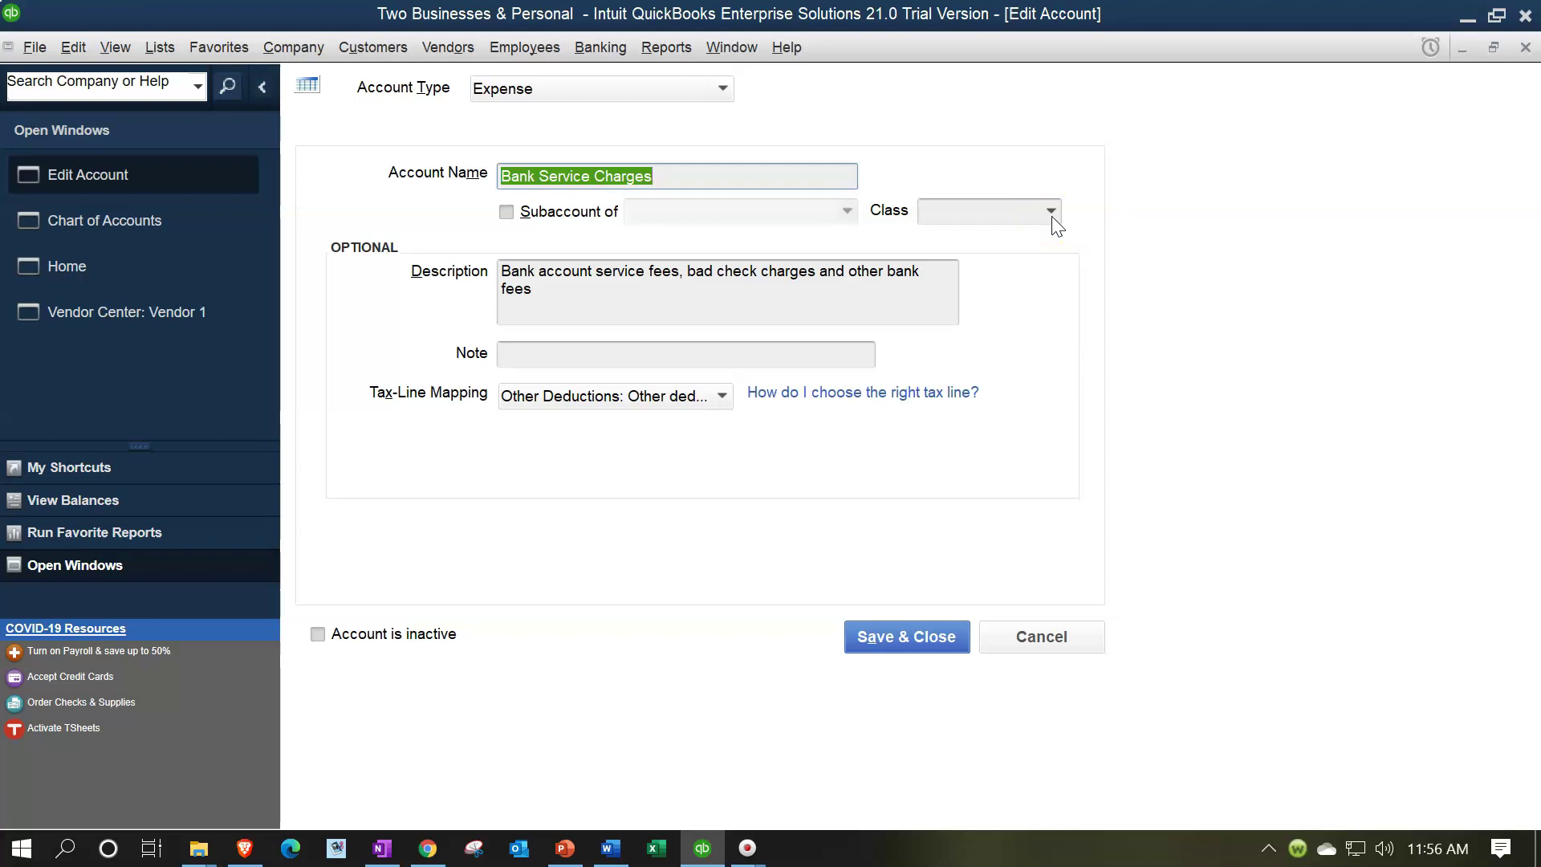
pyautogui.click(1051, 211)
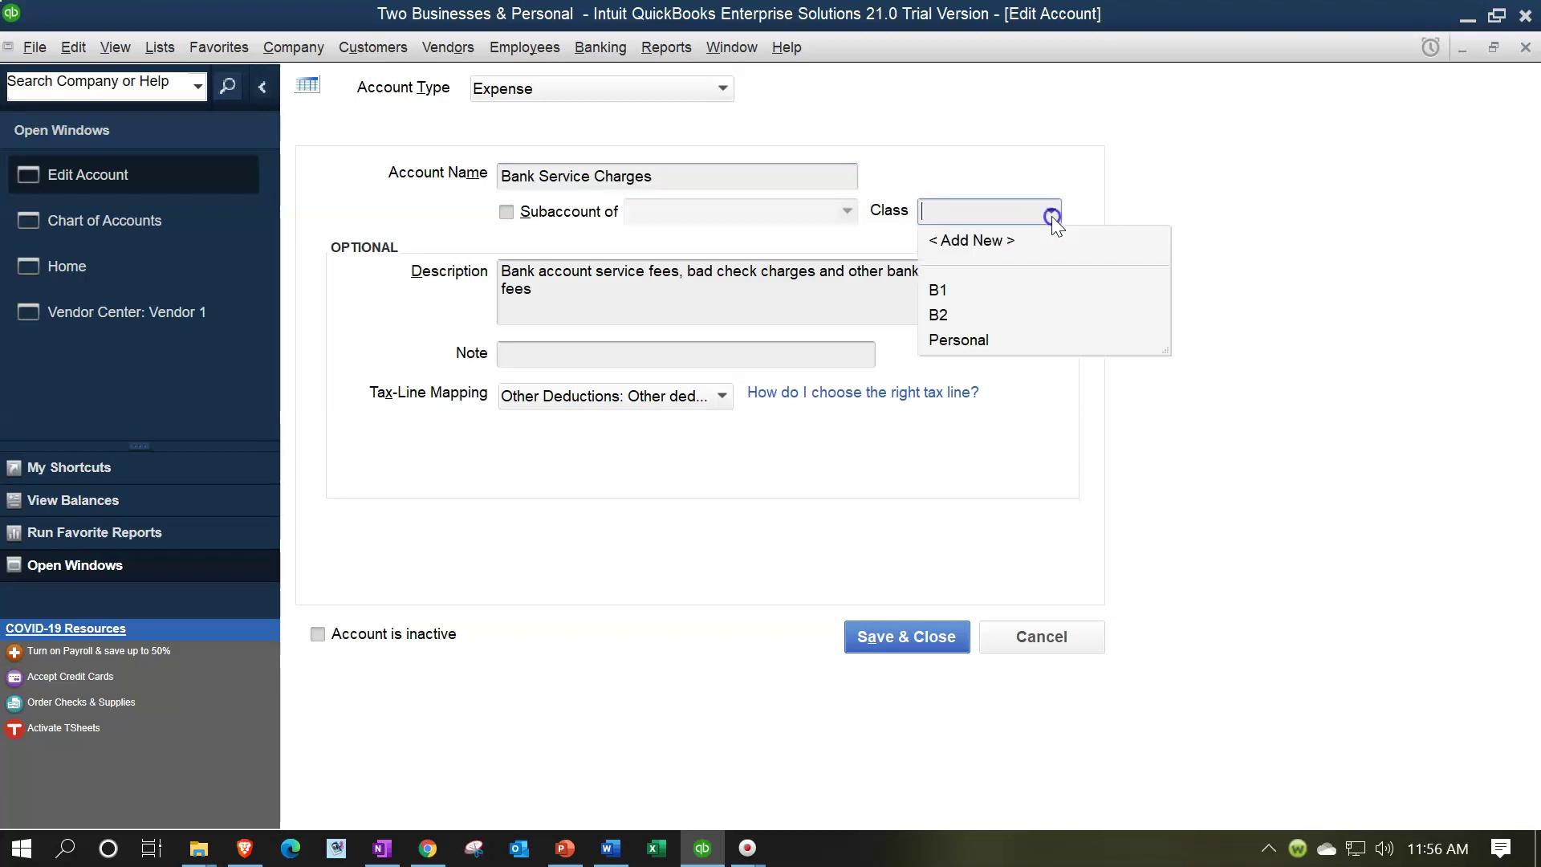
pyautogui.click(938, 292)
pyautogui.click(916, 639)
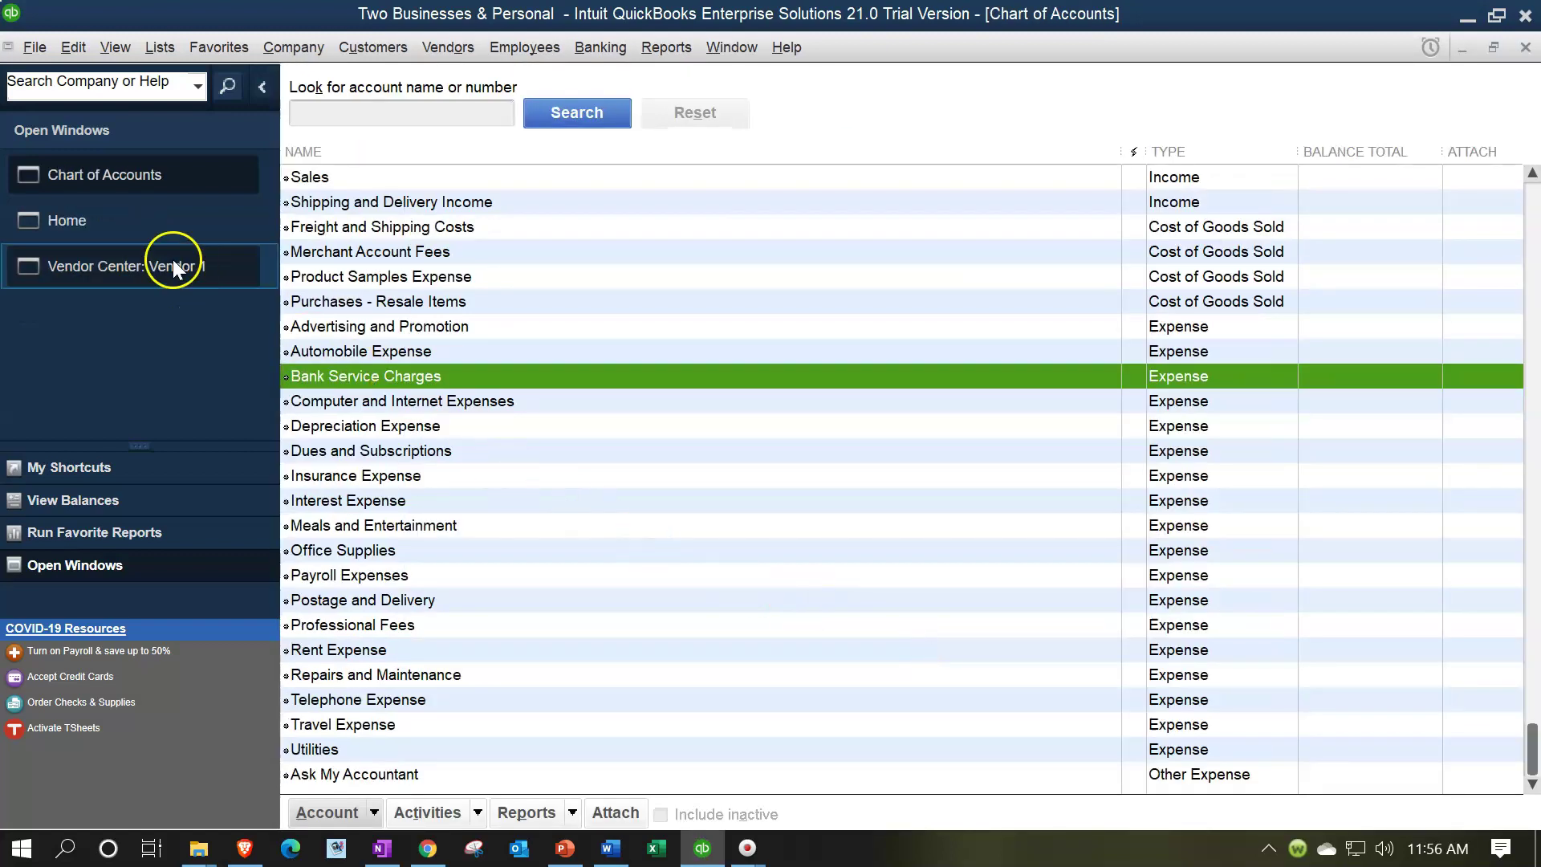
# Step: Enter Bank Service Charges on a new bill's first expense line to check its default class, and close the bill without recording it
pyautogui.click(123, 228)
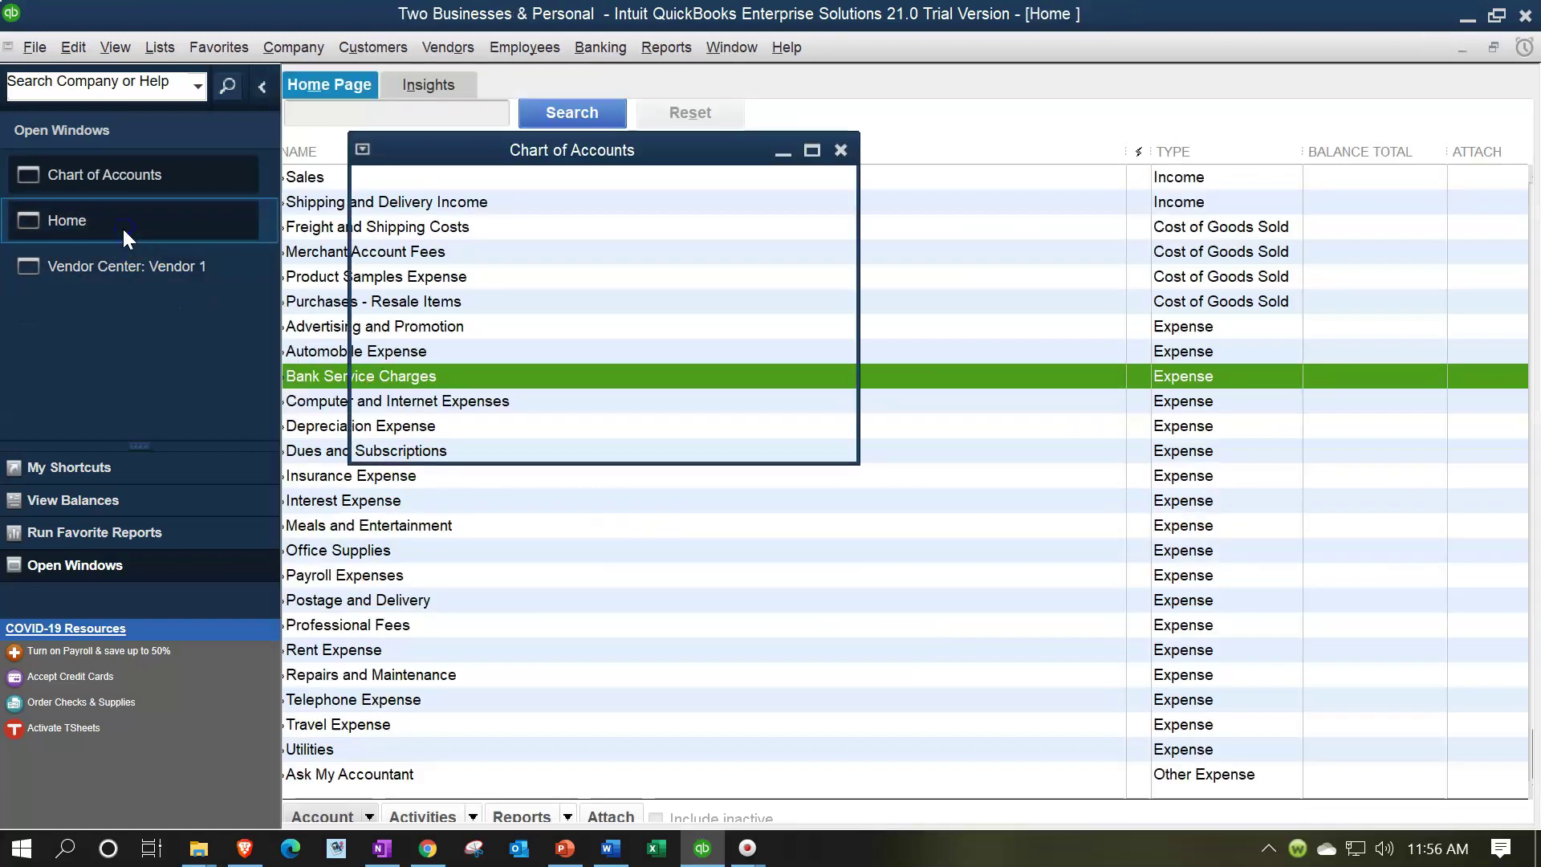
pyautogui.click(541, 211)
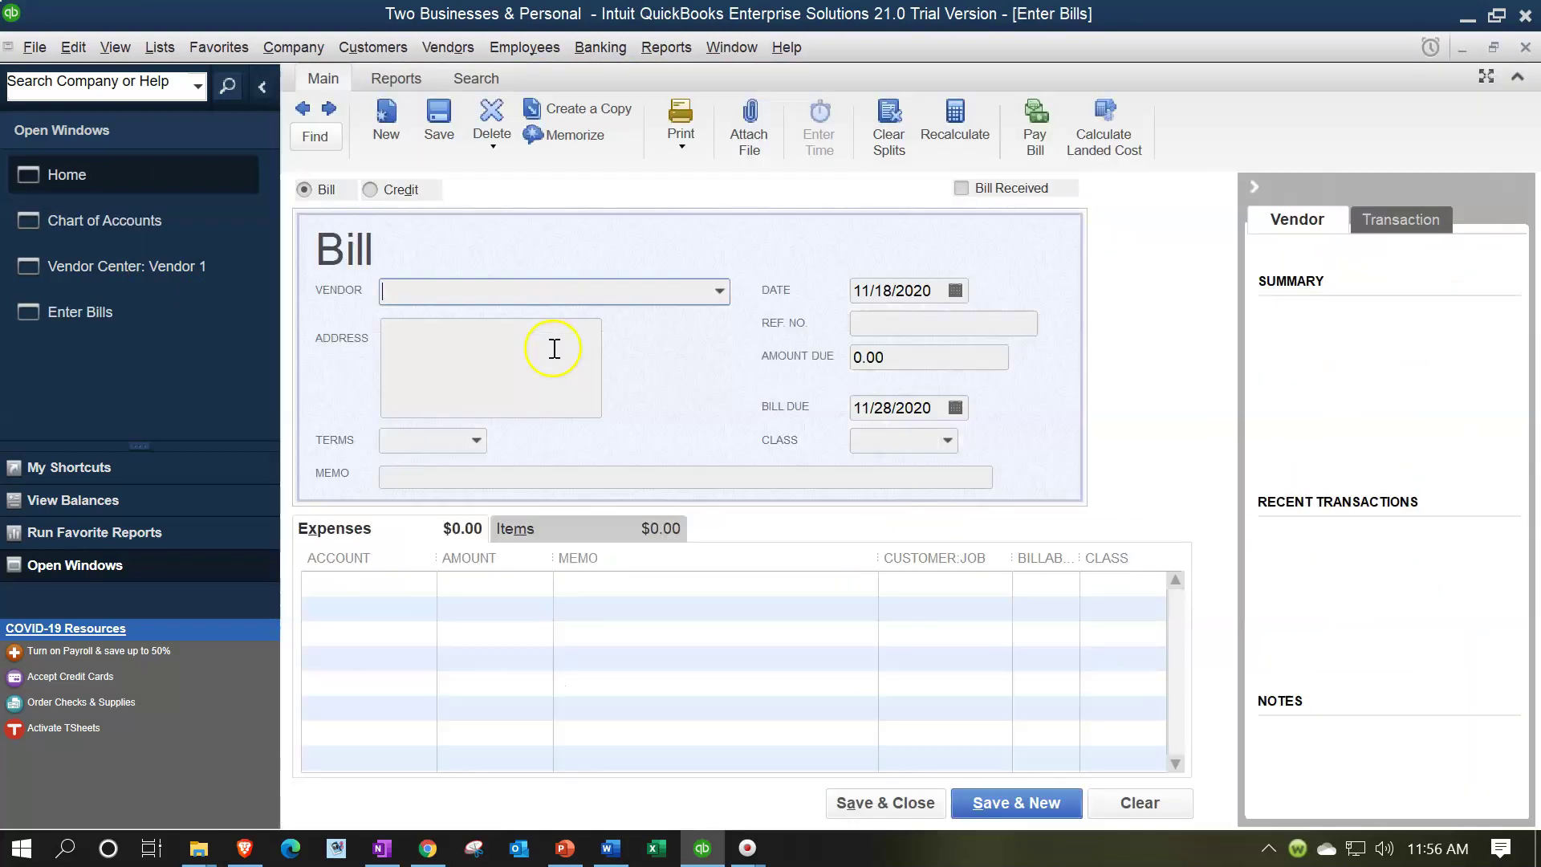
pyautogui.click(362, 590)
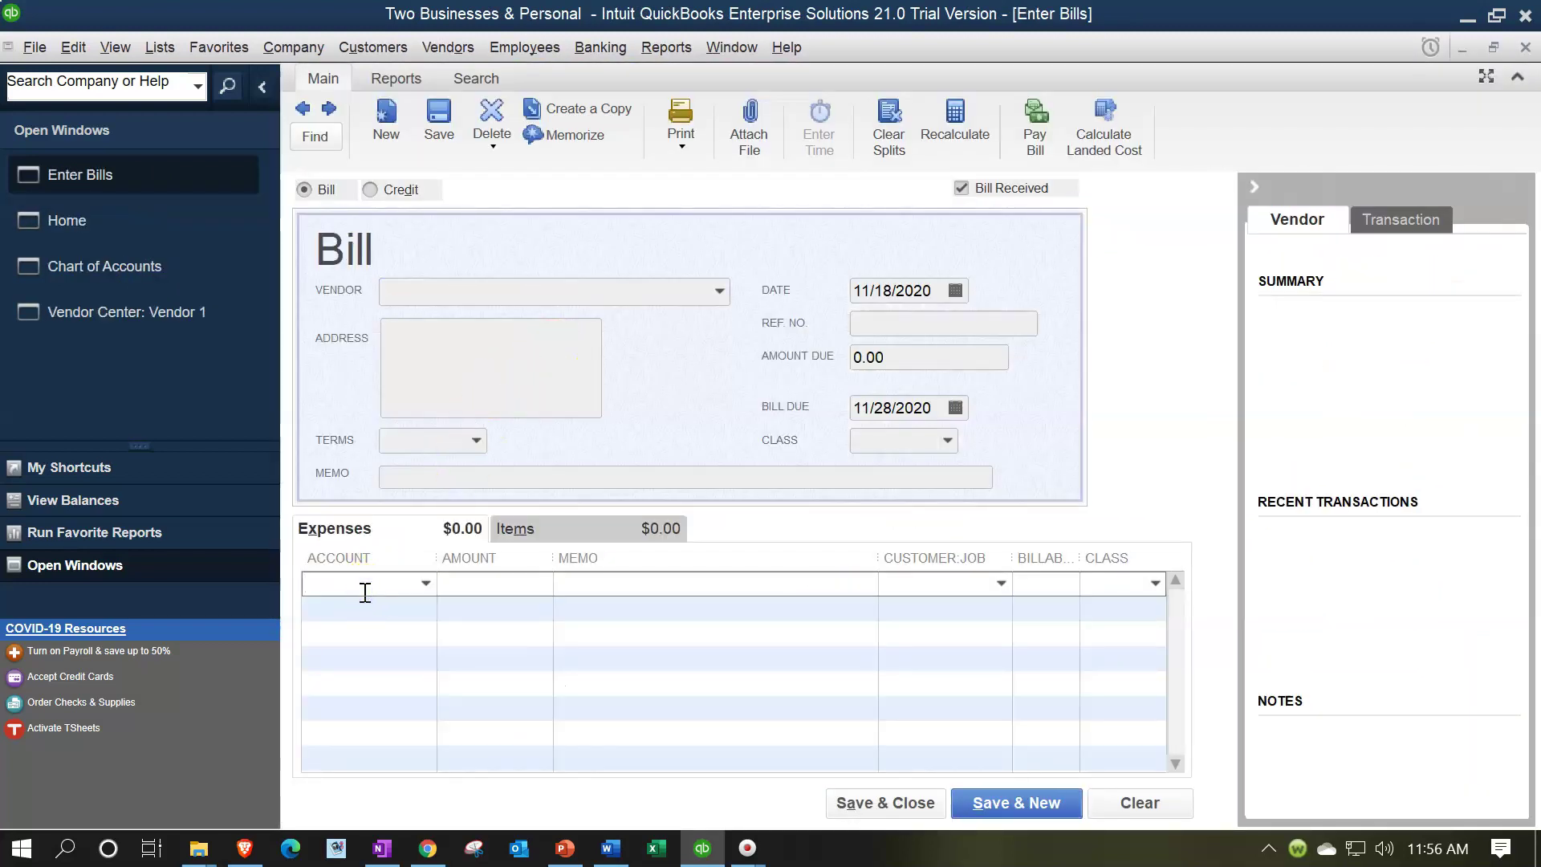
pyautogui.write('ba')
pyautogui.press('Tab')
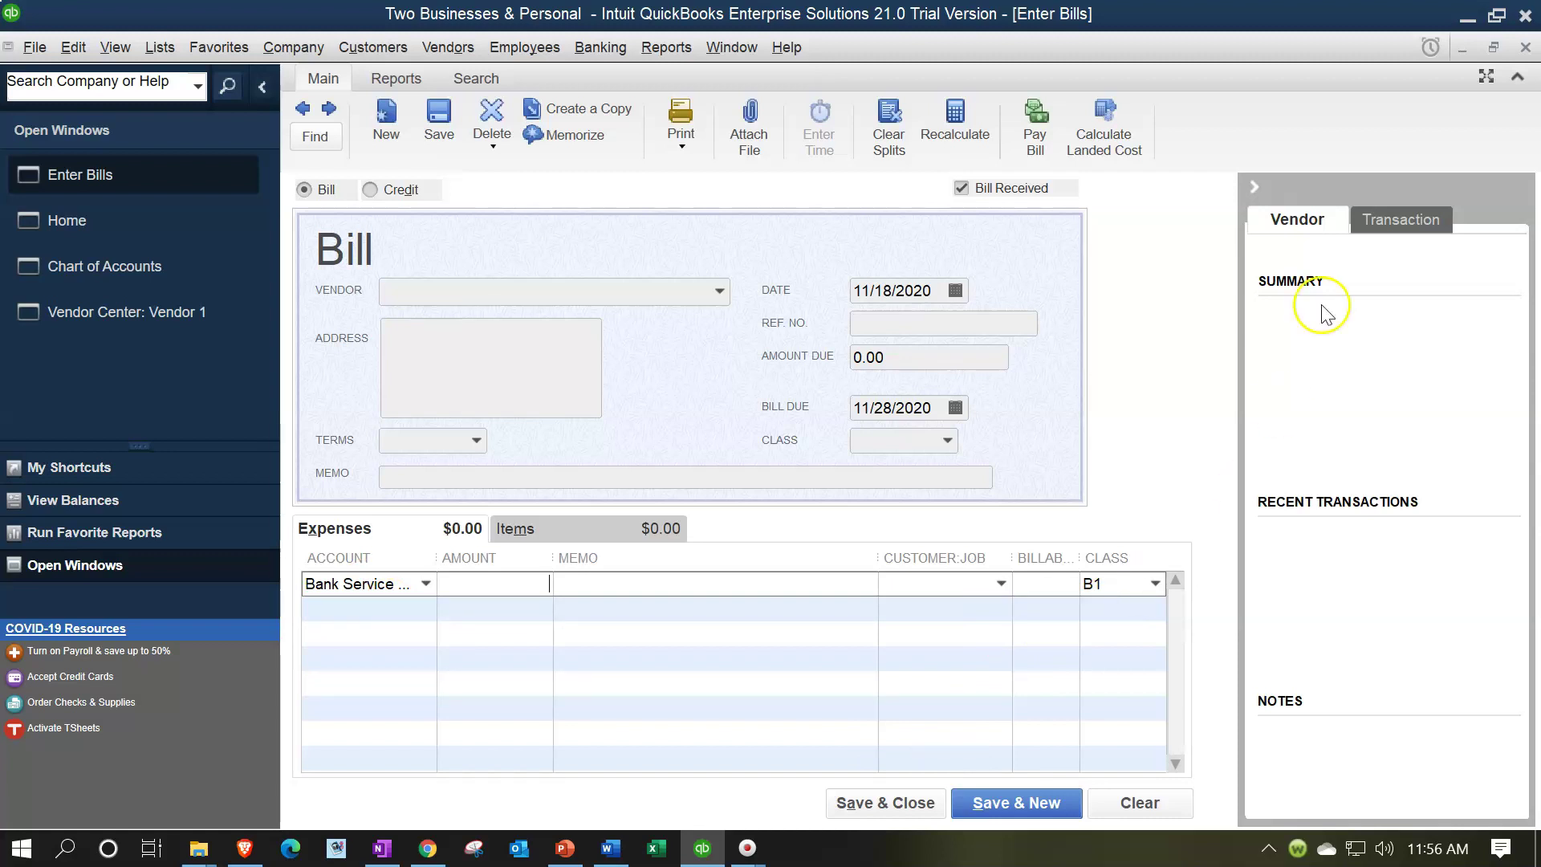
pyautogui.click(1525, 49)
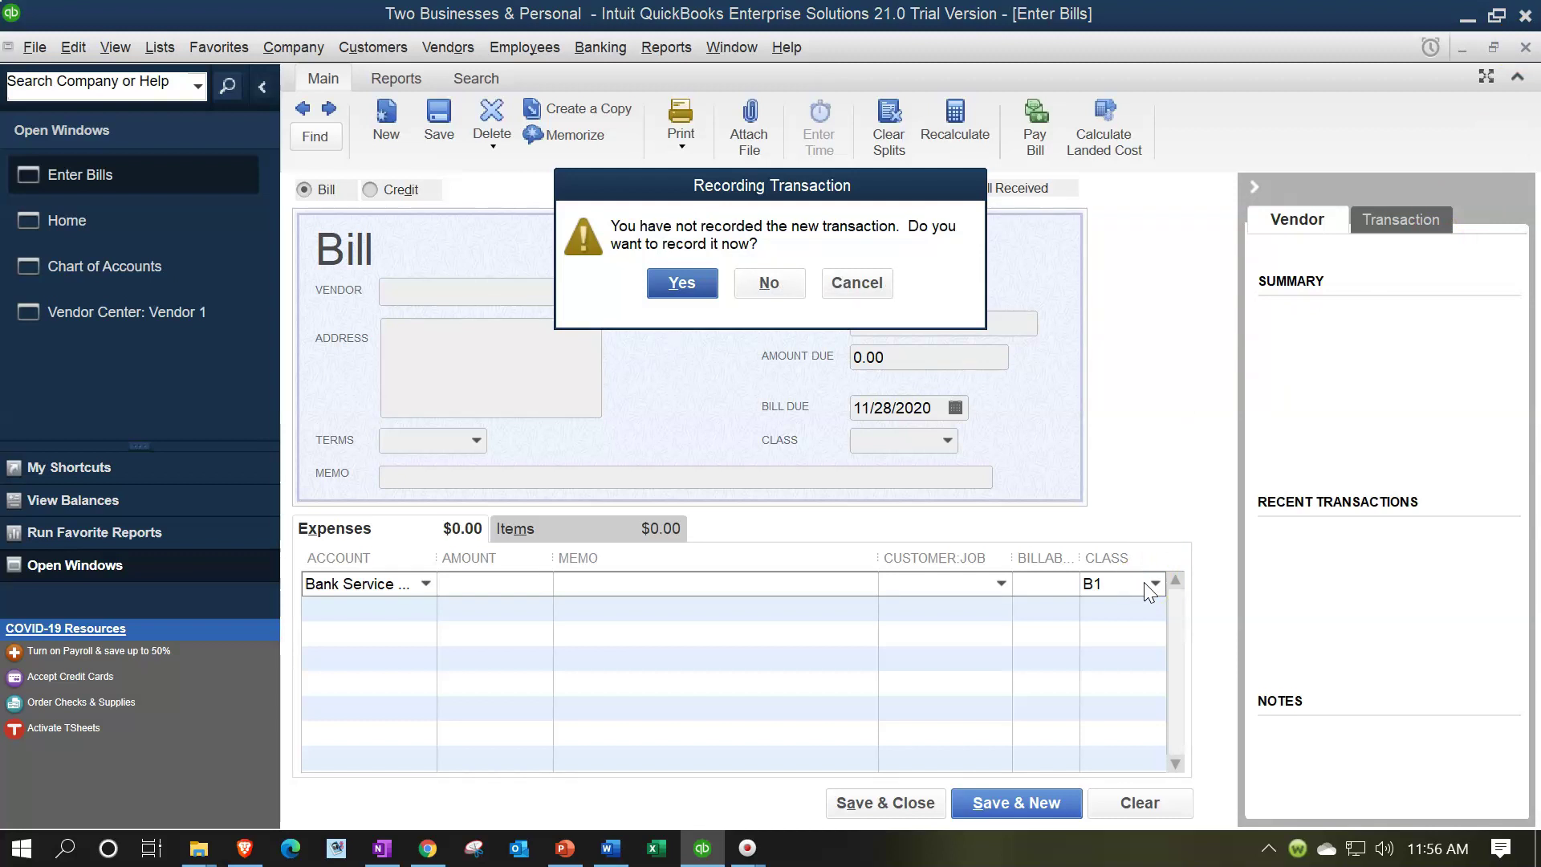
pyautogui.click(783, 293)
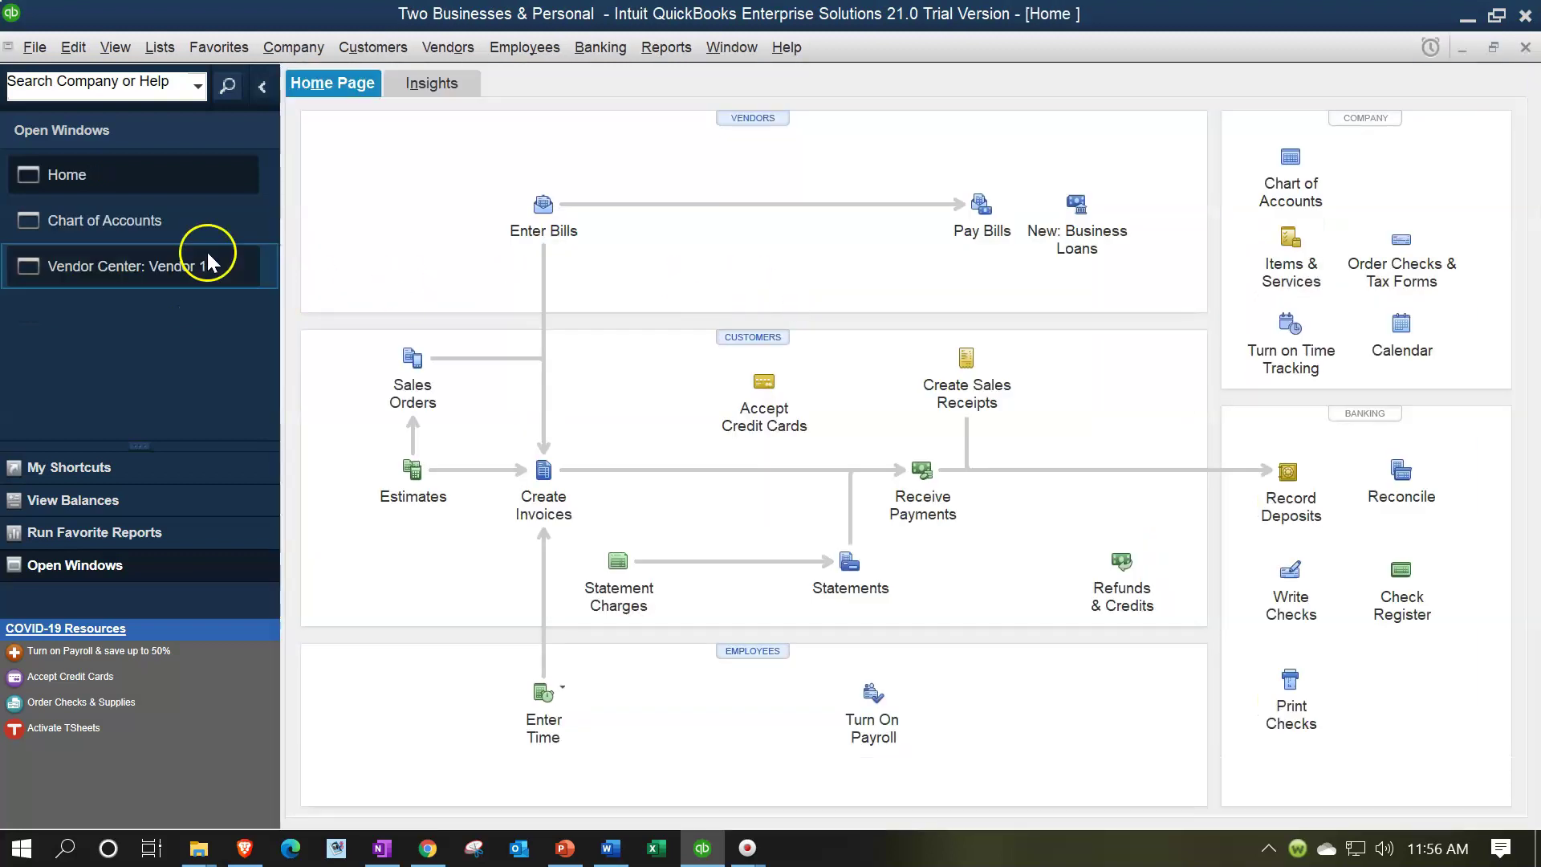
# Step: Clear the class from the Bank Service Charges account in the chart of accounts and save it without a class
pyautogui.click(122, 221)
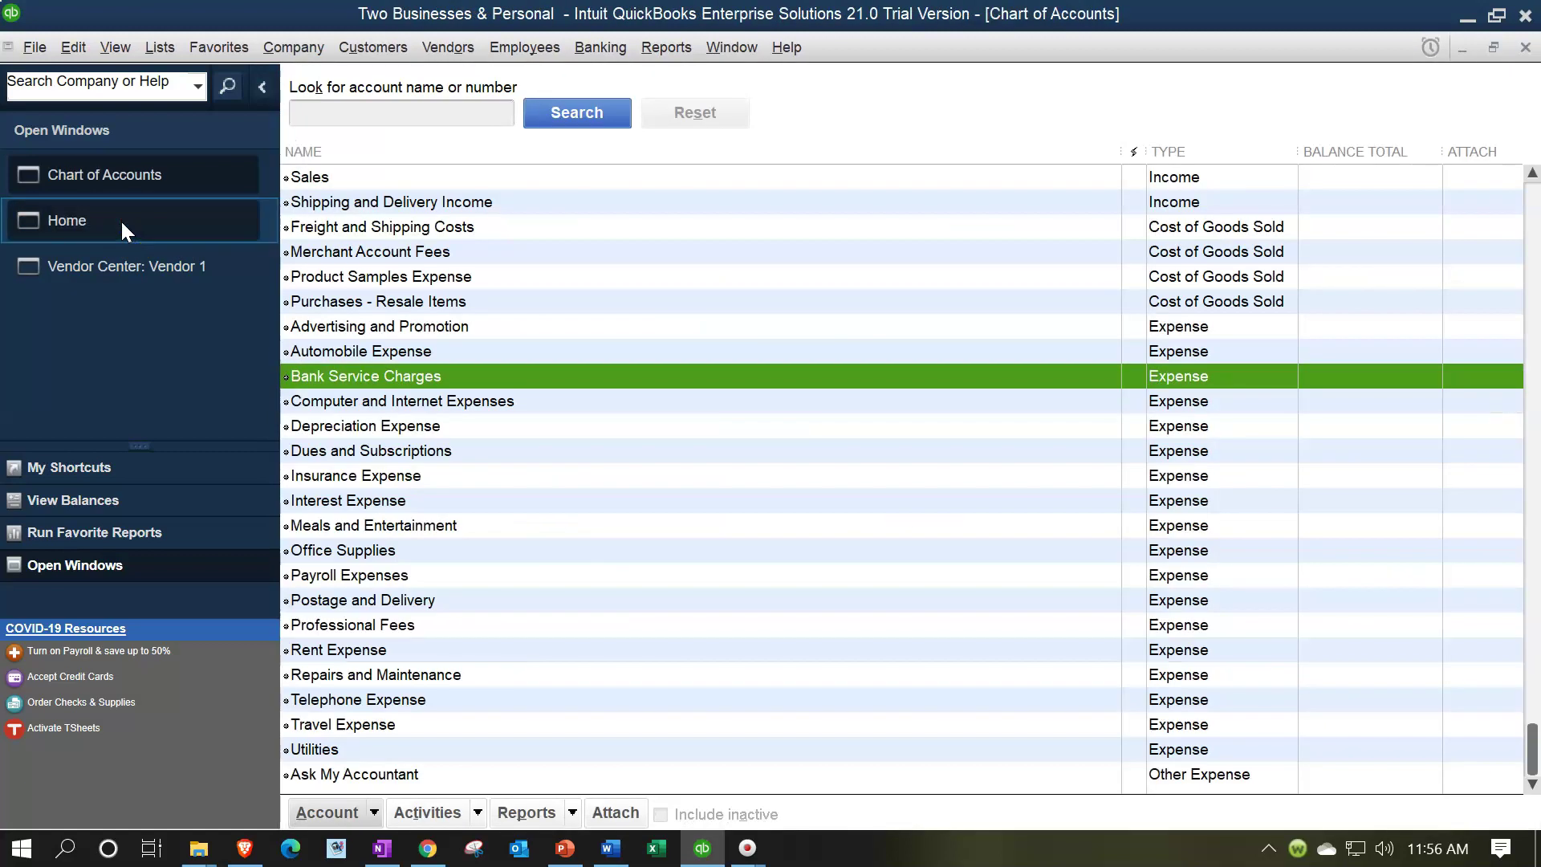
pyautogui.rightClick(540, 377)
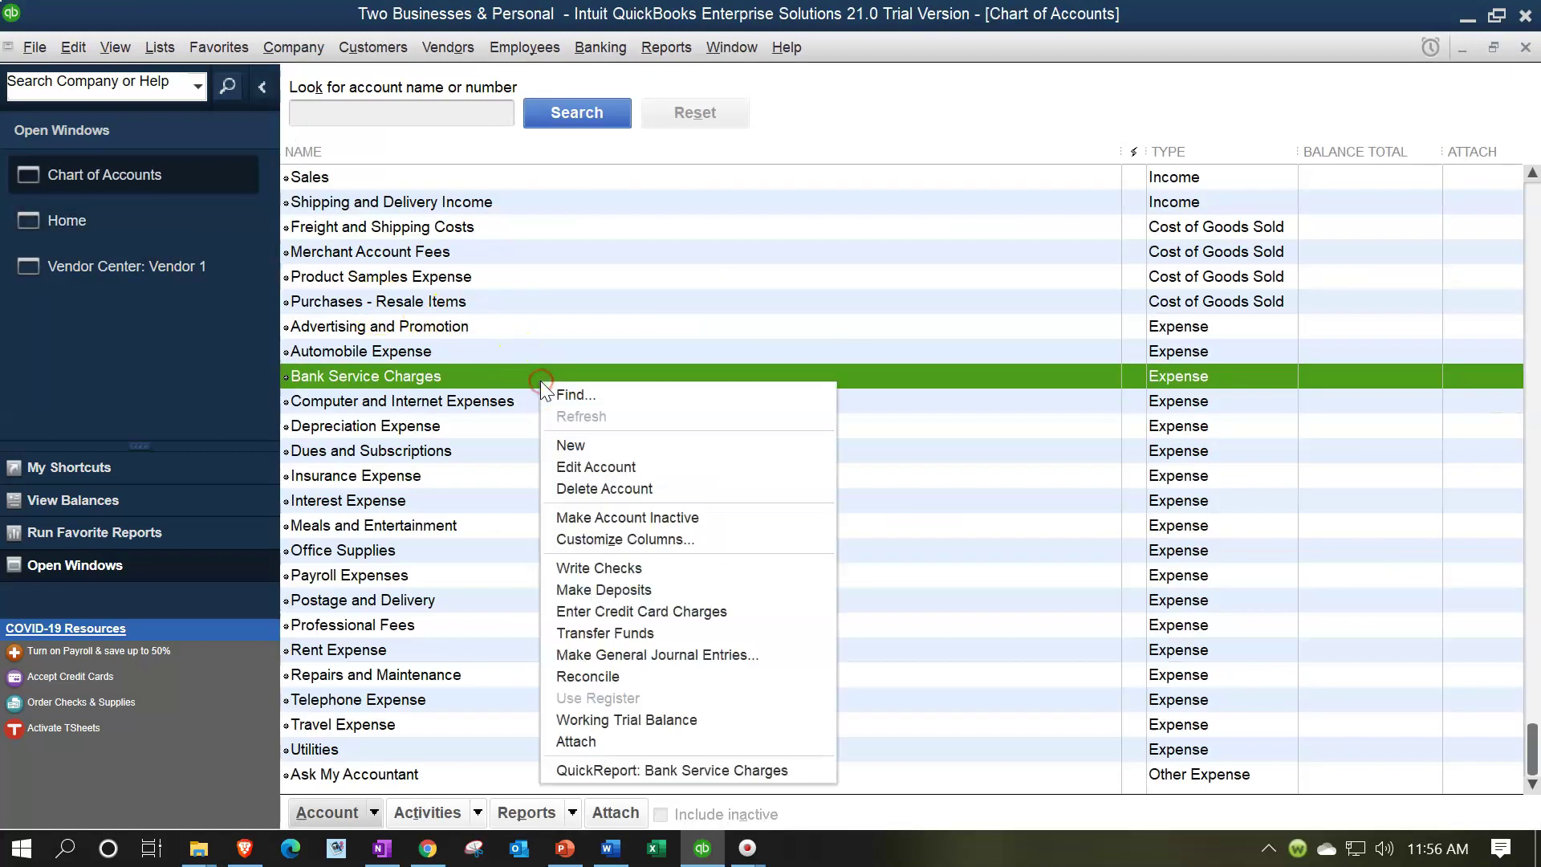
pyautogui.click(573, 466)
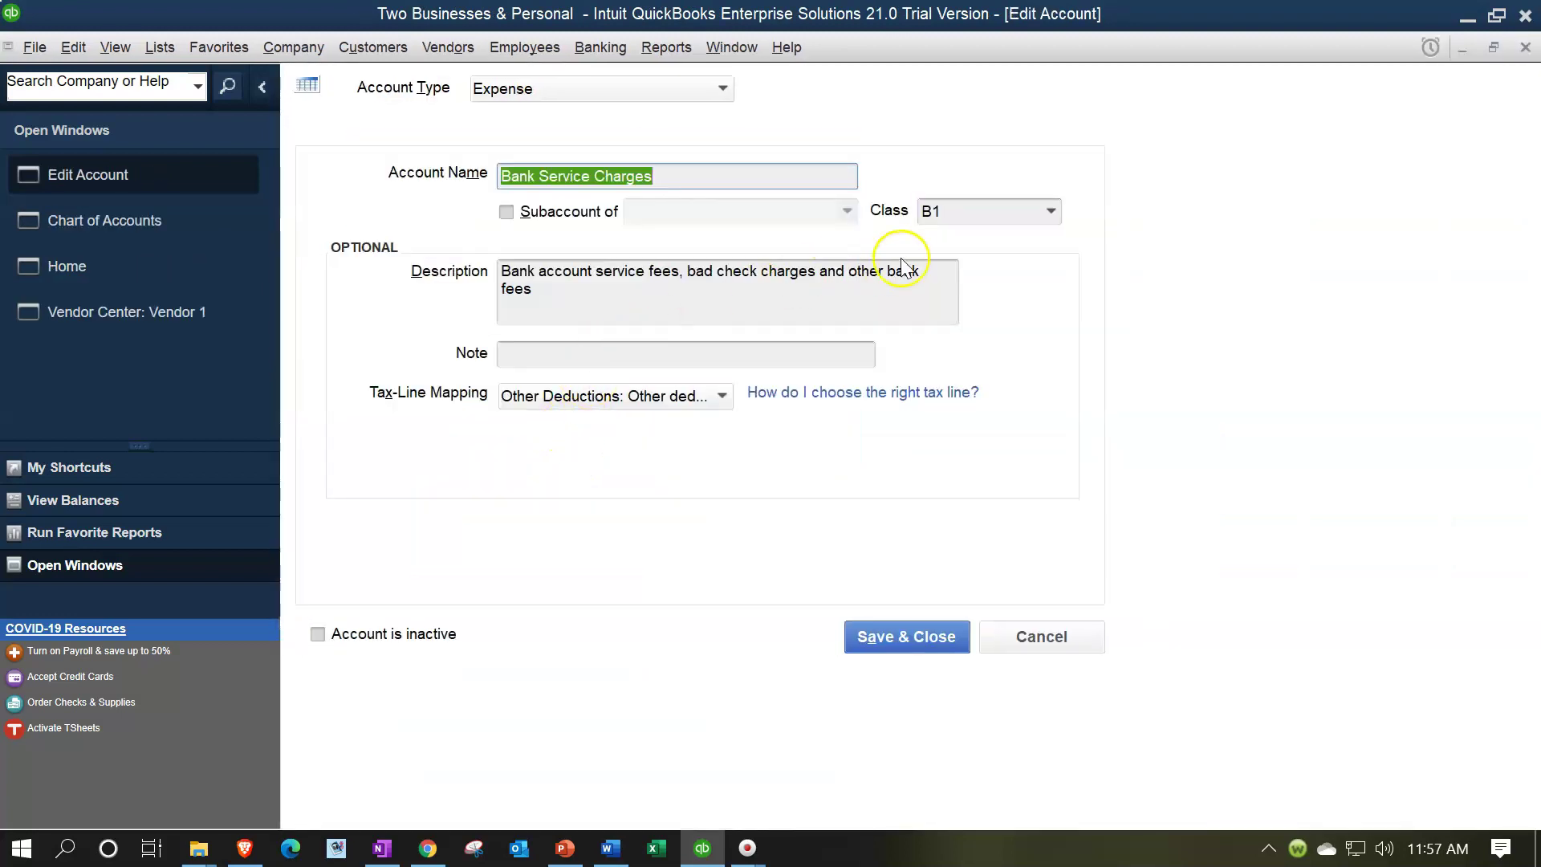
pyautogui.click(1050, 211)
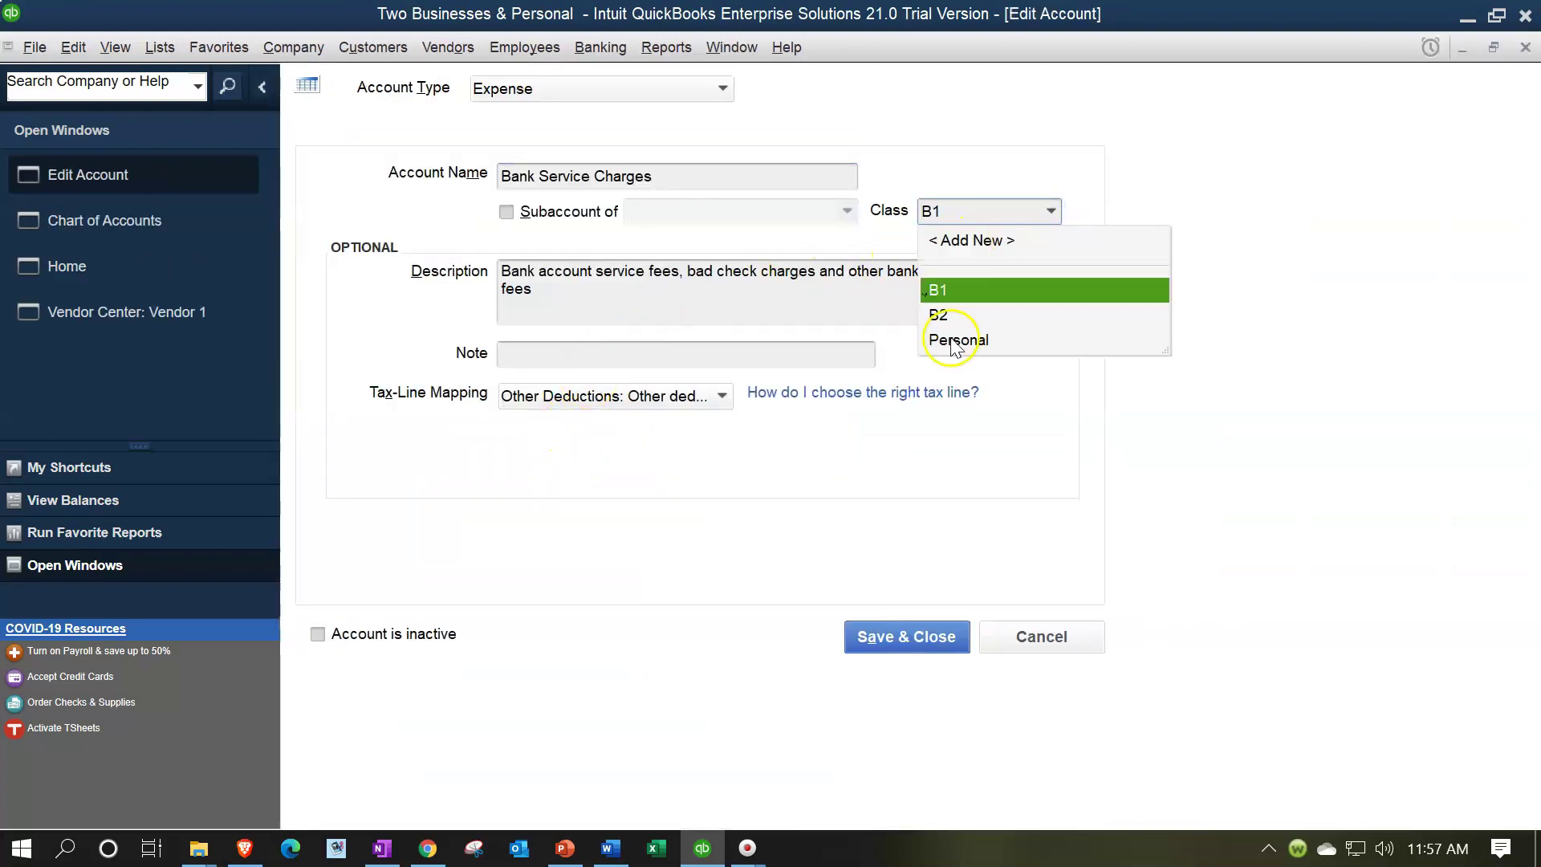
pyautogui.click(843, 441)
pyautogui.click(966, 217)
pyautogui.press('BackSpace')
pyautogui.press('BackSpace')
pyautogui.click(905, 630)
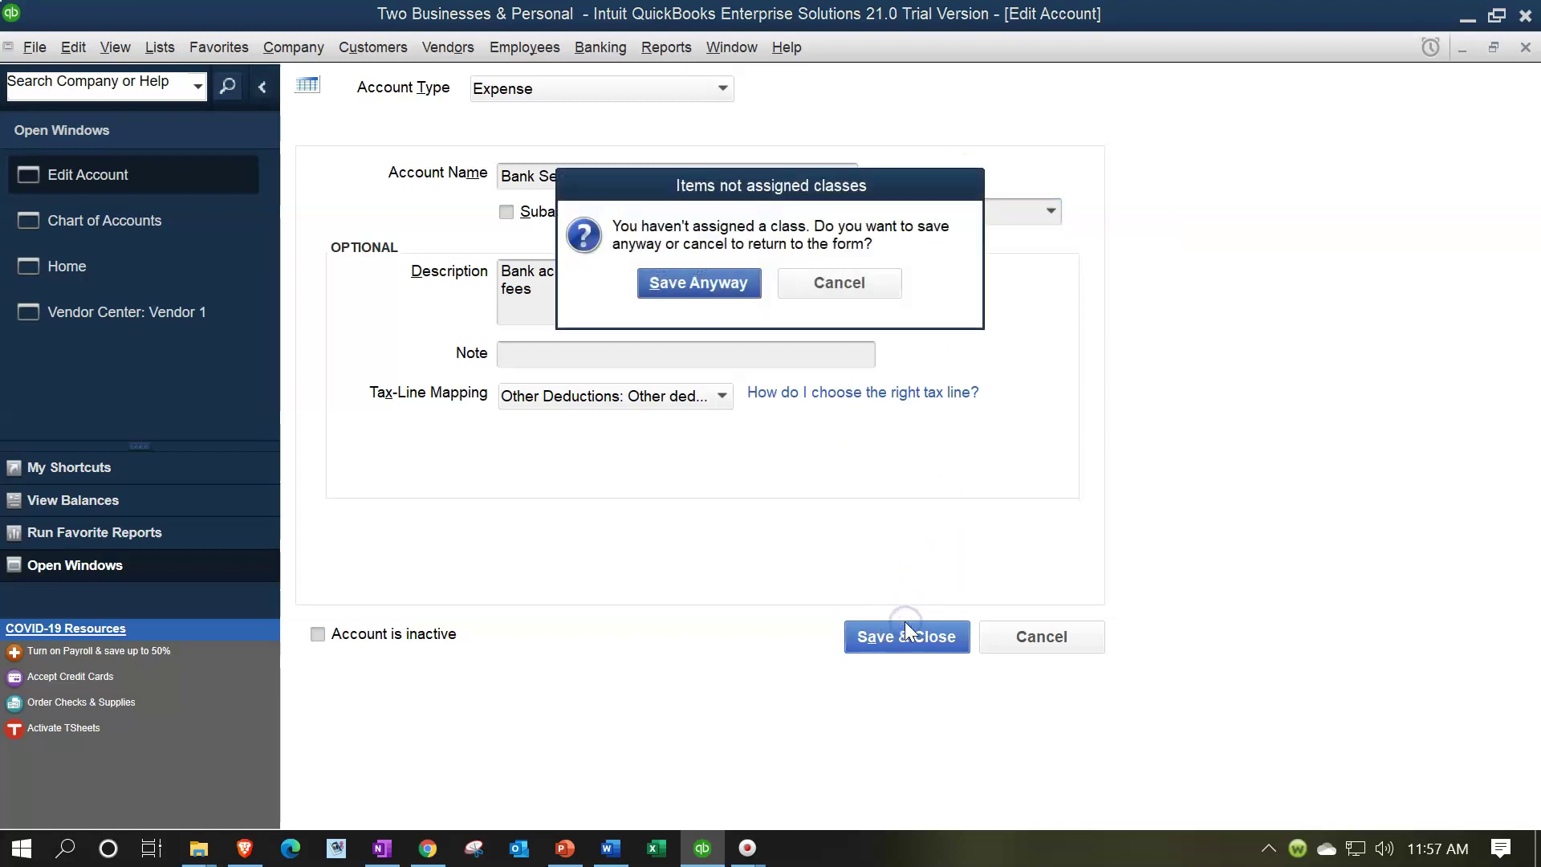
pyautogui.click(700, 282)
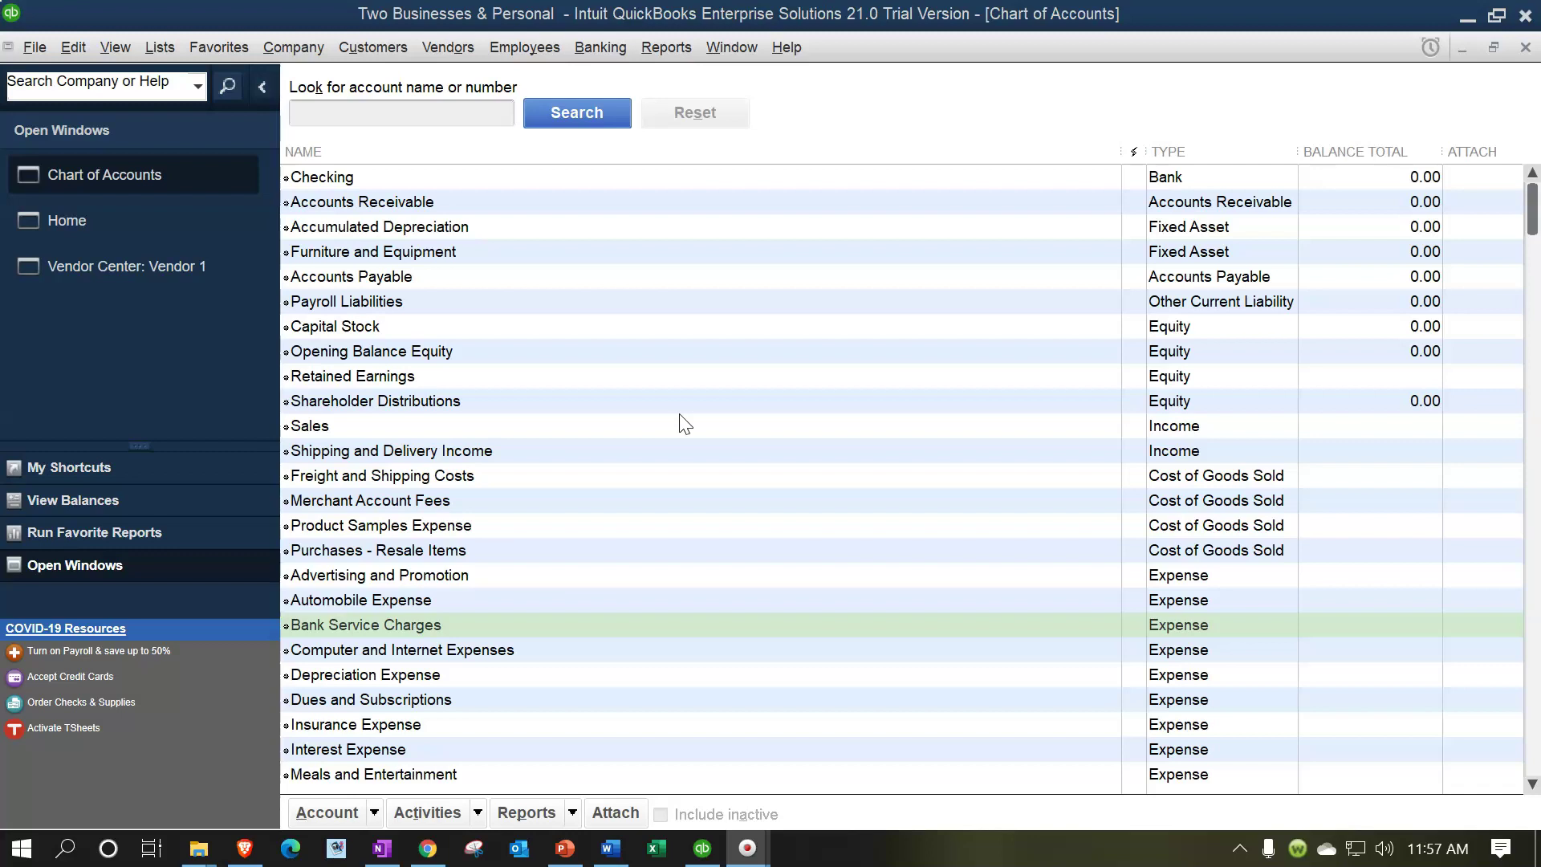
pyautogui.scroll(-2, 683, 423)
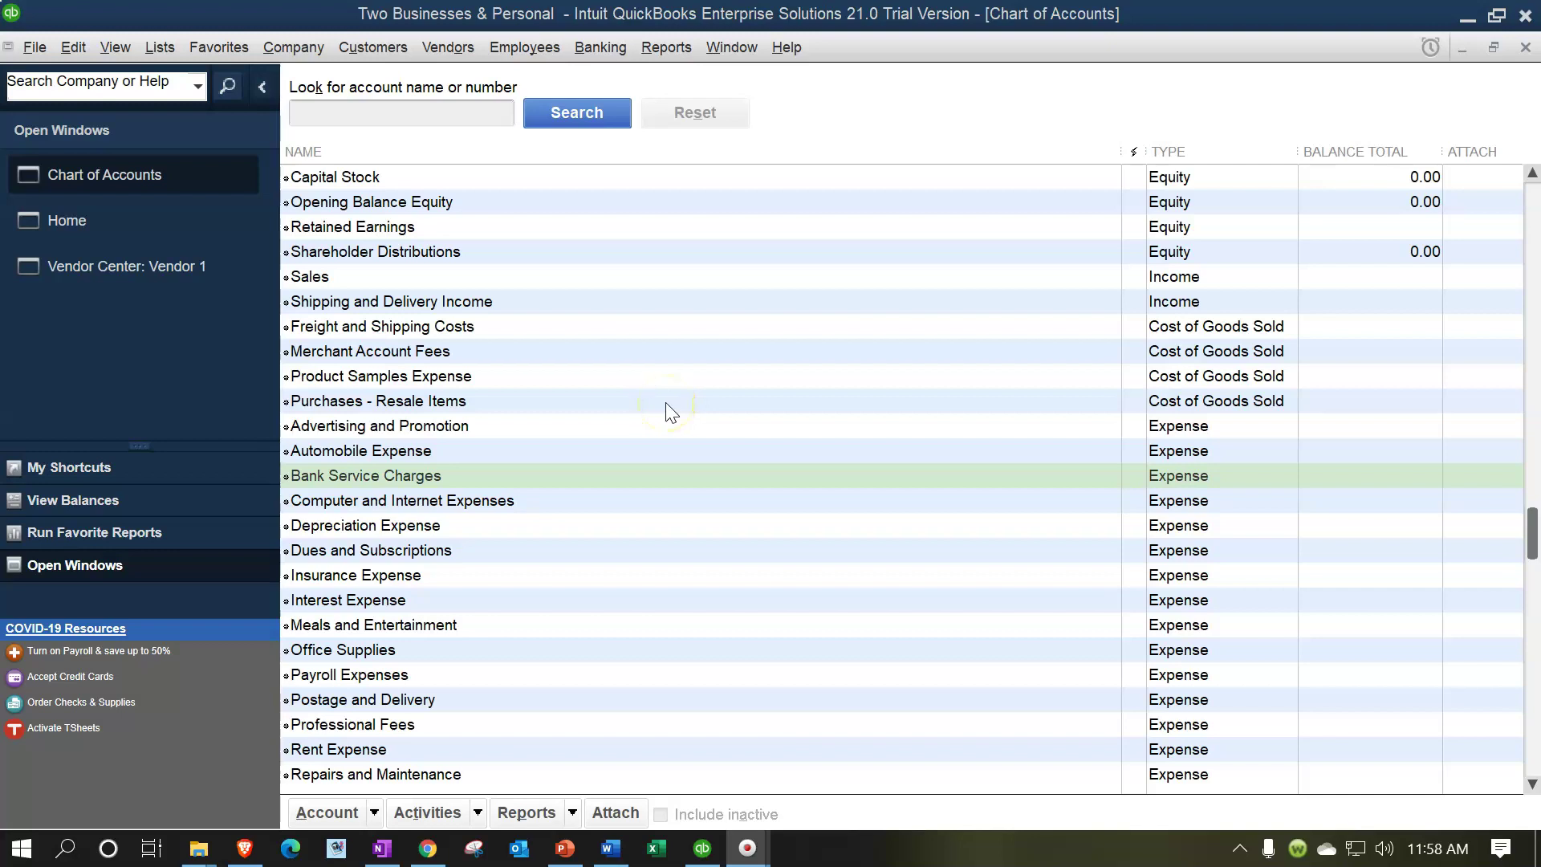
pyautogui.scroll(2, 672, 413)
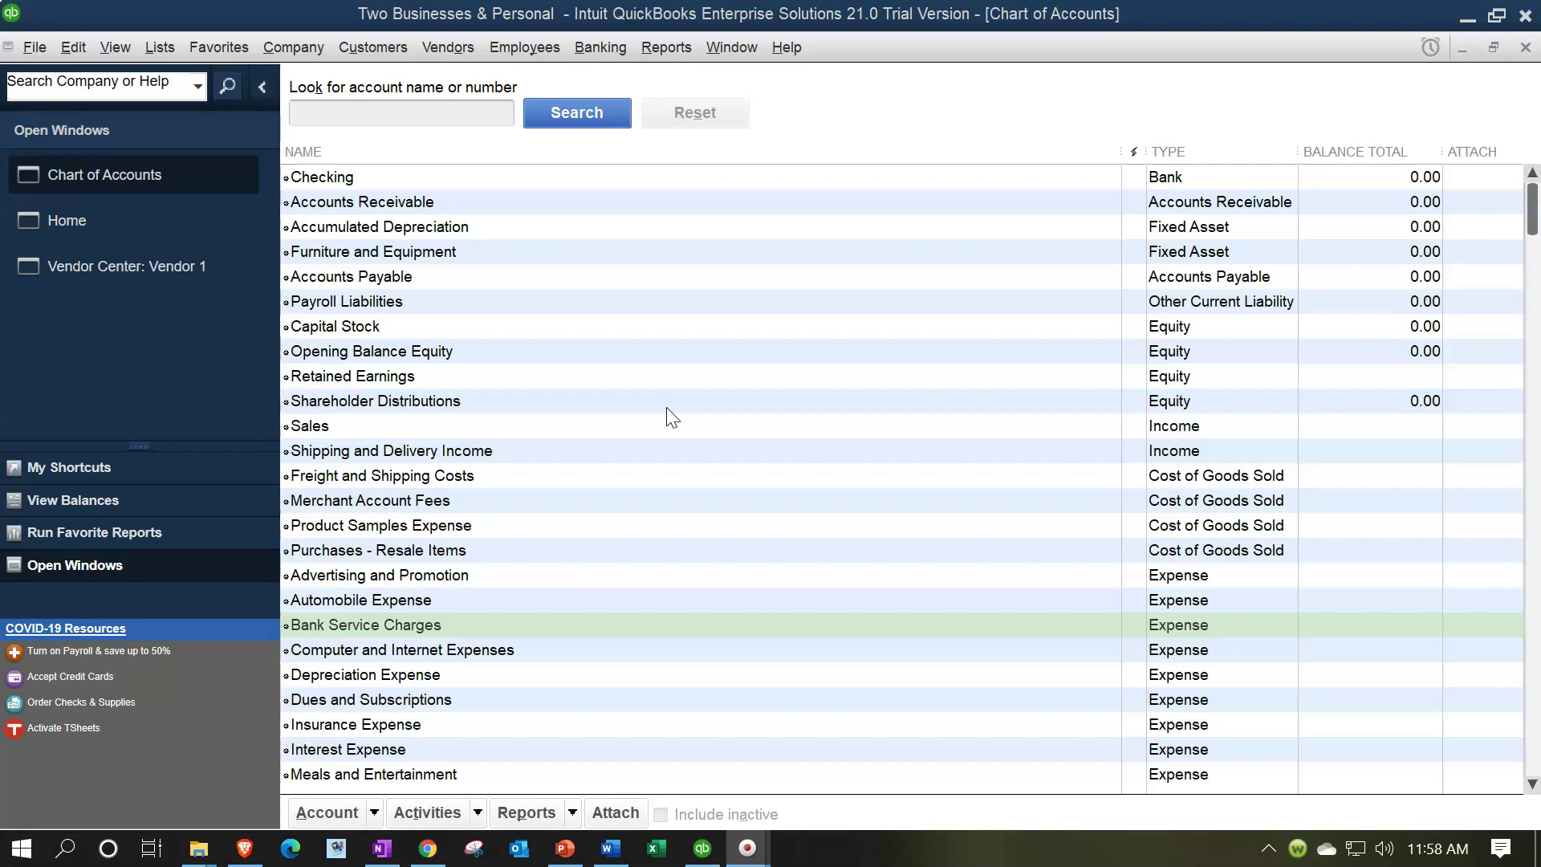
pyautogui.scroll(-2, 673, 418)
pyautogui.click(572, 478)
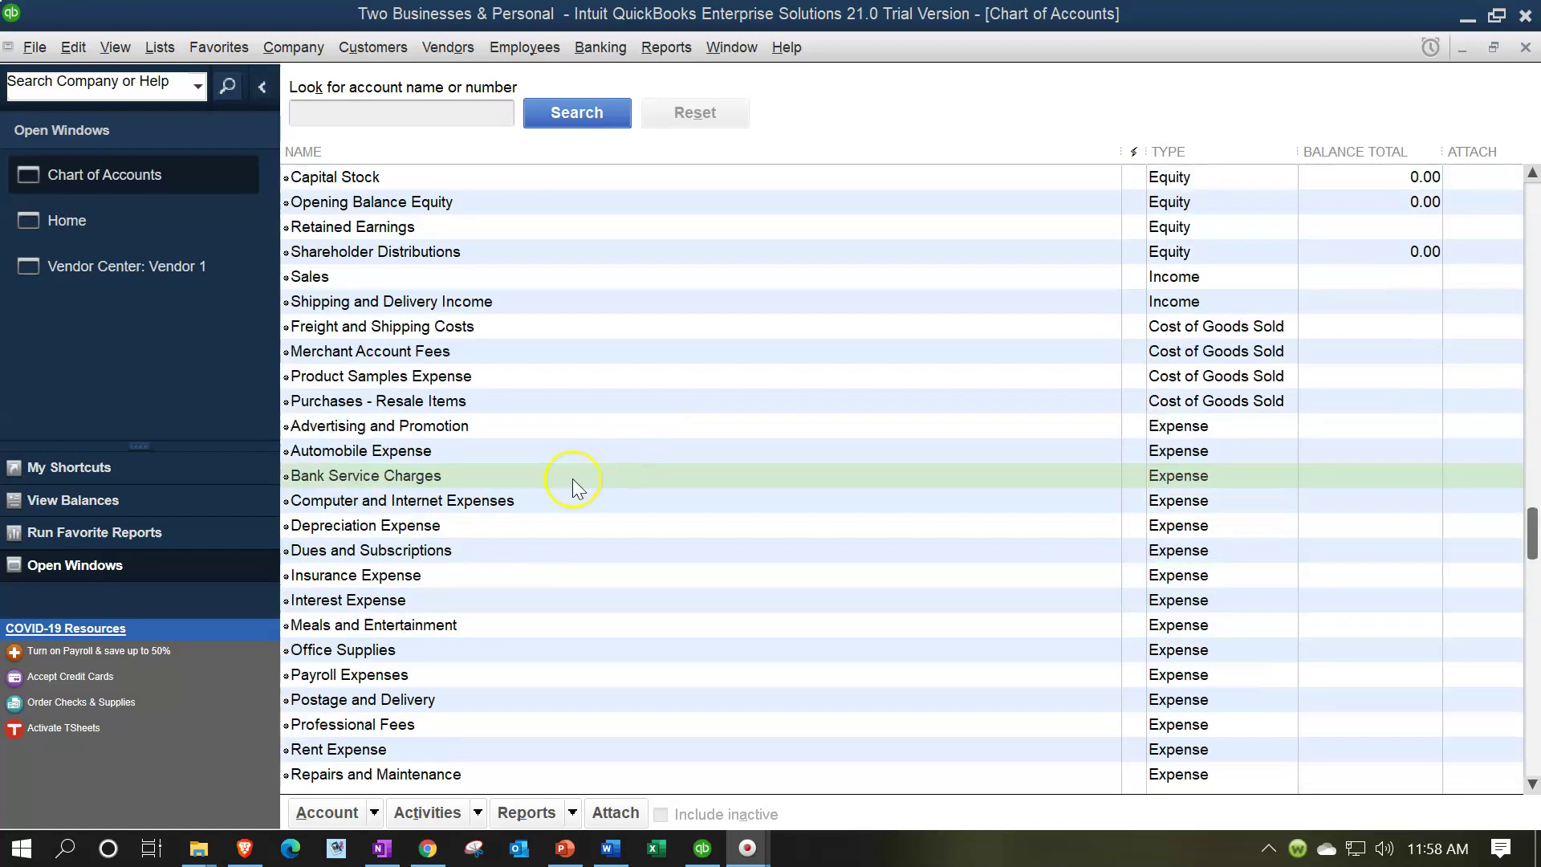
pyautogui.click(499, 482)
pyautogui.click(397, 479)
# Step: Turn on the use of account numbers in the company accounting preferences and save the preferences
pyautogui.click(81, 58)
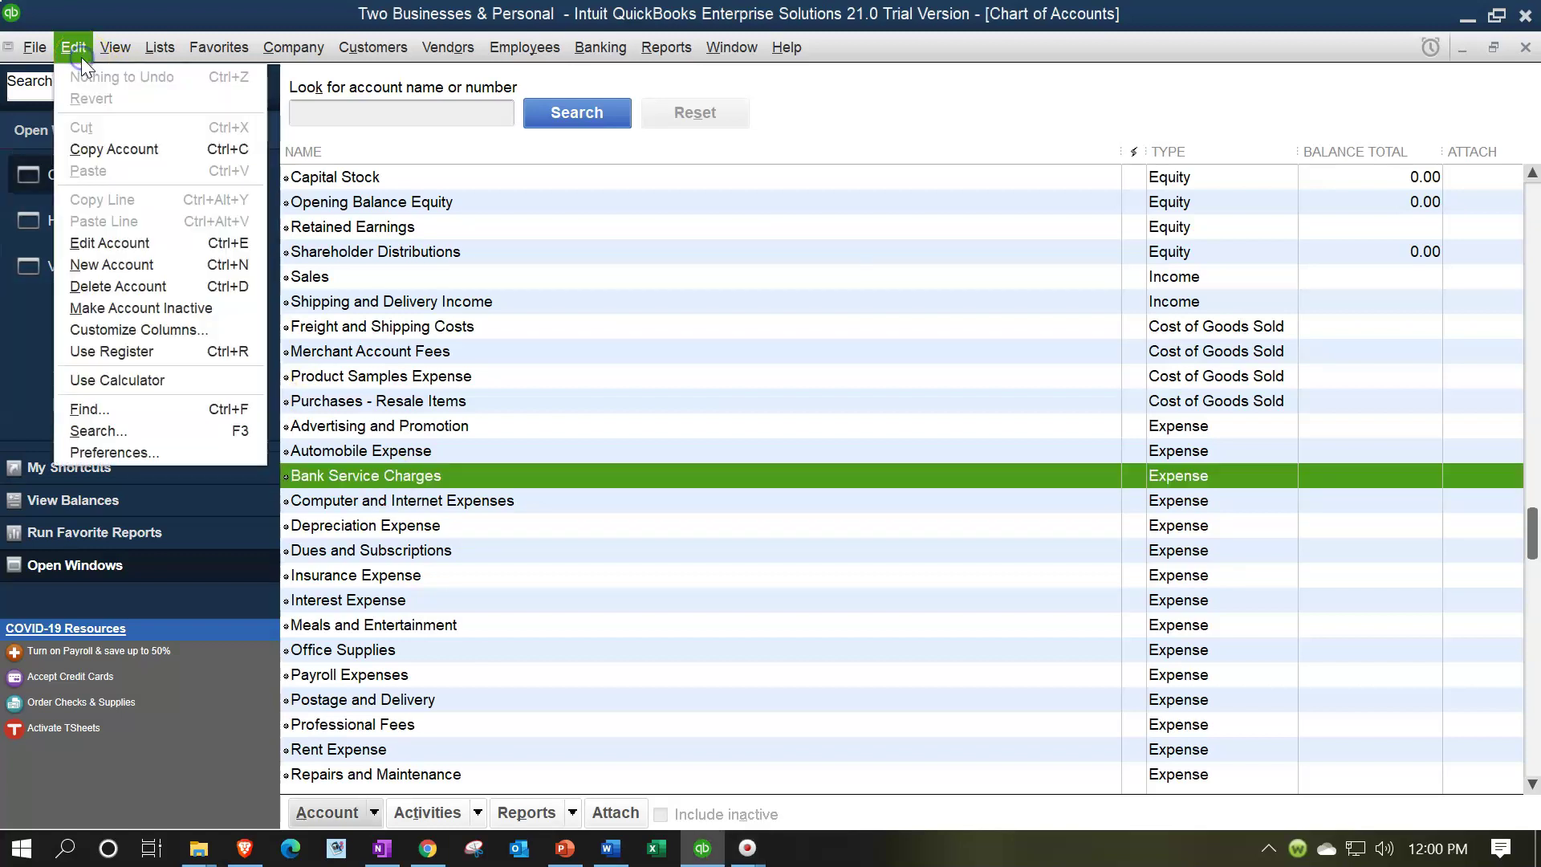
pyautogui.click(136, 451)
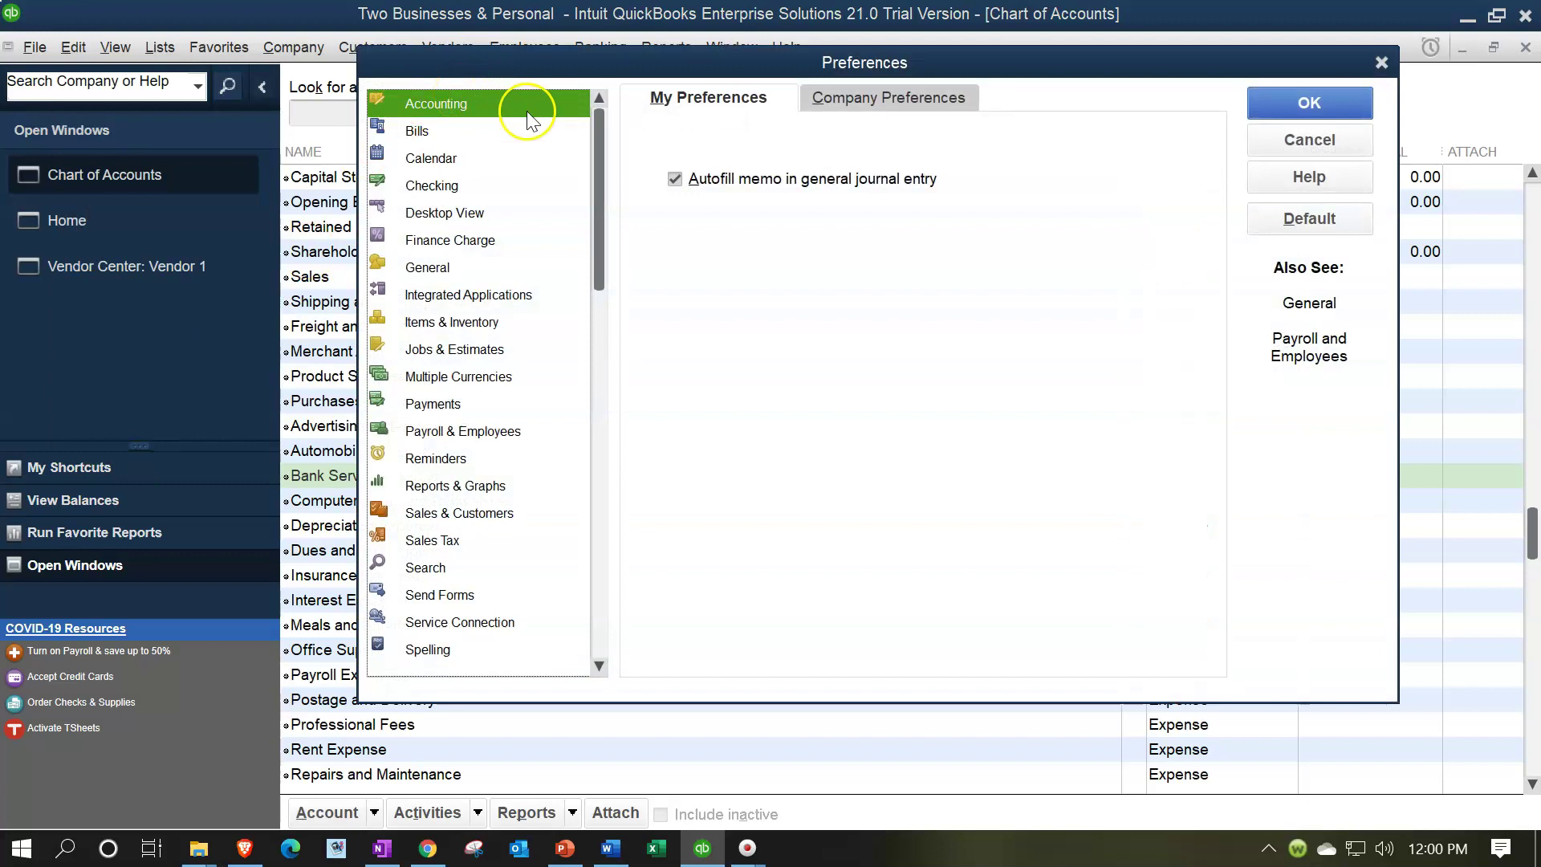
pyautogui.click(835, 99)
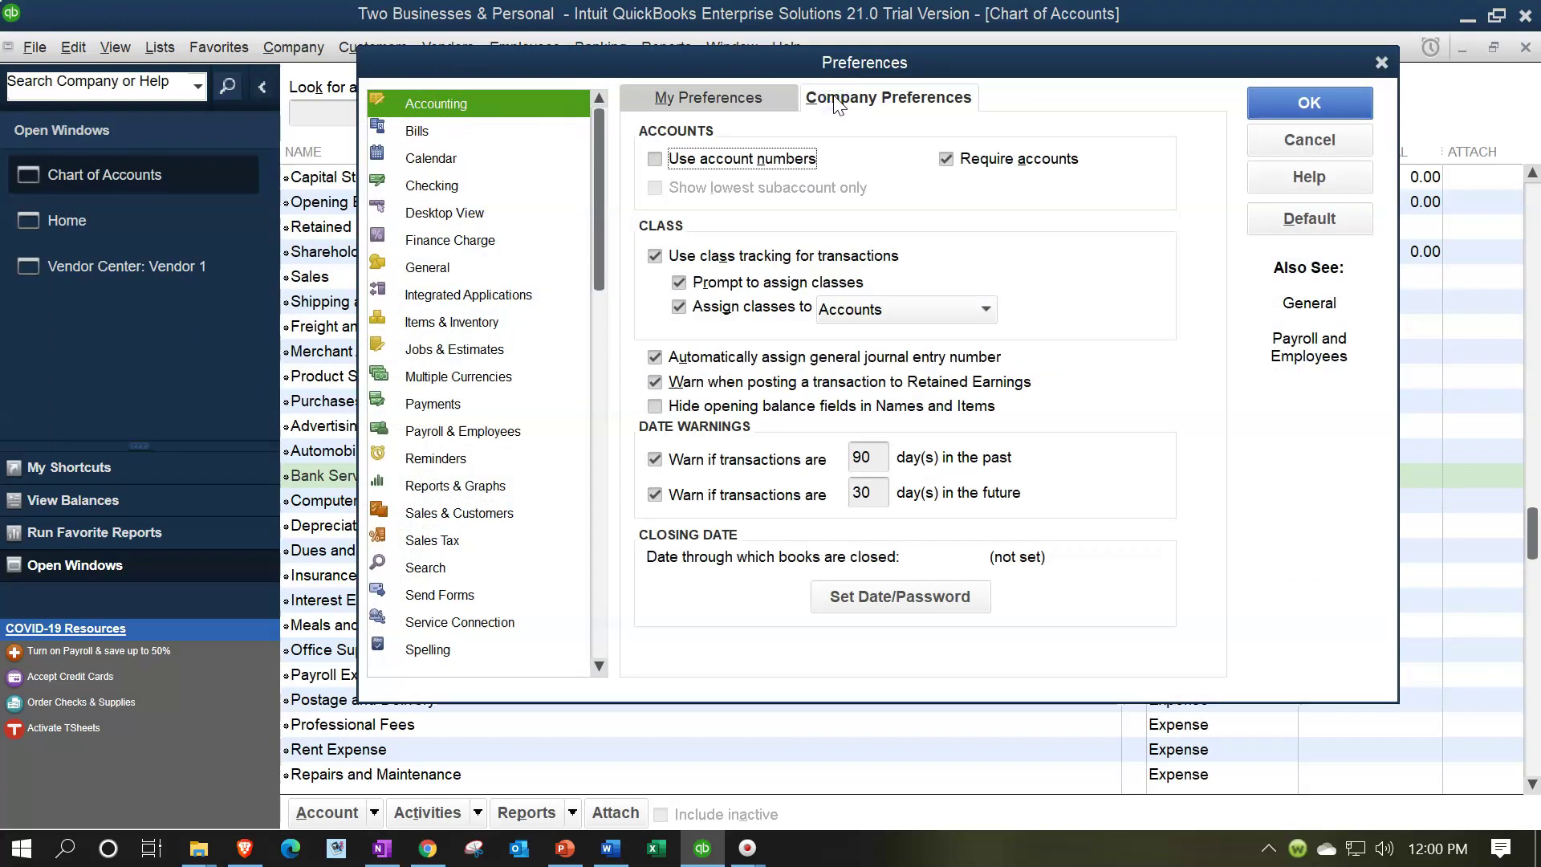
pyautogui.click(655, 160)
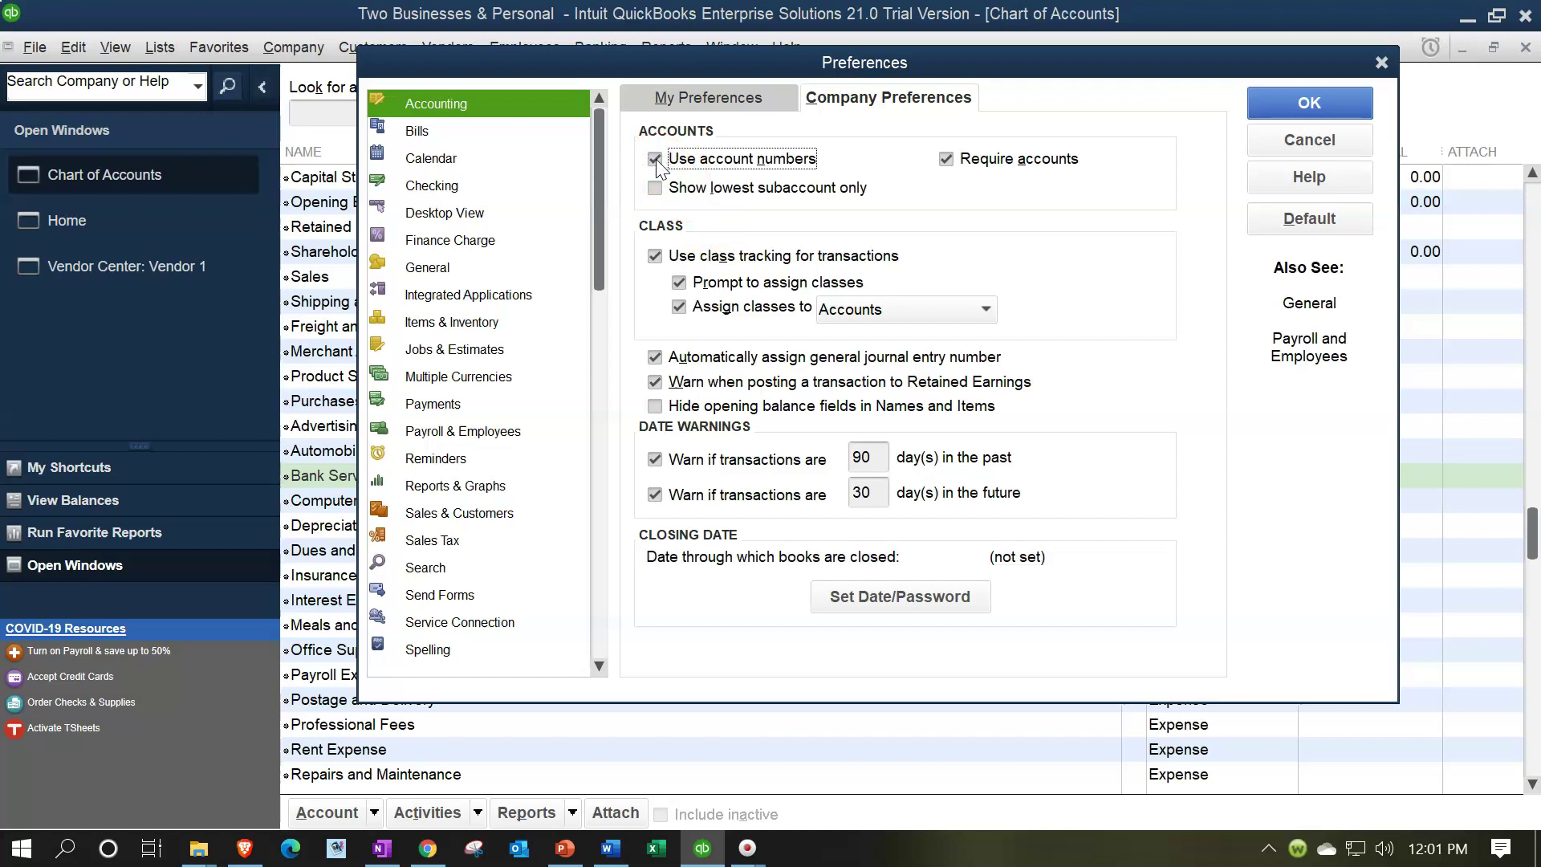
pyautogui.click(1305, 103)
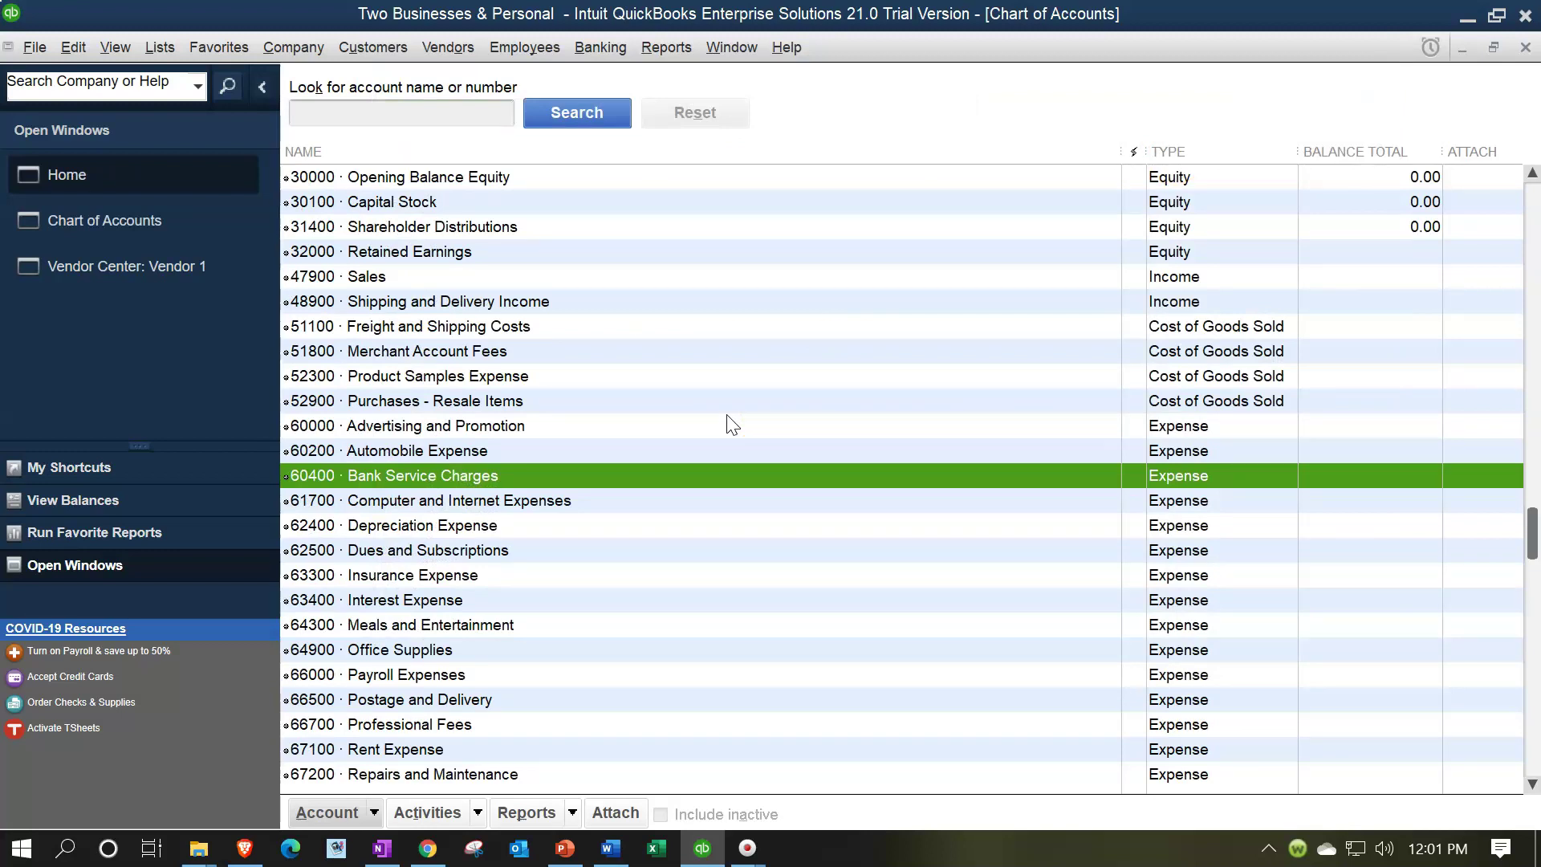
# Step: Examine the numbering of the chart of accounts across the asset, liability, equity, income, cost of goods sold and expense accounts
pyautogui.scroll(2, 732, 424)
pyautogui.scroll(1, 732, 424)
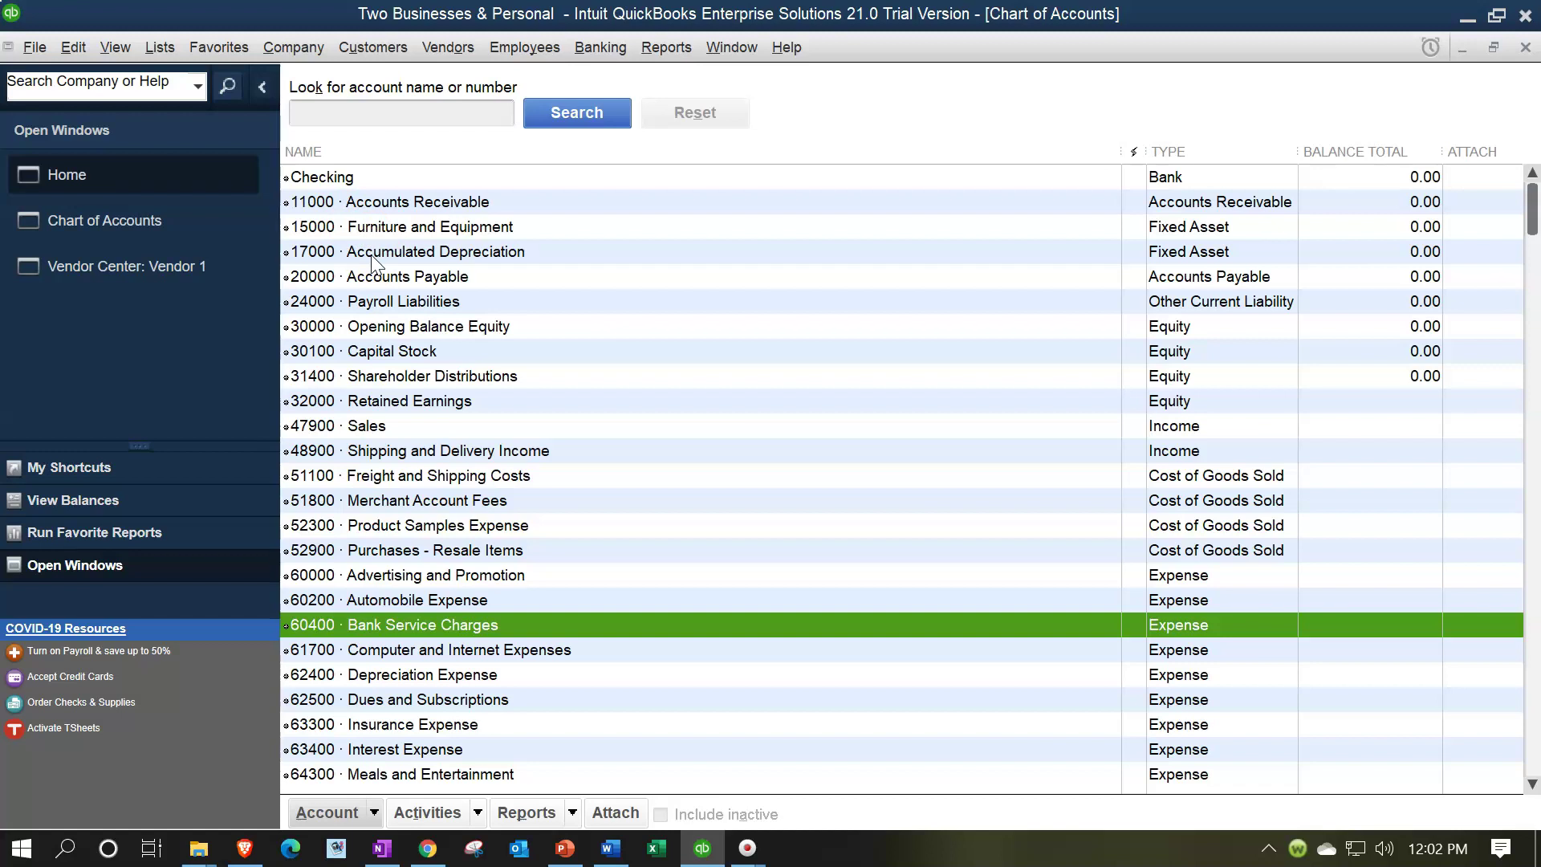
pyautogui.scroll(-4, 533, 441)
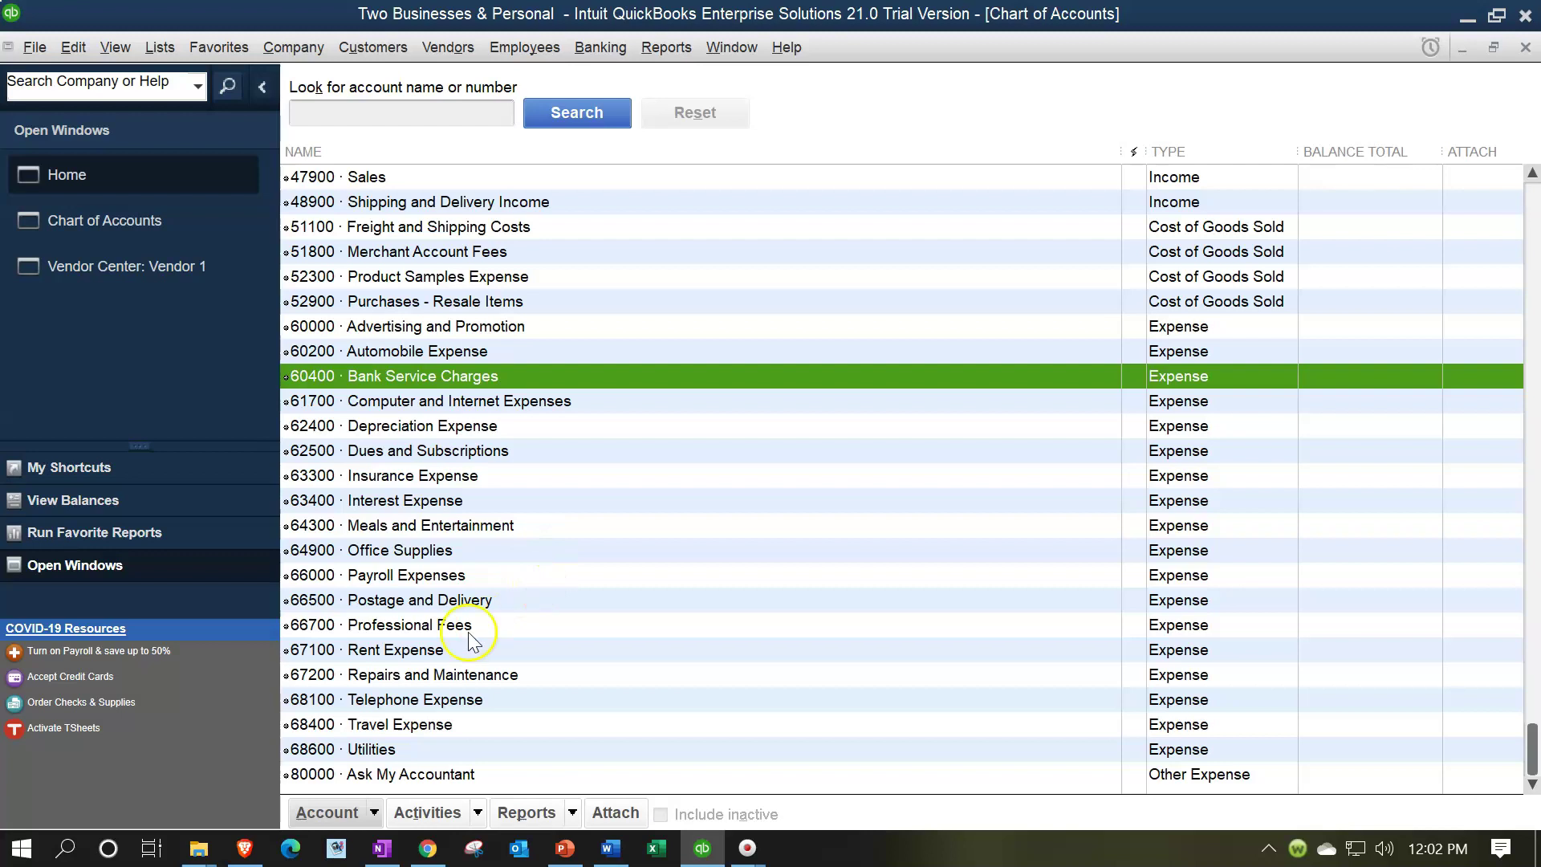
pyautogui.click(406, 650)
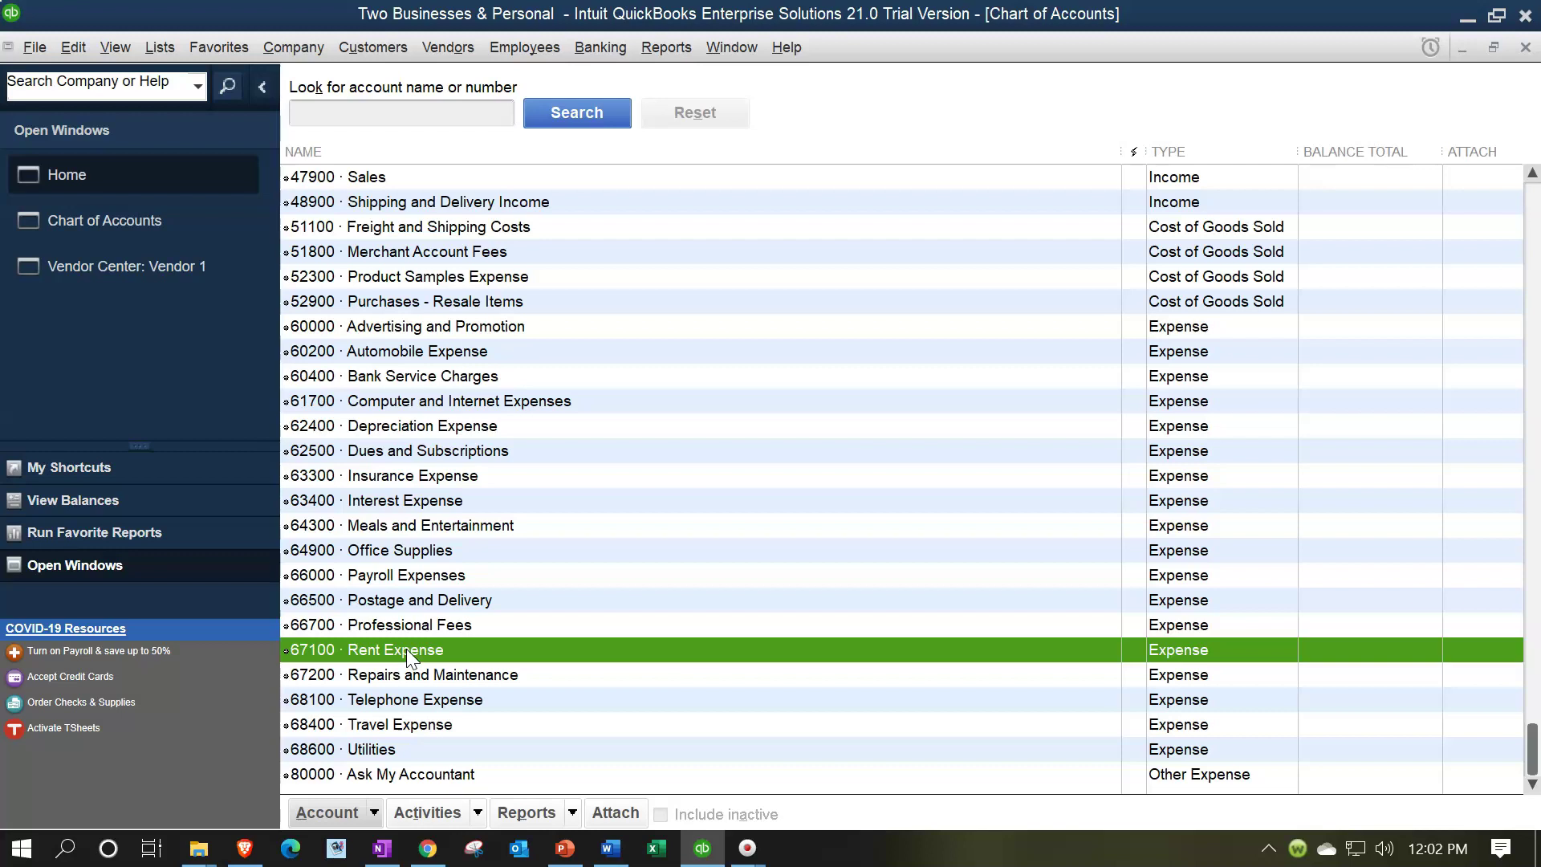
pyautogui.scroll(4, 715, 537)
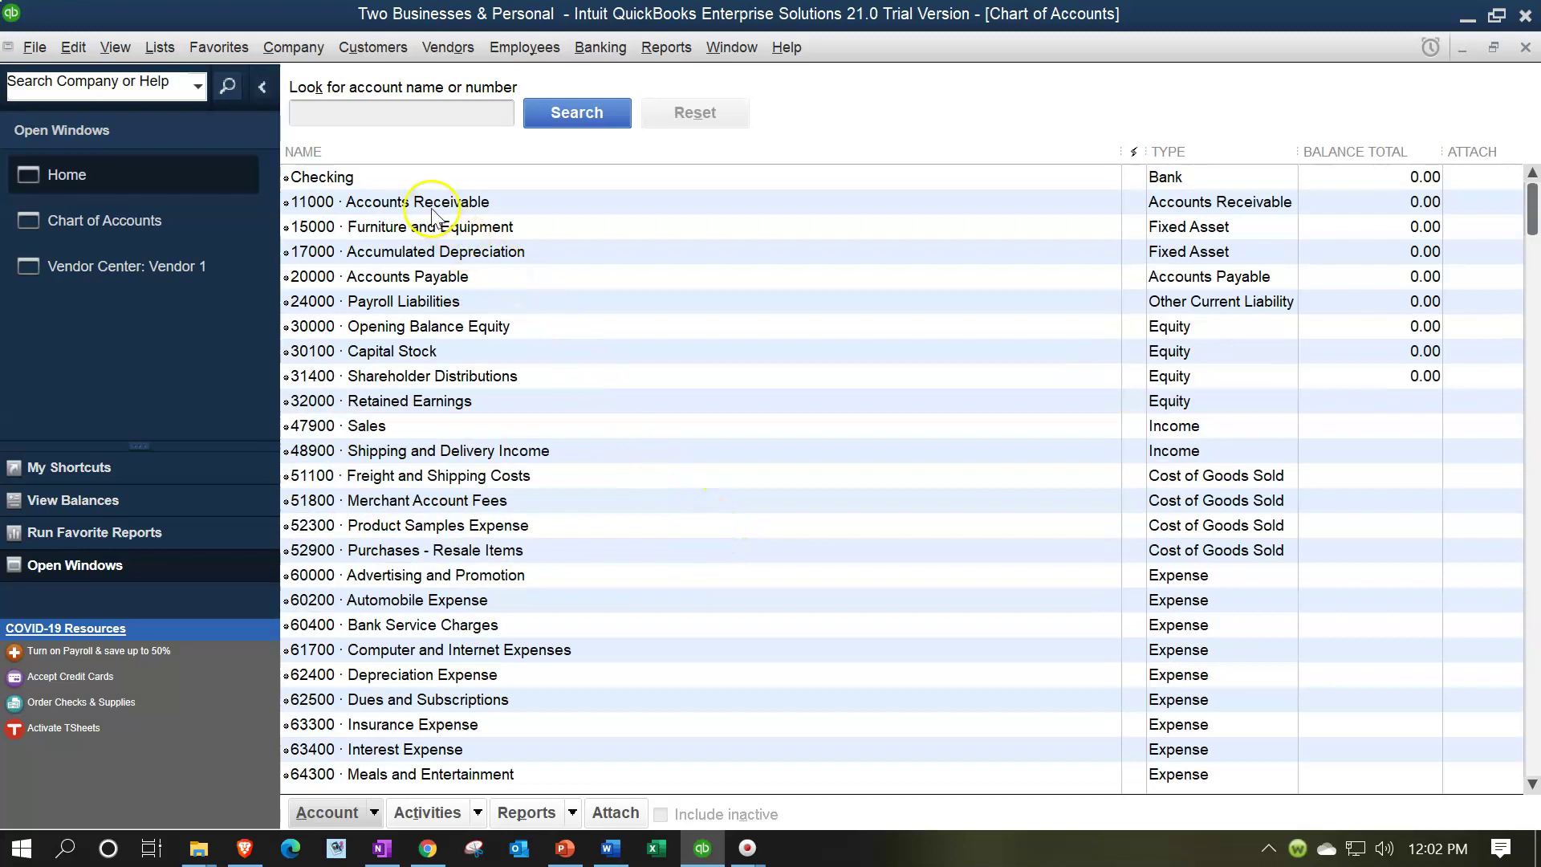
pyautogui.click(379, 207)
pyautogui.click(374, 210)
pyautogui.click(393, 243)
pyautogui.scroll(-4, 450, 265)
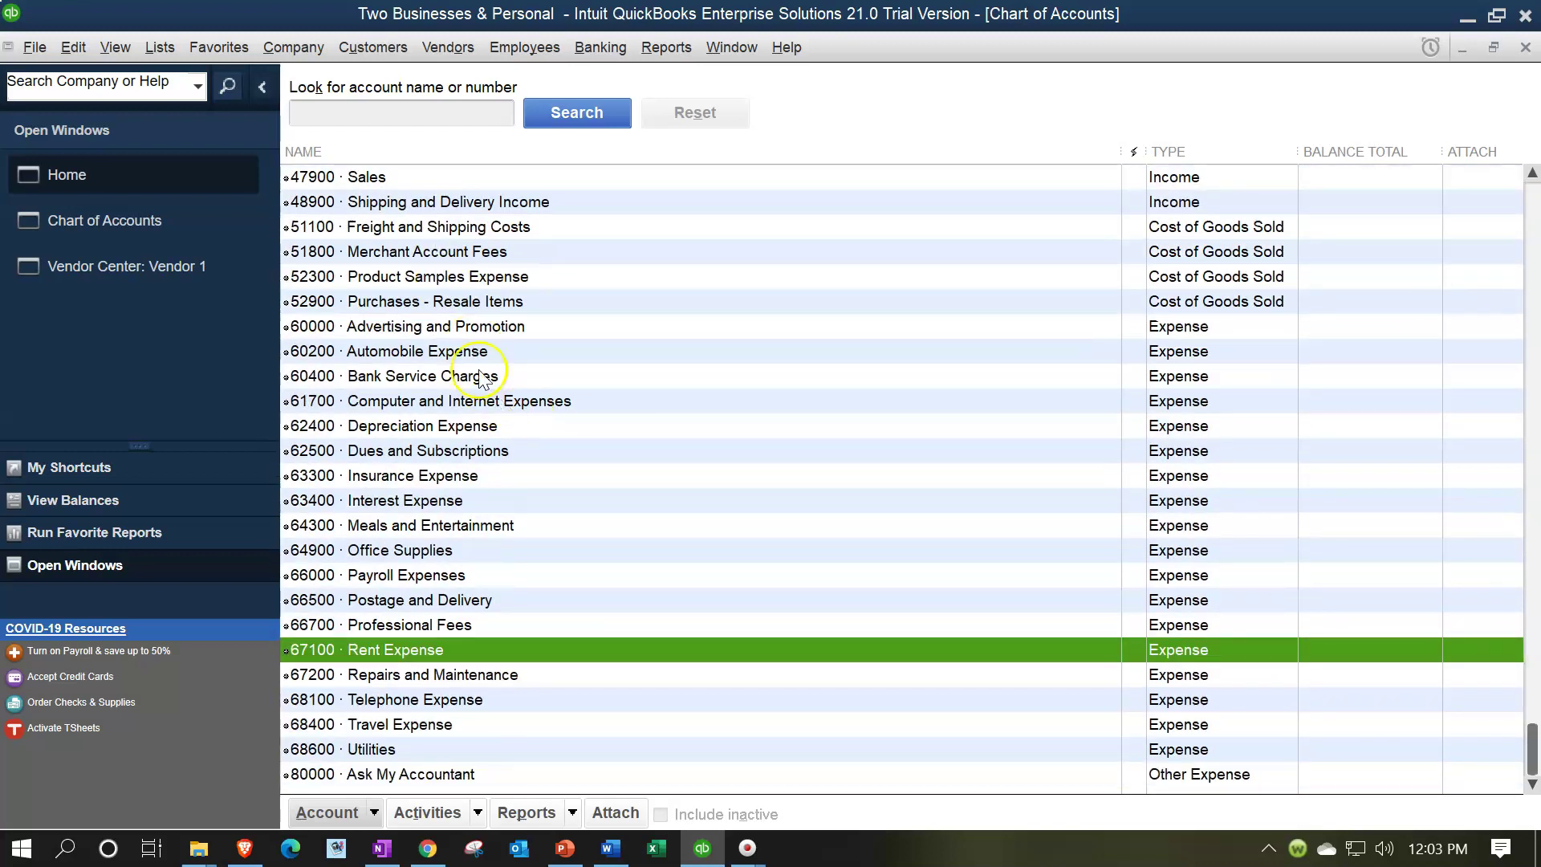
pyautogui.click(440, 327)
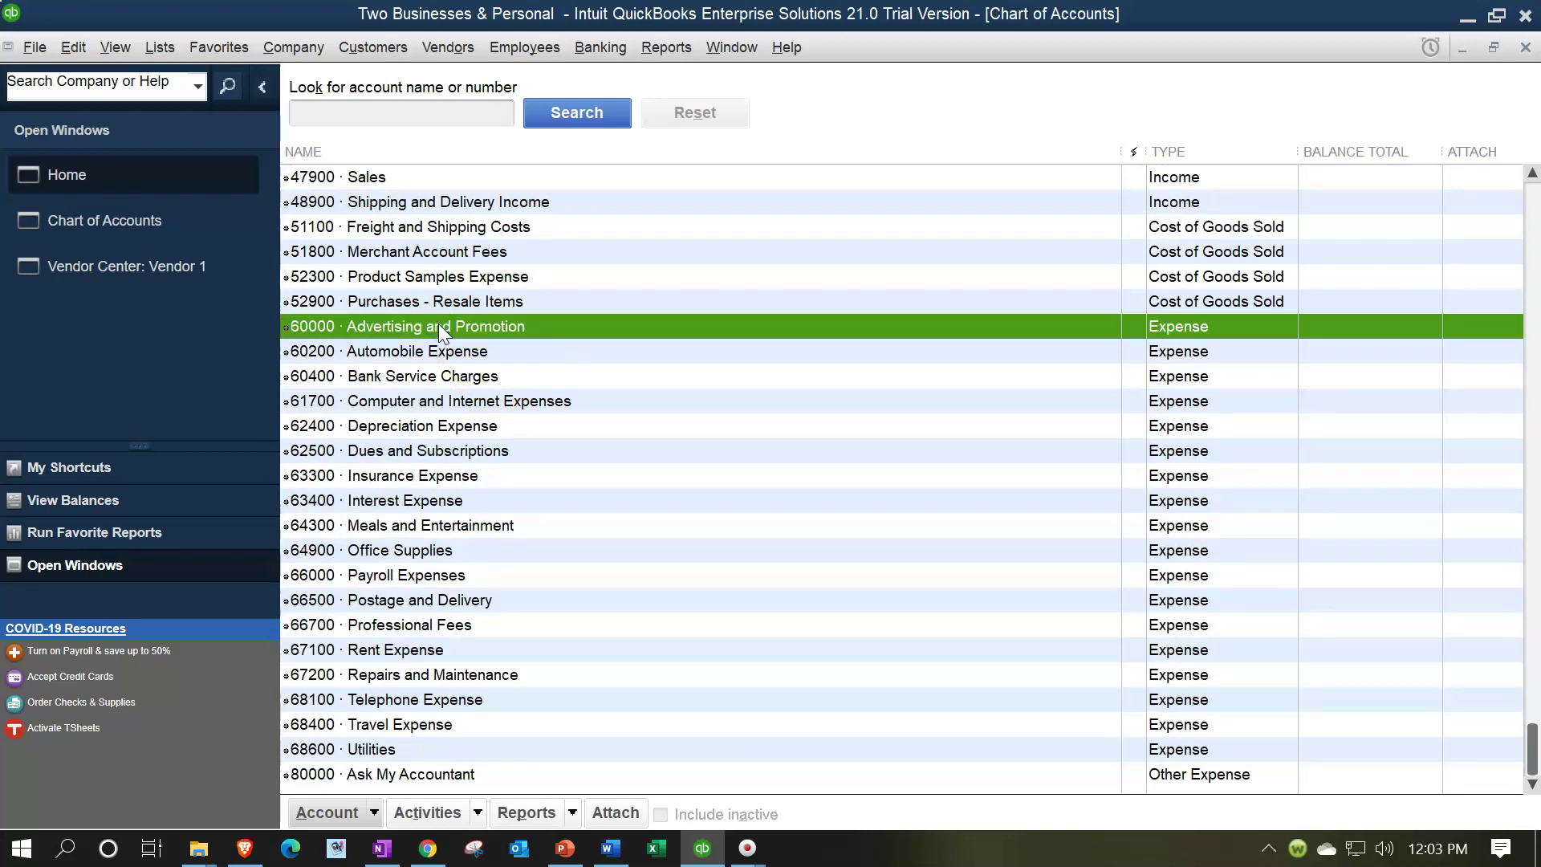
pyautogui.click(455, 749)
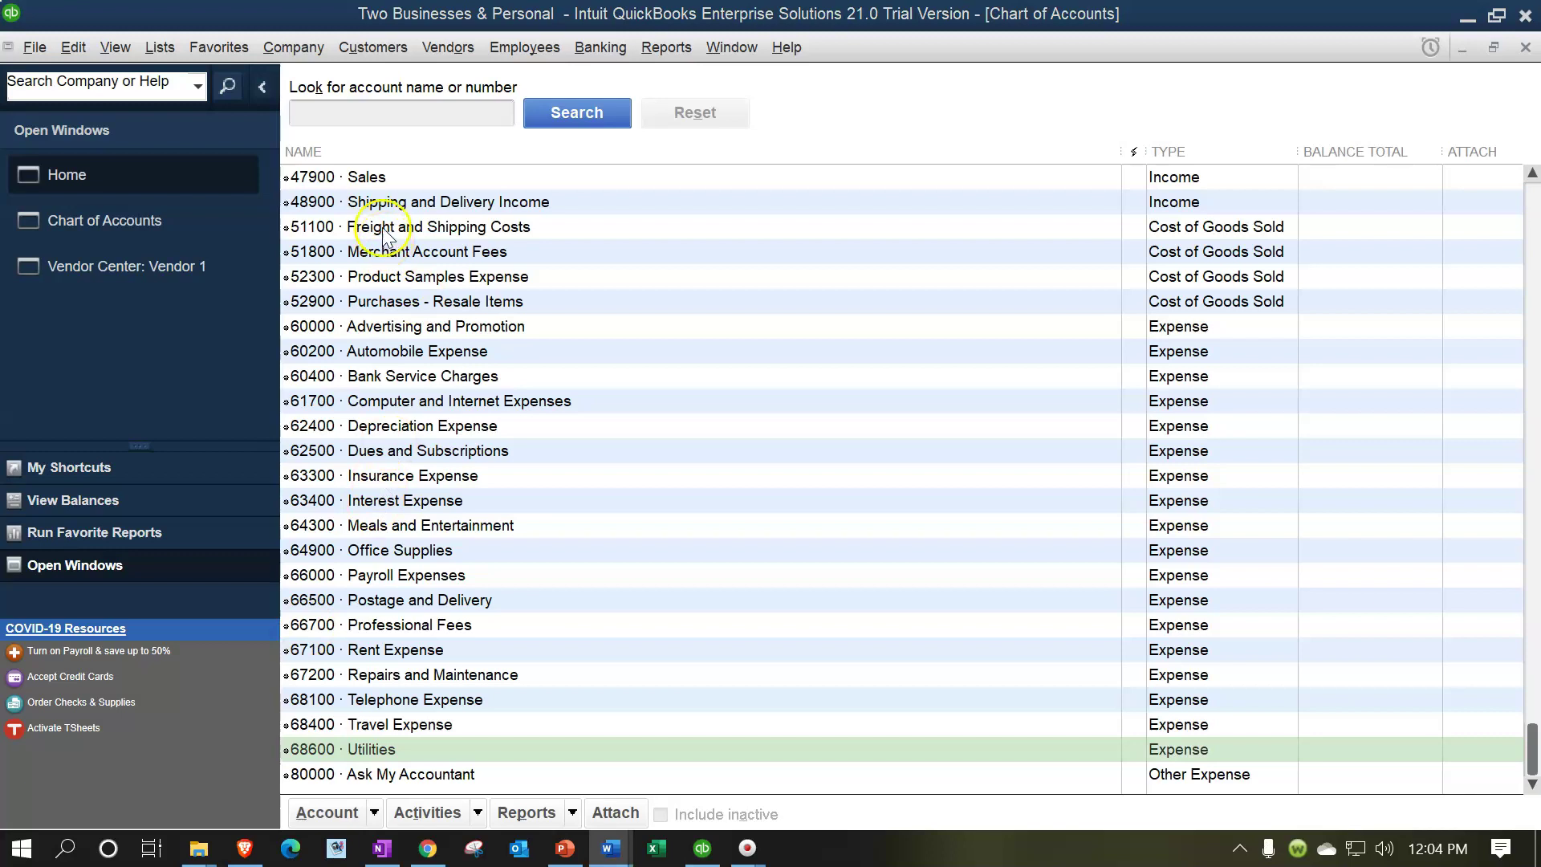
pyautogui.click(405, 401)
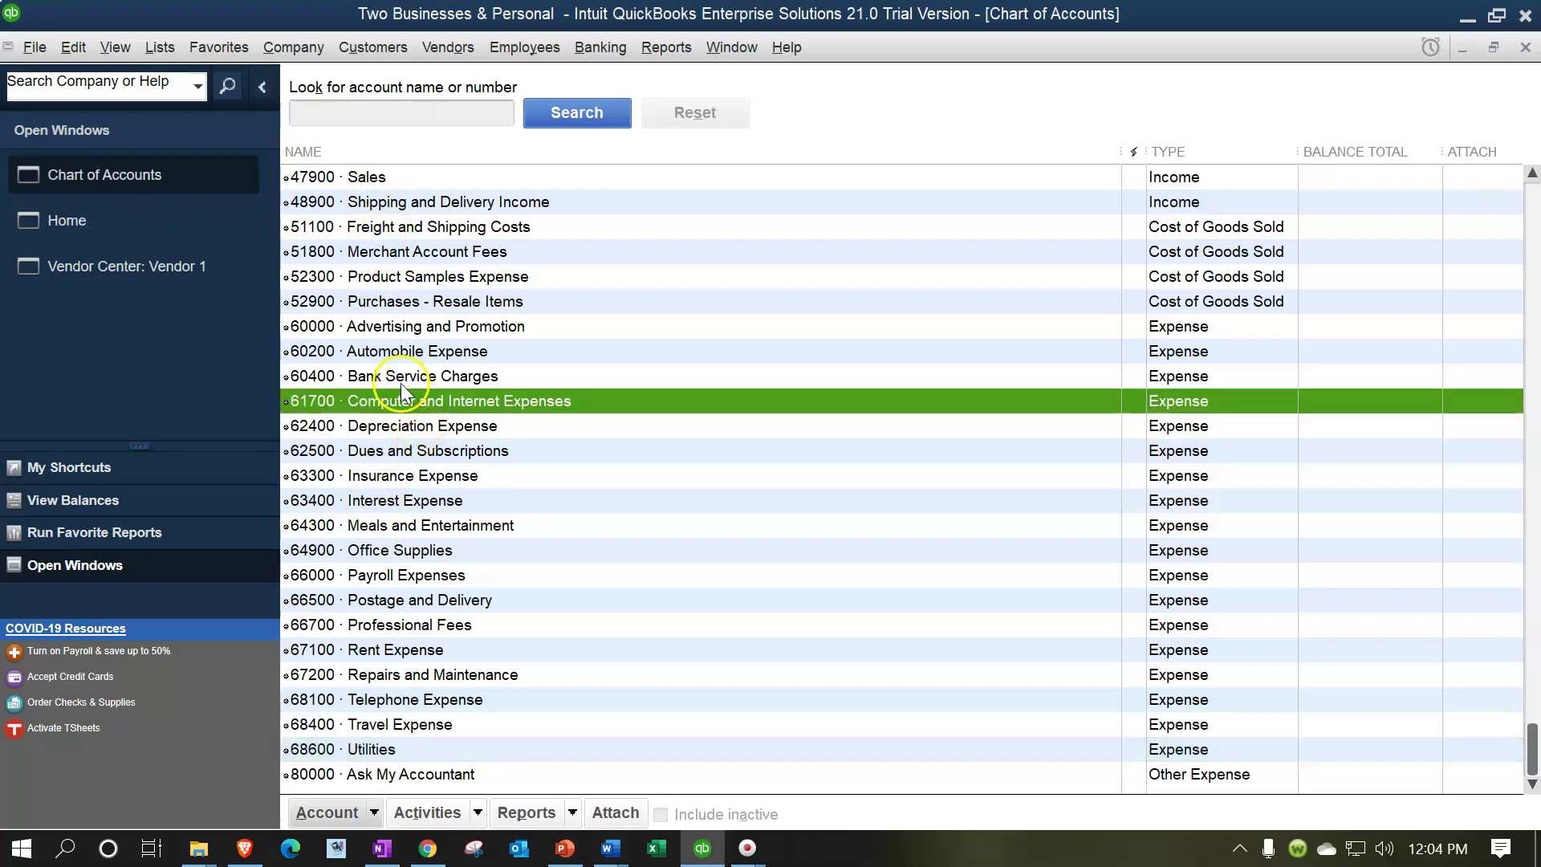
# Step: Begin a new account of type Expense in the chart of accounts
pyautogui.click(385, 324)
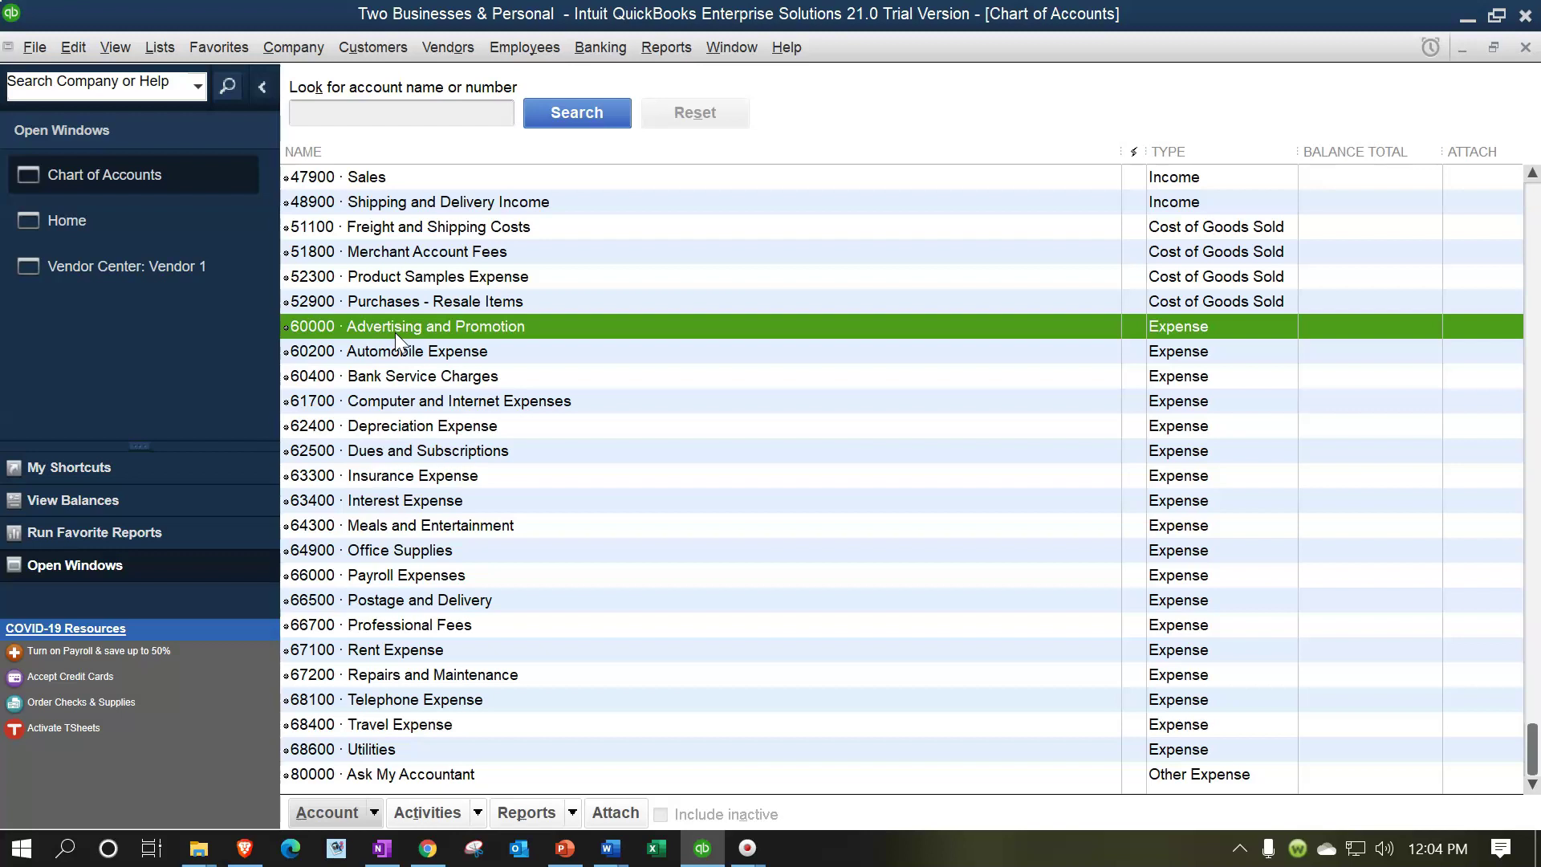
pyautogui.click(371, 813)
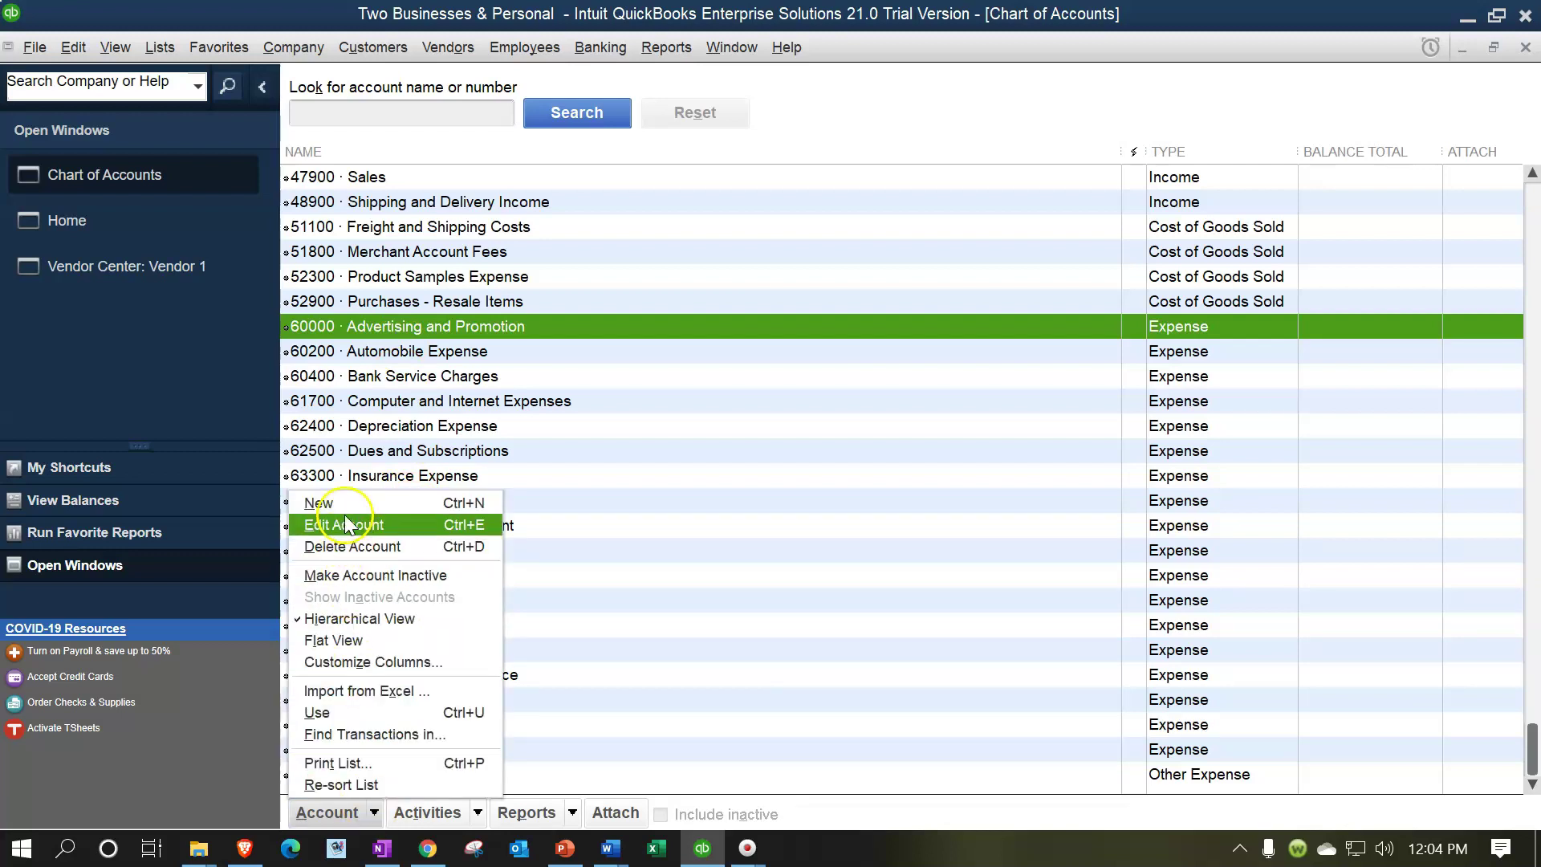
pyautogui.click(321, 503)
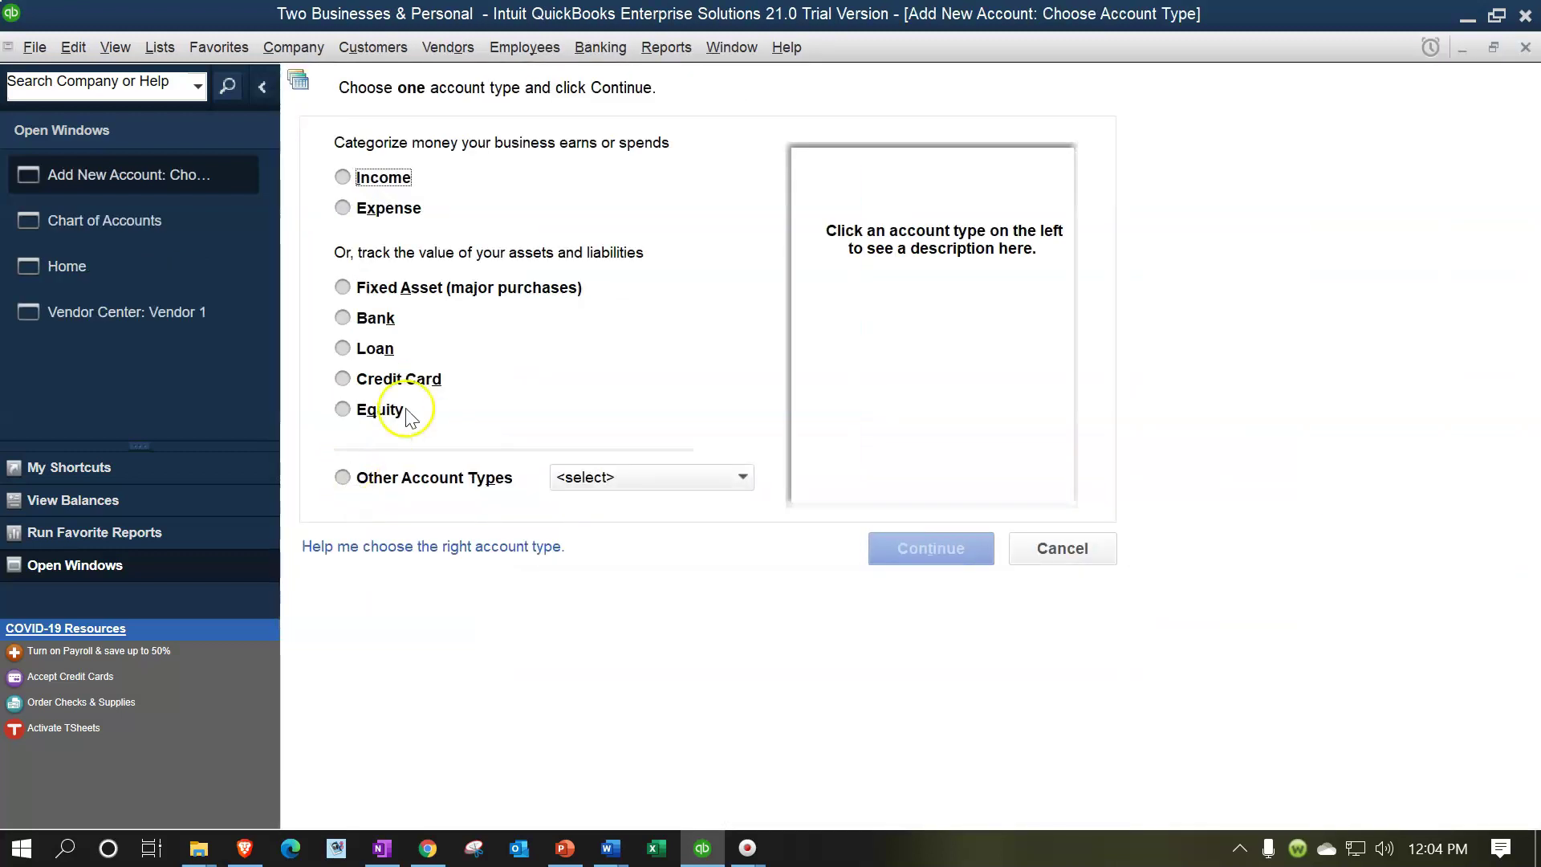
pyautogui.click(372, 209)
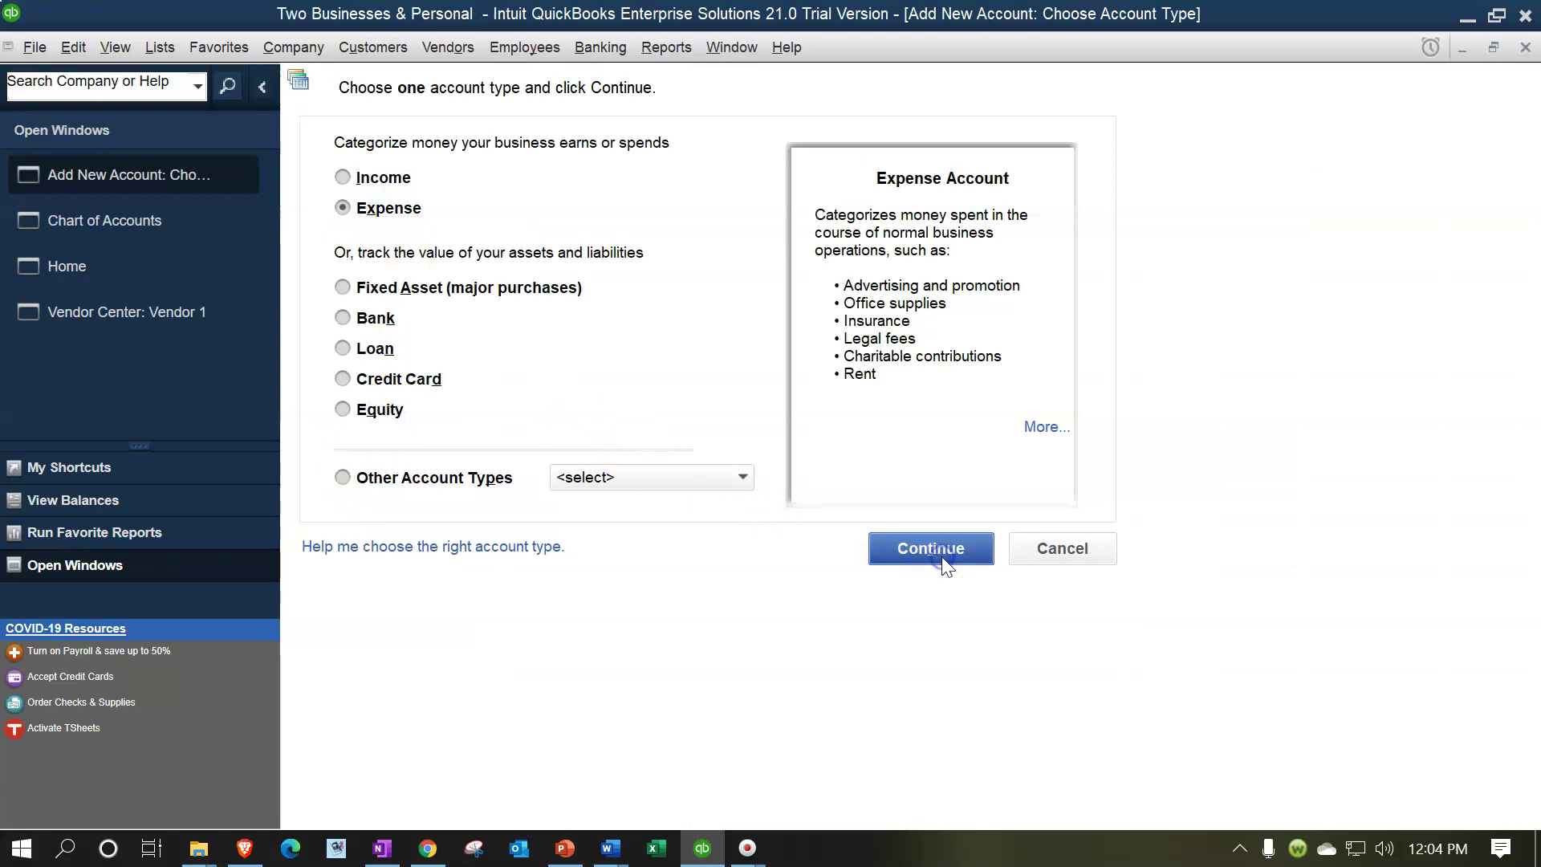
pyautogui.click(931, 548)
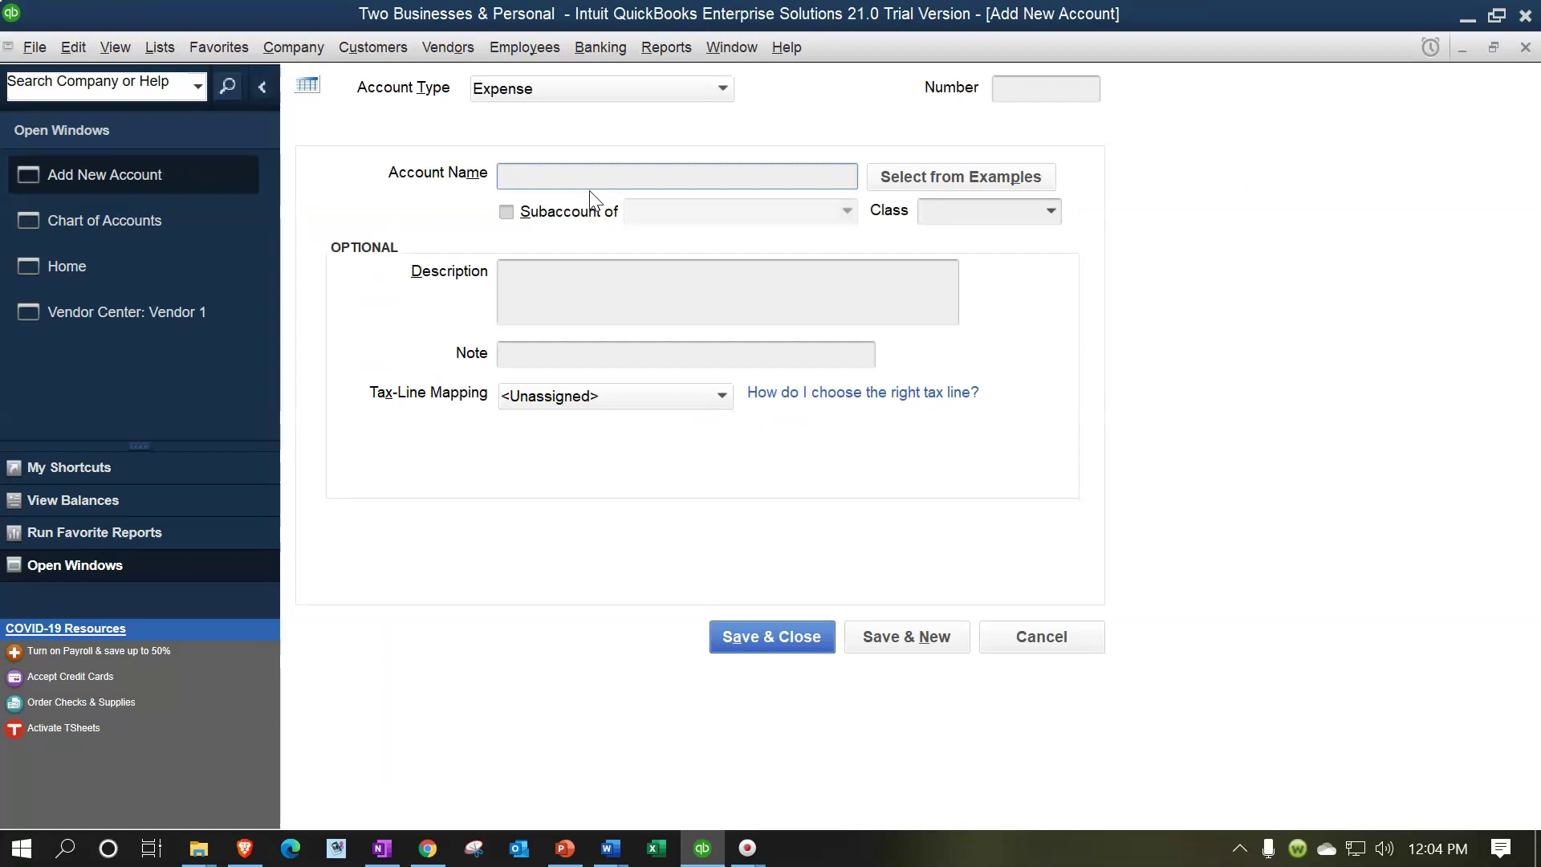
# Step: Number the new expense account 70000 and name it "Advertising and Promotion"
pyautogui.click(1026, 86)
pyautogui.write('70000')
pyautogui.press('Tab')
pyautogui.write('Advertising and Promotion')
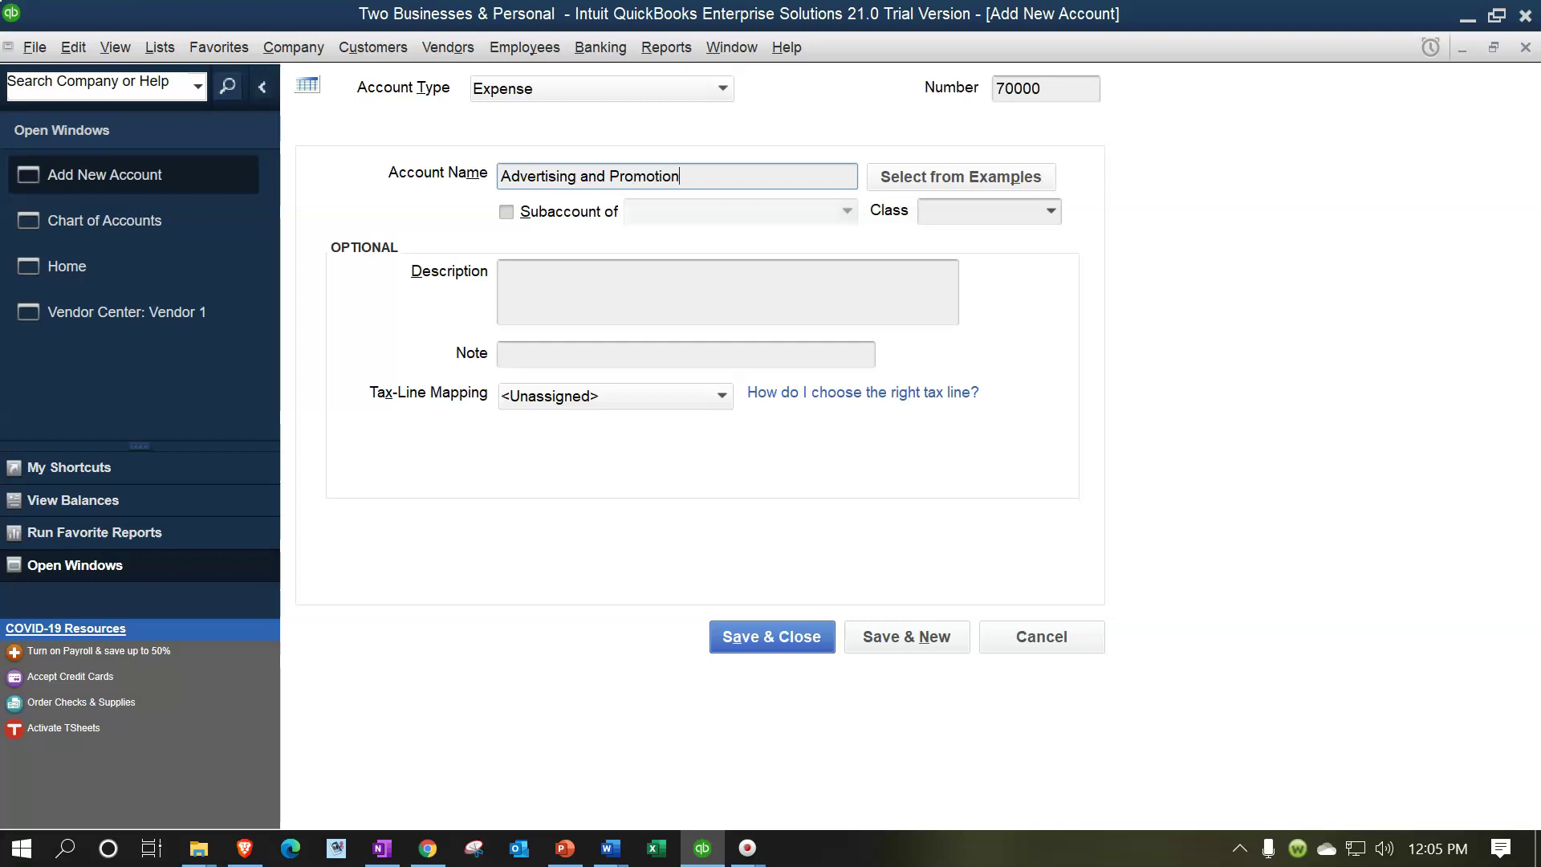
pyautogui.press('Tab')
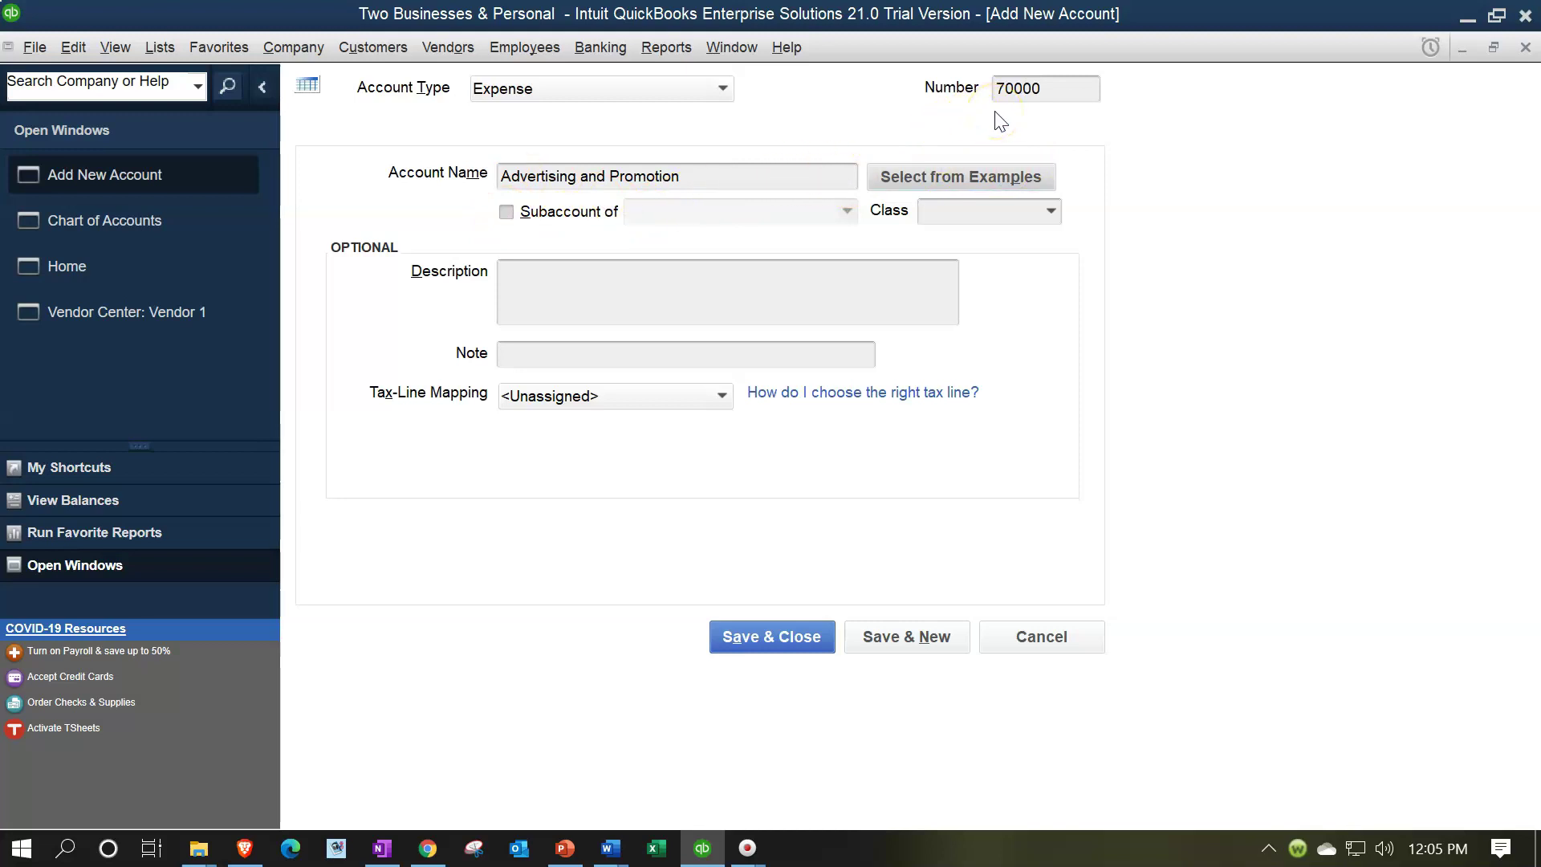
pyautogui.click(499, 176)
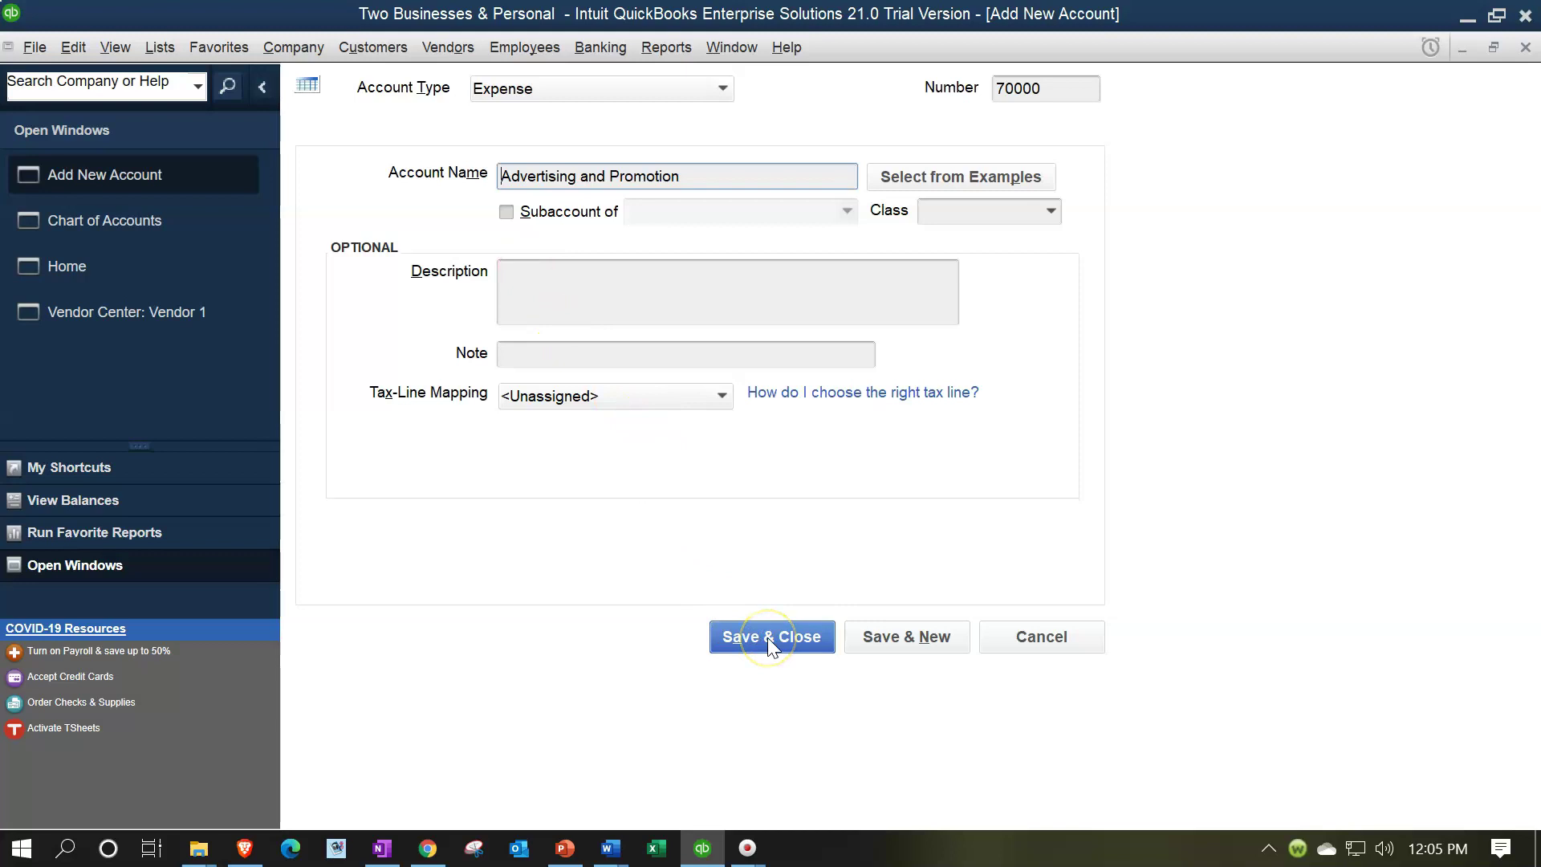
# Step: Try to save the 70000 expense account without assigning a class
pyautogui.click(815, 638)
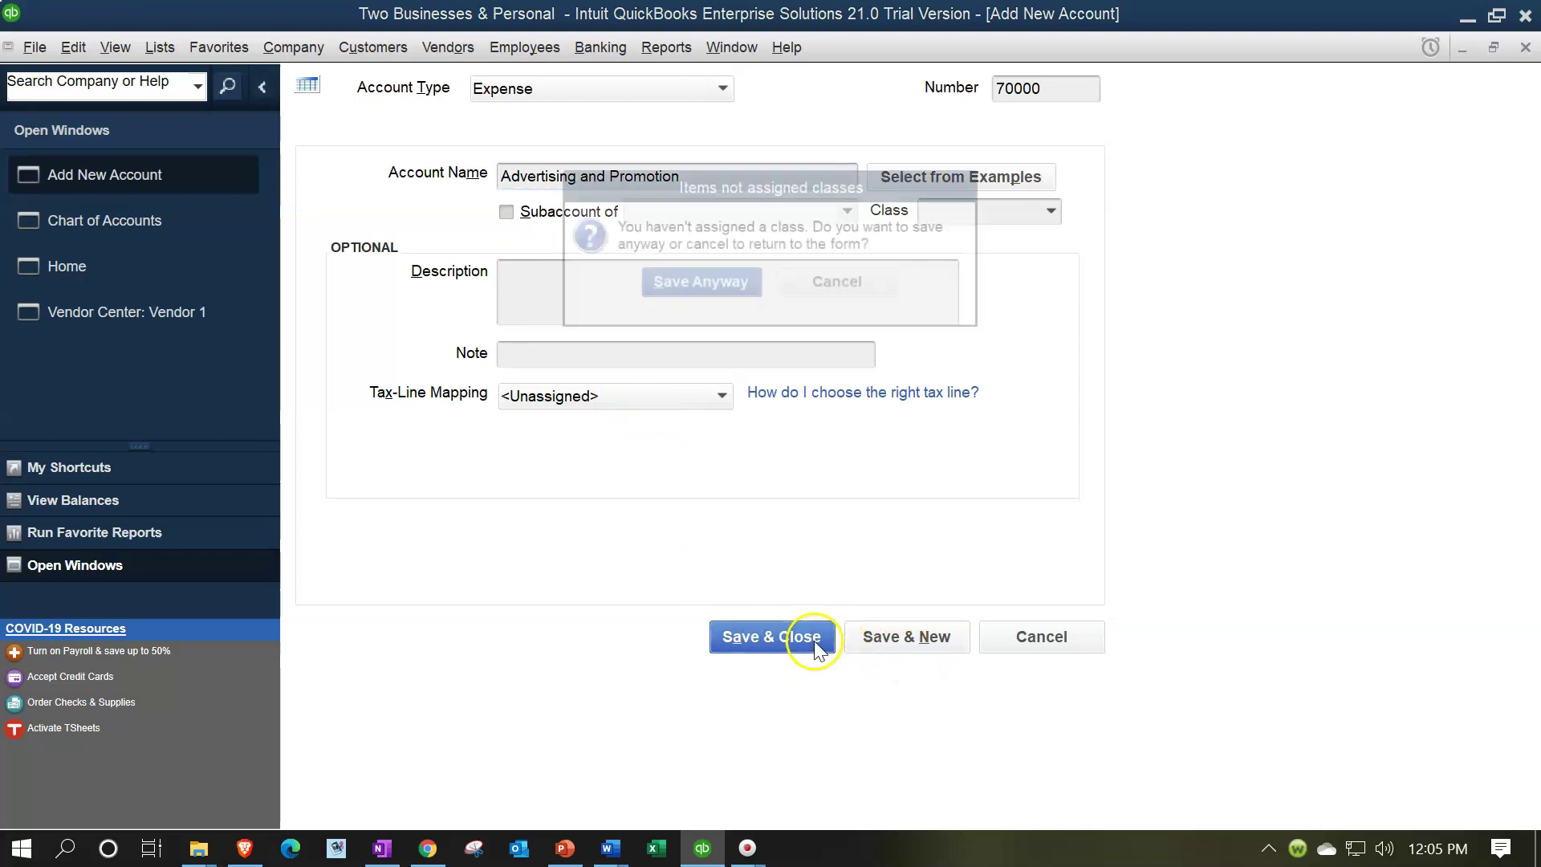
pyautogui.click(709, 287)
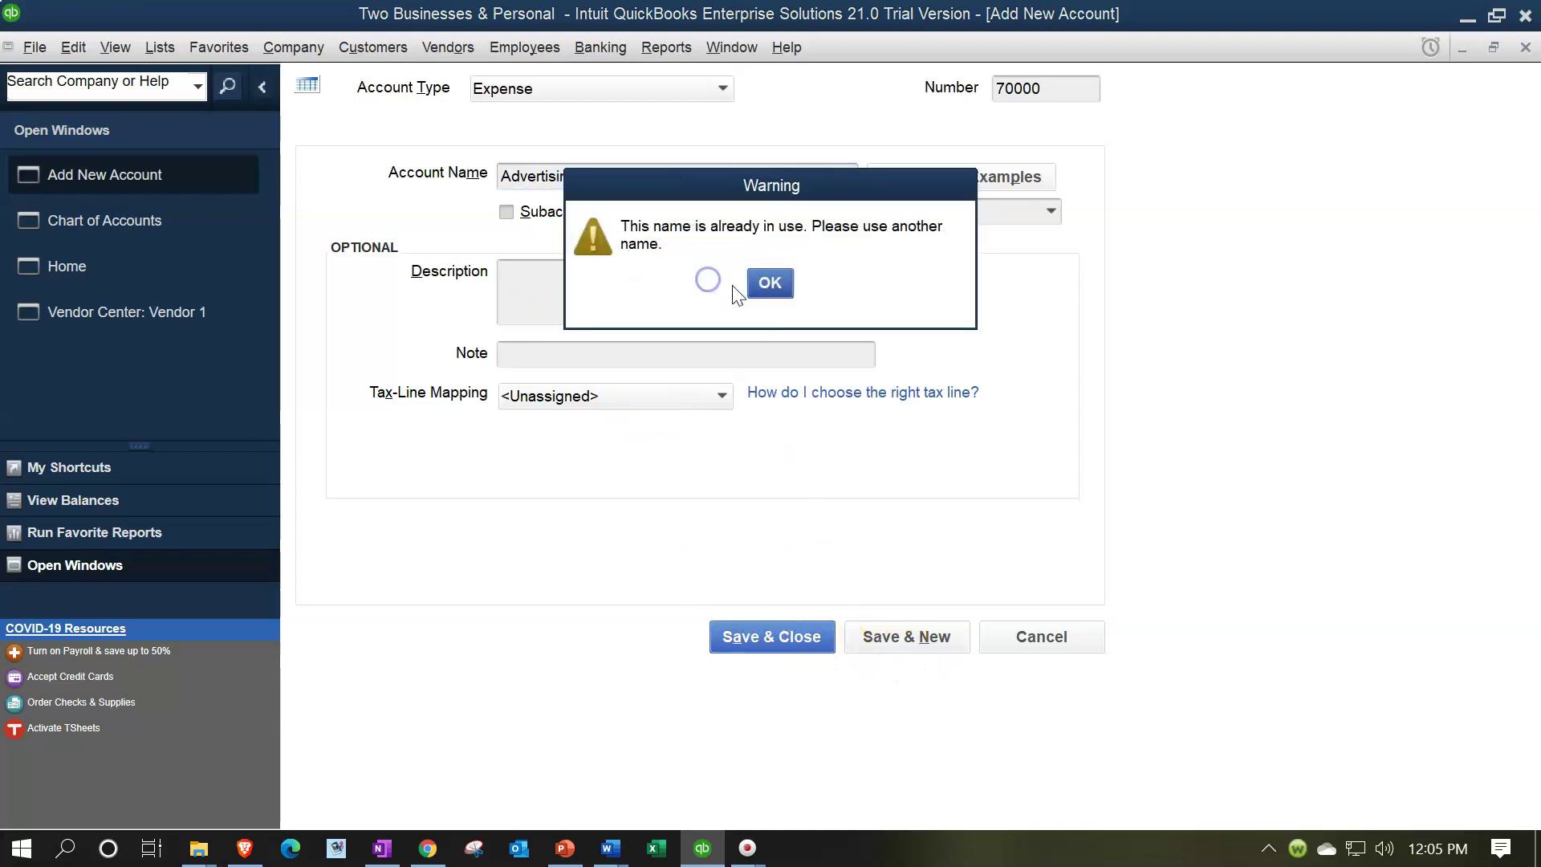
pyautogui.moveTo(777, 176); pyautogui.dragTo(860, 306)
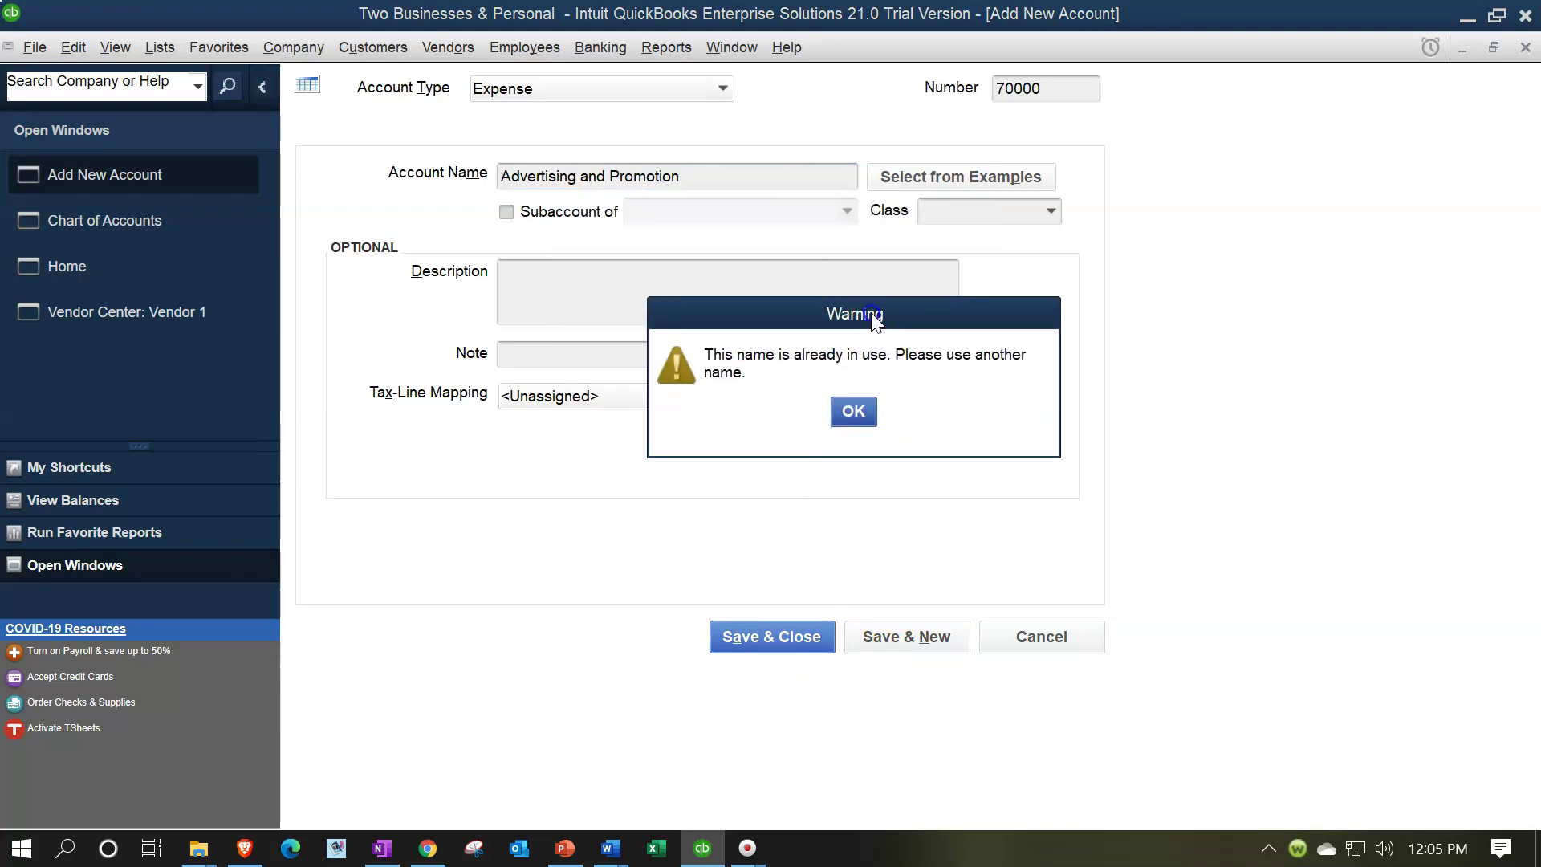
pyautogui.click(854, 413)
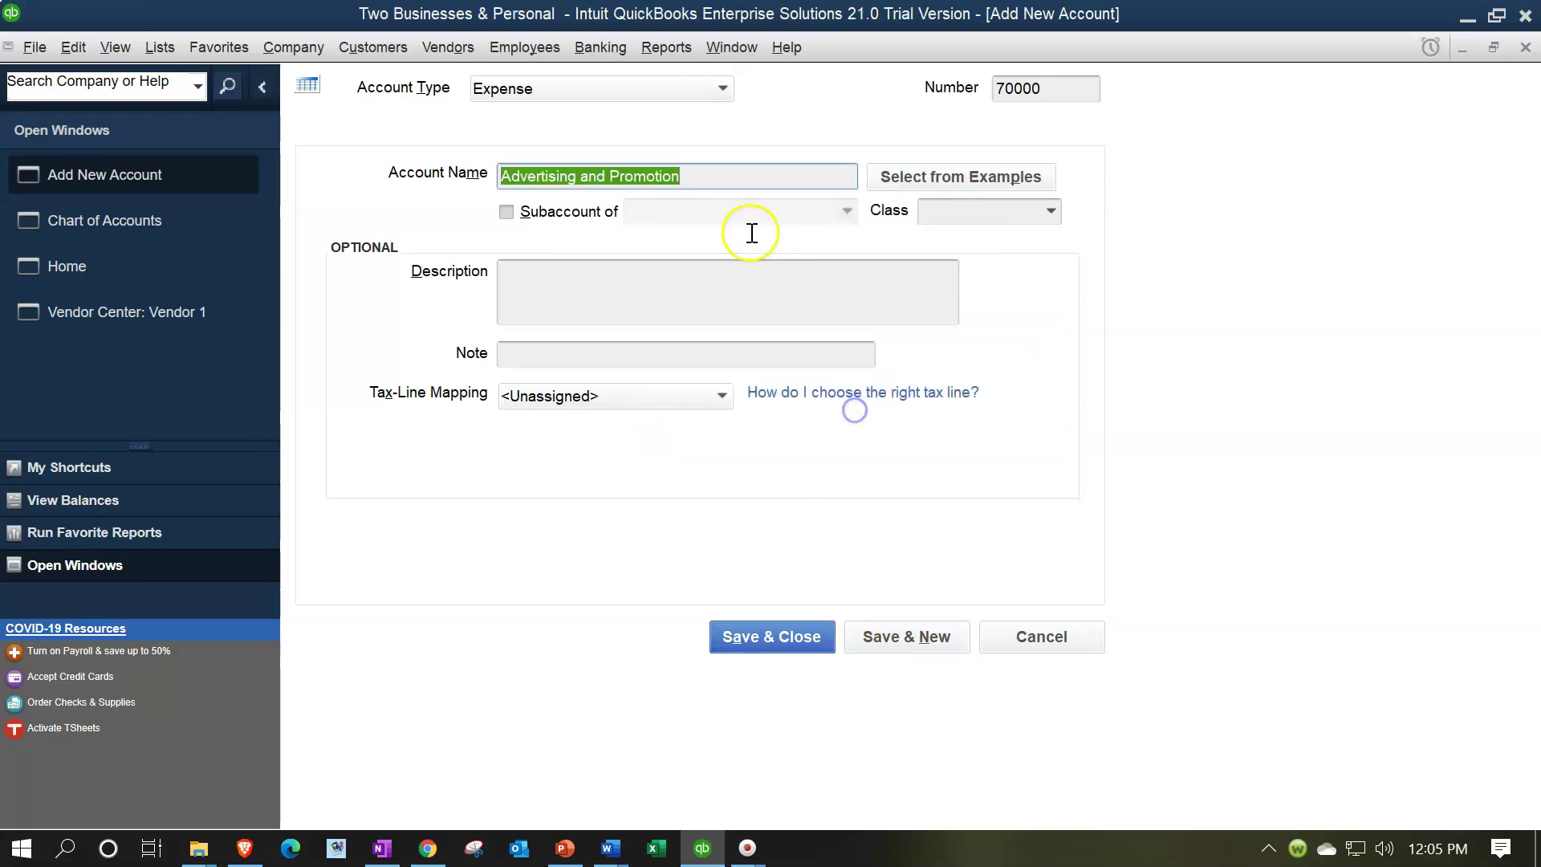
# Step: Add a period to the account name, making it "Advertising and Promotion.", and save the account without a class
pyautogui.click(723, 175)
pyautogui.write('.')
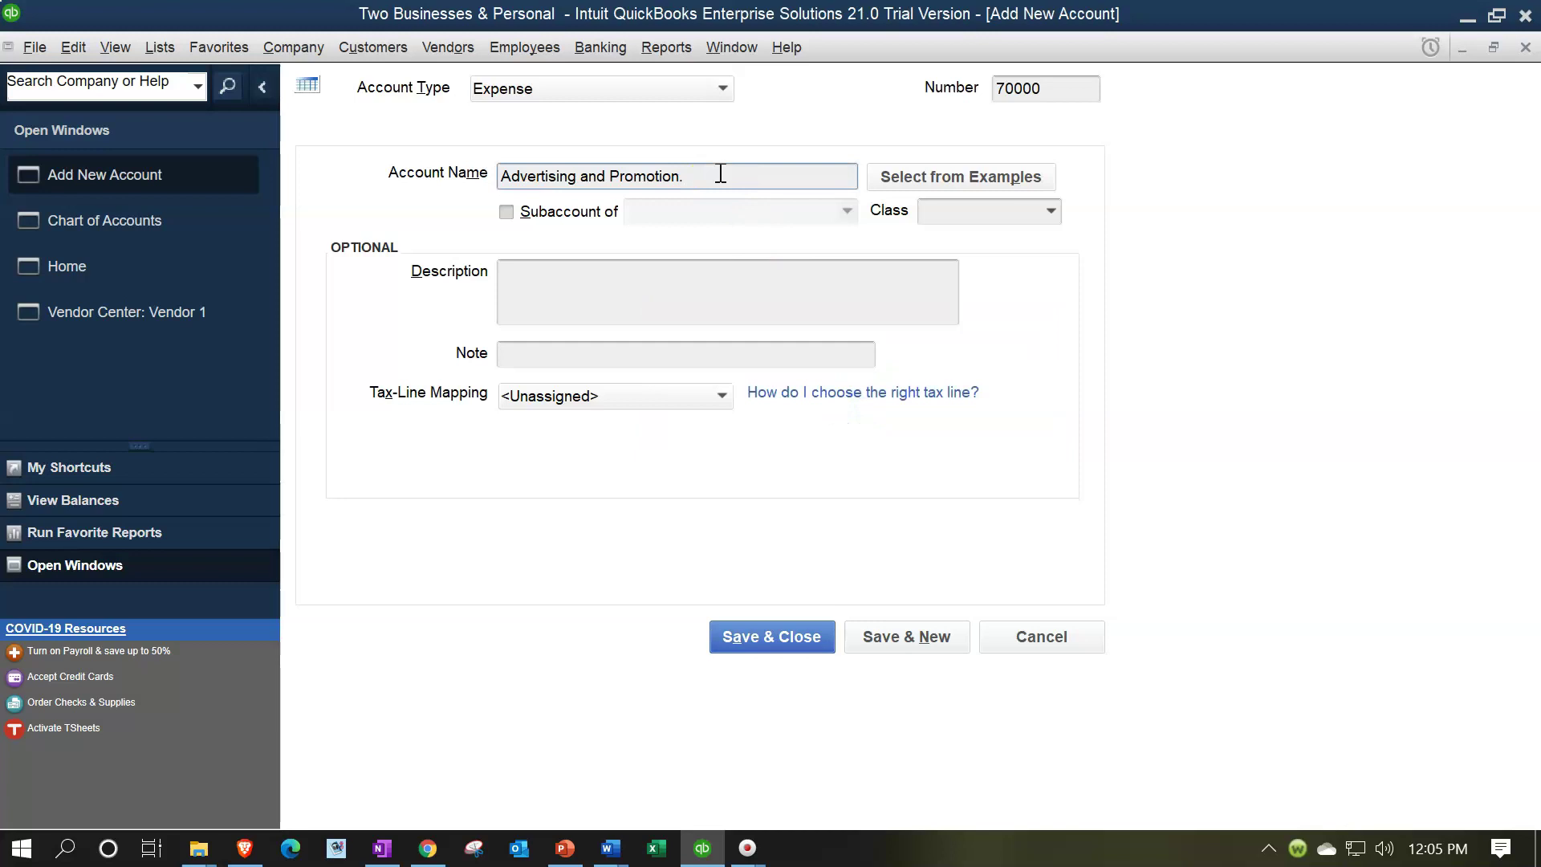
pyautogui.click(775, 642)
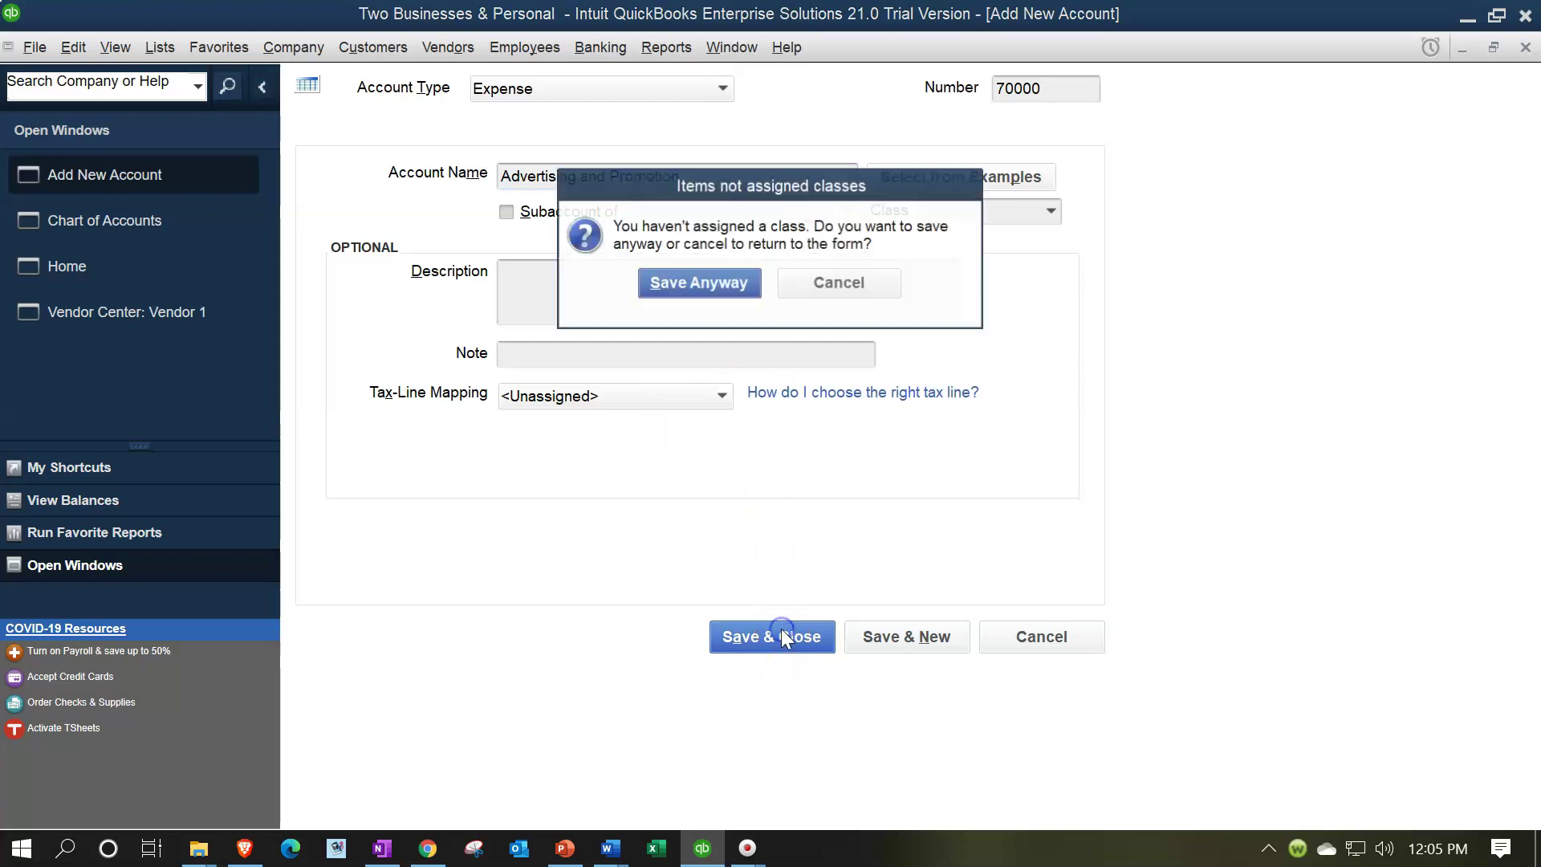
pyautogui.click(698, 284)
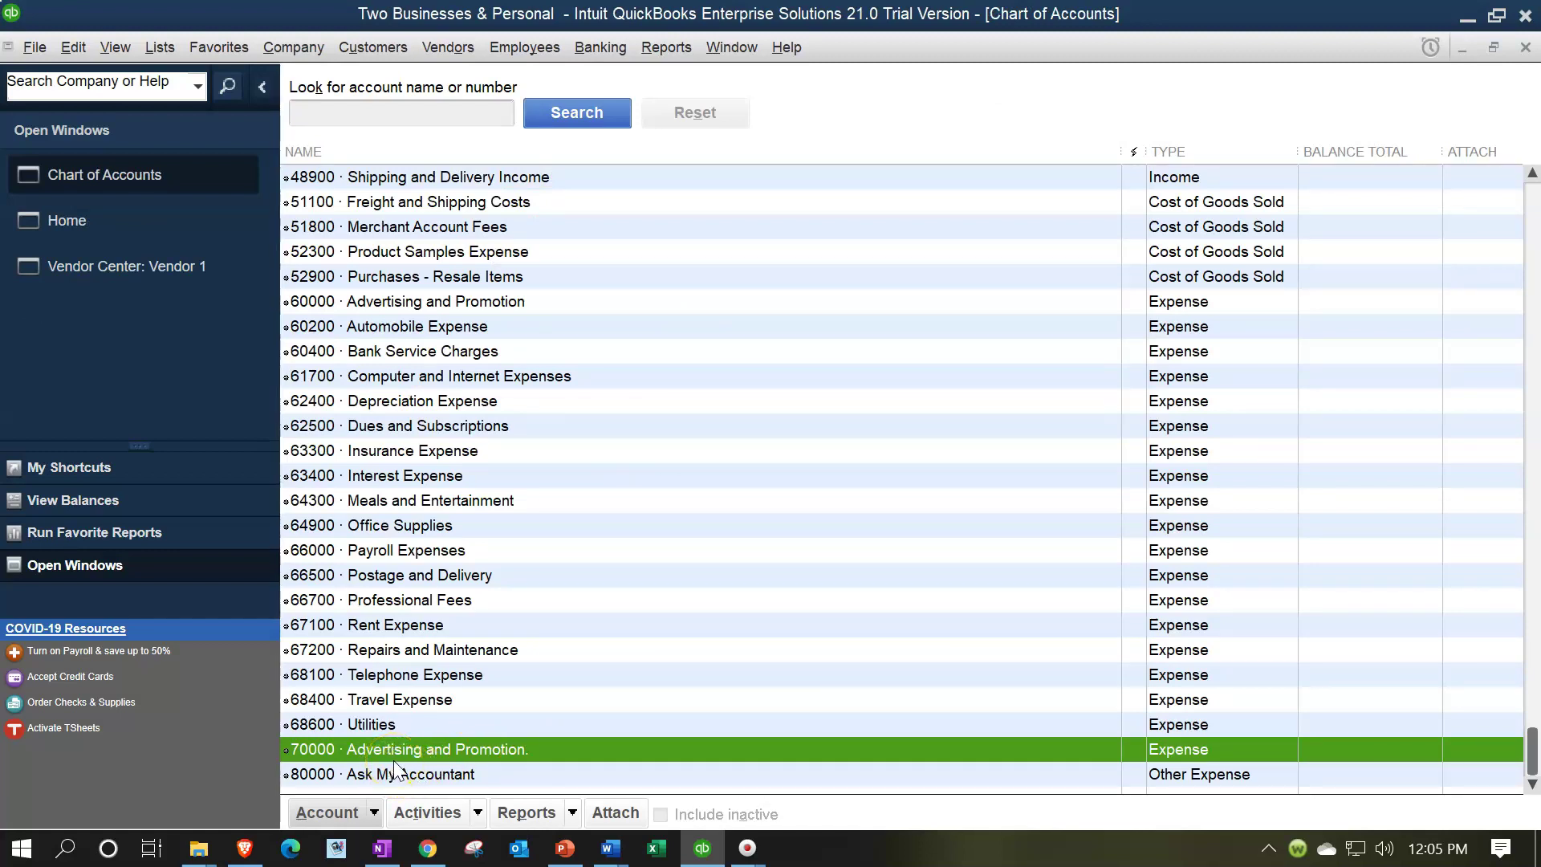
# Step: Begin another account of type Expense from the chart of accounts
pyautogui.scroll(2, 377, 634)
pyautogui.scroll(-2, 399, 404)
pyautogui.click(367, 814)
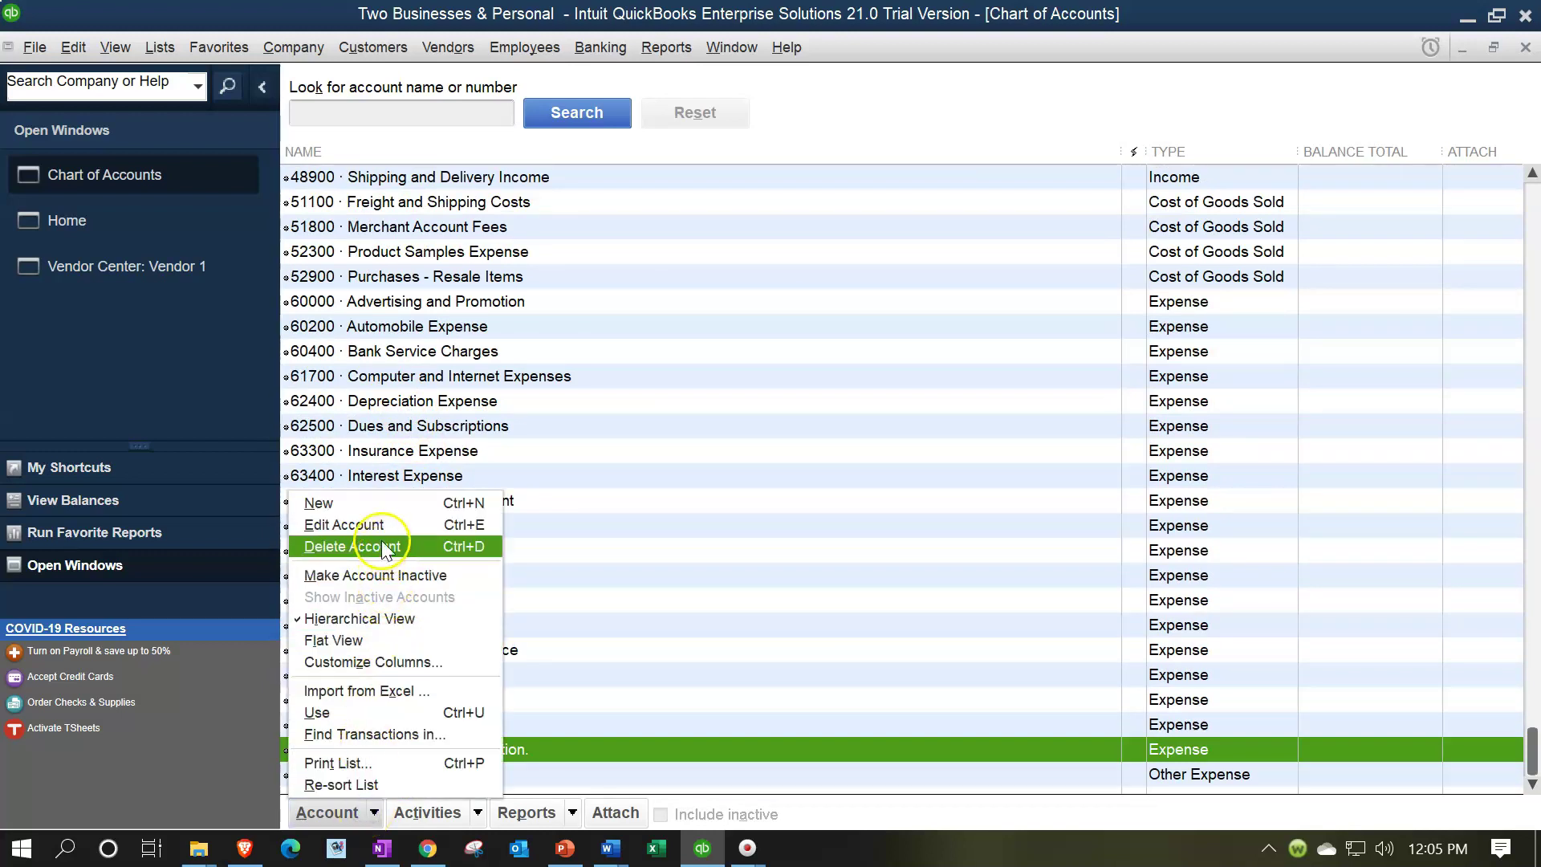
pyautogui.click(374, 504)
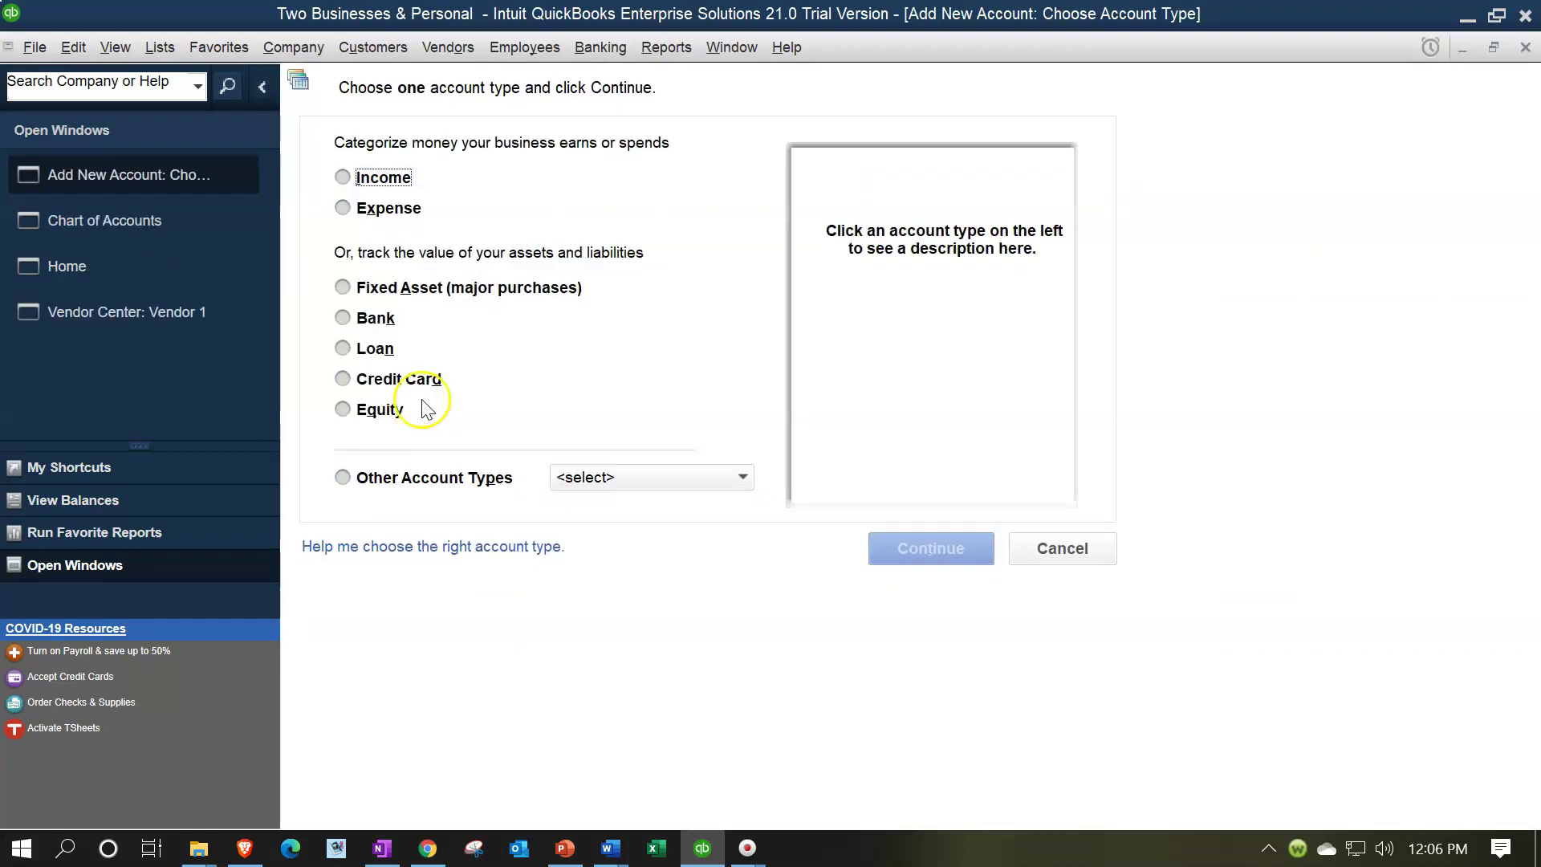
pyautogui.click(378, 208)
pyautogui.click(912, 541)
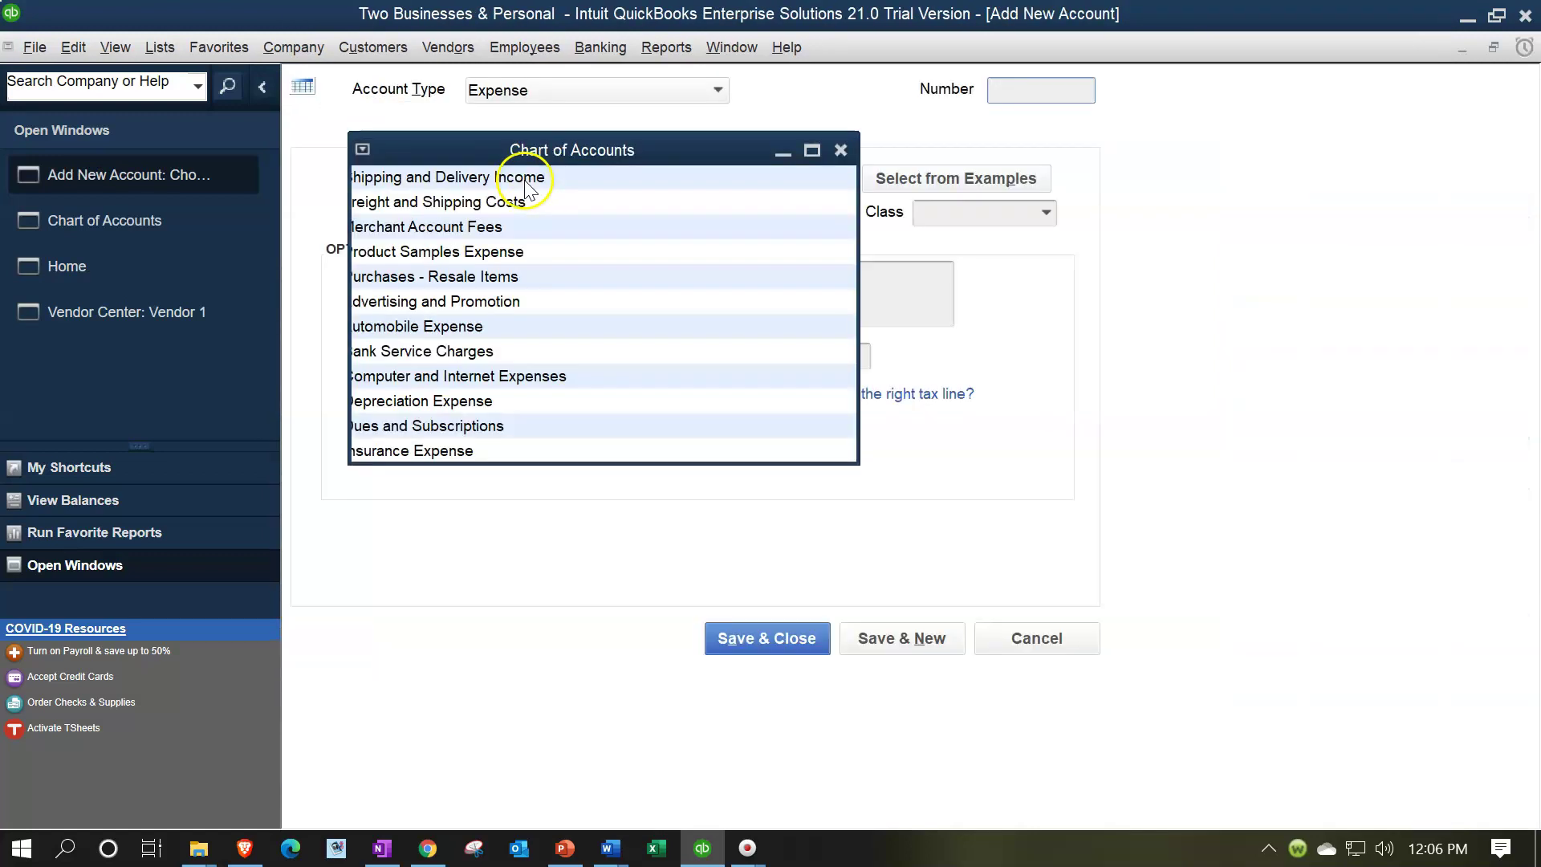
pyautogui.click(525, 179)
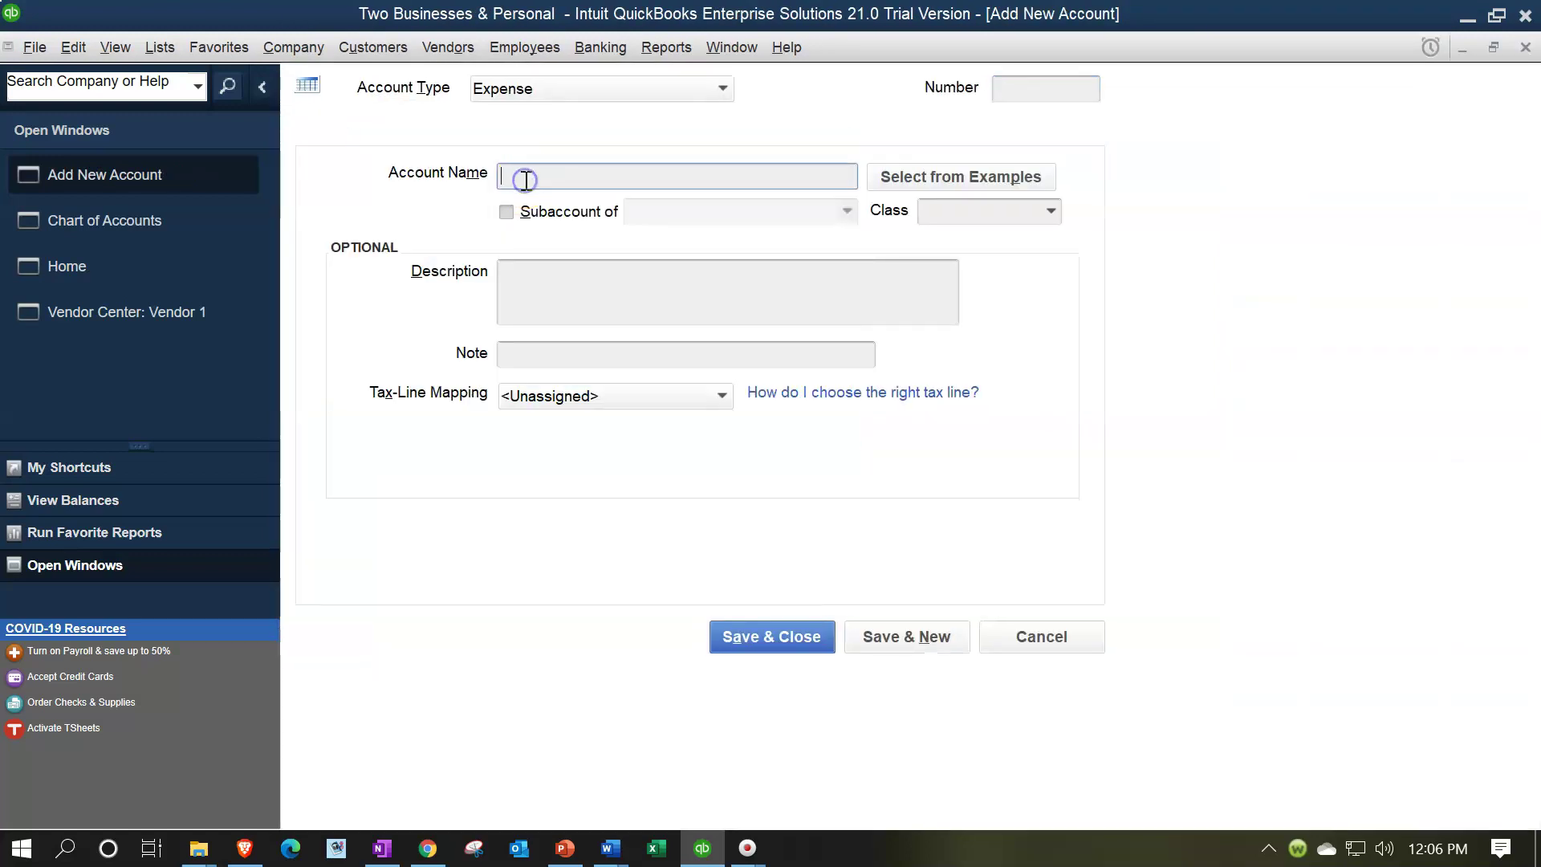
# Step: Number the account 70200, name it "Automobile Expense." with a trailing period, and save it without a class, continuing to another new account
pyautogui.click(1053, 89)
pyautogui.write('70200')
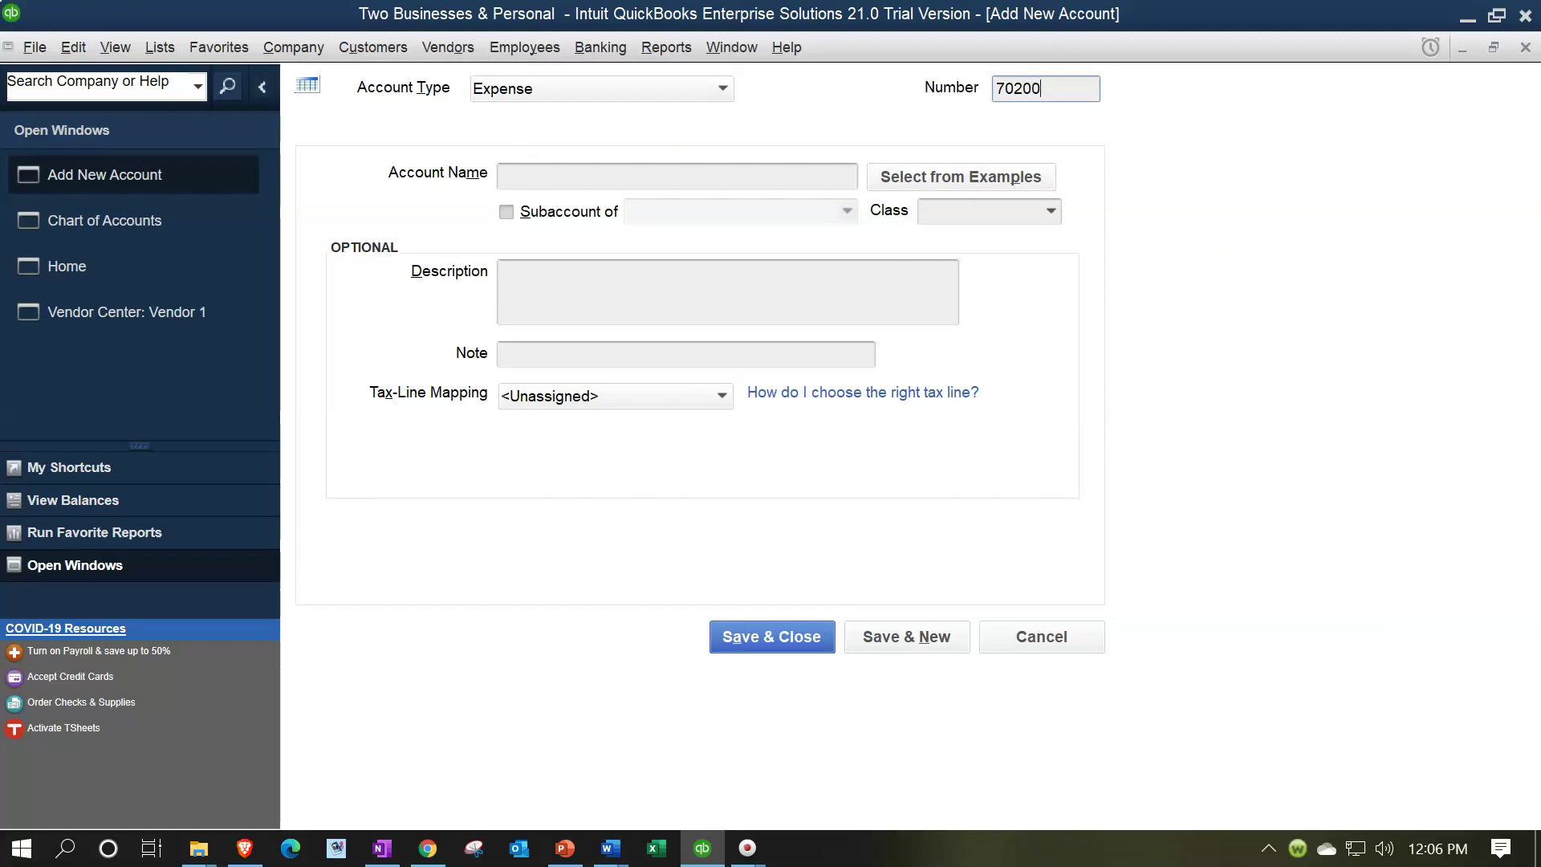
pyautogui.press('Tab')
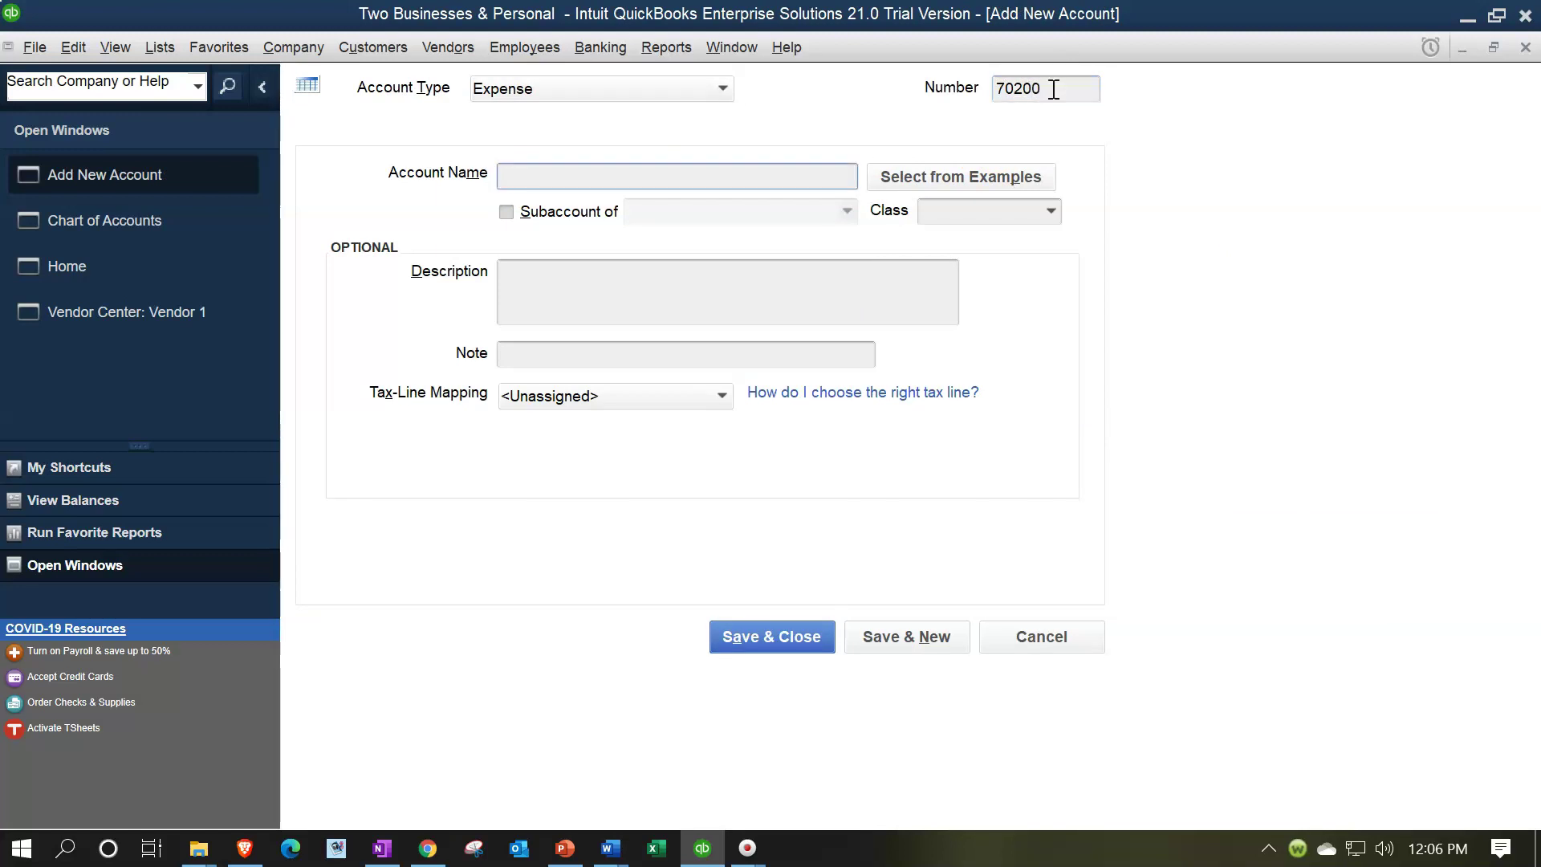
pyautogui.write('Automobile Expense')
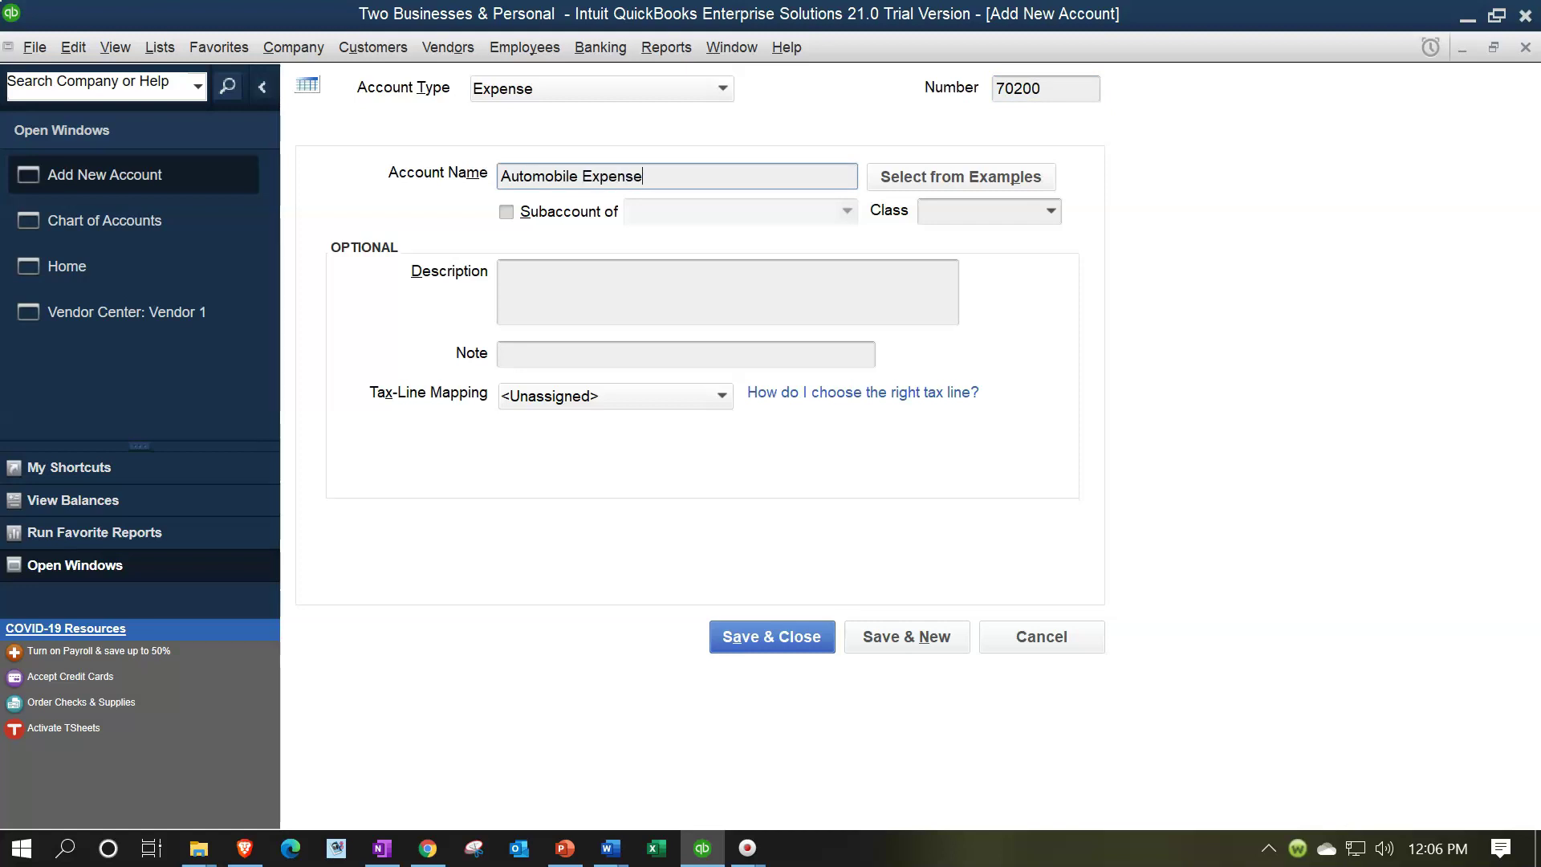
pyautogui.write('.')
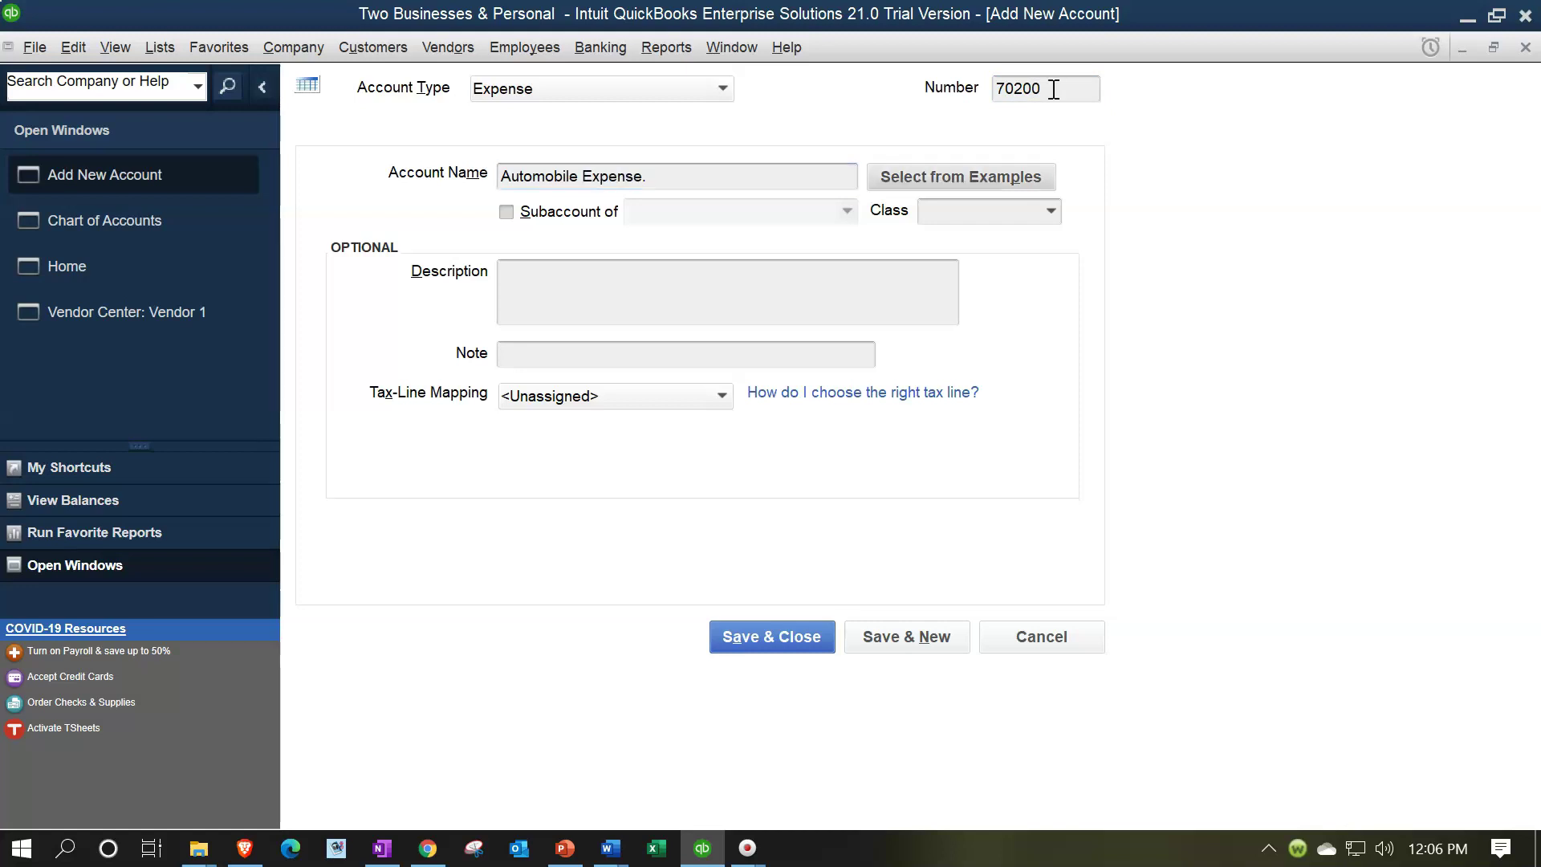
pyautogui.click(913, 637)
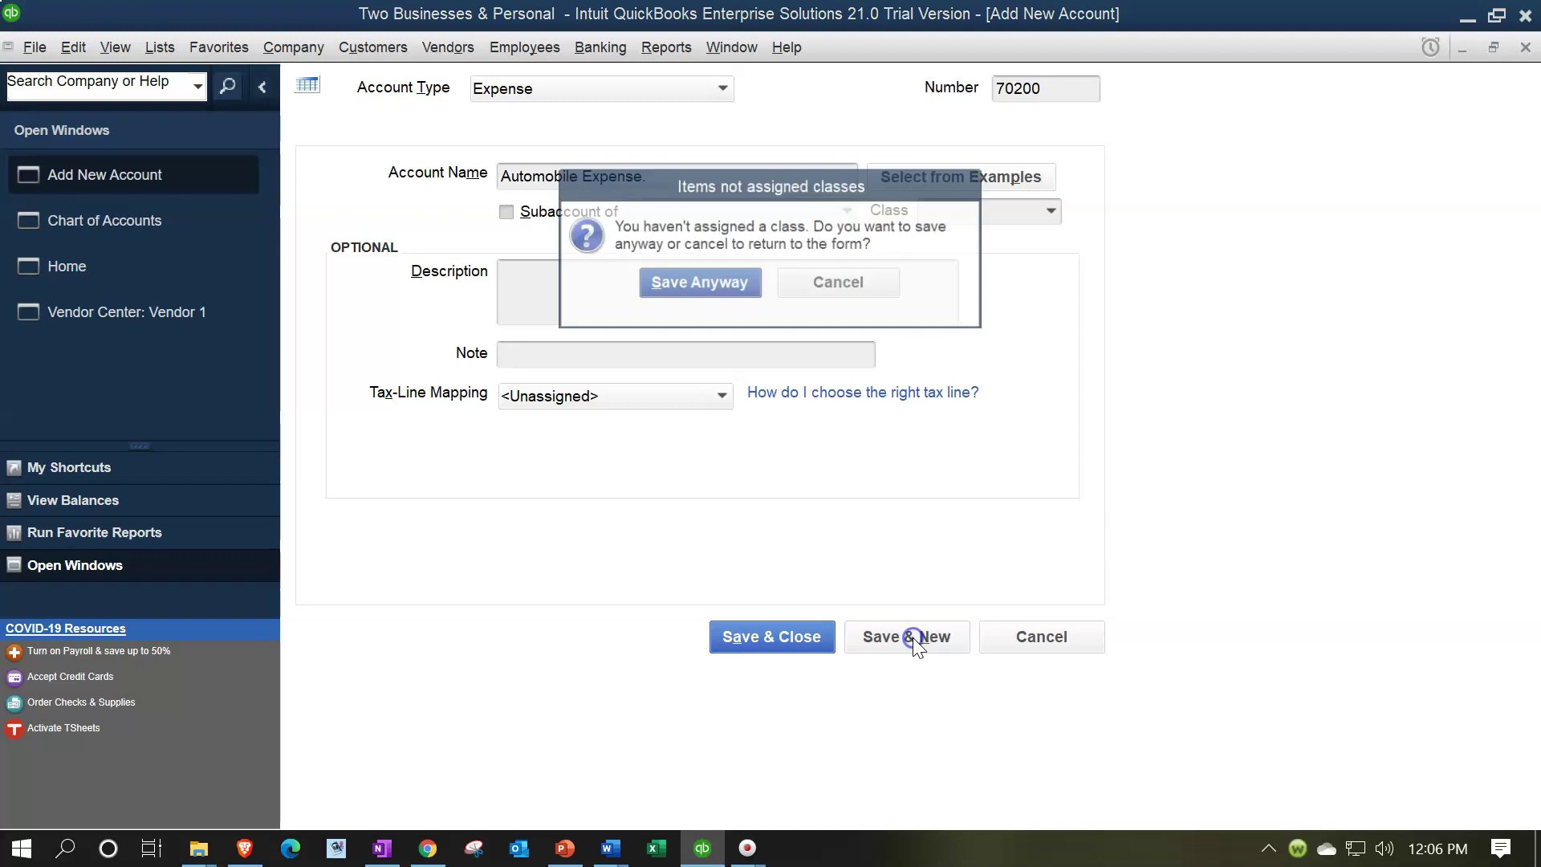
pyautogui.click(698, 284)
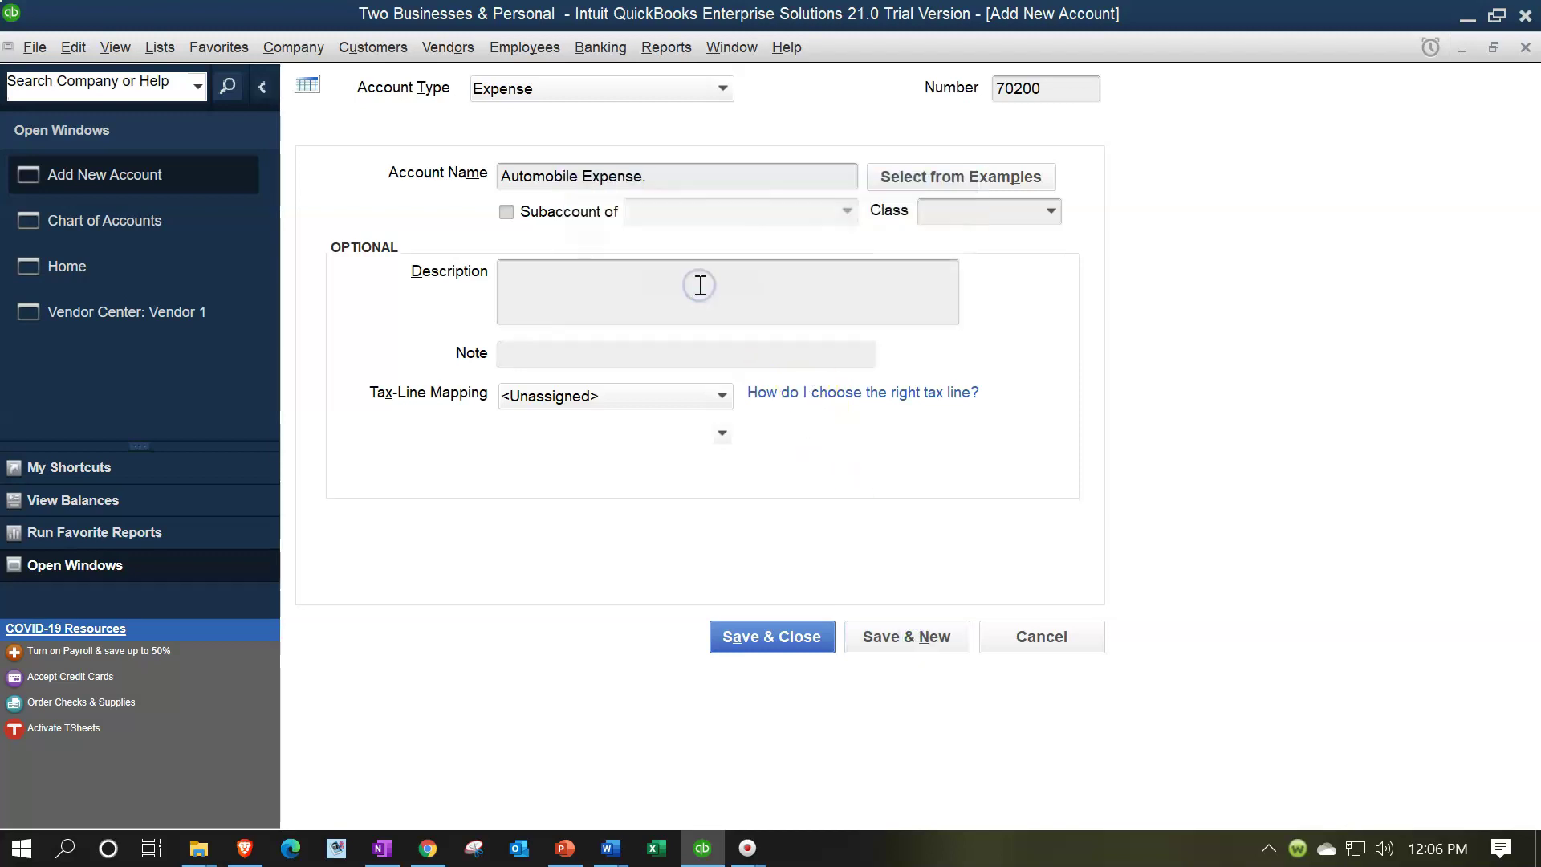
# Step: Number the next expense account 70400 and name it "Bank Service Charges." with a trailing period
pyautogui.press('Tab')
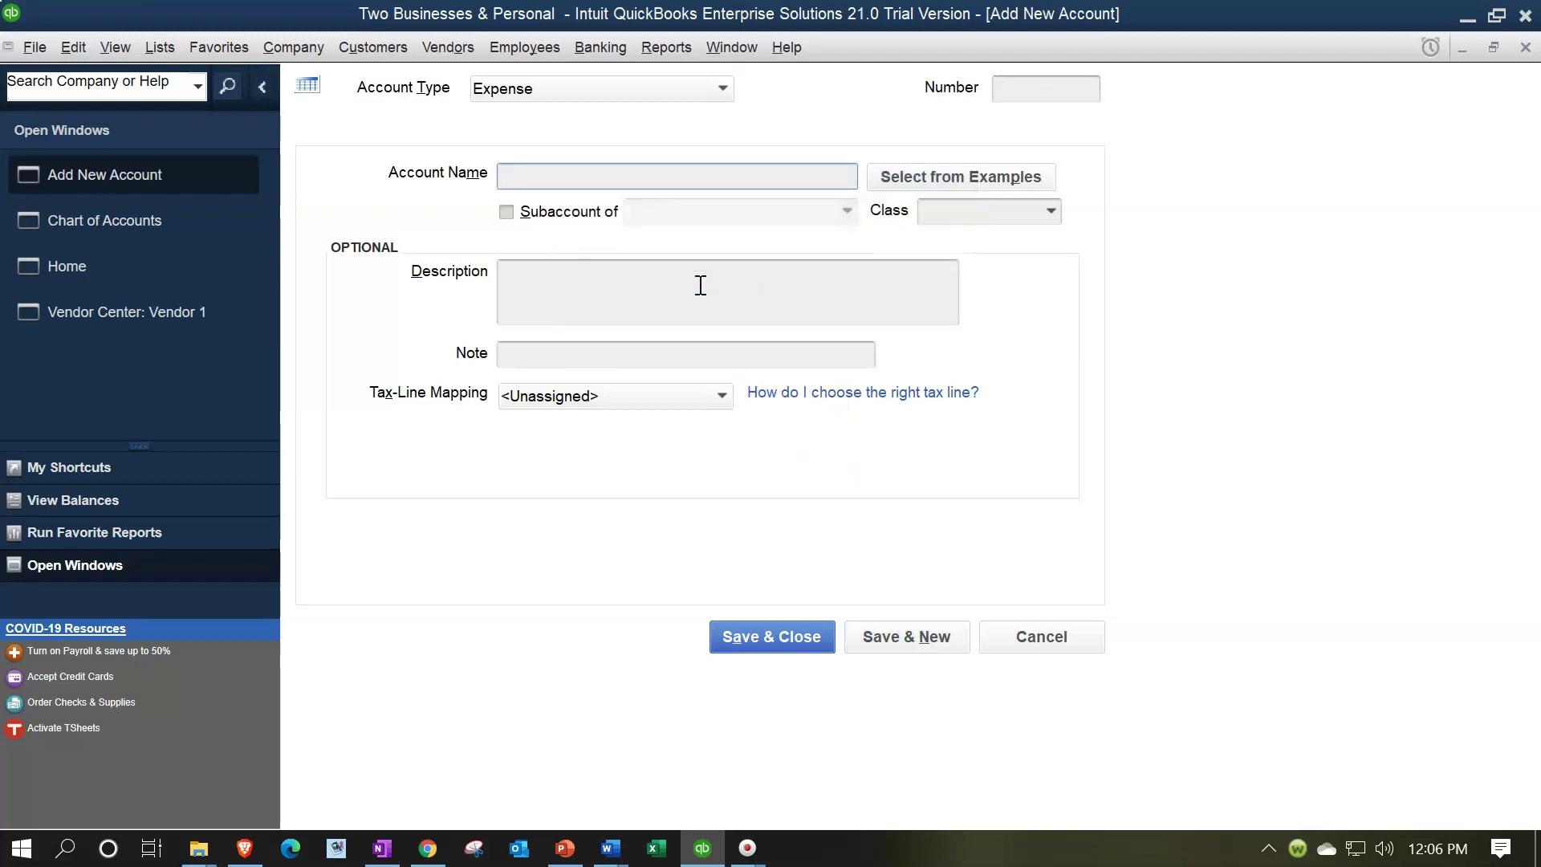
pyautogui.click(1052, 86)
pyautogui.write('70400')
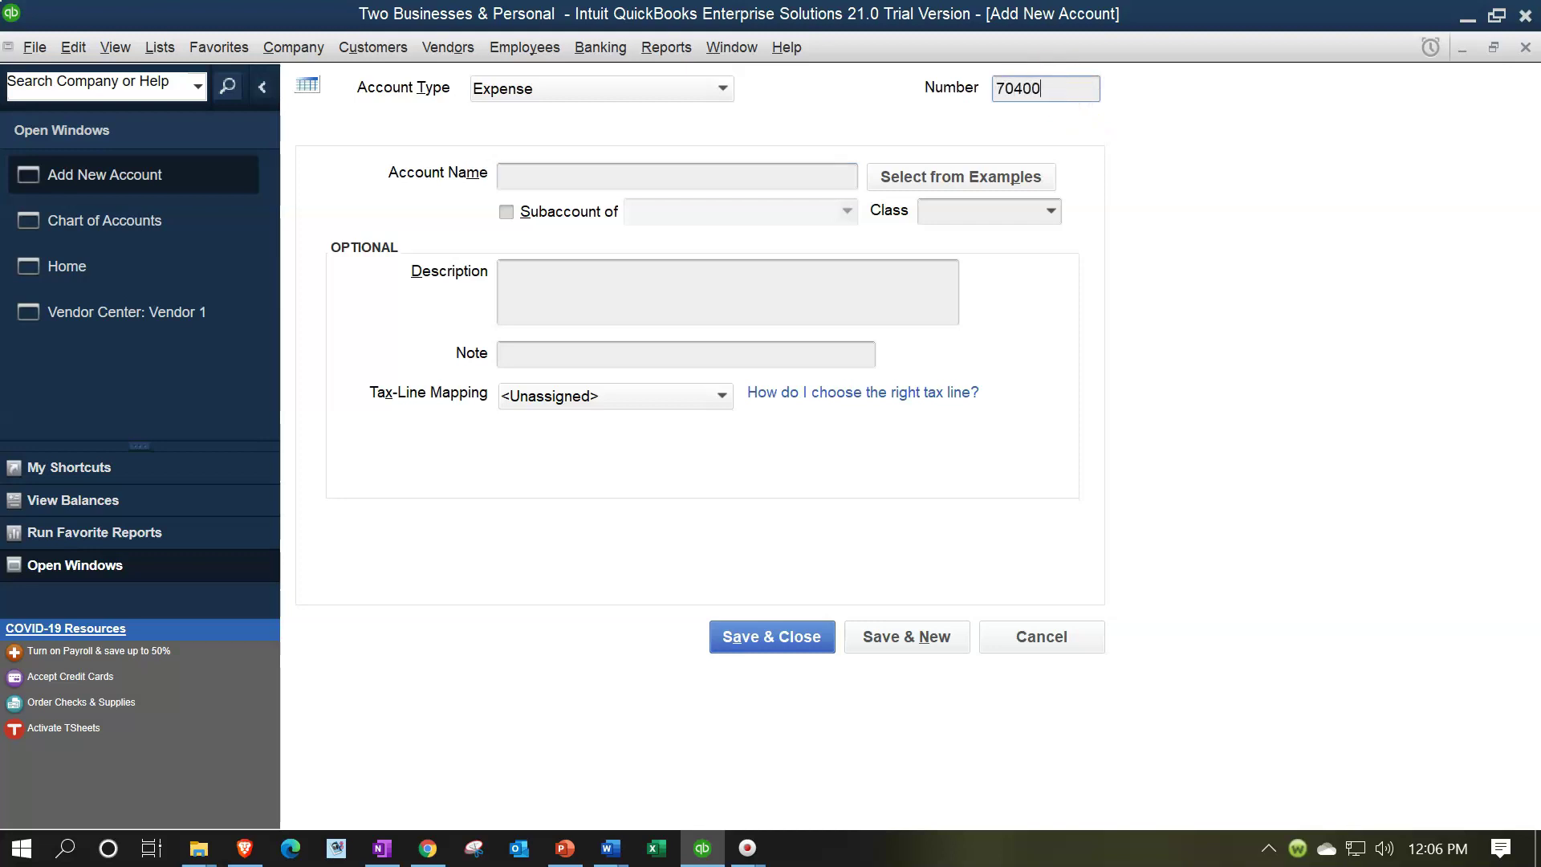
pyautogui.press('Tab')
pyautogui.write('Bank Service Charges')
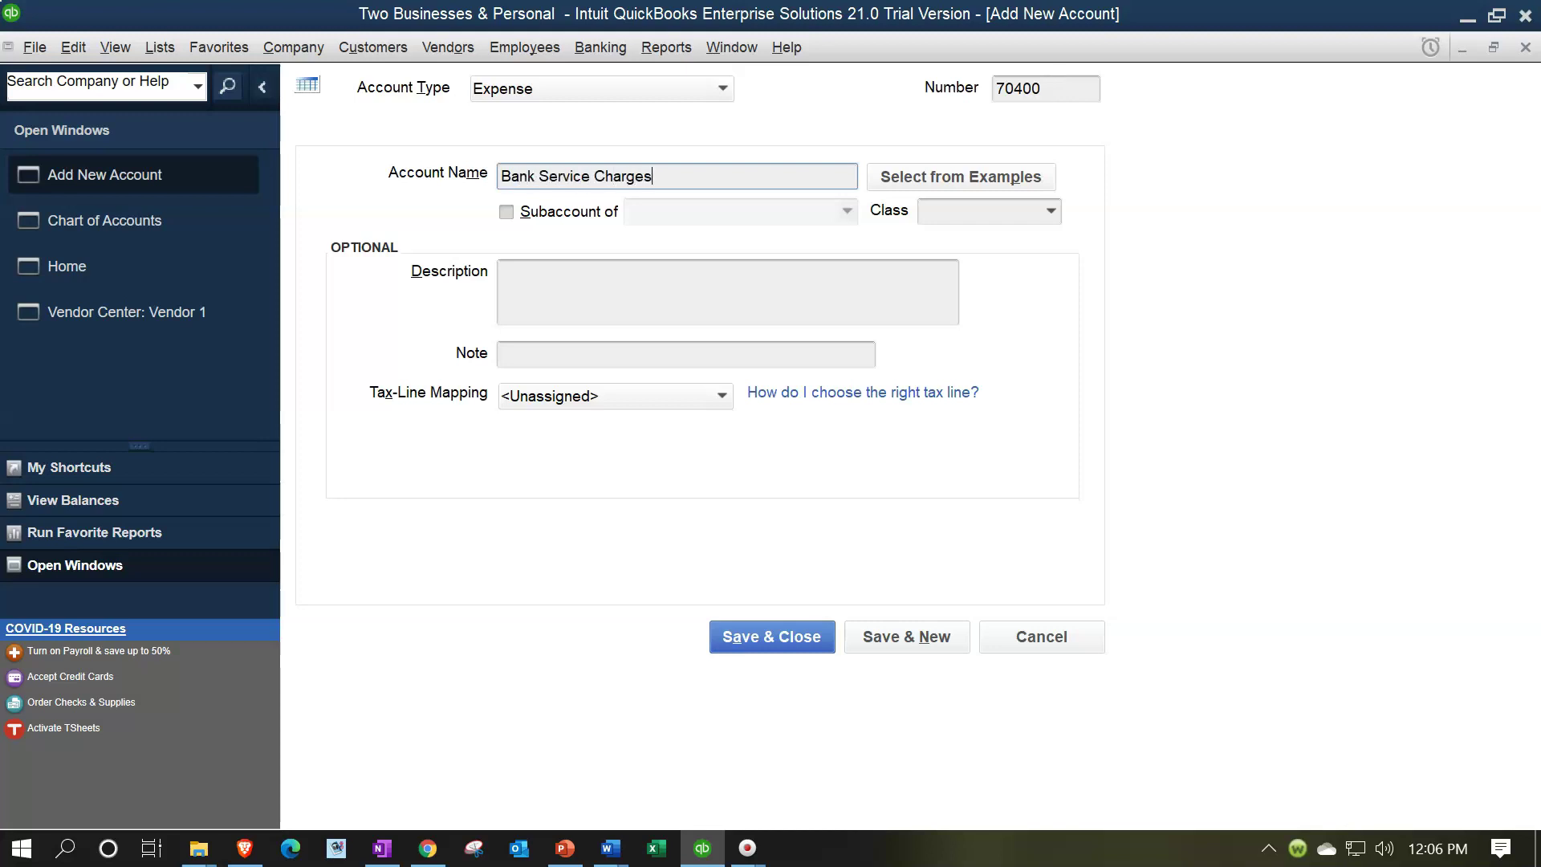
pyautogui.press('Tab')
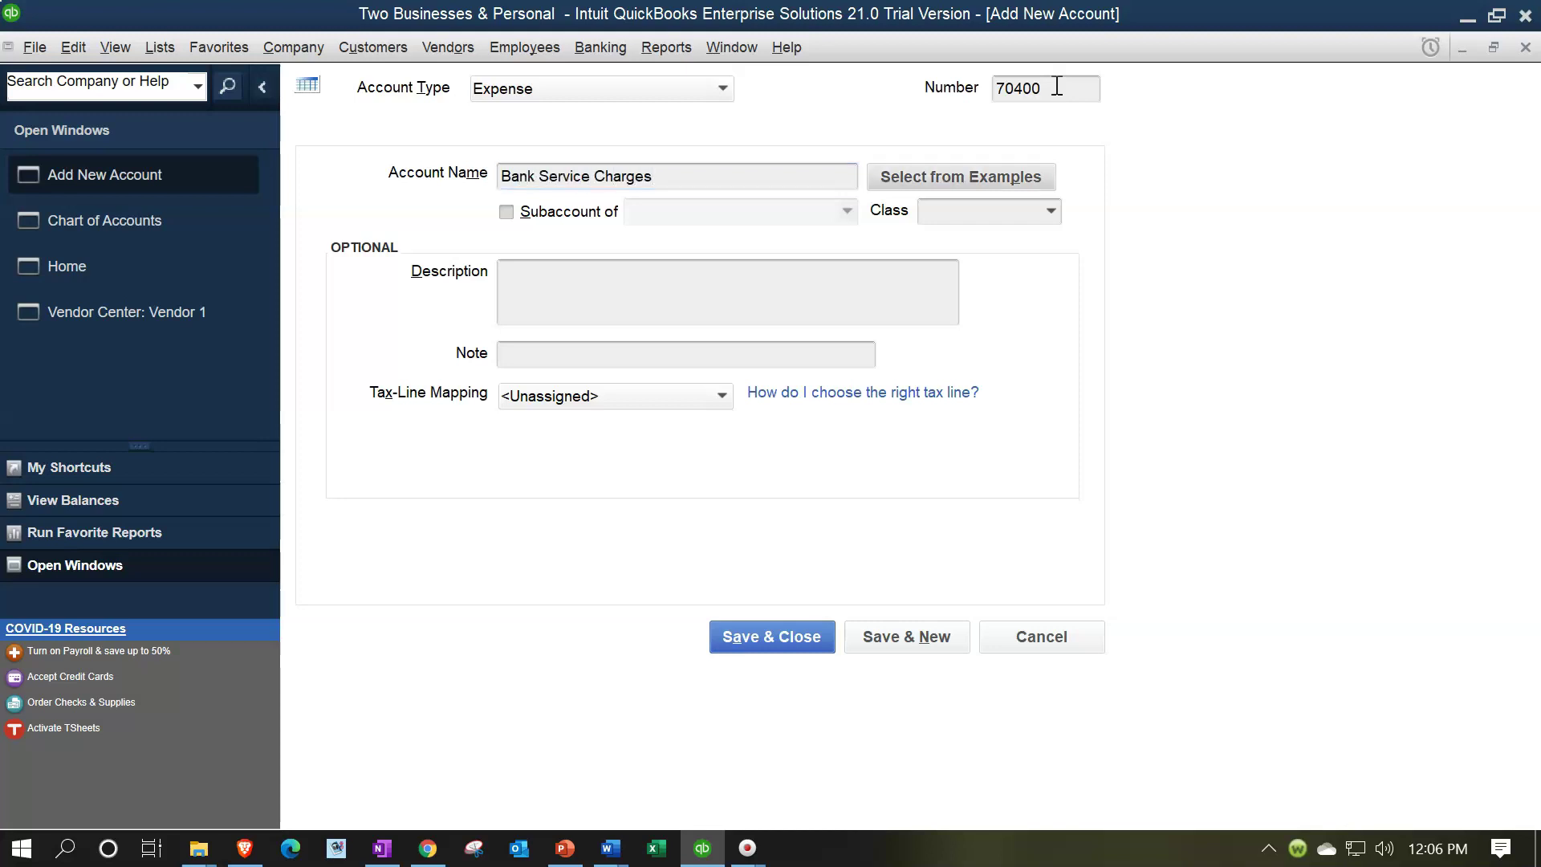
pyautogui.click(754, 178)
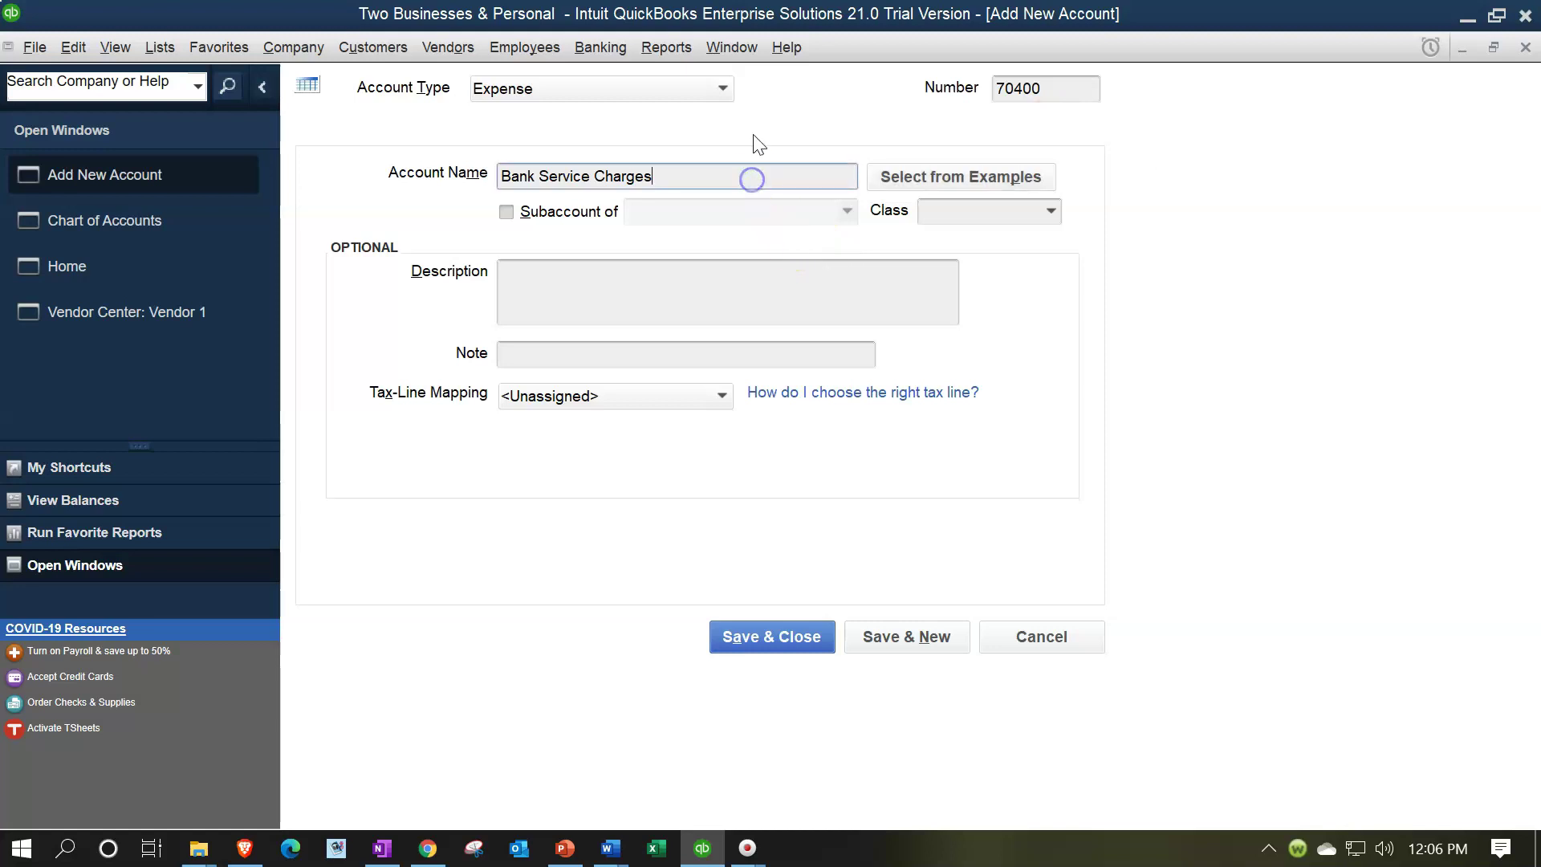
pyautogui.write('.')
# Step: Assign class B2 to the 70400 account and save it, continuing to another new account
pyautogui.click(888, 638)
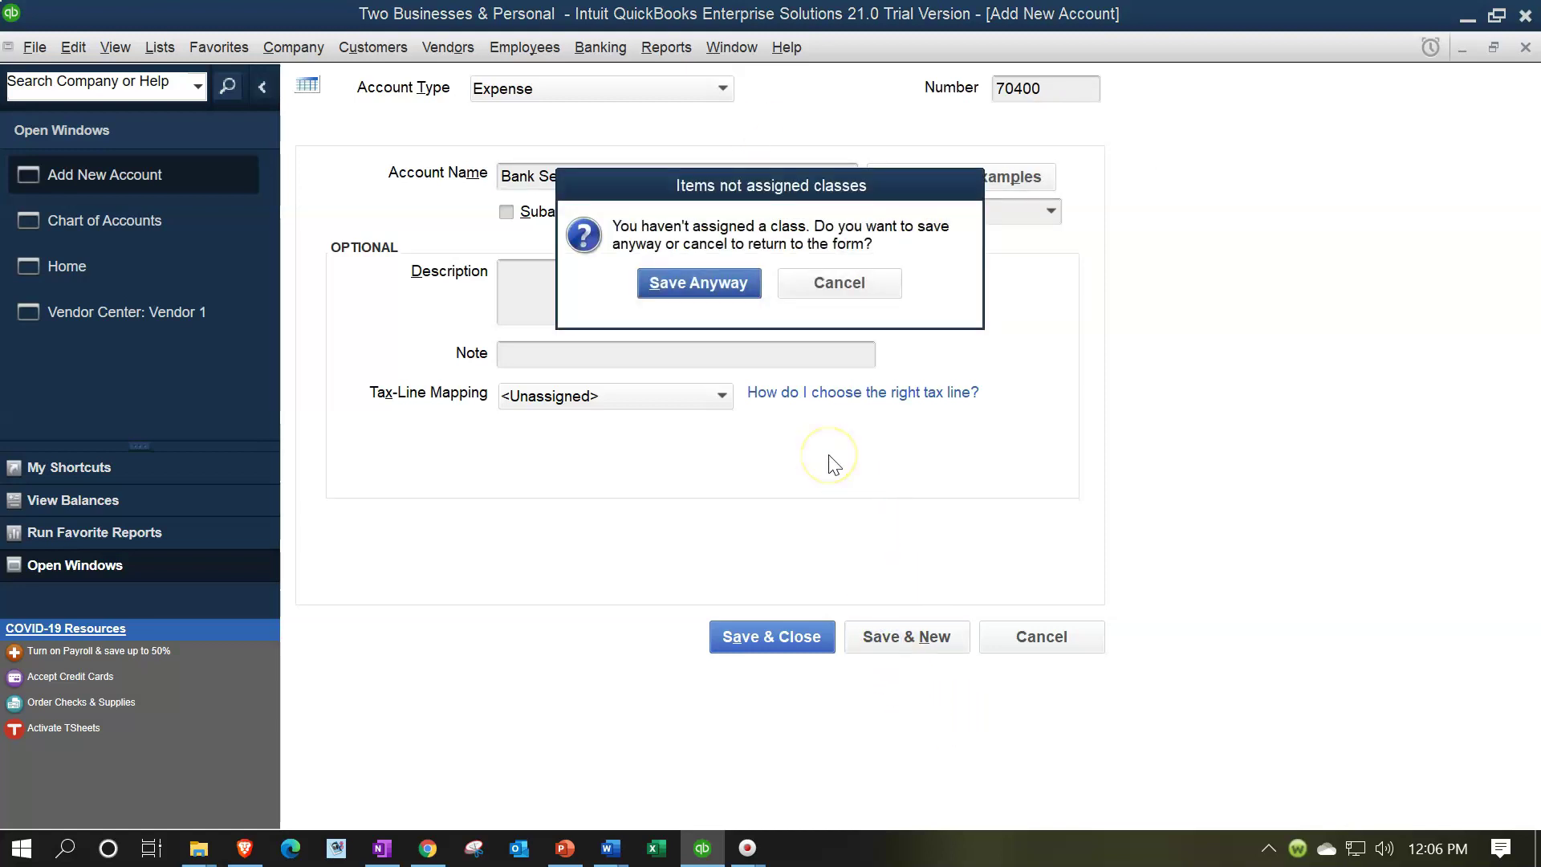
pyautogui.click(827, 291)
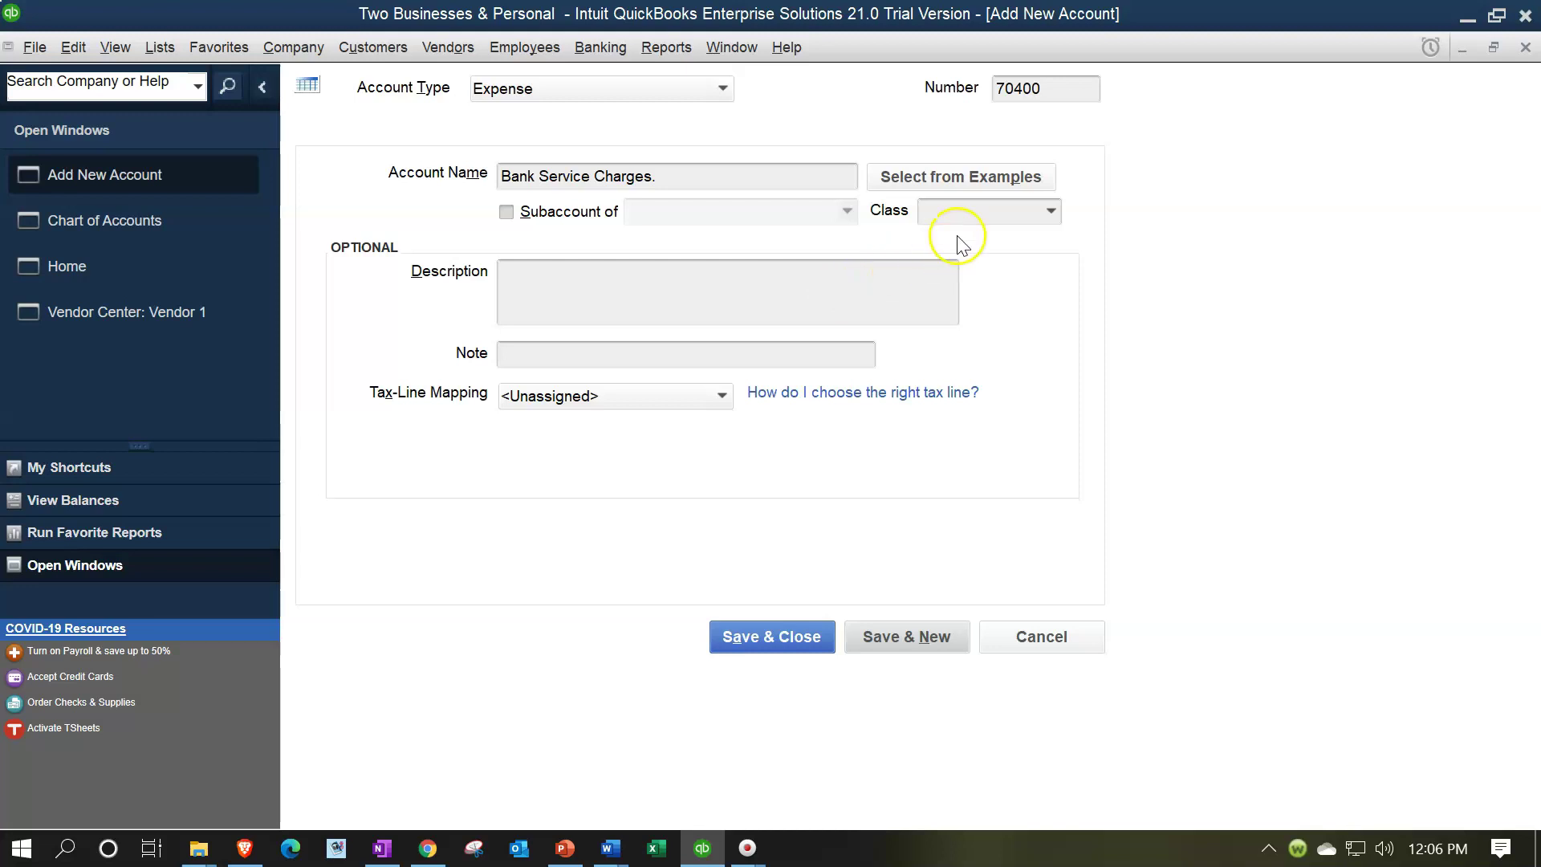
pyautogui.click(1053, 213)
pyautogui.click(952, 309)
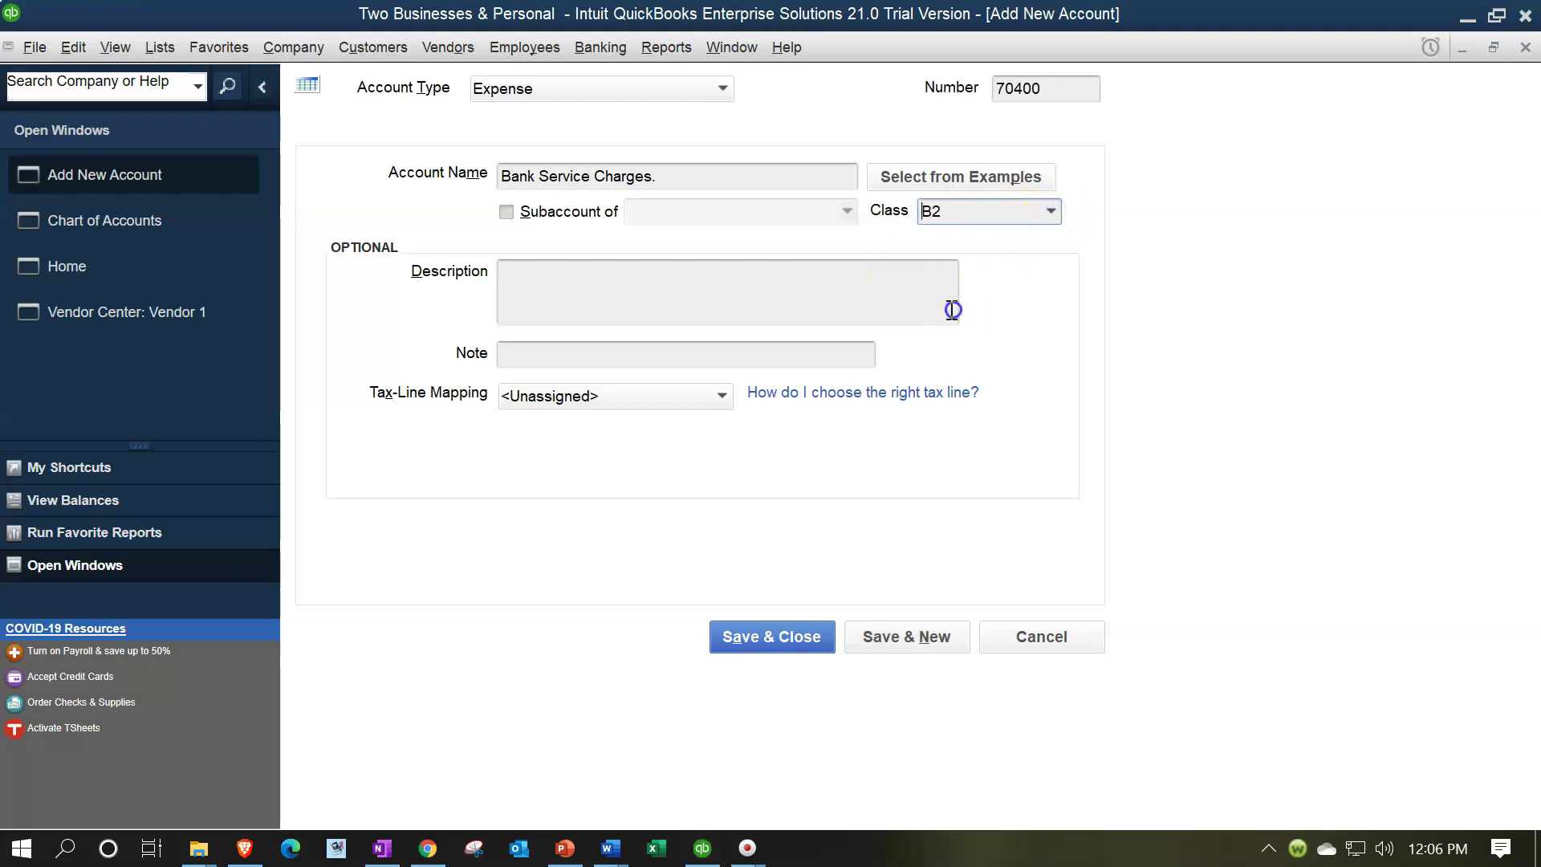
pyautogui.click(880, 639)
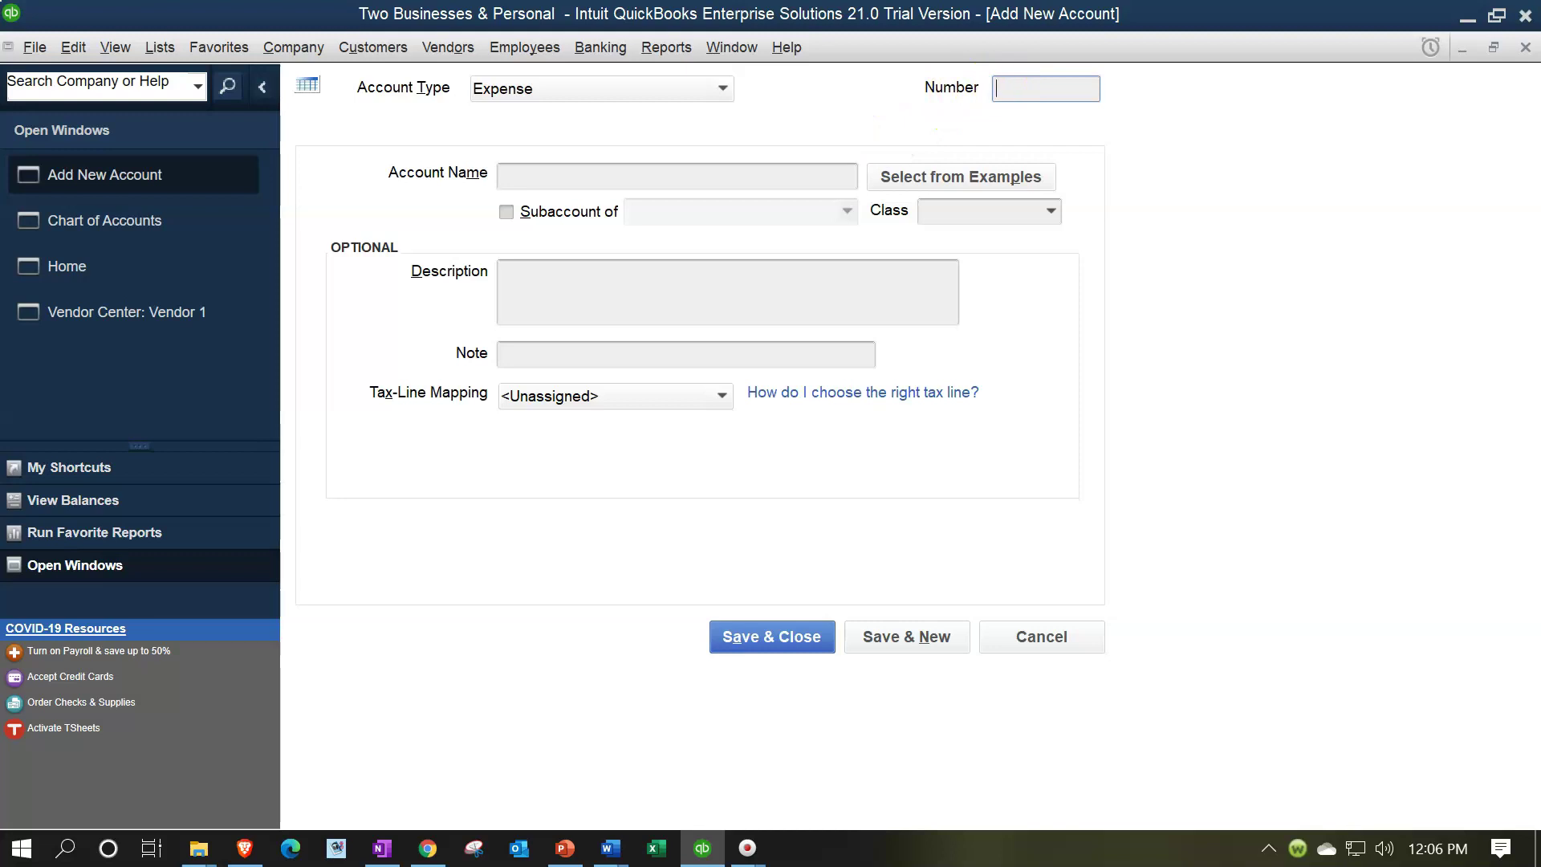
# Step: Number the new expense account 71700, name it "Computer and Internet Expenses" and assign class B2
pyautogui.write('71700')
pyautogui.press('Tab')
pyautogui.write('Computer and Internet Expen')
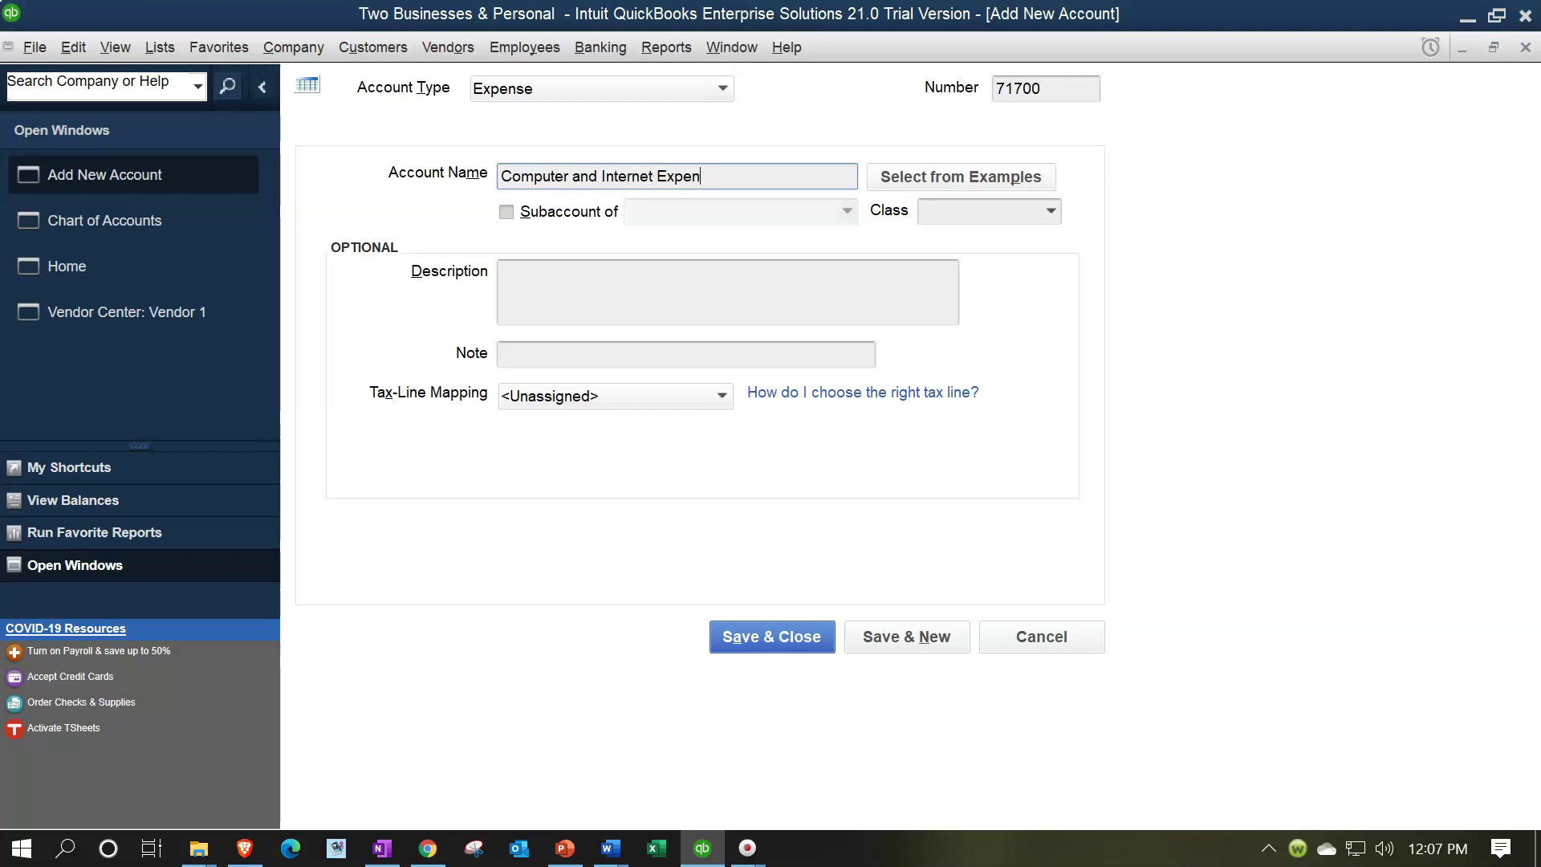
pyautogui.write('ses')
pyautogui.press('Tab')
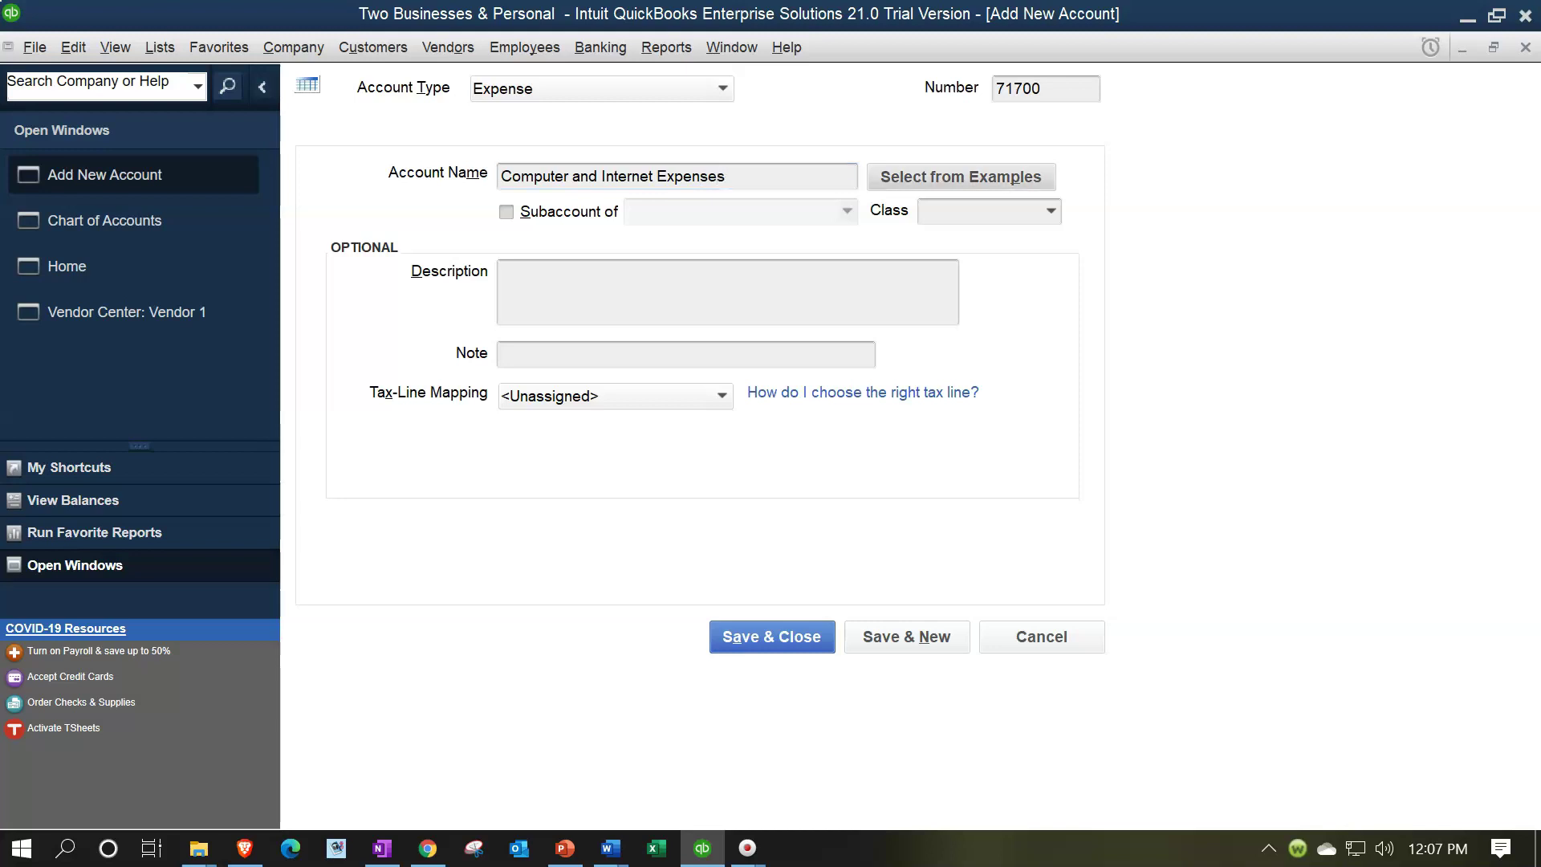
pyautogui.click(1049, 211)
pyautogui.click(955, 315)
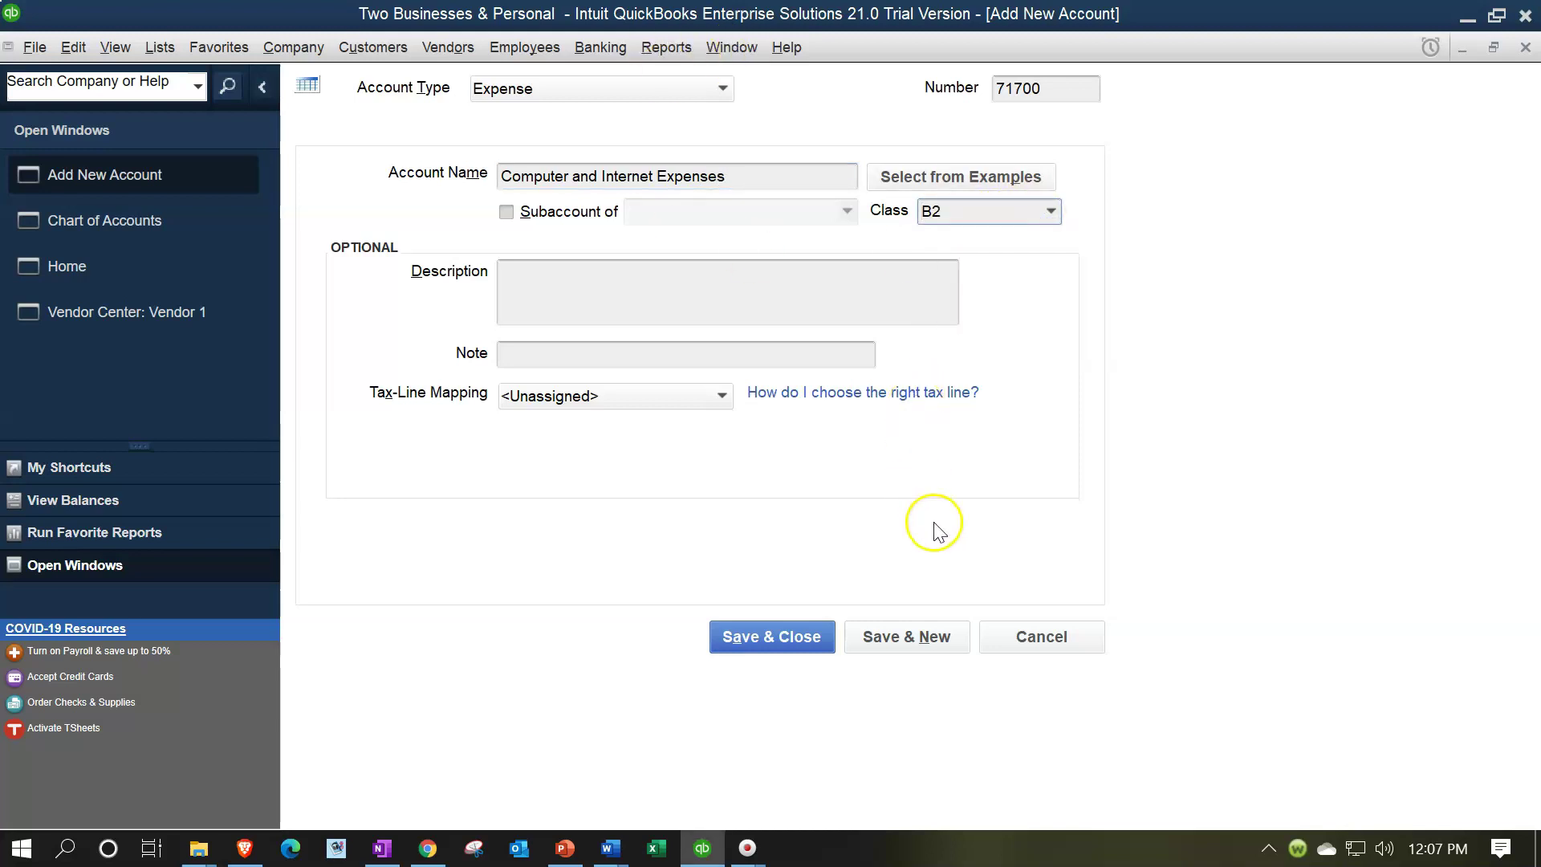
# Step: Add a trailing period to the 71700 account's name and save it, continuing to another new account
pyautogui.click(937, 636)
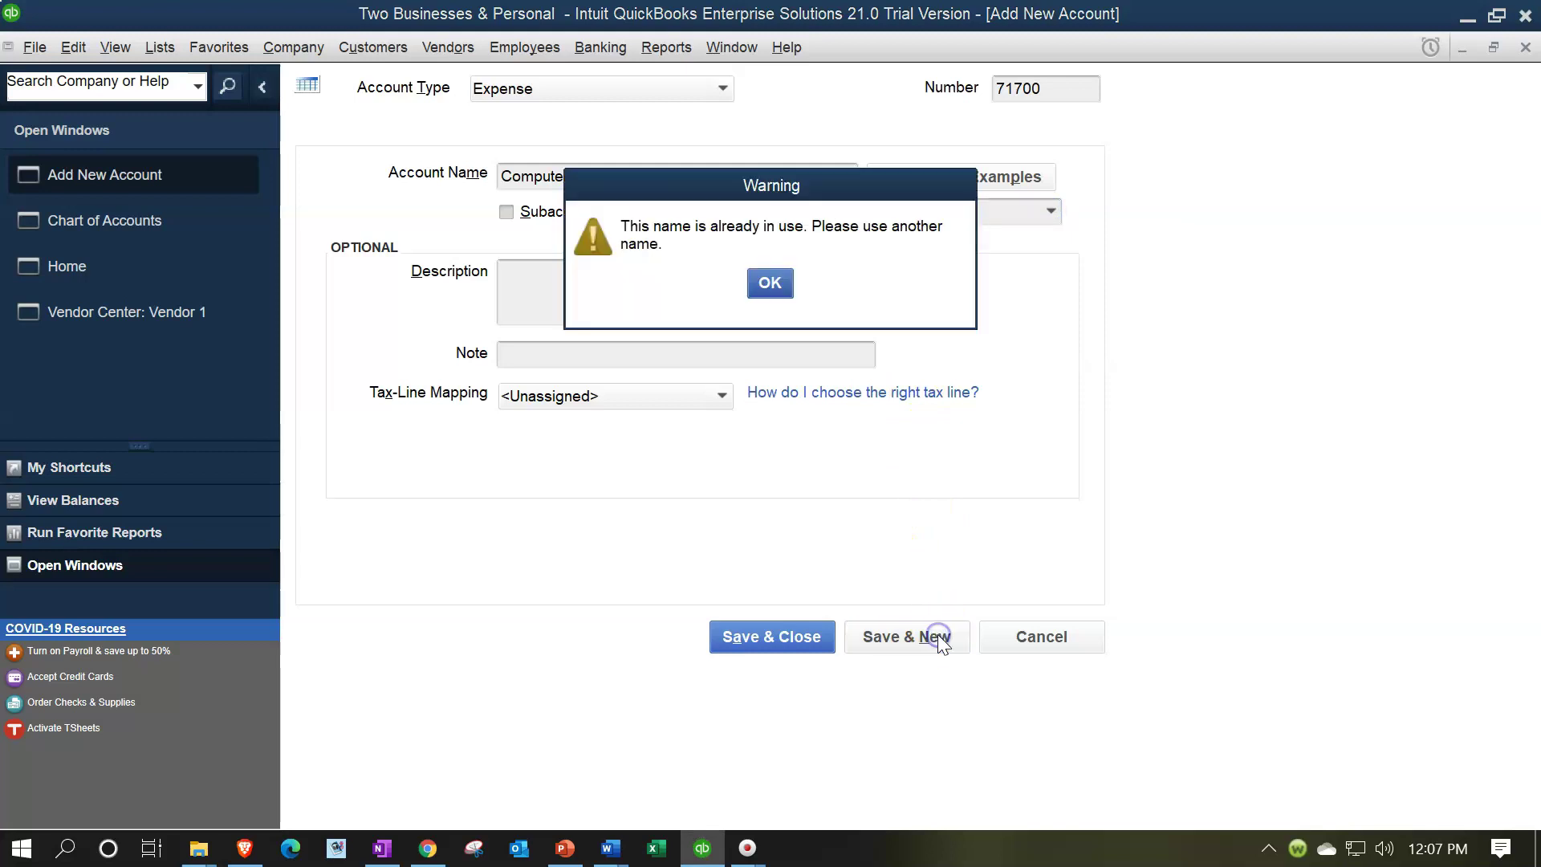
pyautogui.click(769, 283)
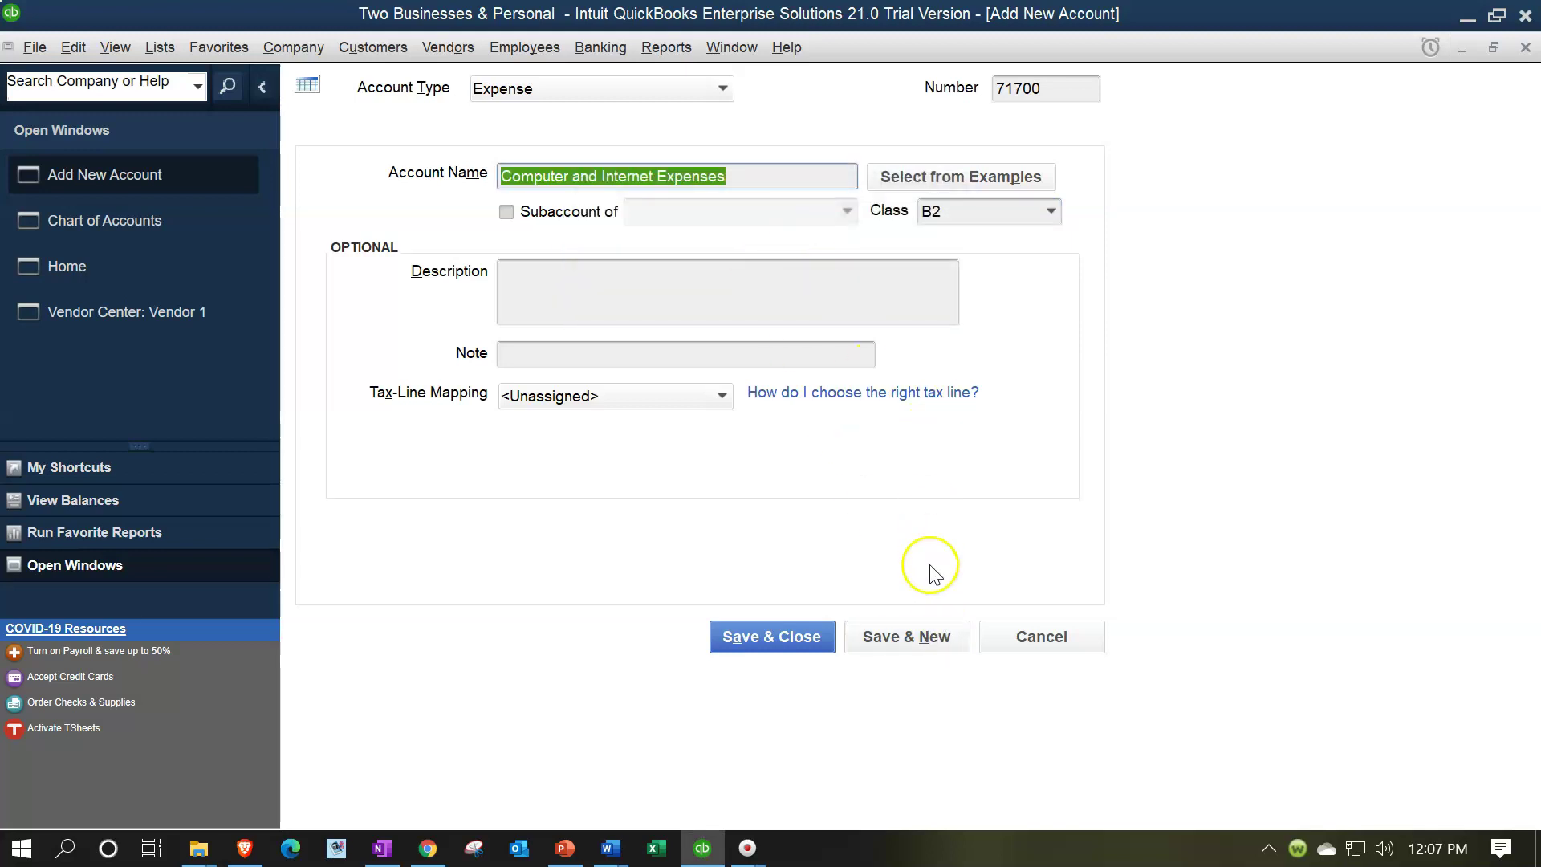
pyautogui.click(750, 171)
pyautogui.write('.')
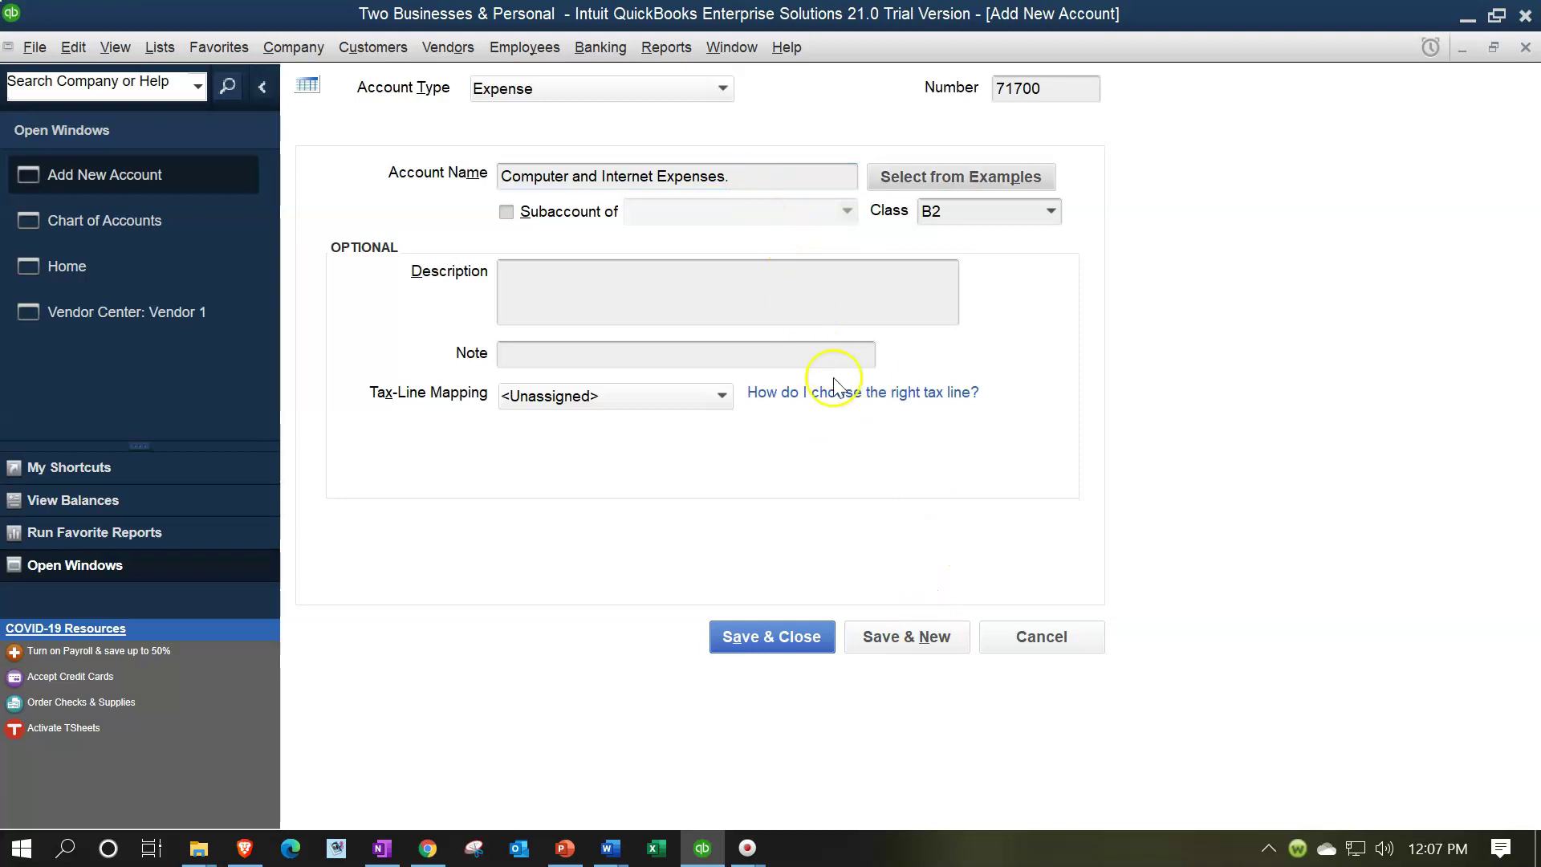
pyautogui.click(909, 638)
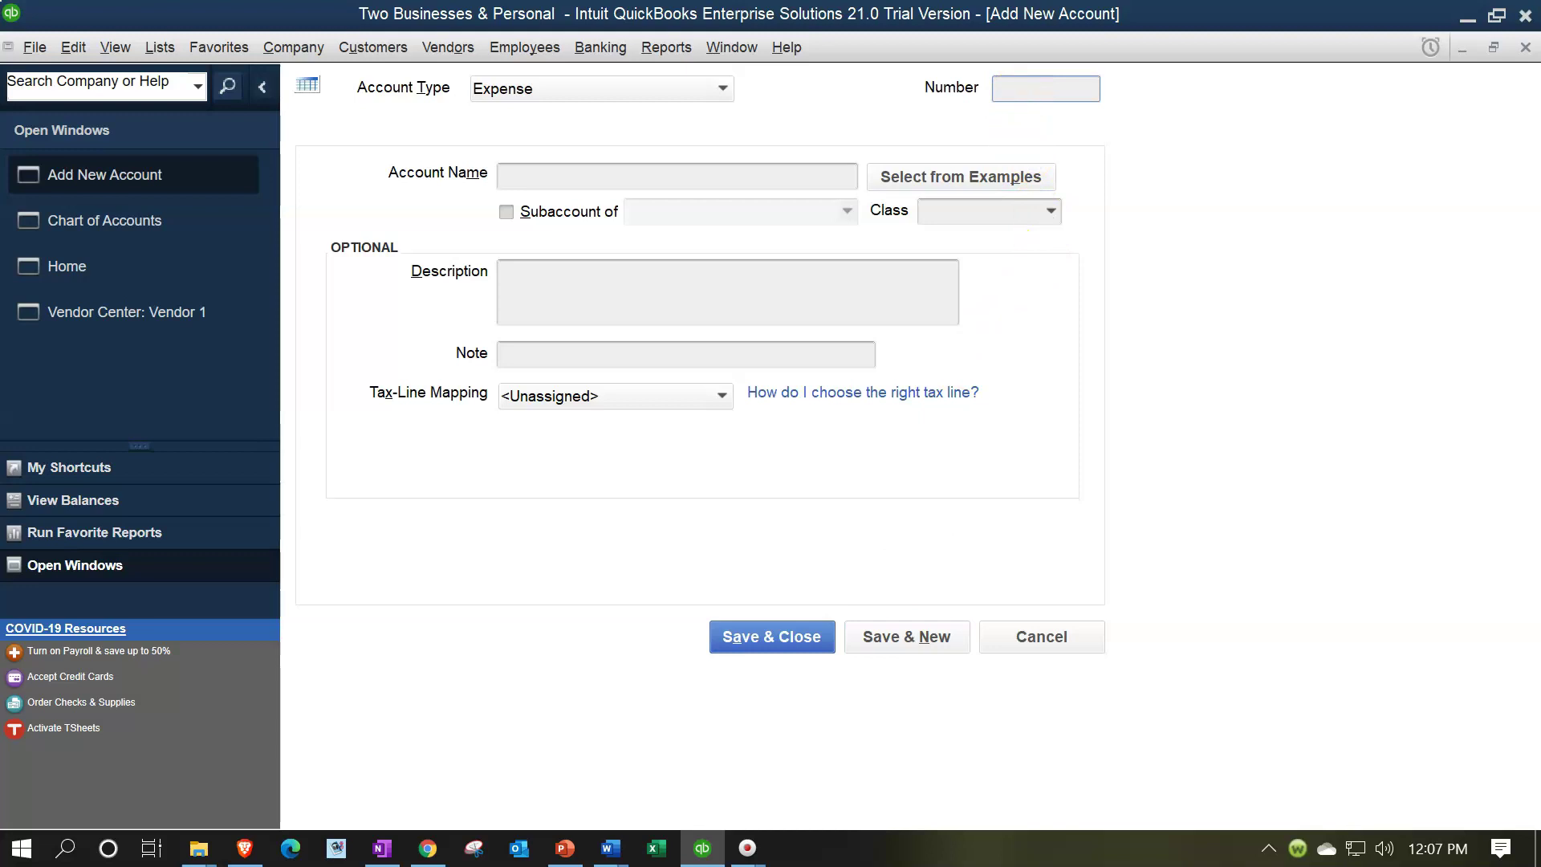
# Step: Create expense account 72400 named "Depreciation Expense." with class B2 and save it, continuing to another new account
pyautogui.write('72400')
pyautogui.press('Tab')
pyautogui.write('Depre')
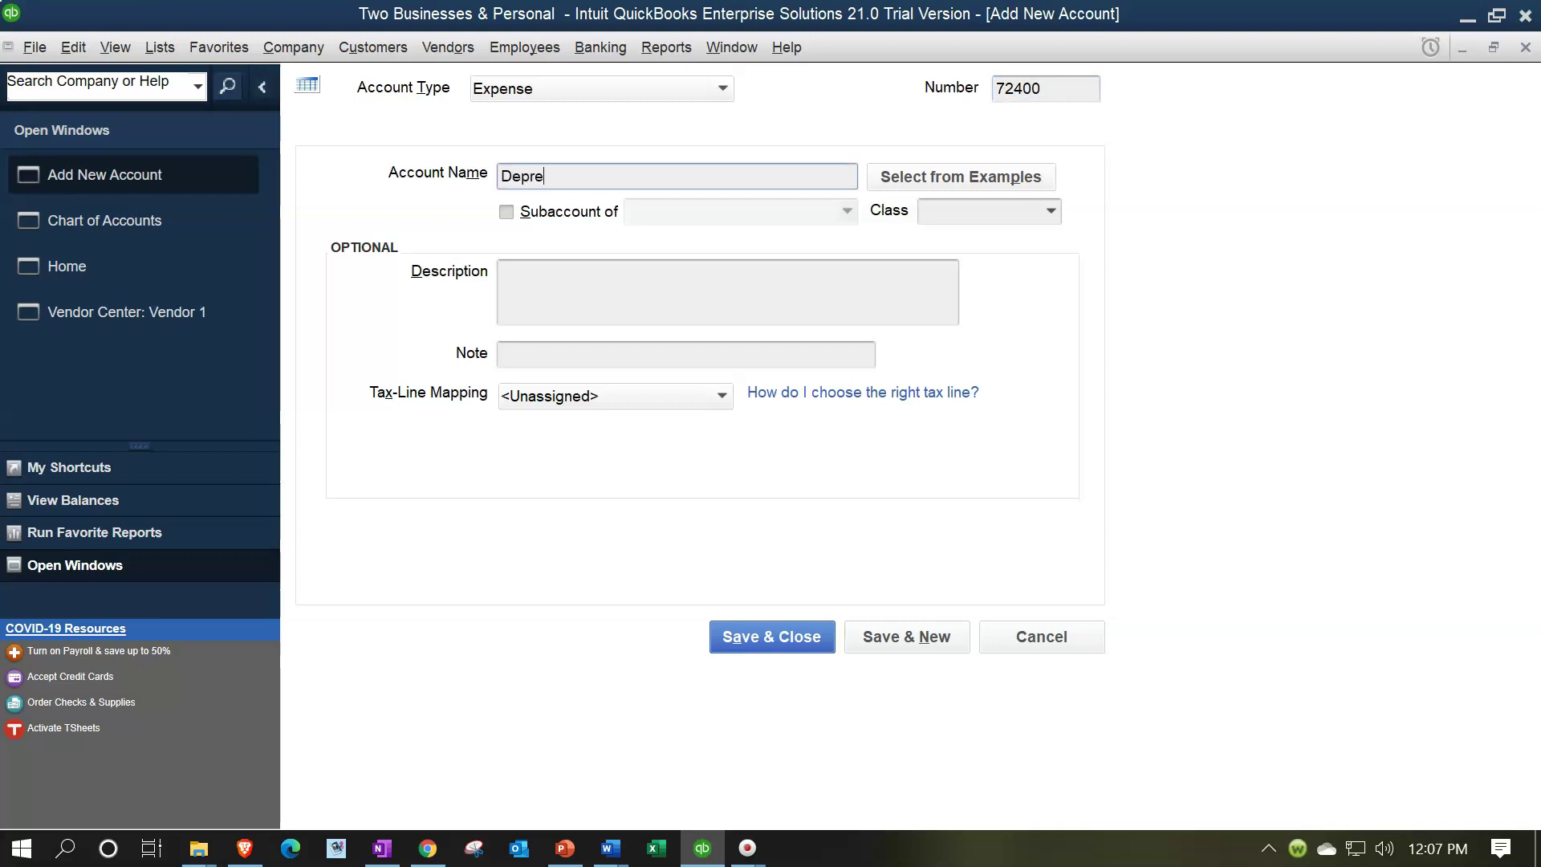
pyautogui.write('ciation Expense')
pyautogui.press('Tab')
pyautogui.press('Tab')
pyautogui.press('Tab')
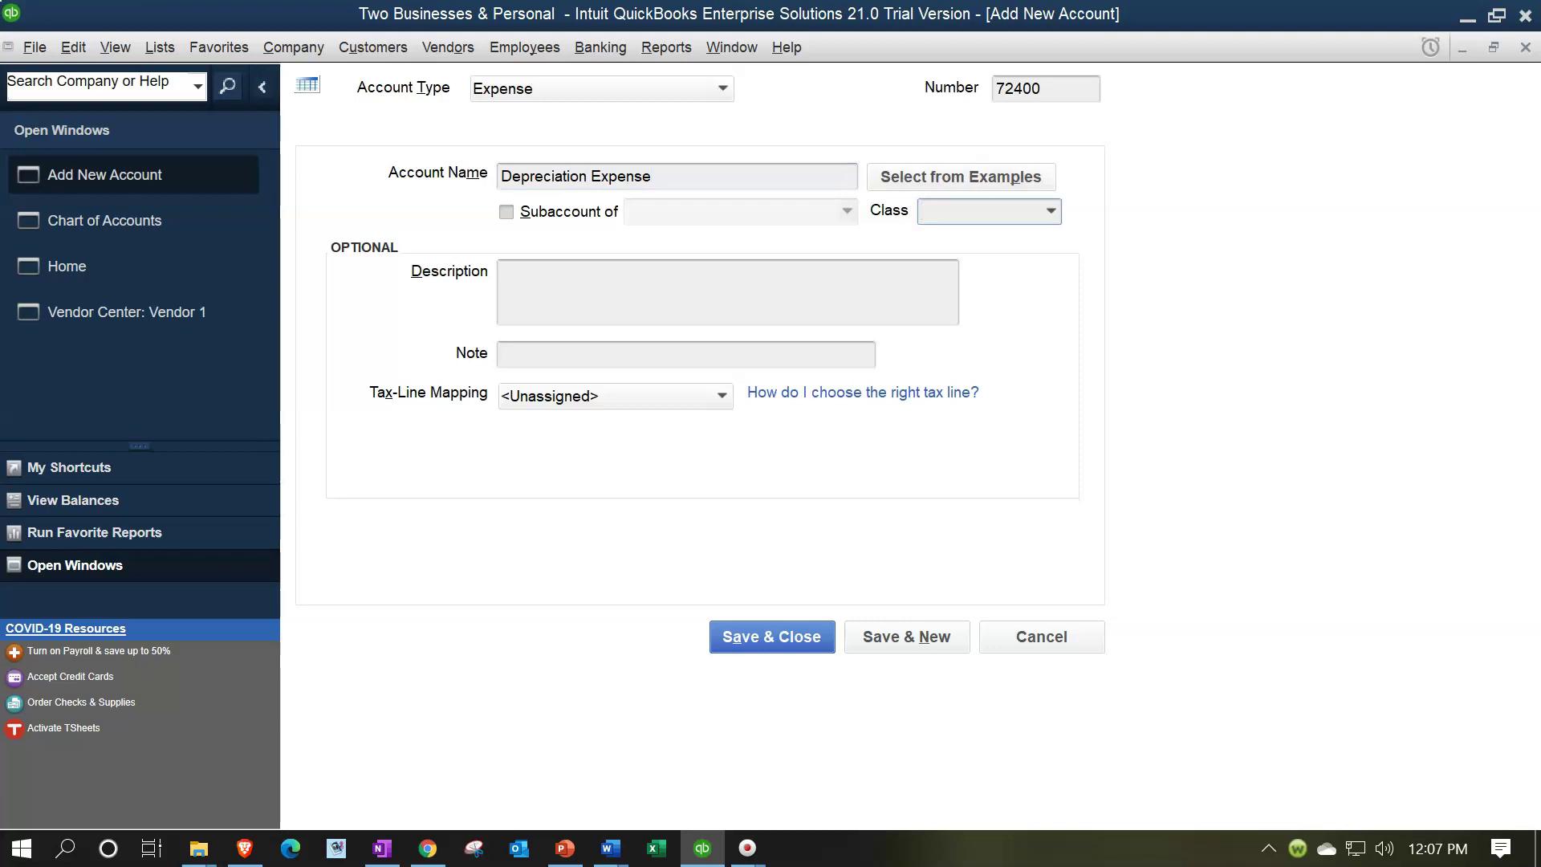
pyautogui.write('B2')
pyautogui.press('Tab')
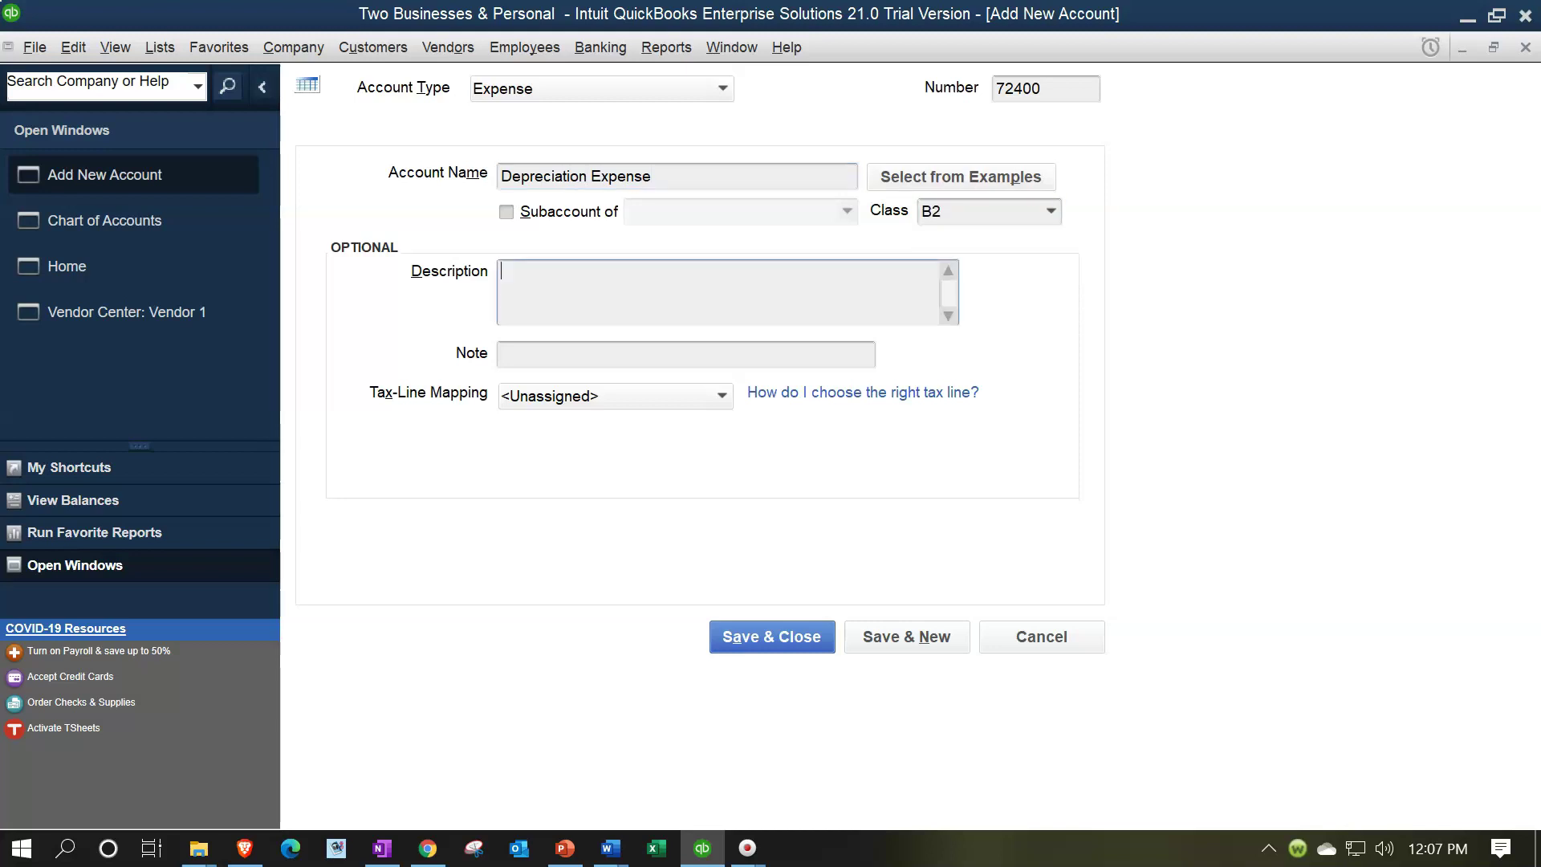
pyautogui.click(666, 178)
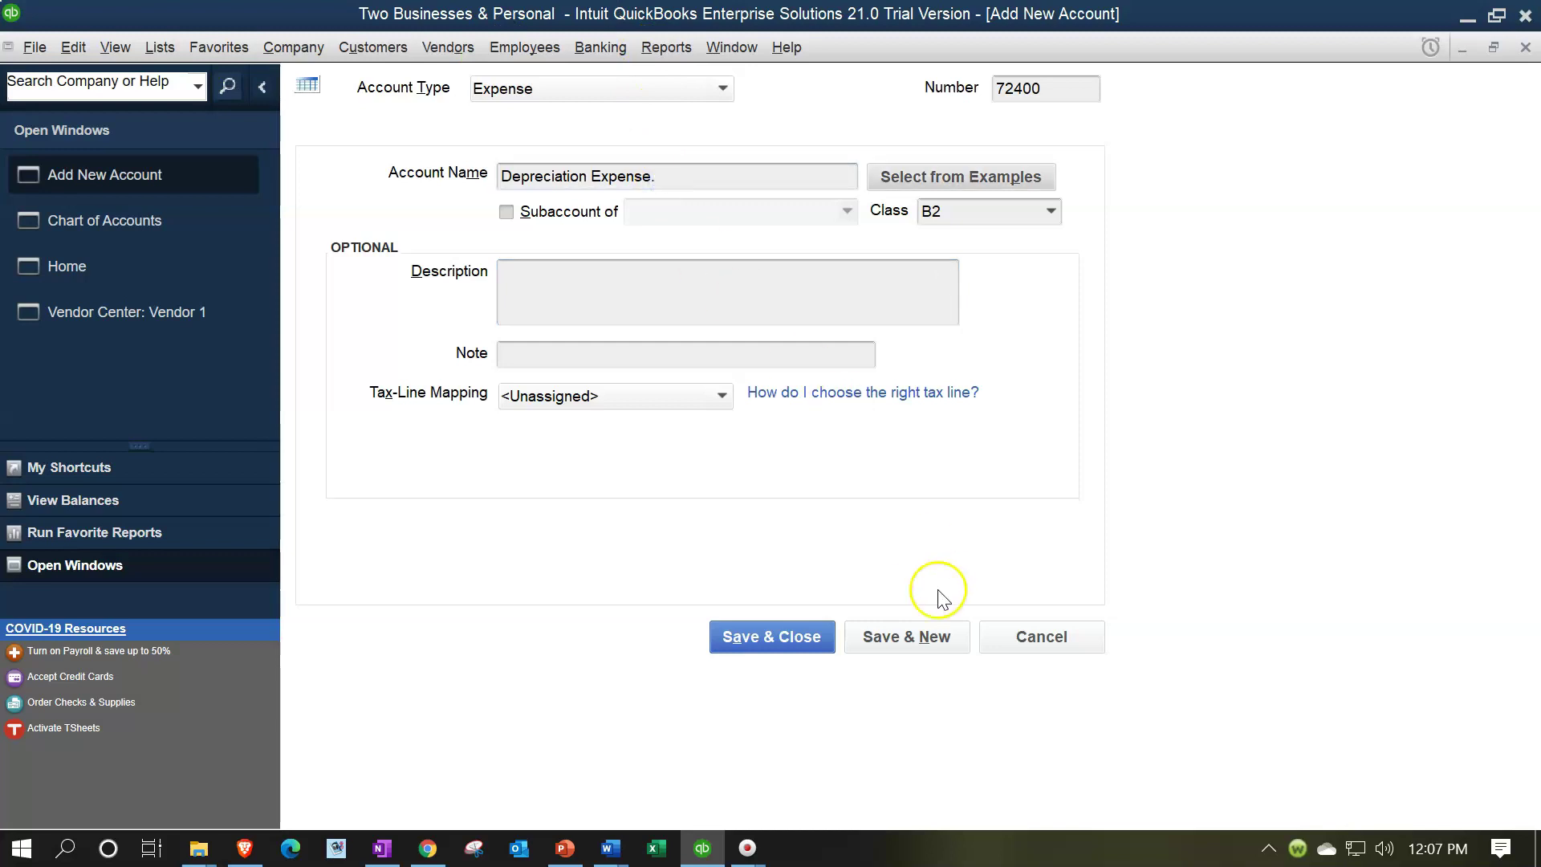
pyautogui.click(915, 642)
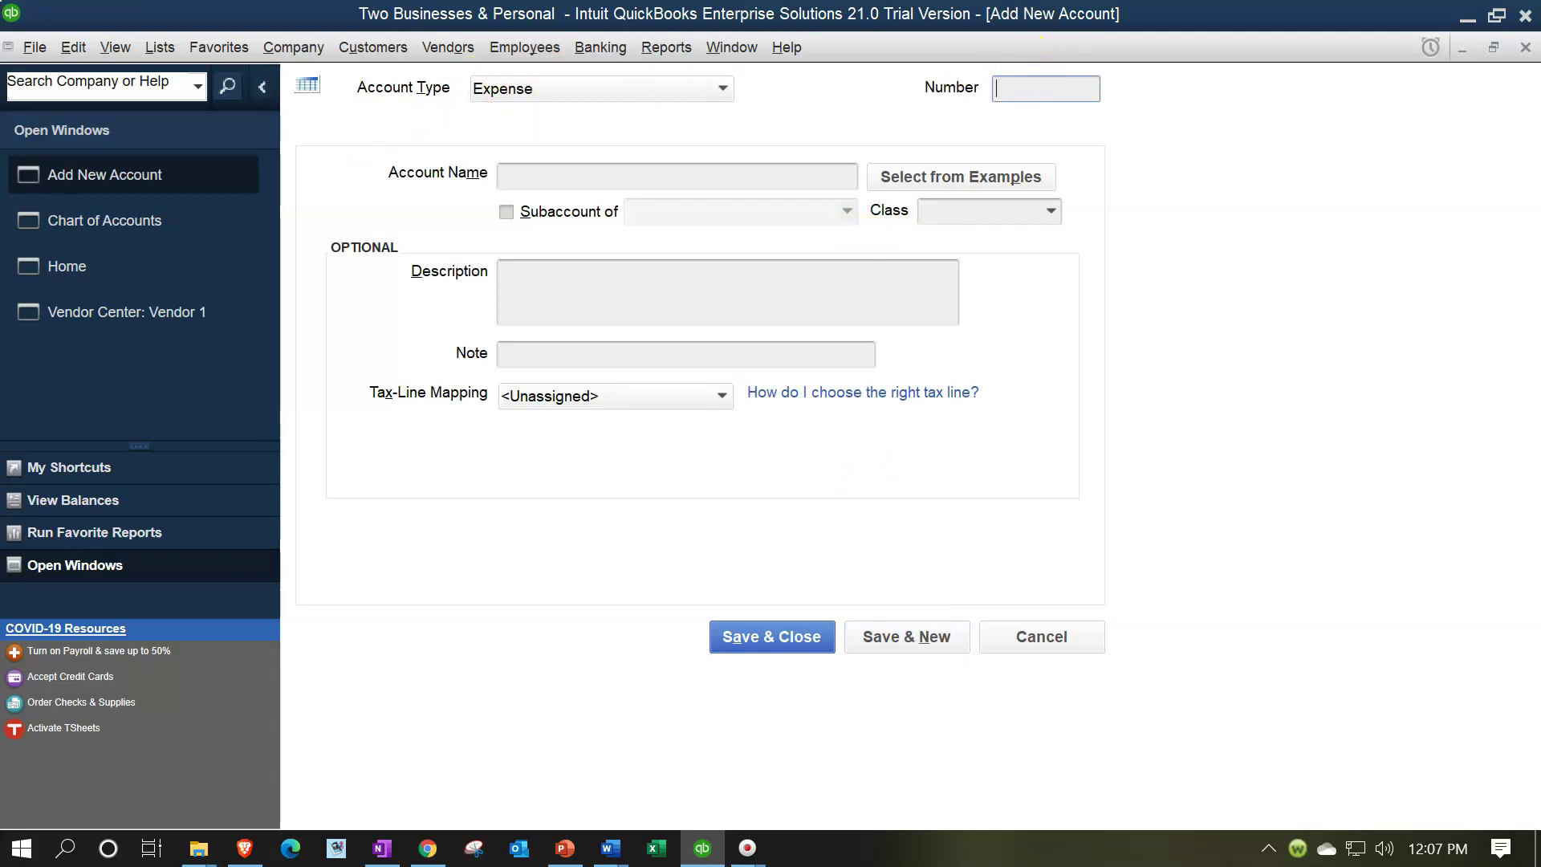
# Step: Create expense account 72500 named "Dues and Subscriptions." with class B2 and save it, continuing to another new account
pyautogui.write('72500')
pyautogui.press('Tab')
pyautogui.write('Due')
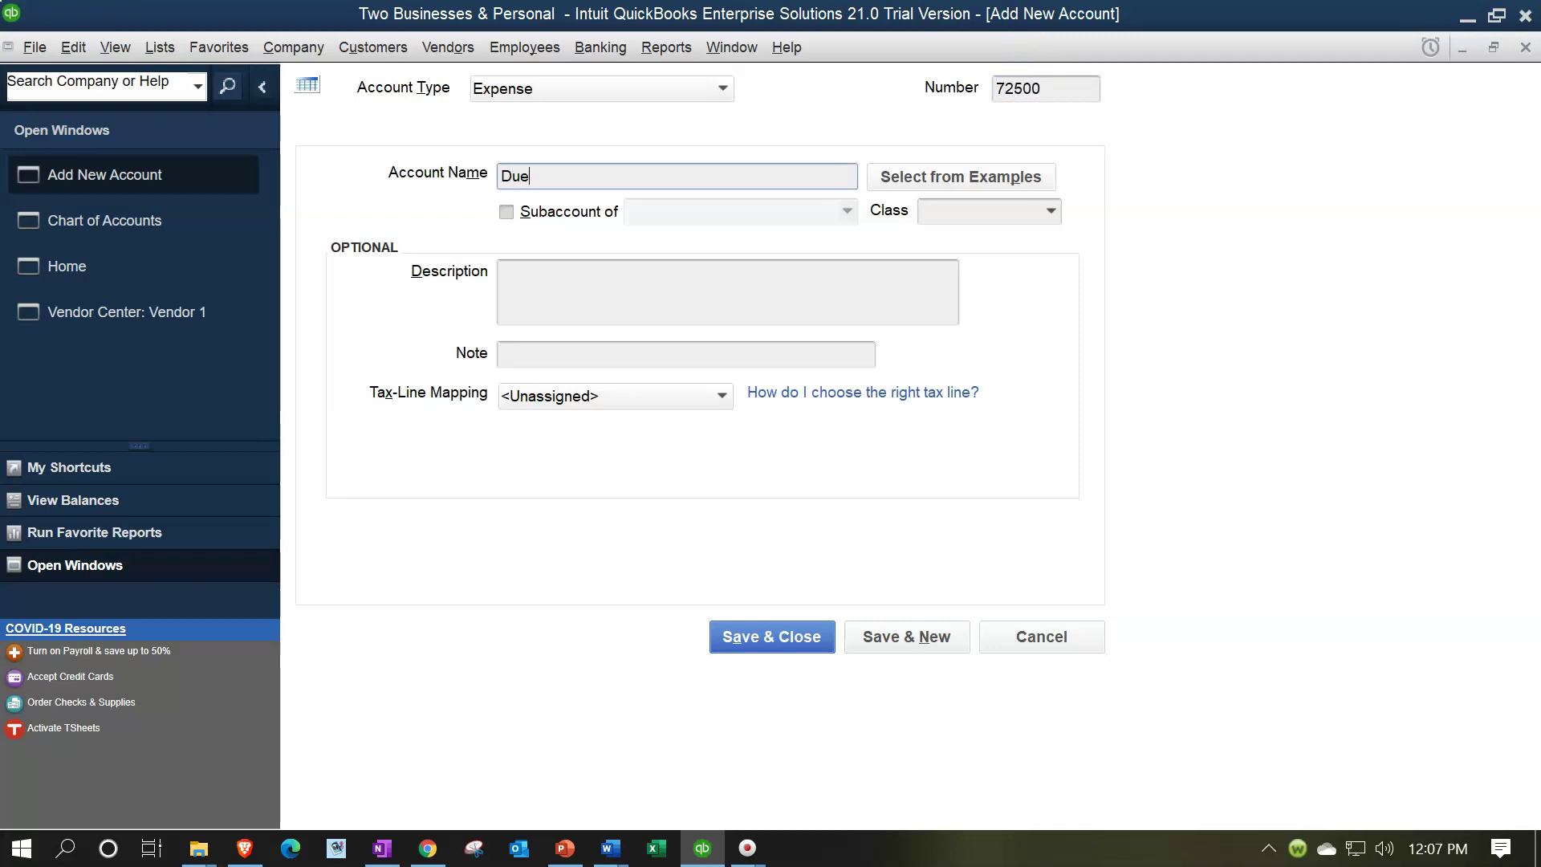
pyautogui.write('s and Subscriptions.')
pyautogui.press('Tab')
pyautogui.press('Tab')
pyautogui.press('Tab')
pyautogui.write('B')
pyautogui.press('Down')
pyautogui.press('Tab')
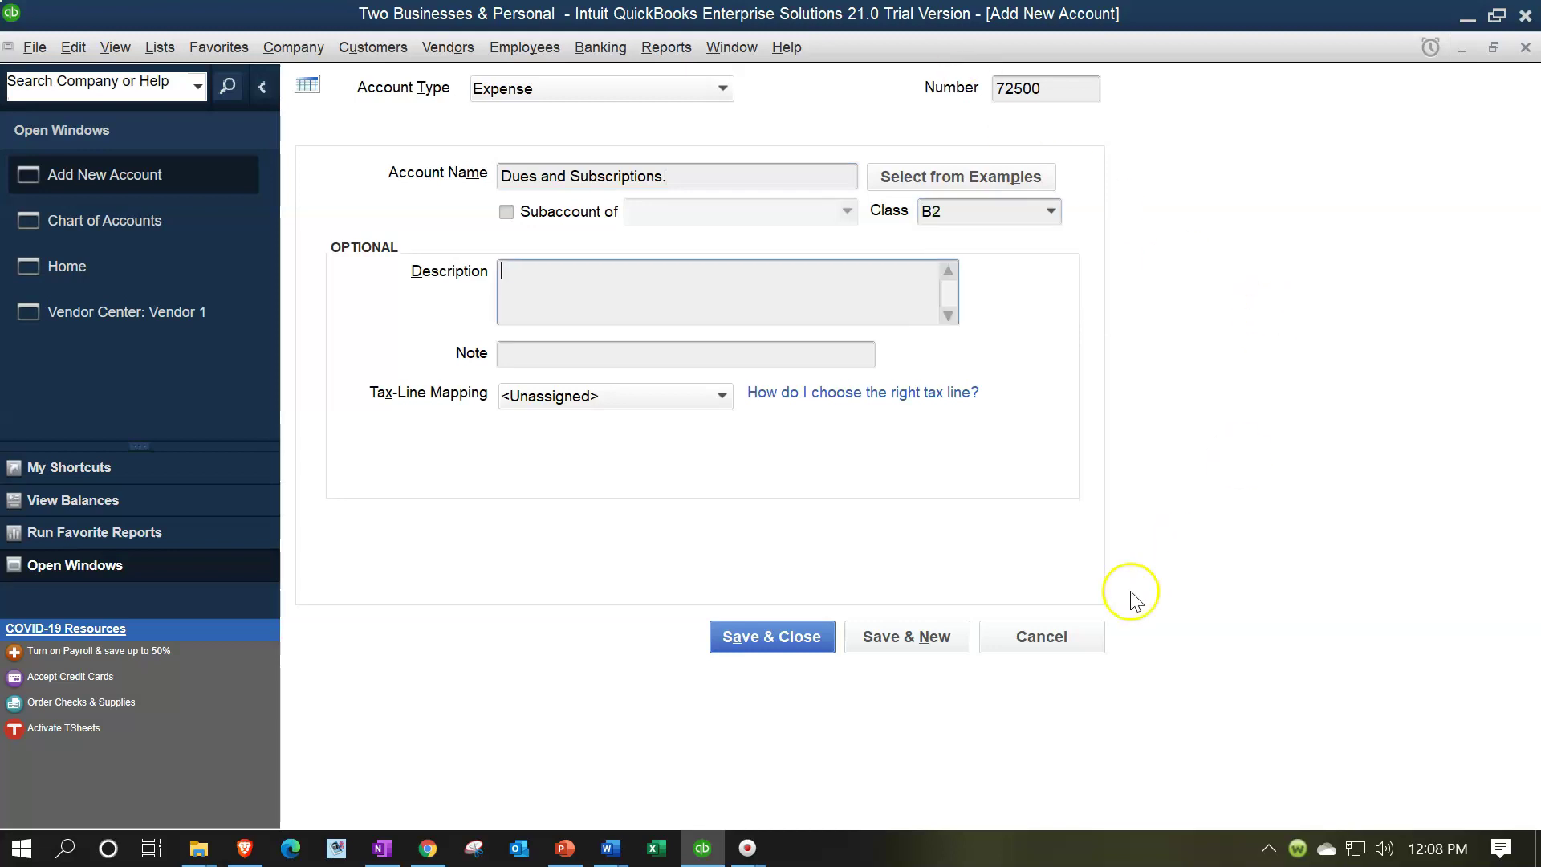
pyautogui.click(923, 636)
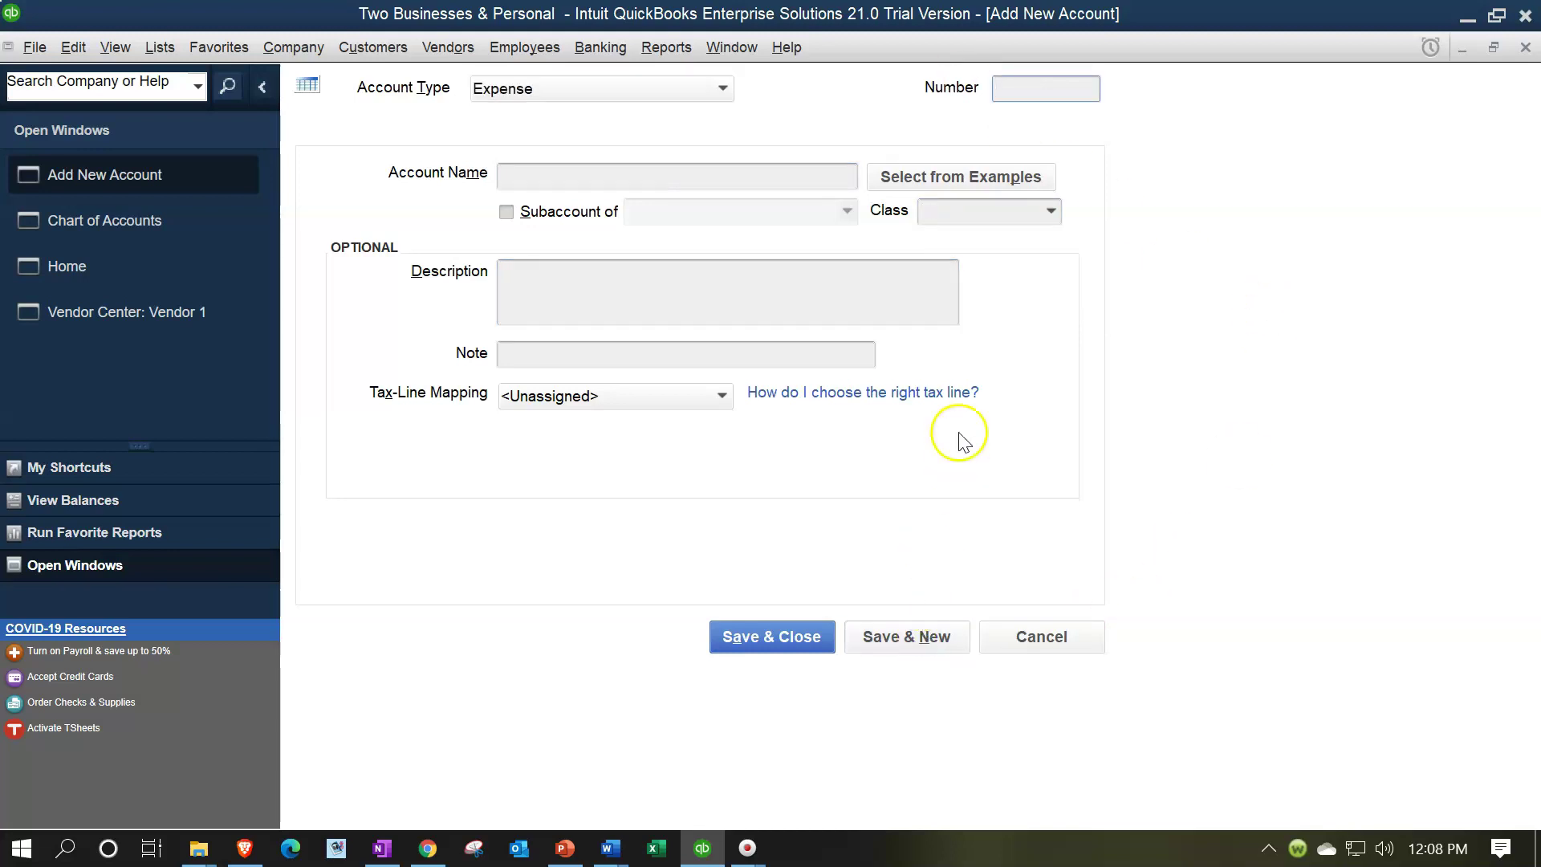
# Step: Create expense account 7330 named "Insurance Expense." with class B2, then save it and return to the chart of accounts
pyautogui.write('7330')
pyautogui.press('Tab')
pyautogui.write('Insur')
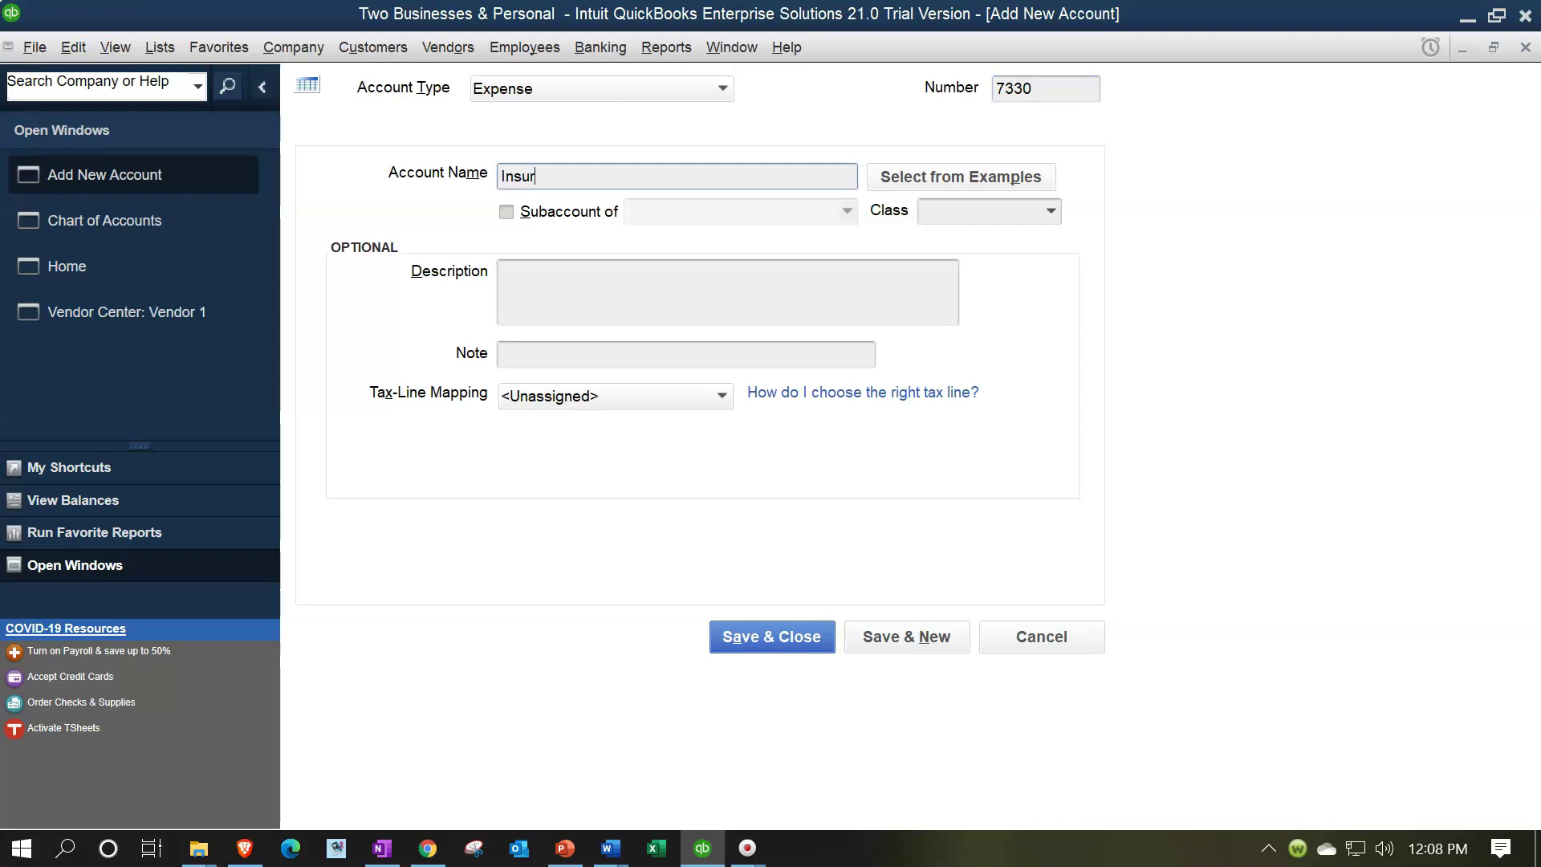
pyautogui.write('ance Expense.')
pyautogui.press('Tab')
pyautogui.press('Tab')
pyautogui.press('Tab')
pyautogui.write('b')
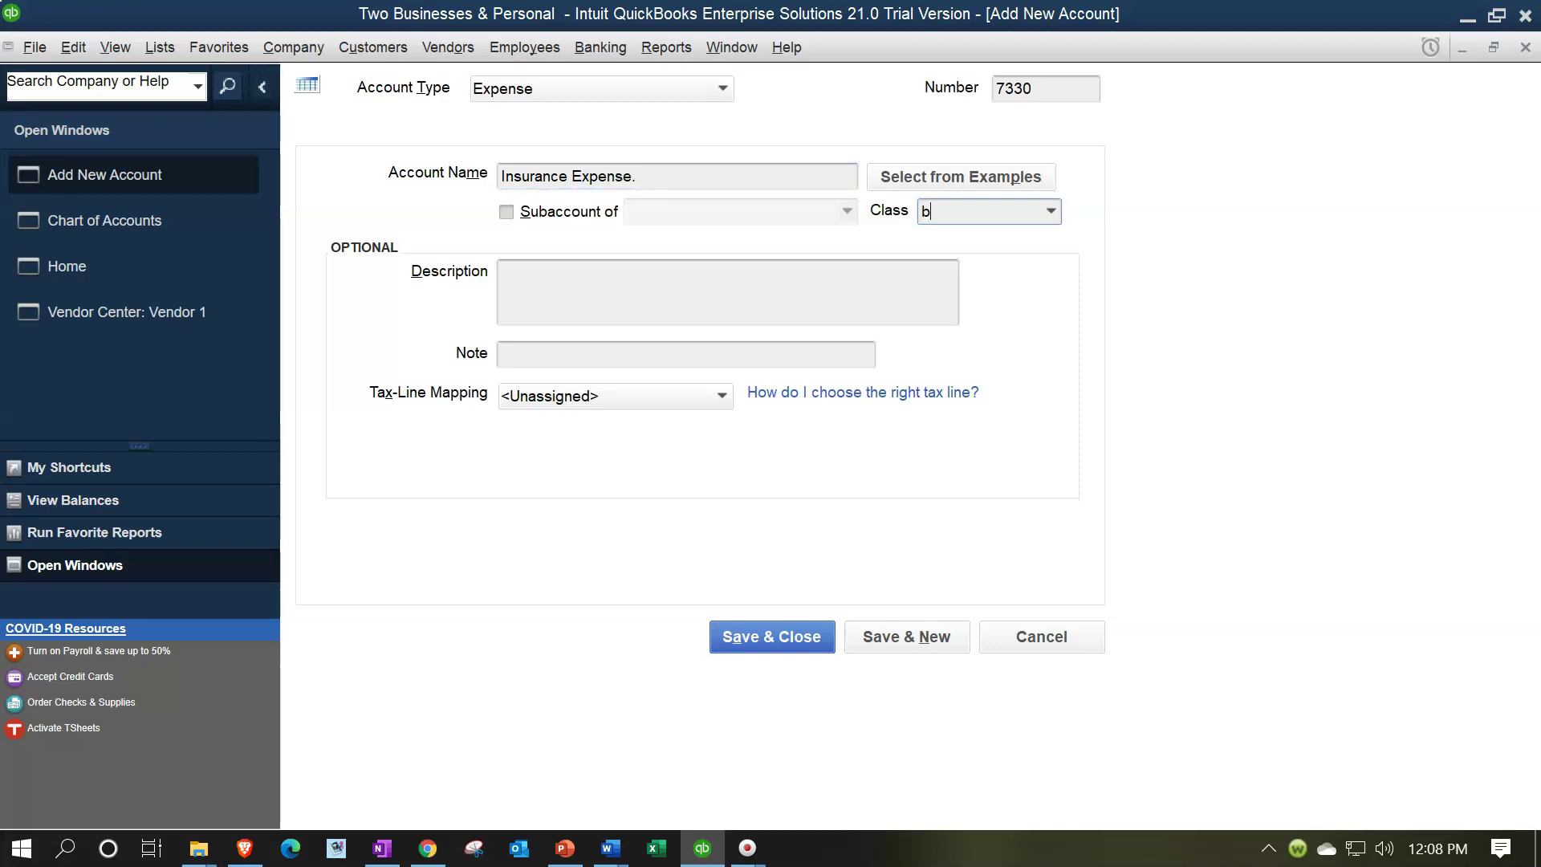
pyautogui.press('Down')
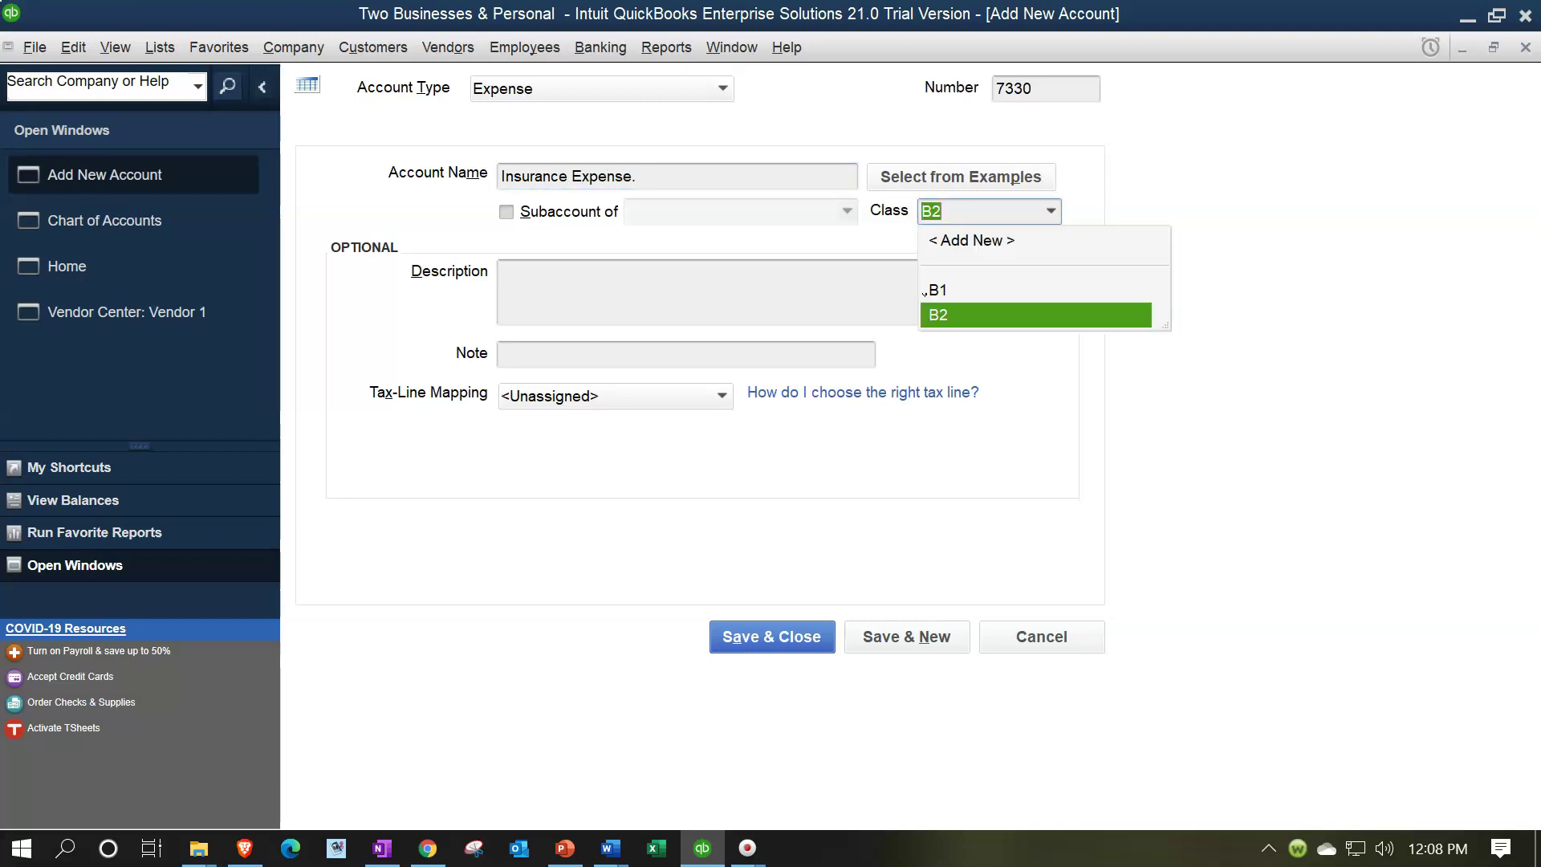
pyautogui.press('Tab')
pyautogui.click(788, 634)
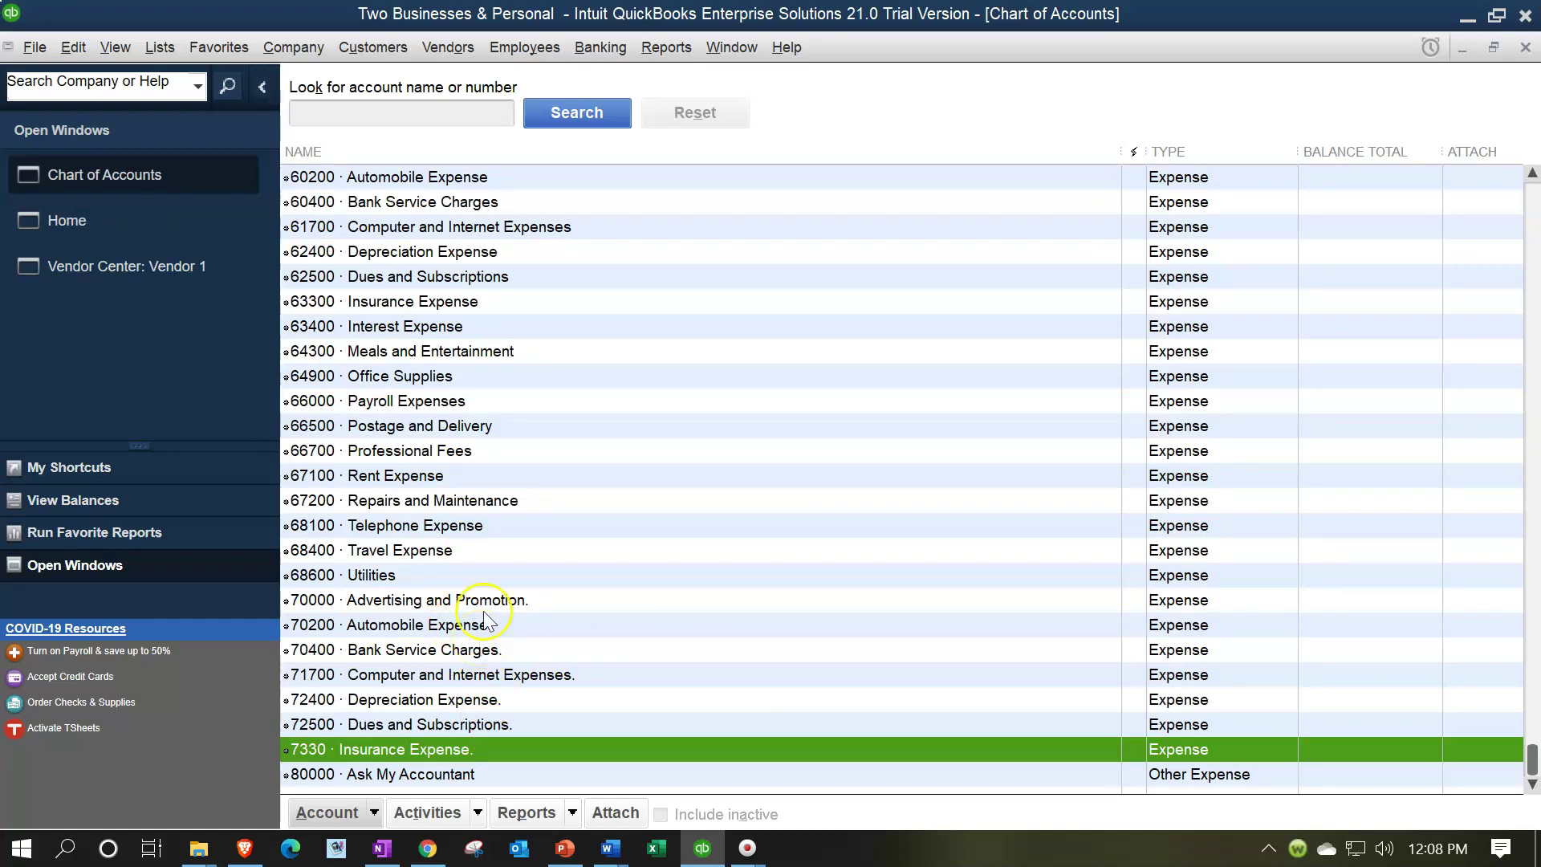
# Step: Change the number of the "Insurance Expense." account with the trailing period to 73300 and save it
pyautogui.scroll(2, 550, 424)
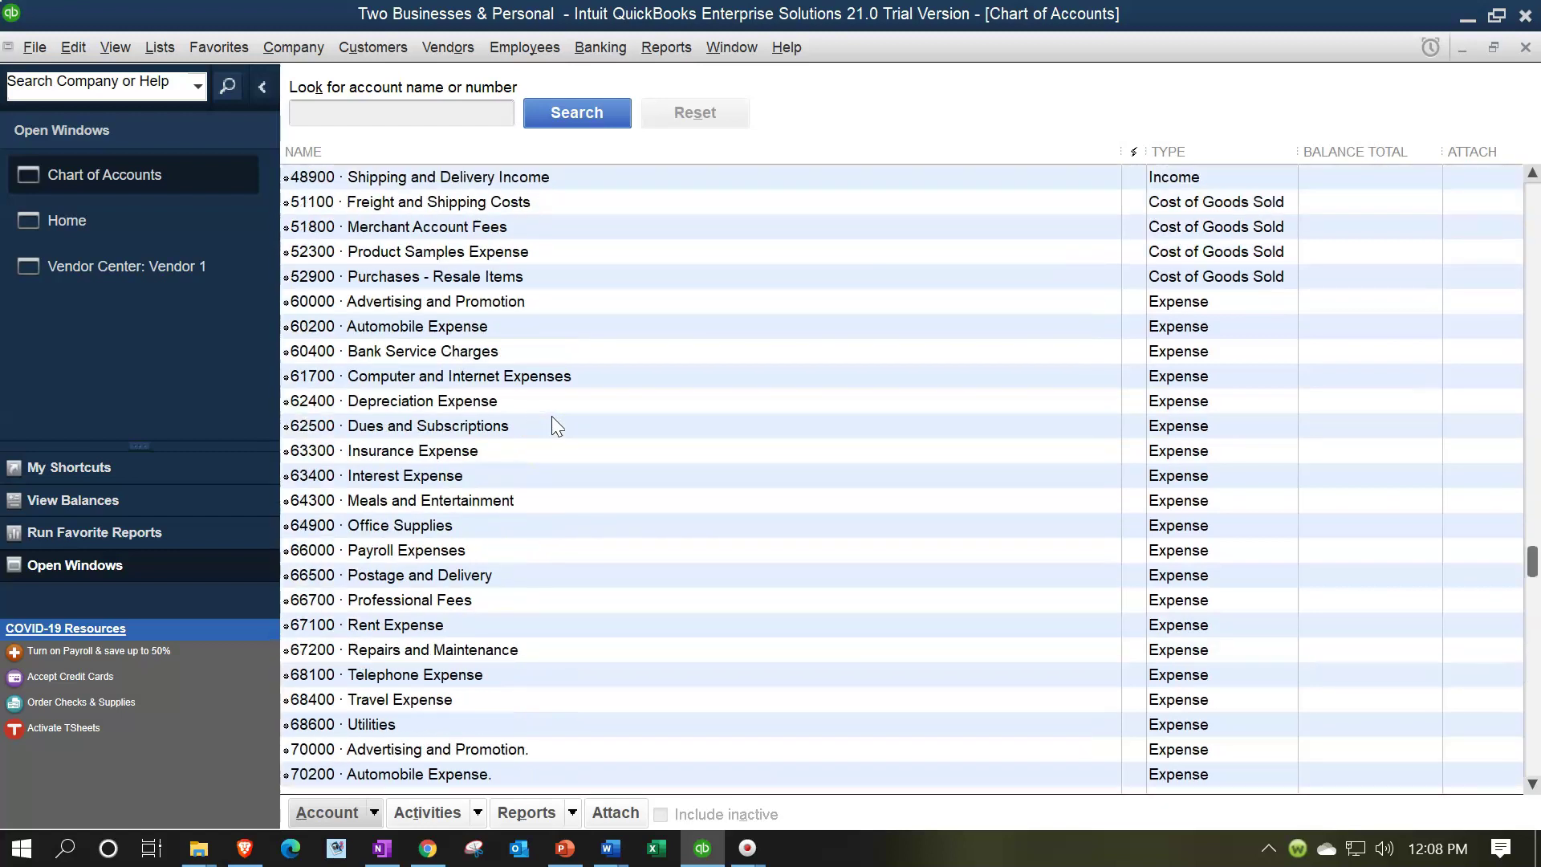
pyautogui.click(557, 418)
pyautogui.click(571, 376)
pyautogui.scroll(-2, 327, 321)
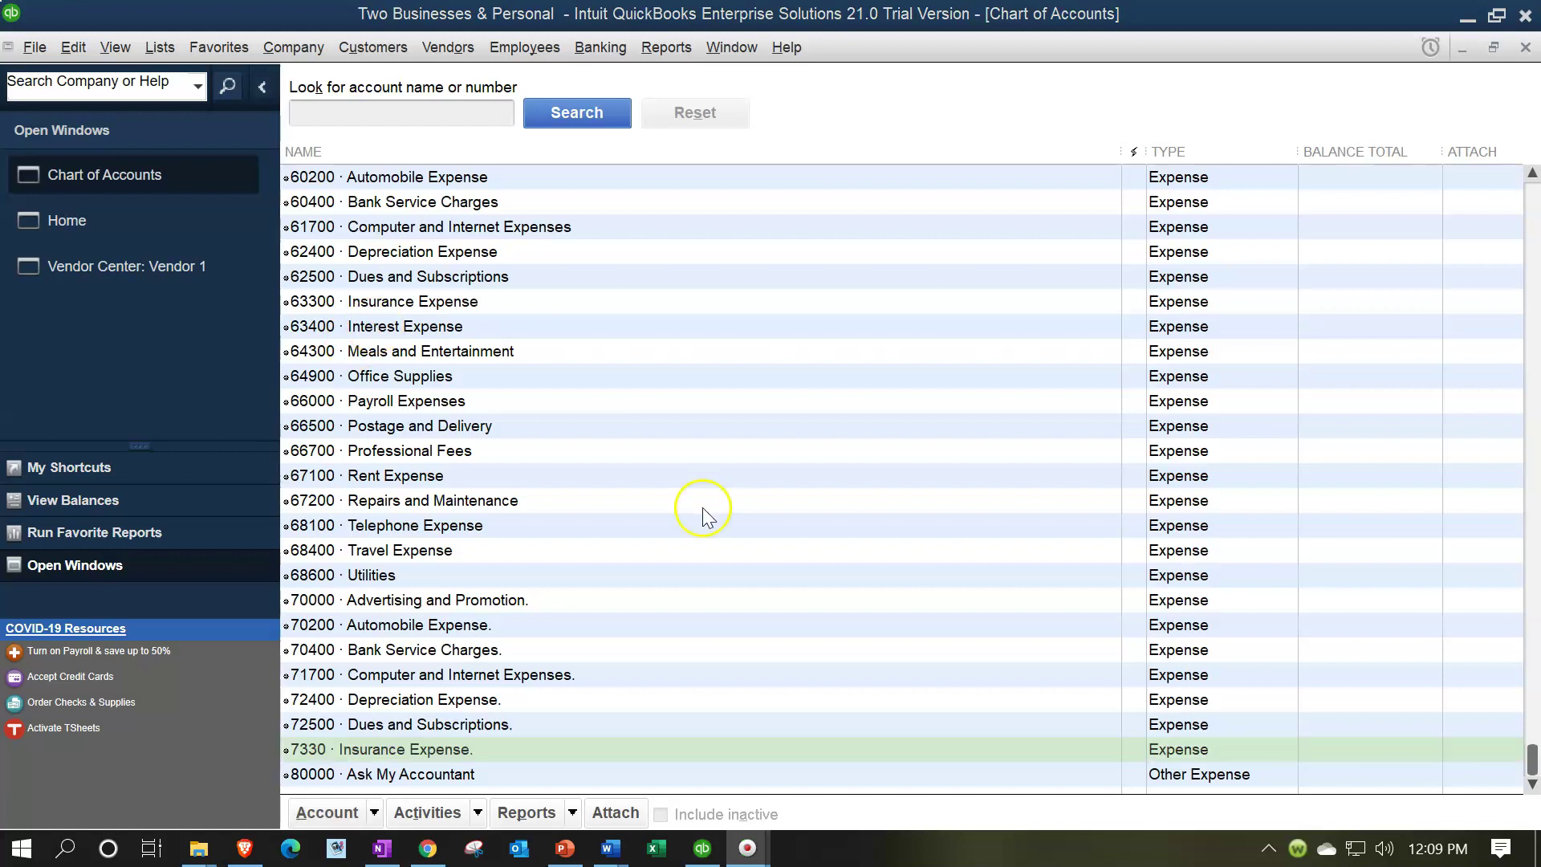
pyautogui.rightClick(431, 753)
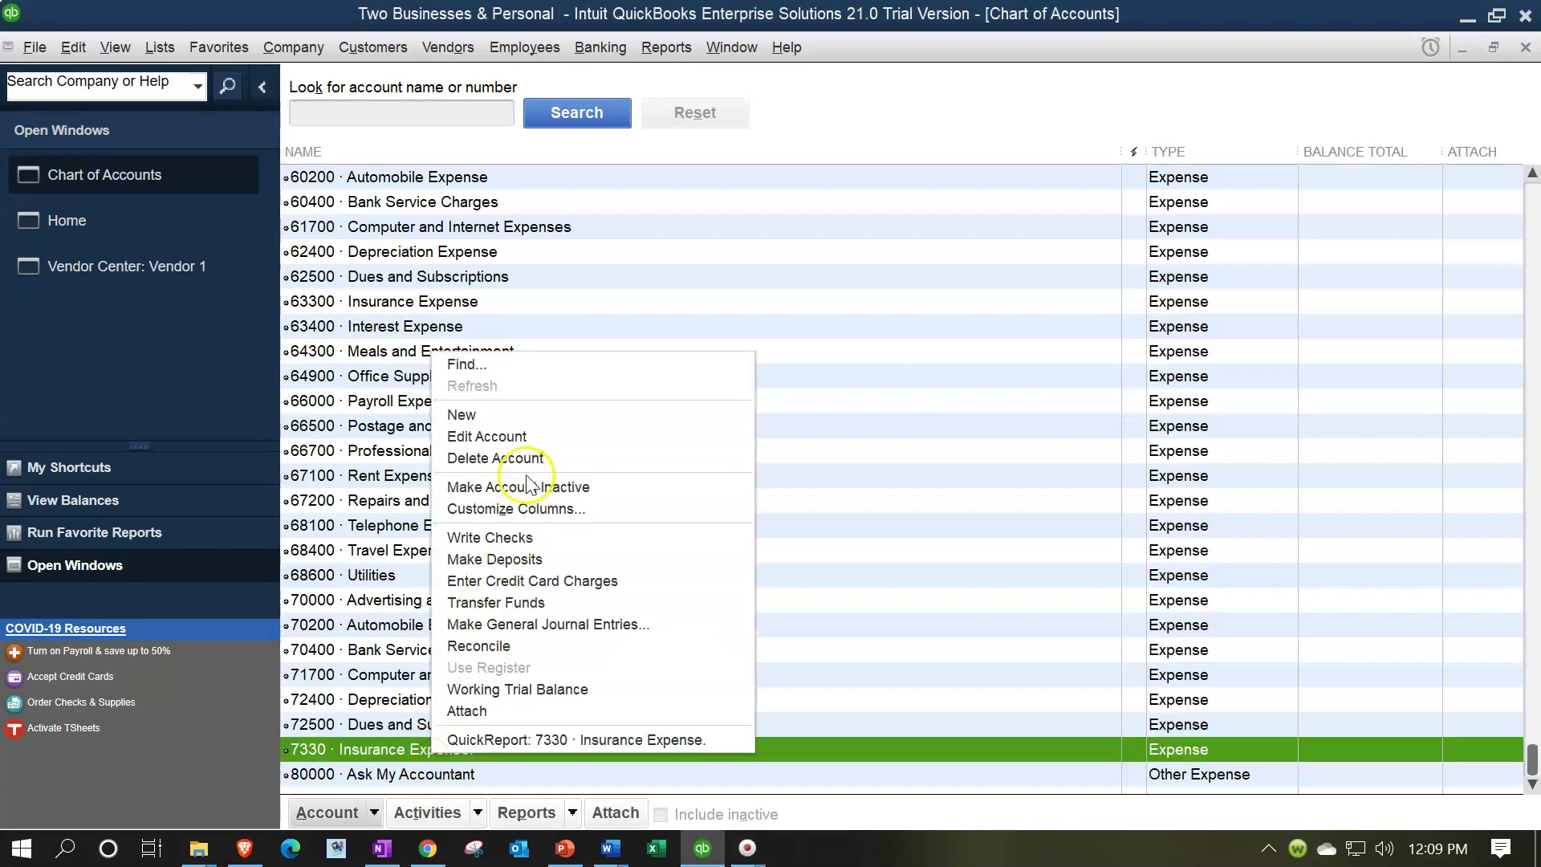
pyautogui.click(527, 438)
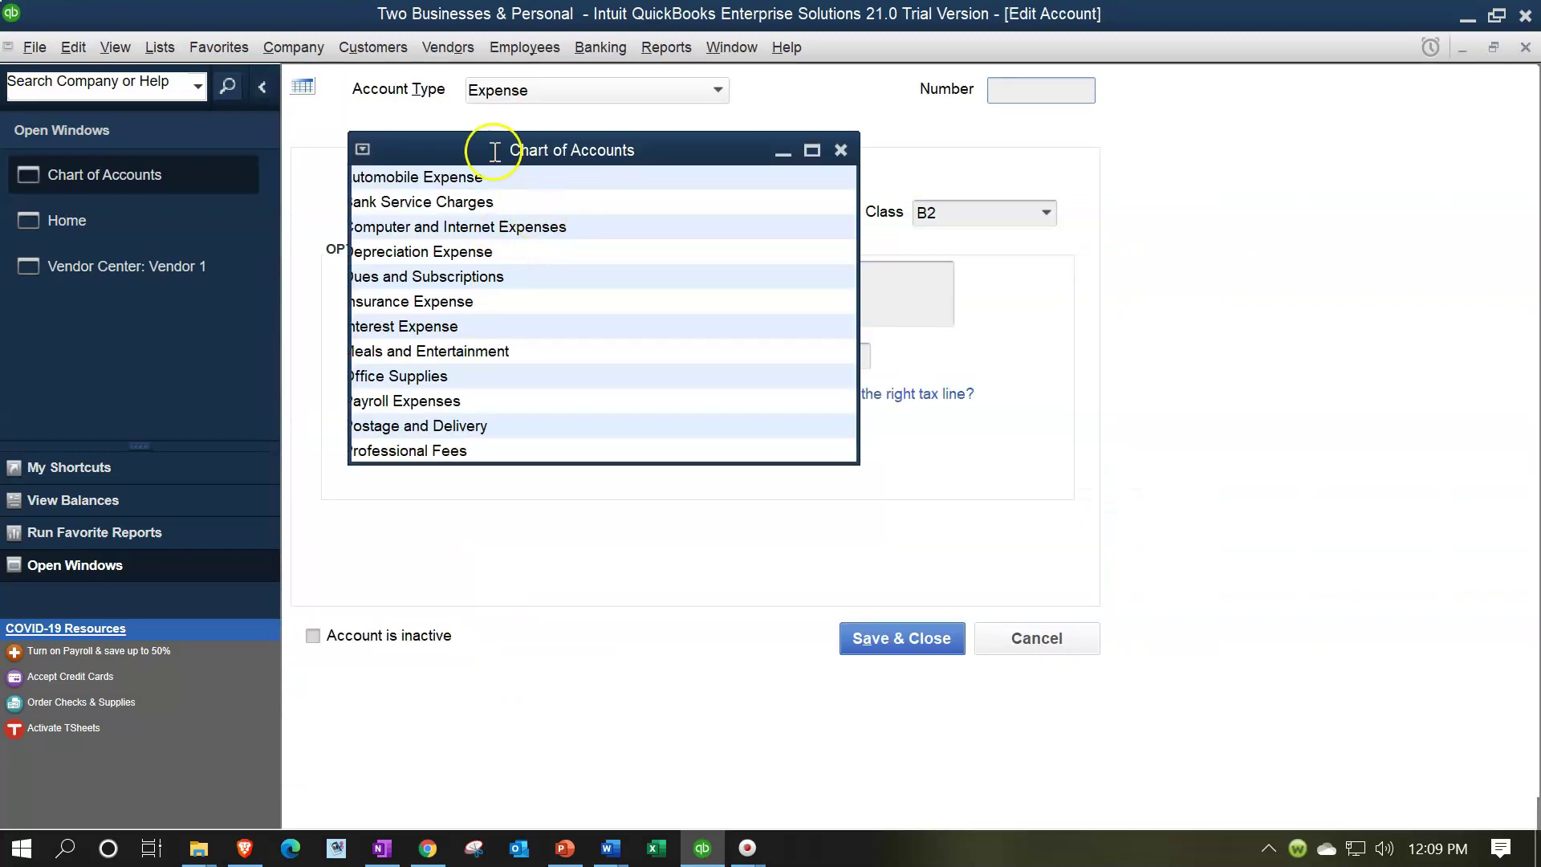
pyautogui.click(1061, 88)
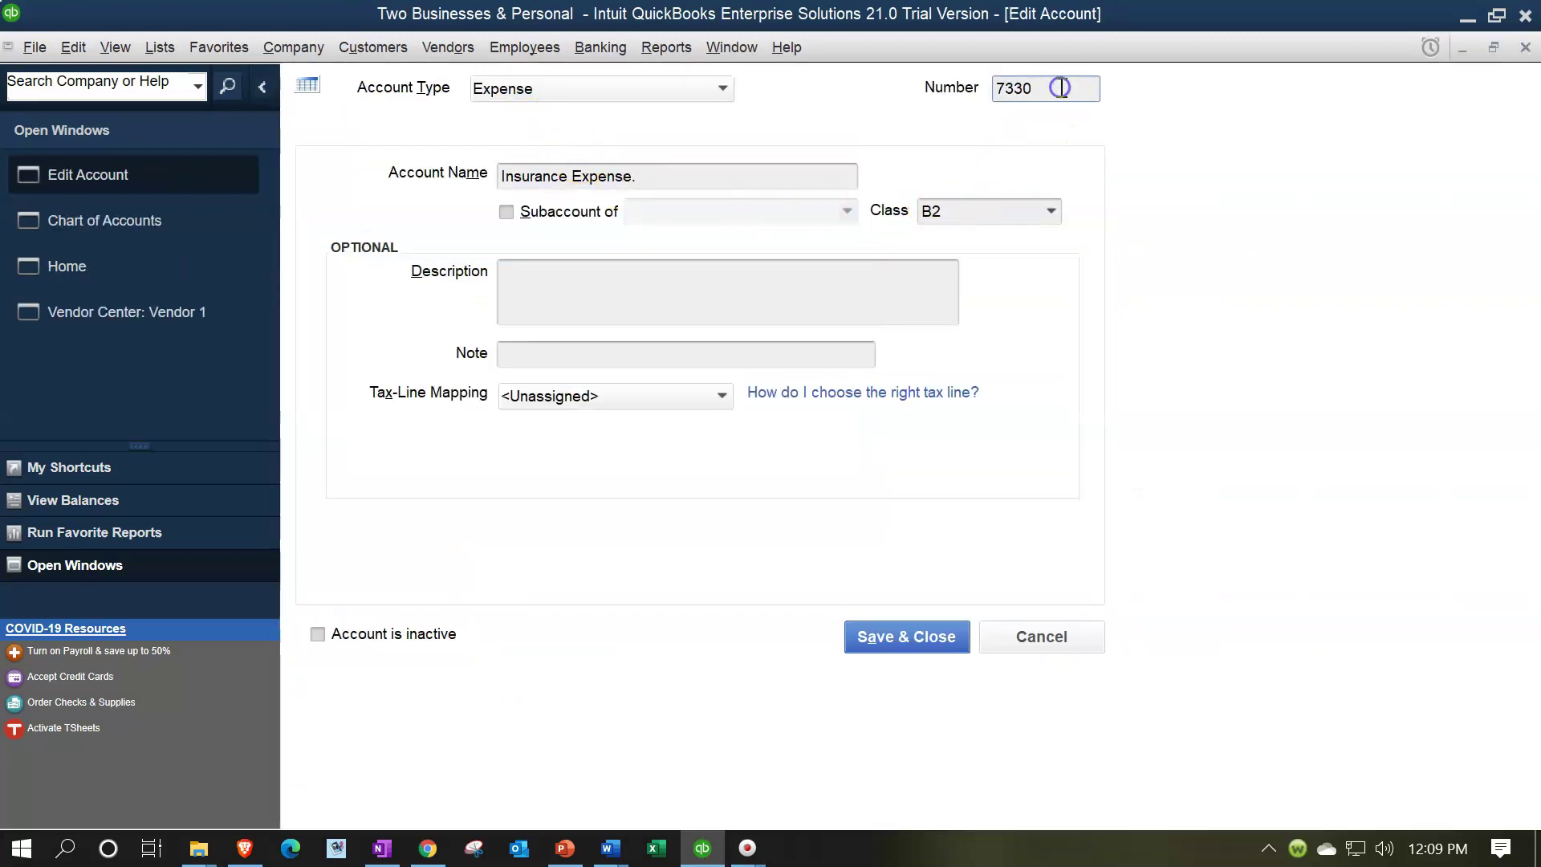
pyautogui.write('0')
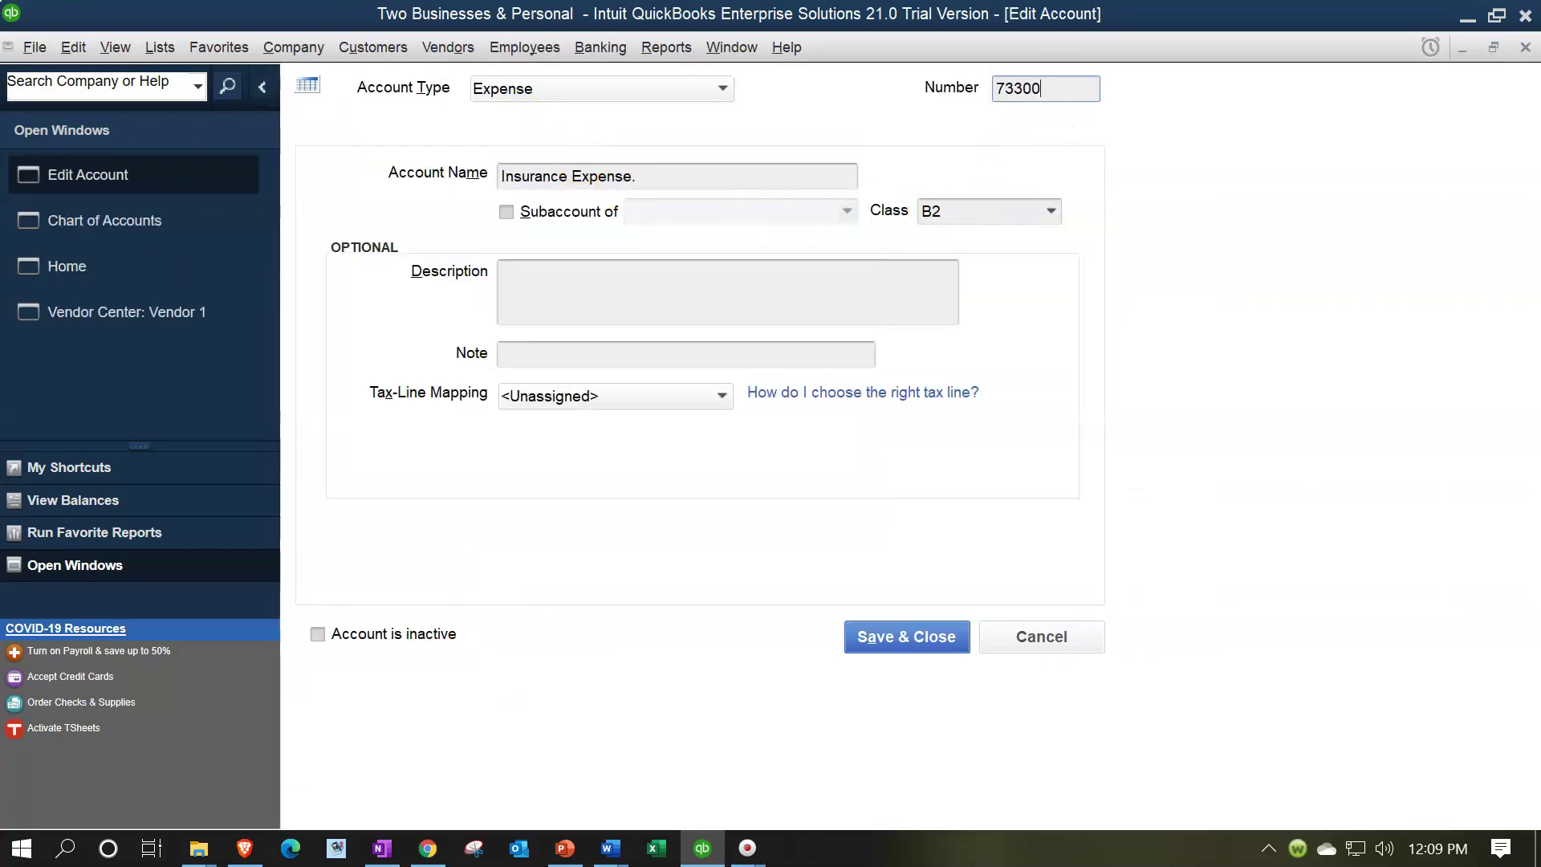
pyautogui.click(933, 640)
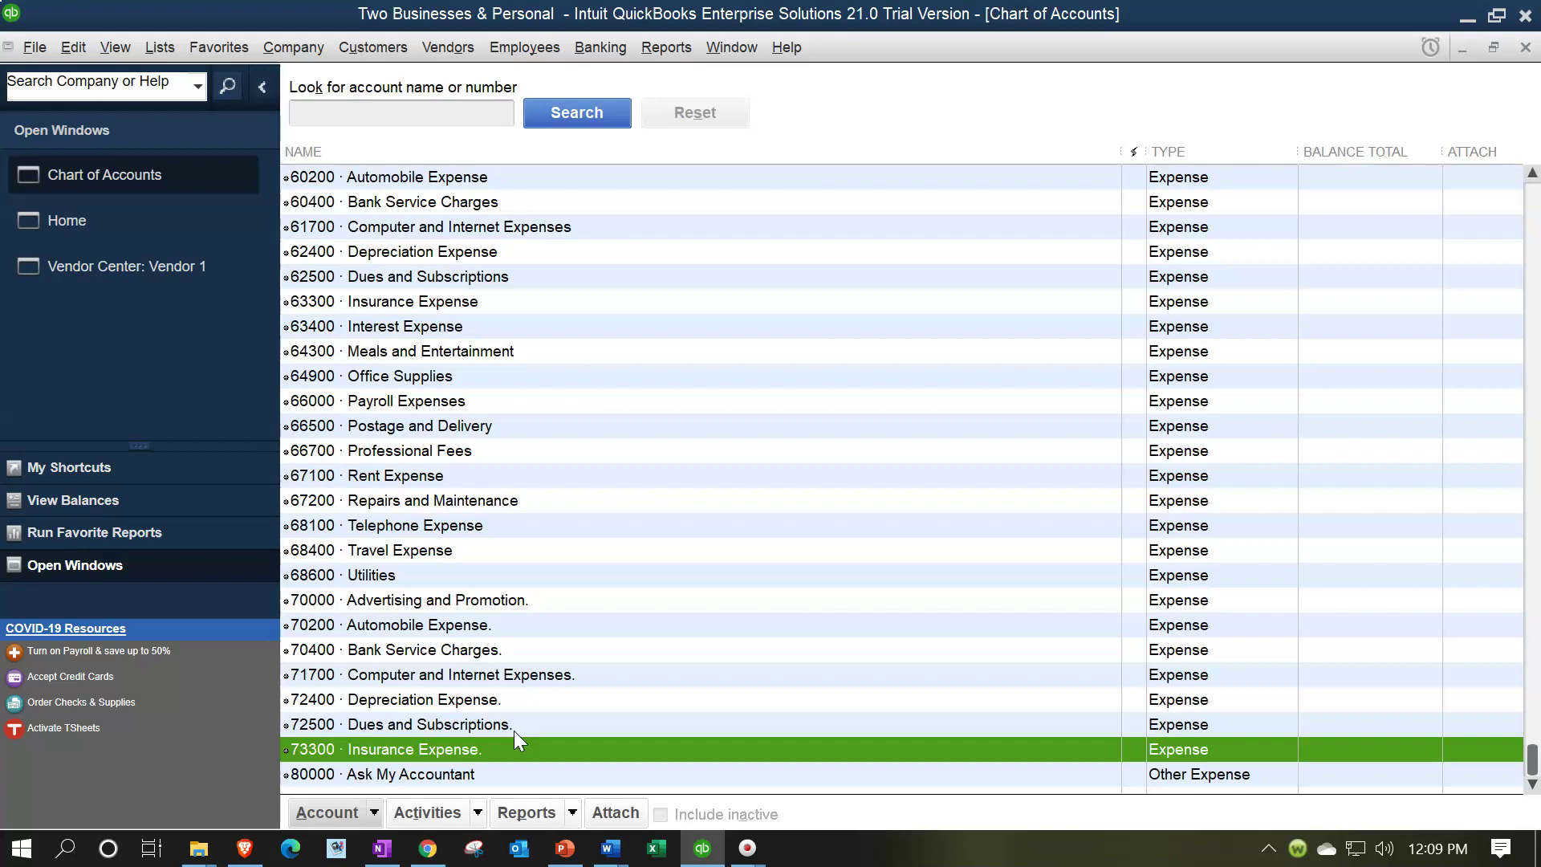
pyautogui.click(380, 809)
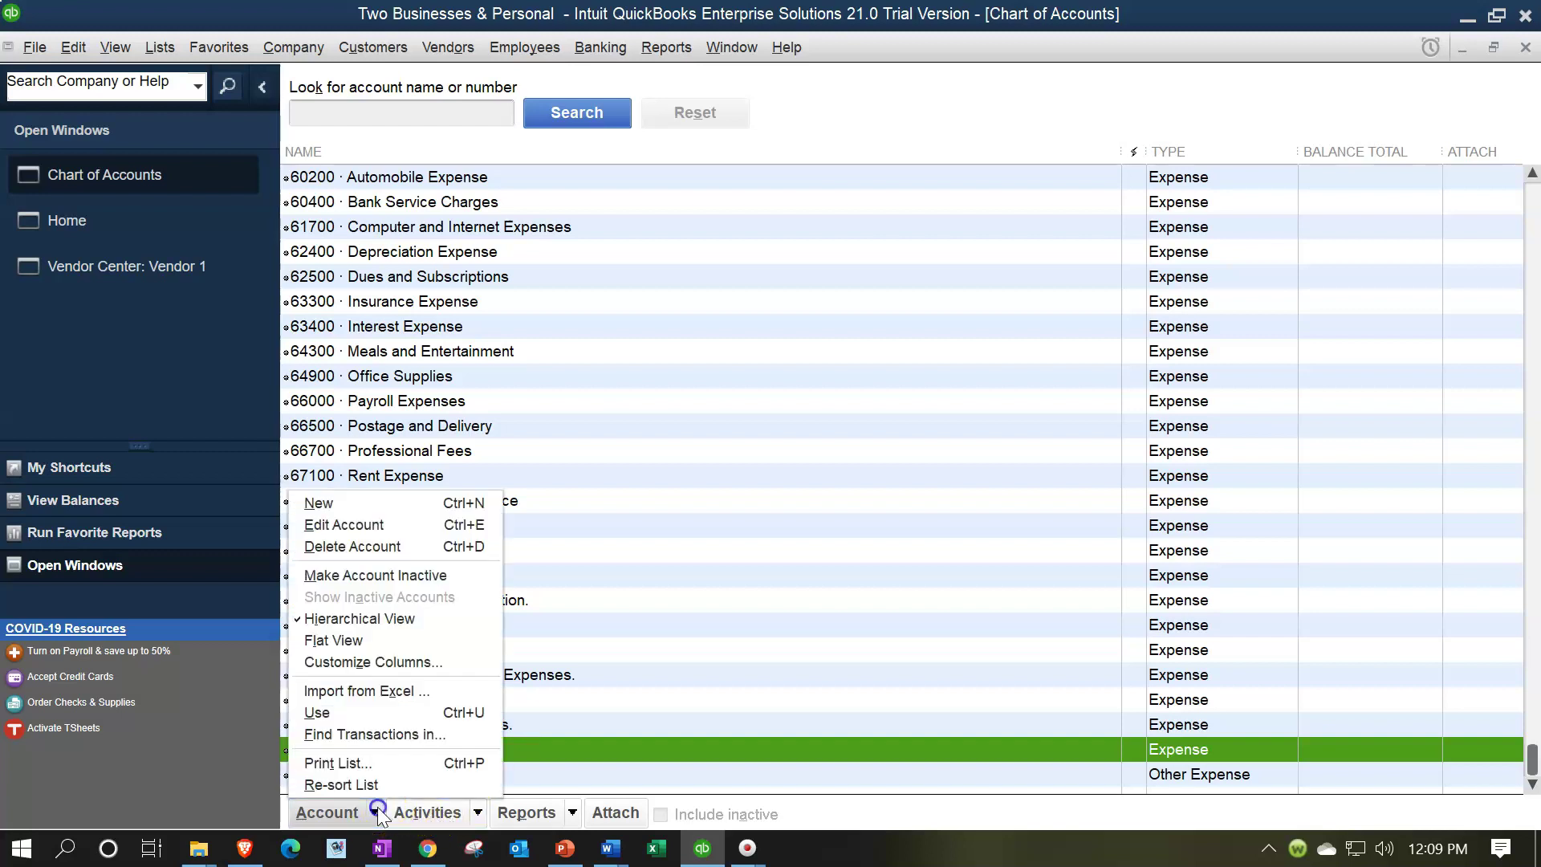
pyautogui.click(345, 526)
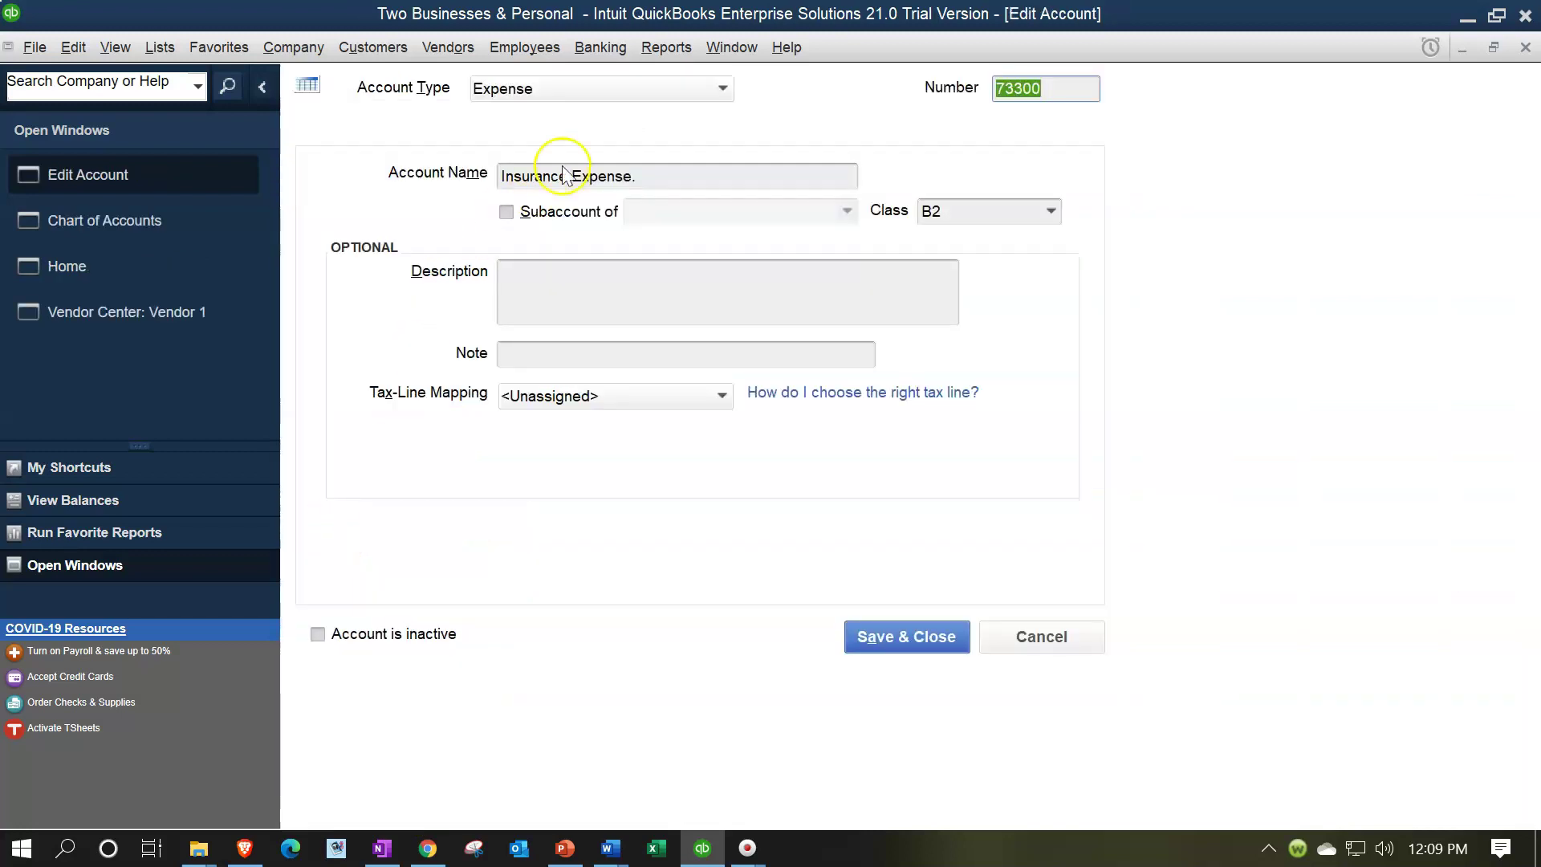
pyautogui.click(1525, 47)
# Step: Begin a new account of type Expense from the chart of accounts
pyautogui.click(371, 813)
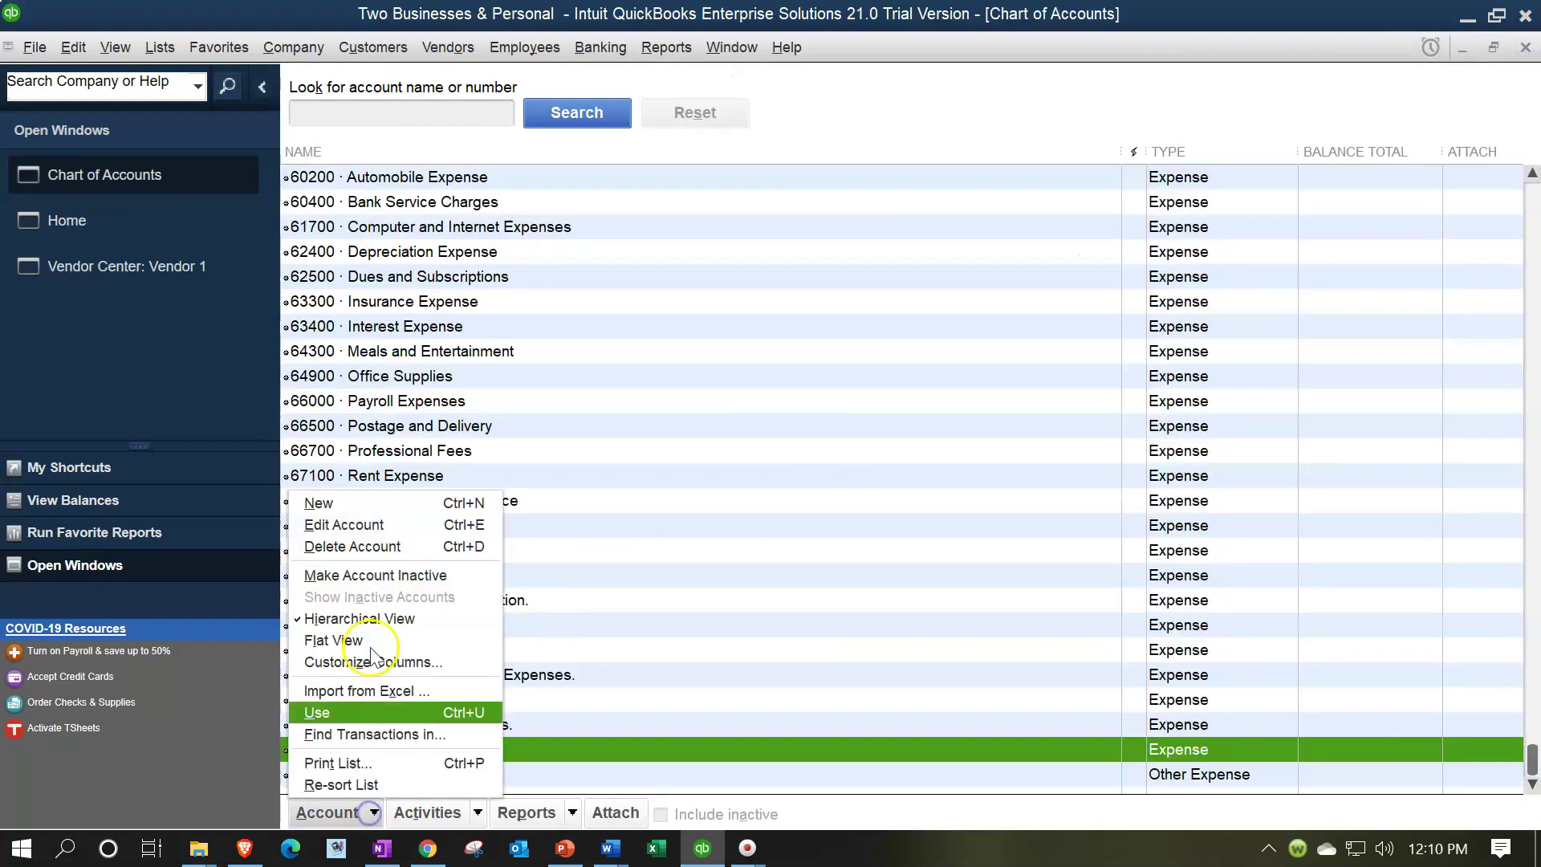
pyautogui.click(354, 502)
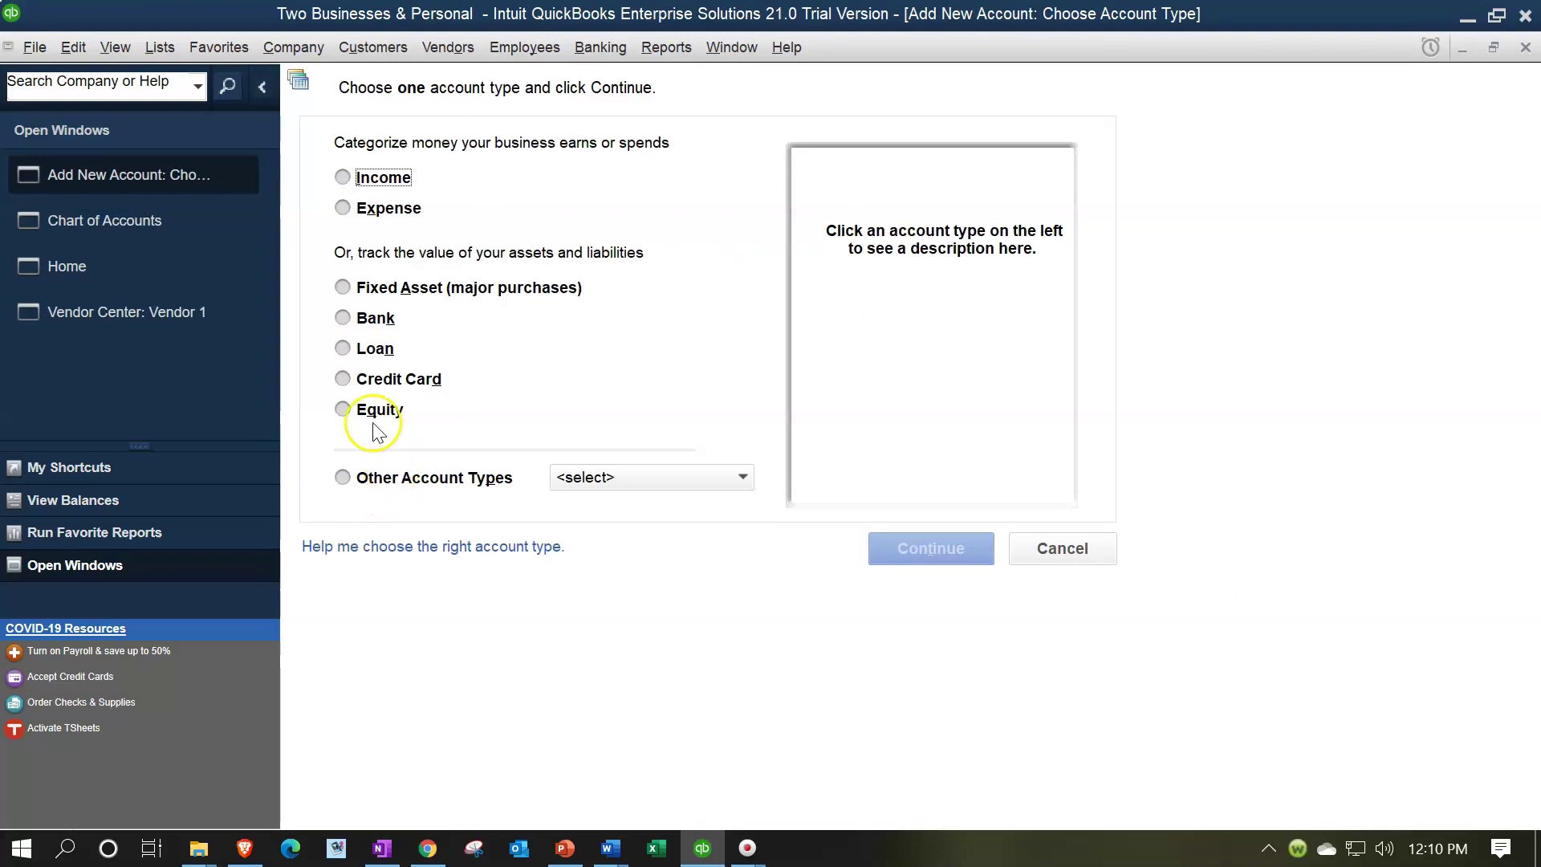
pyautogui.click(352, 210)
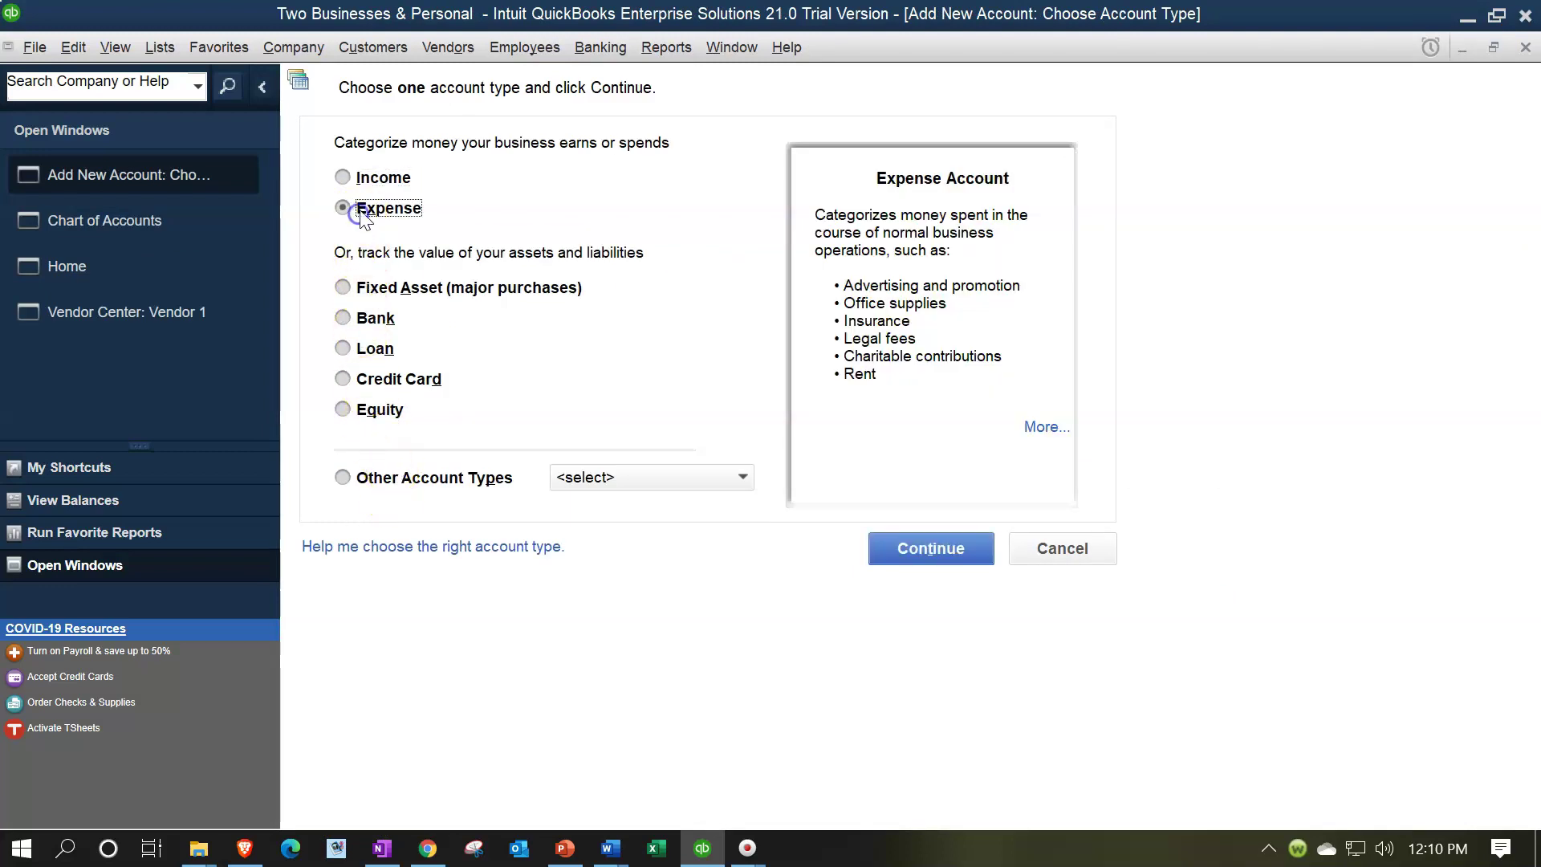
pyautogui.click(946, 551)
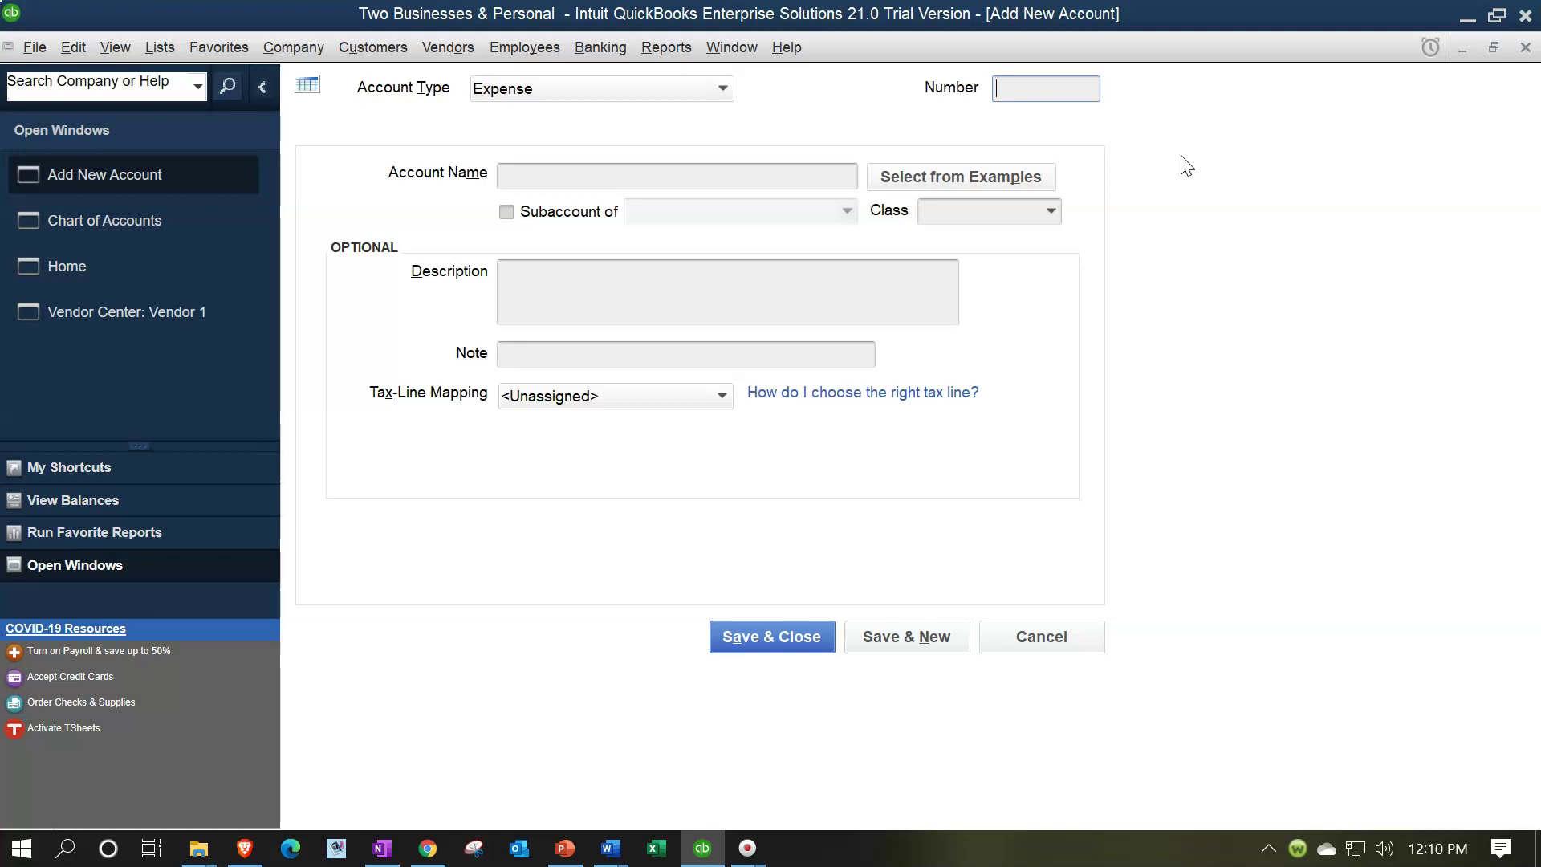
# Step: Number the expense account 88600, name it "Utilities.." with two trailing periods, and assign class Personal
pyautogui.write('88600')
pyautogui.press('Tab')
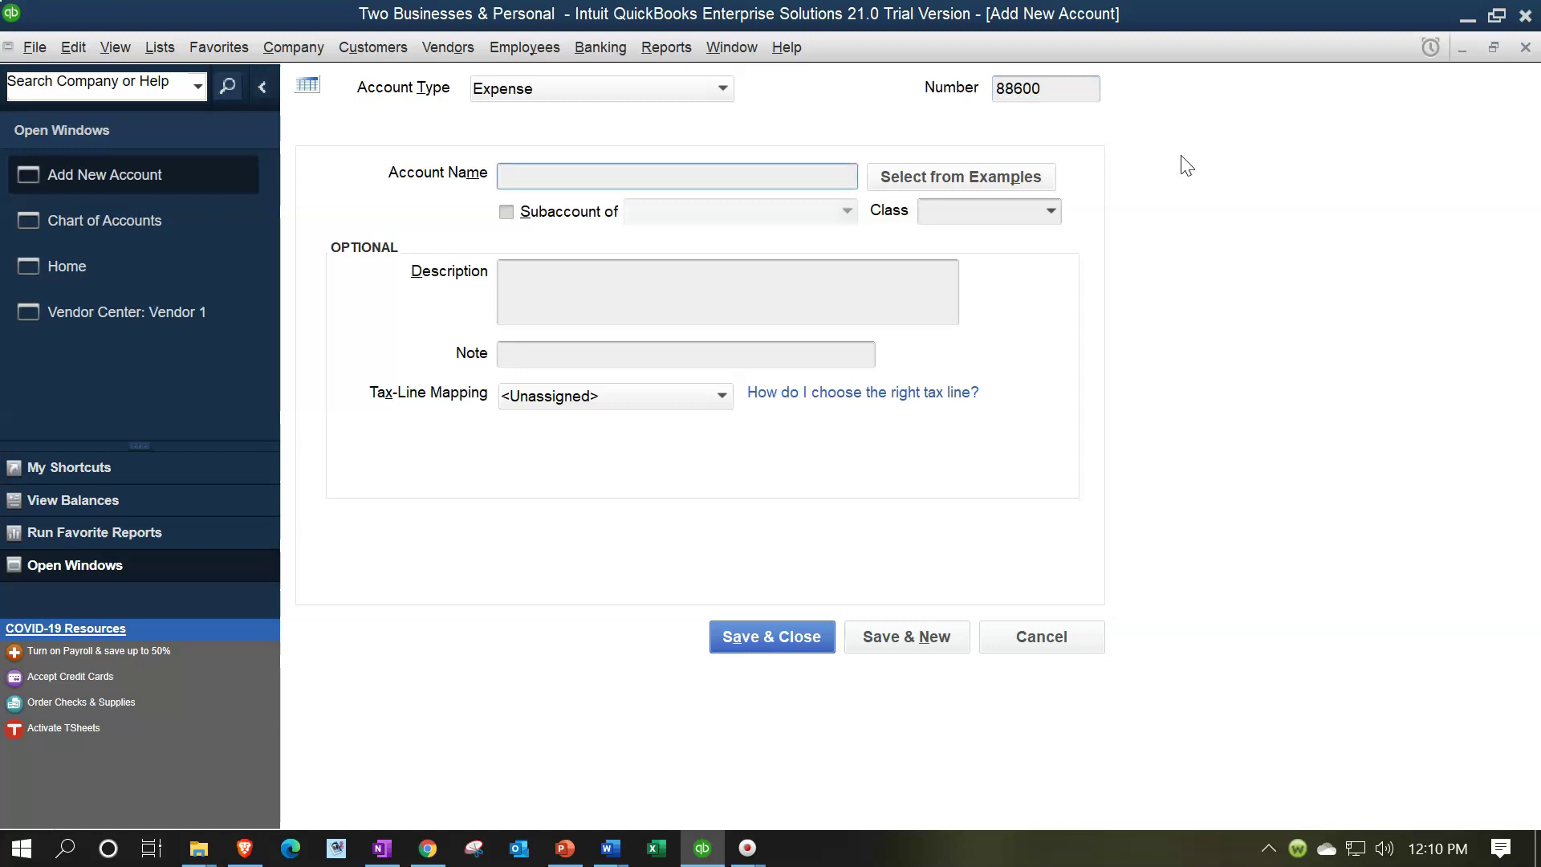
pyautogui.write('Utilities')
pyautogui.press('Tab')
pyautogui.press('Tab')
pyautogui.press('Tab')
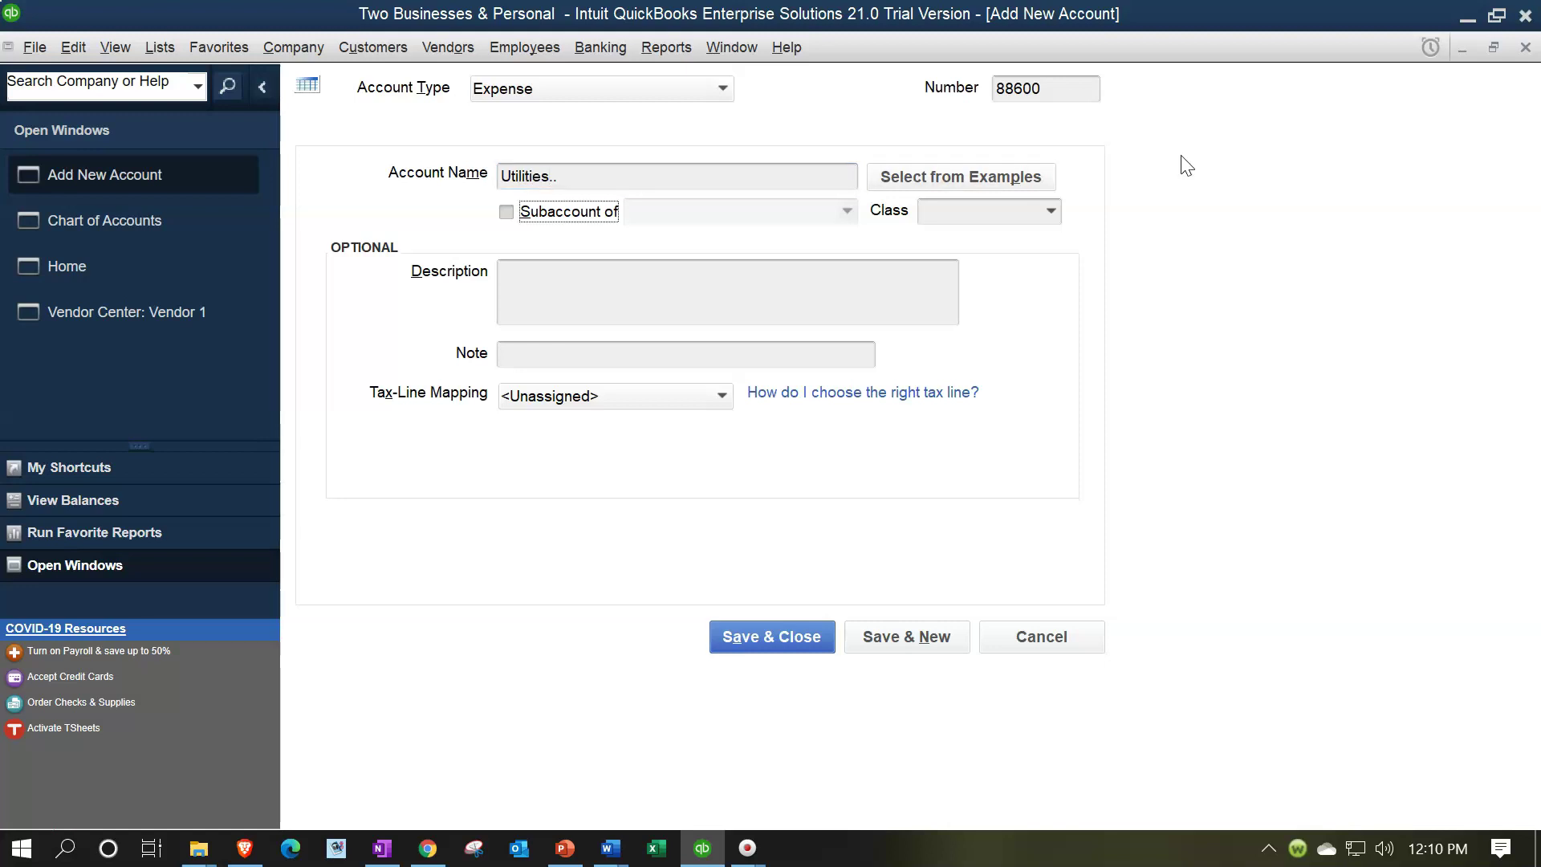
pyautogui.write('P')
pyautogui.press('Tab')
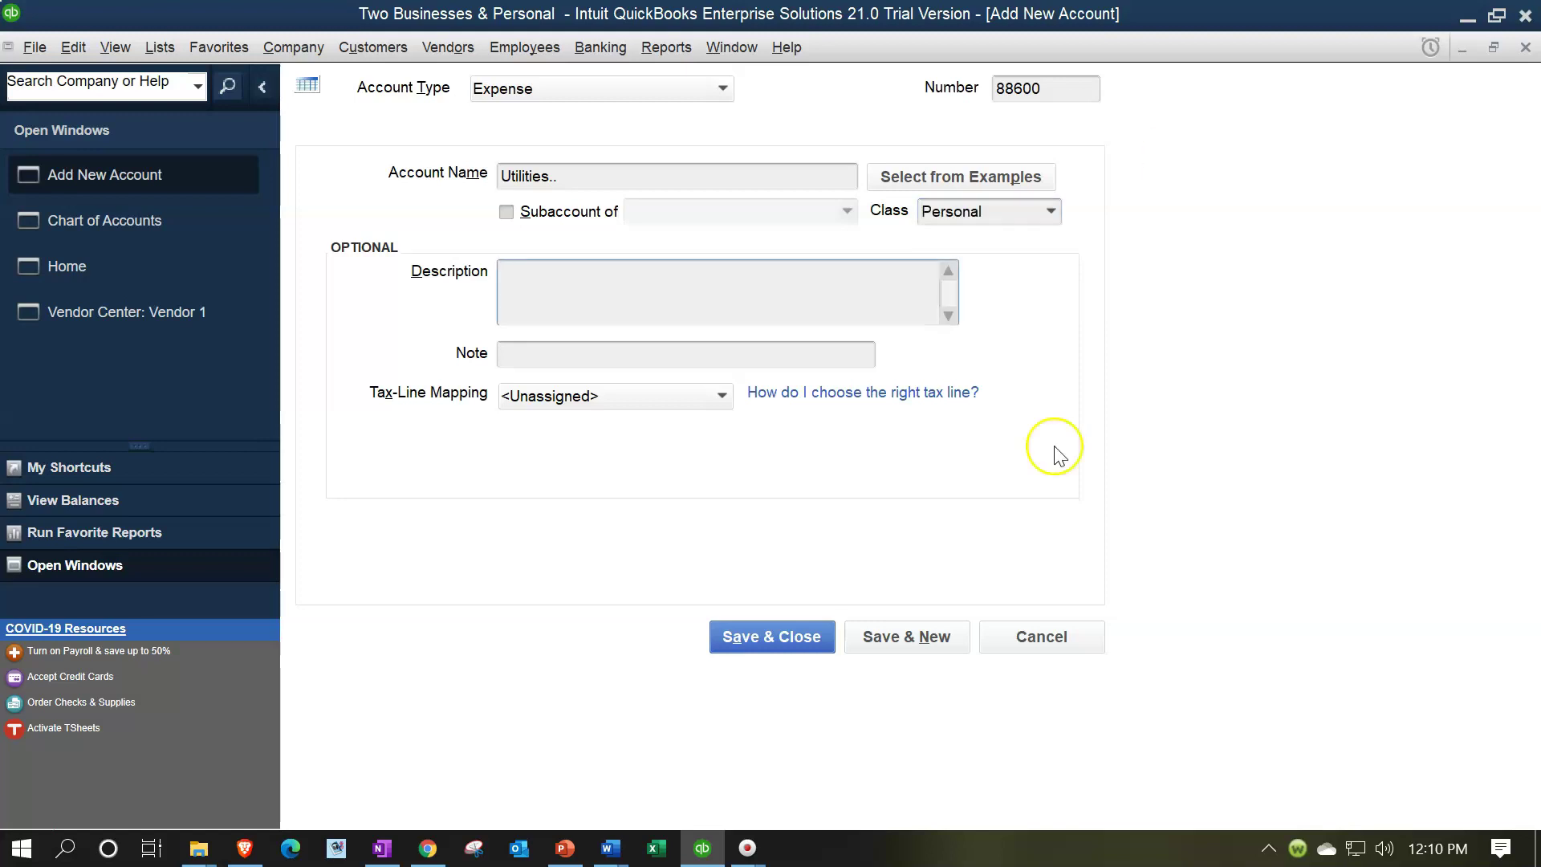
# Step: Save the "Utilities.." account and begin another new account of type Expense
pyautogui.click(763, 638)
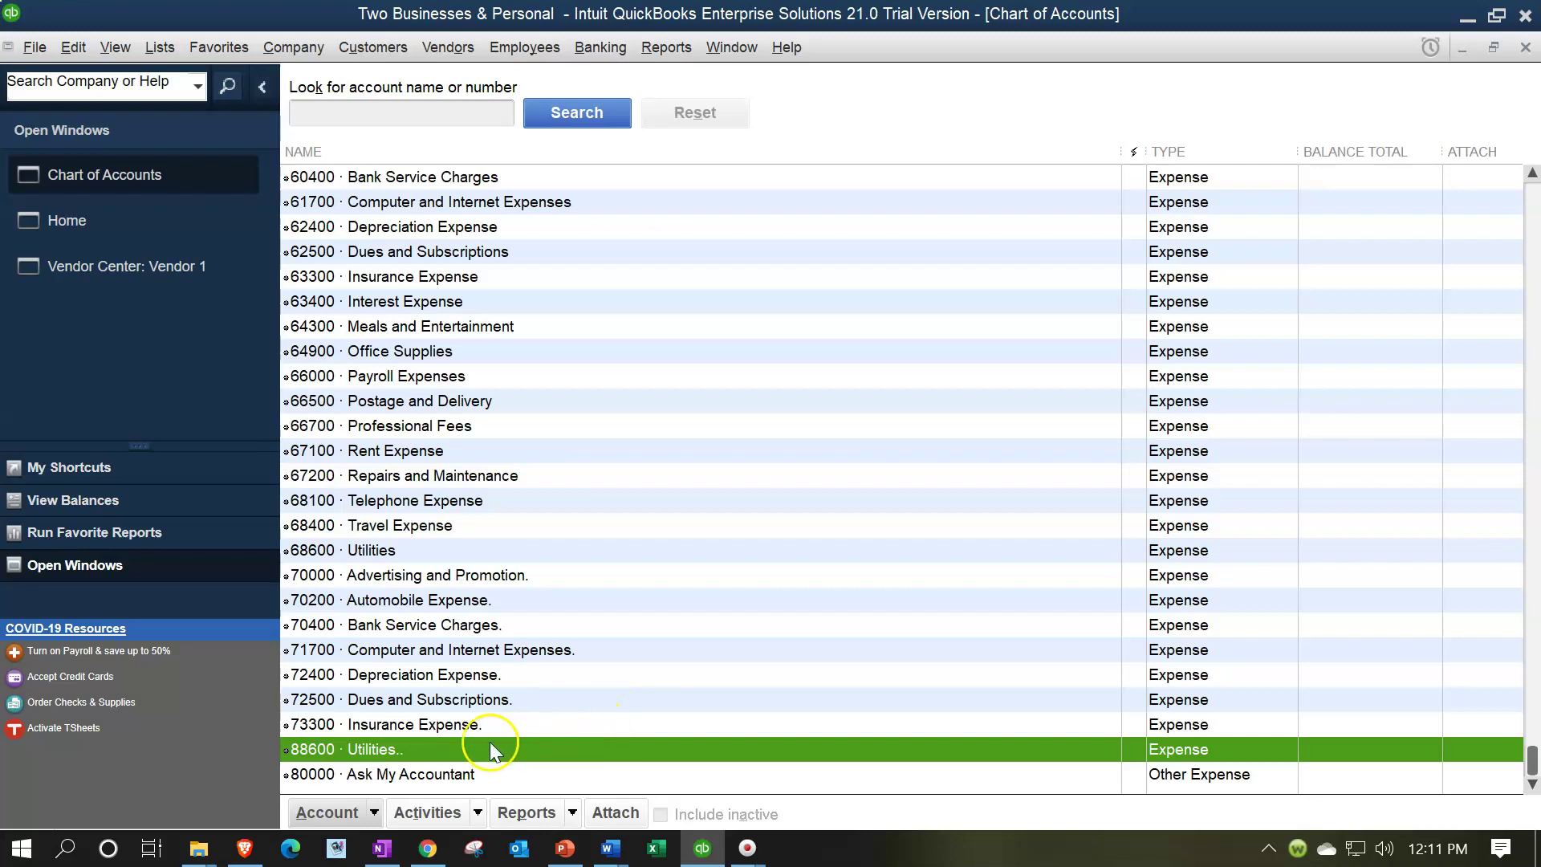
pyautogui.click(375, 814)
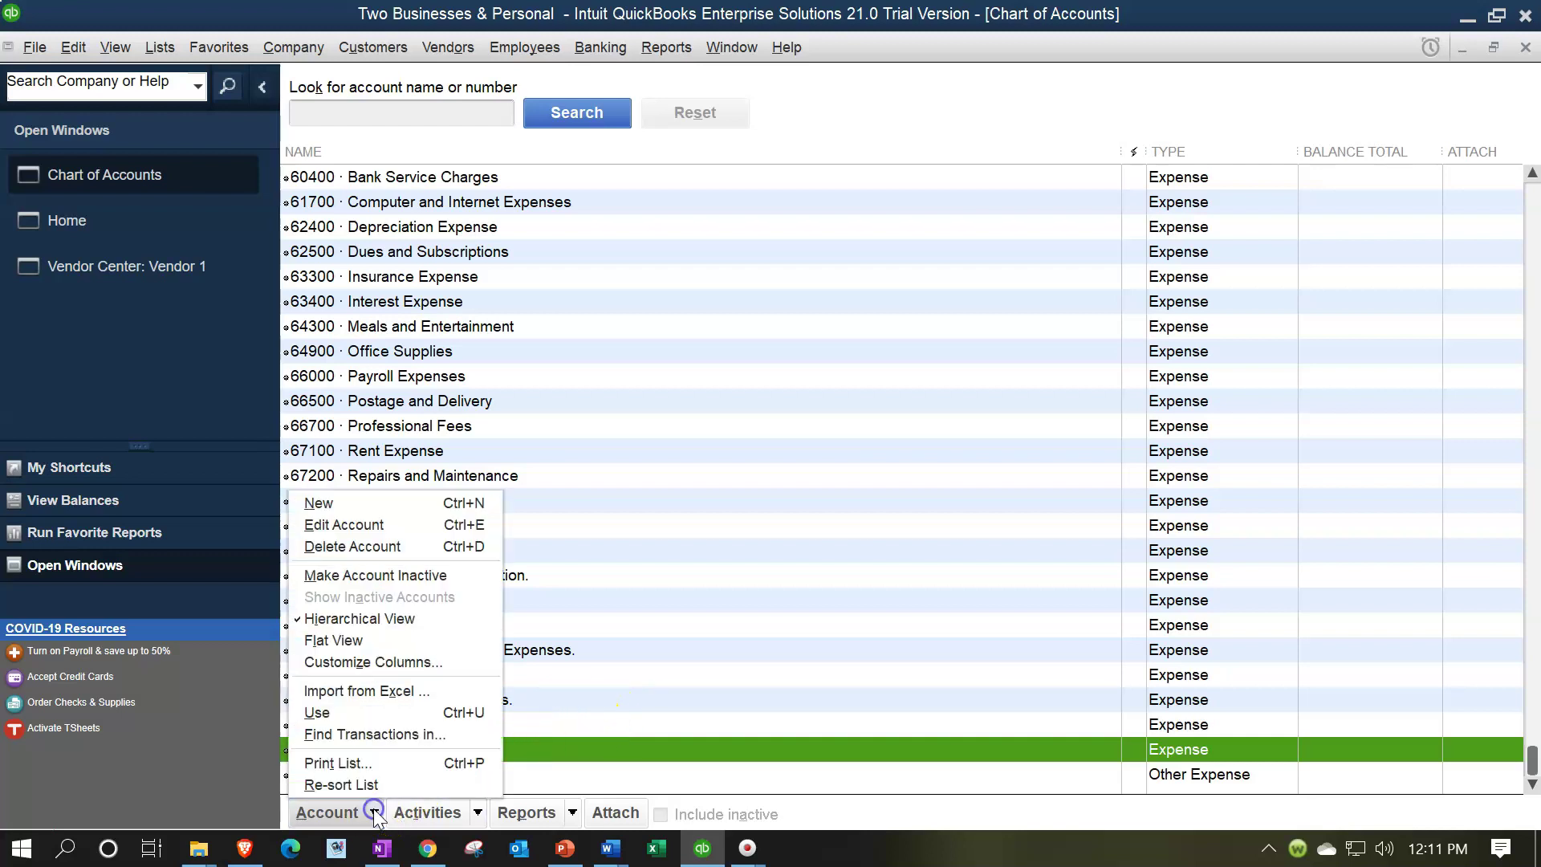
pyautogui.click(353, 507)
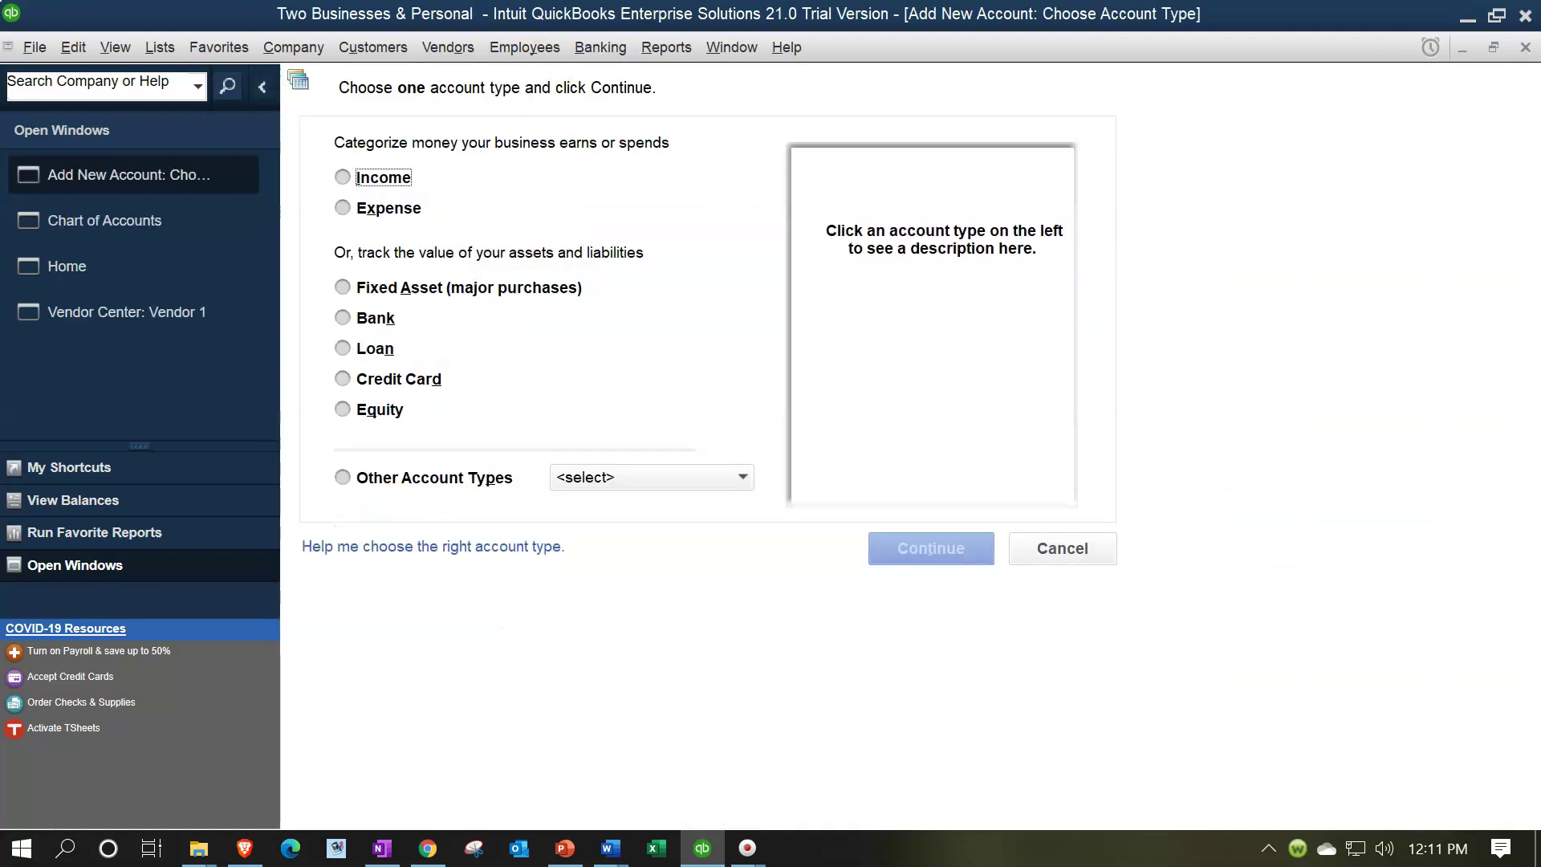
pyautogui.hotkey('alt', 'Tab')
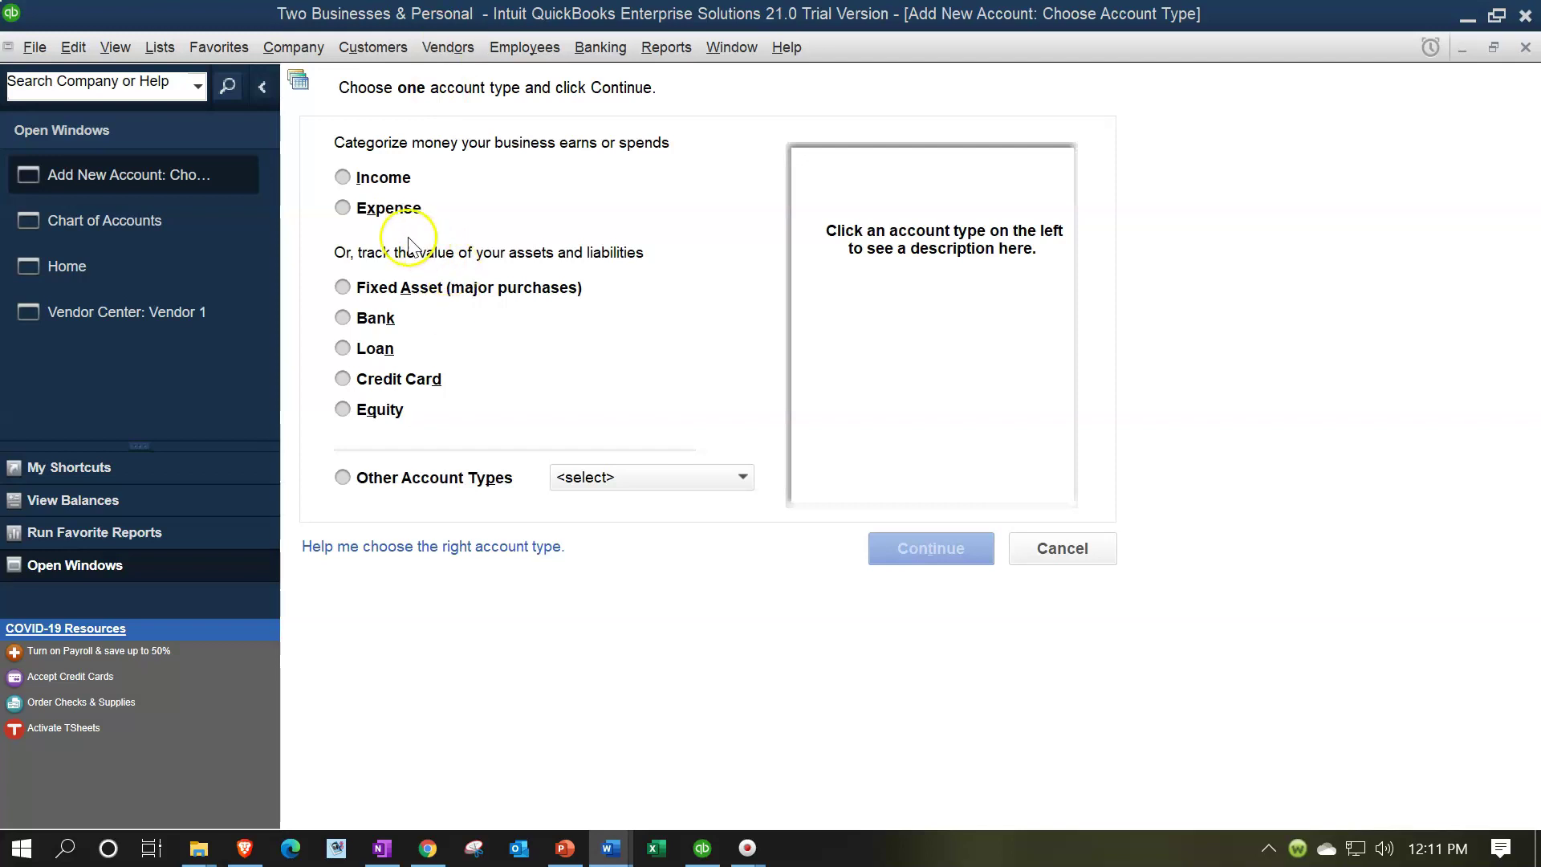
pyautogui.click(380, 208)
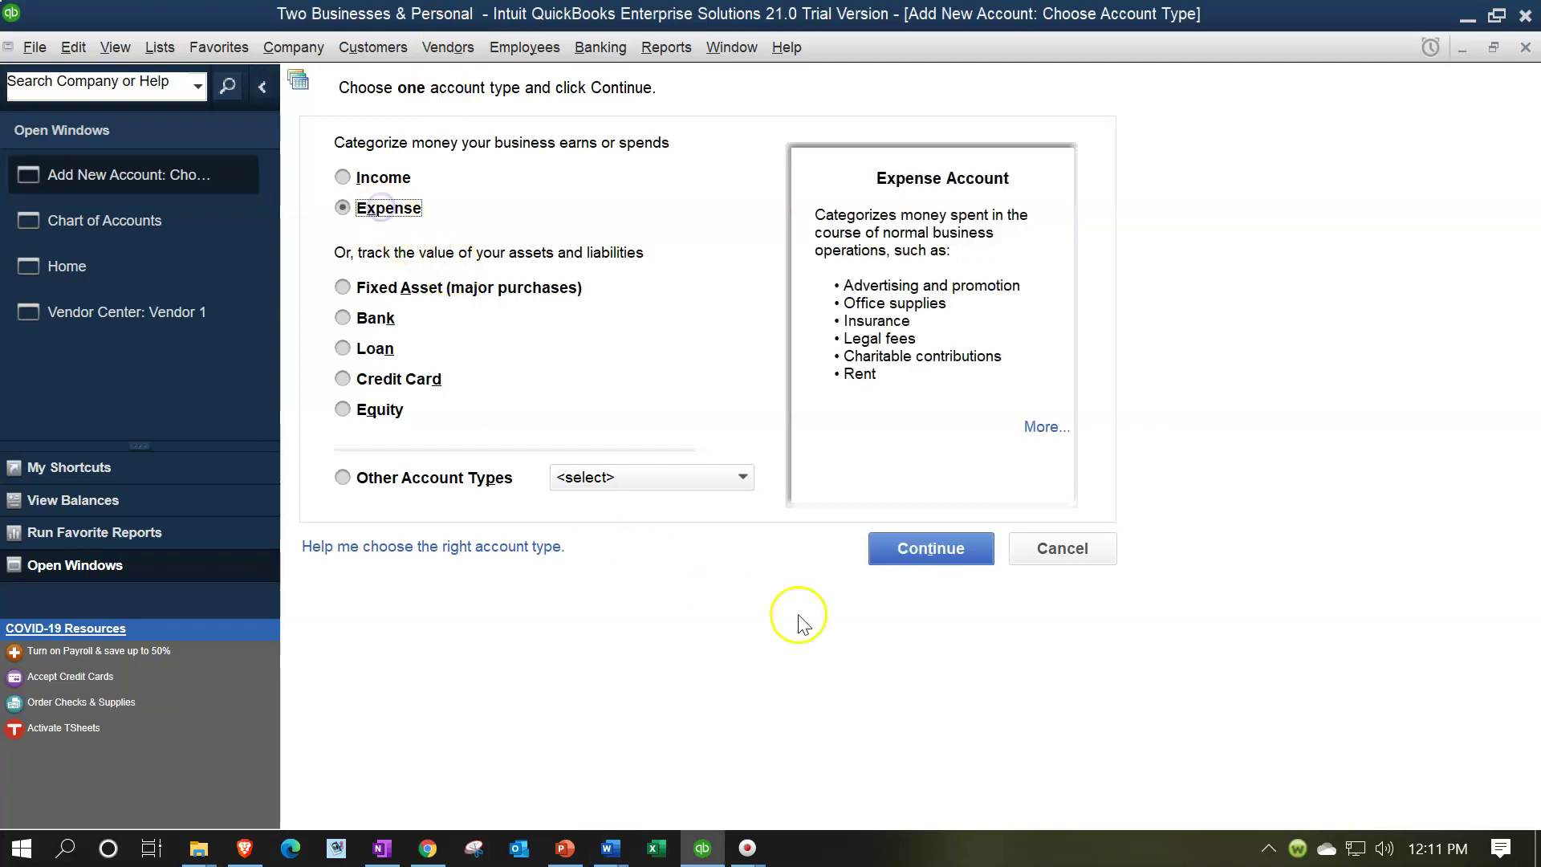
pyautogui.click(959, 550)
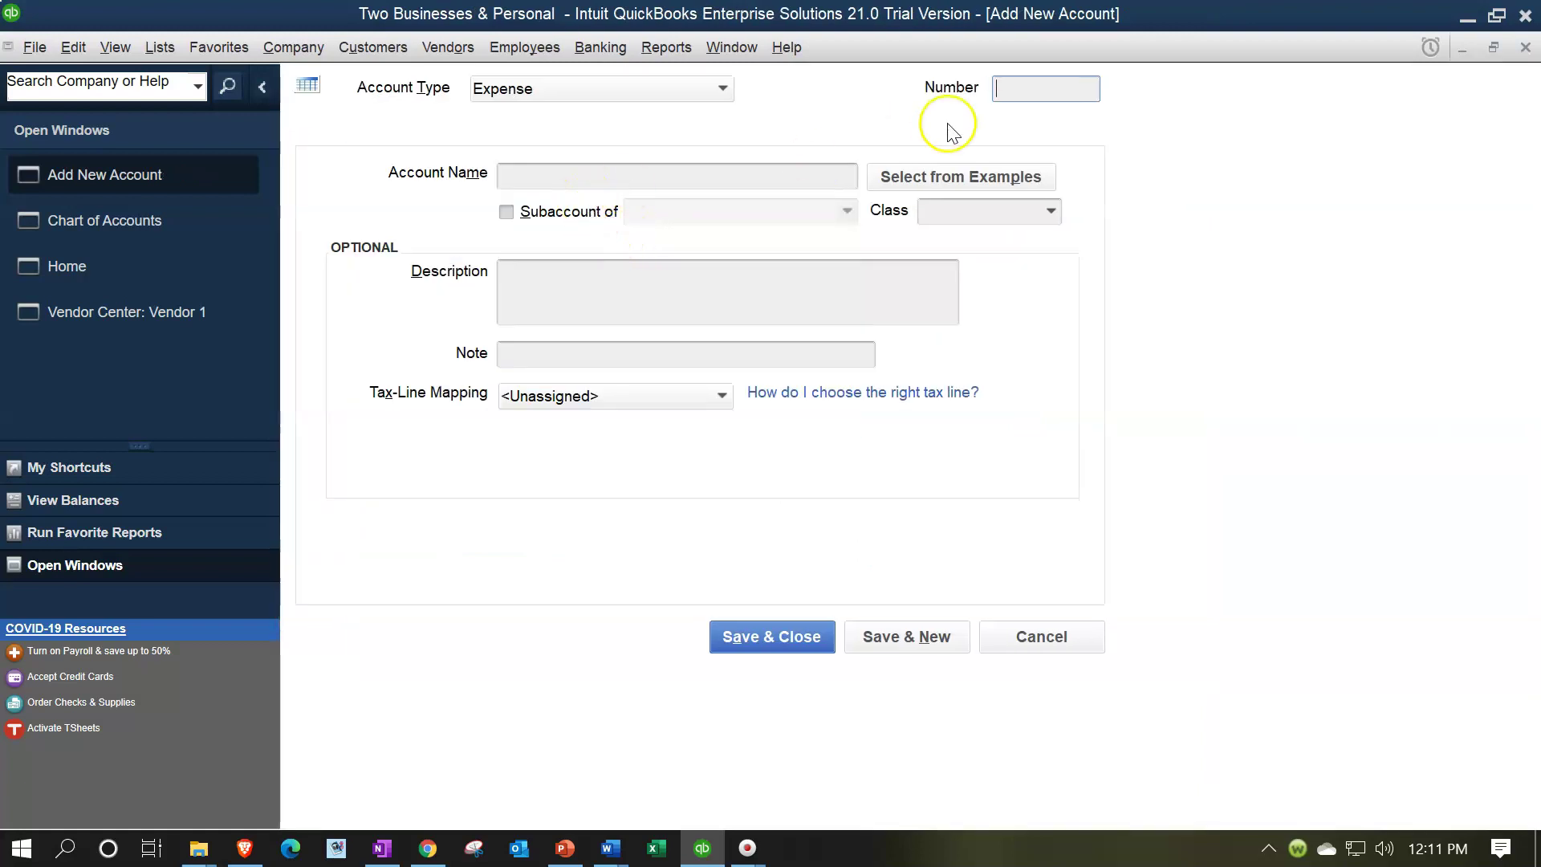
# Step: Number the expense account 83300, name it "Insurance.." with two trailing periods, assign class Personal, and save it to start another account
pyautogui.click(1037, 88)
pyautogui.write('83300')
pyautogui.press('Tab')
pyautogui.write('Ins')
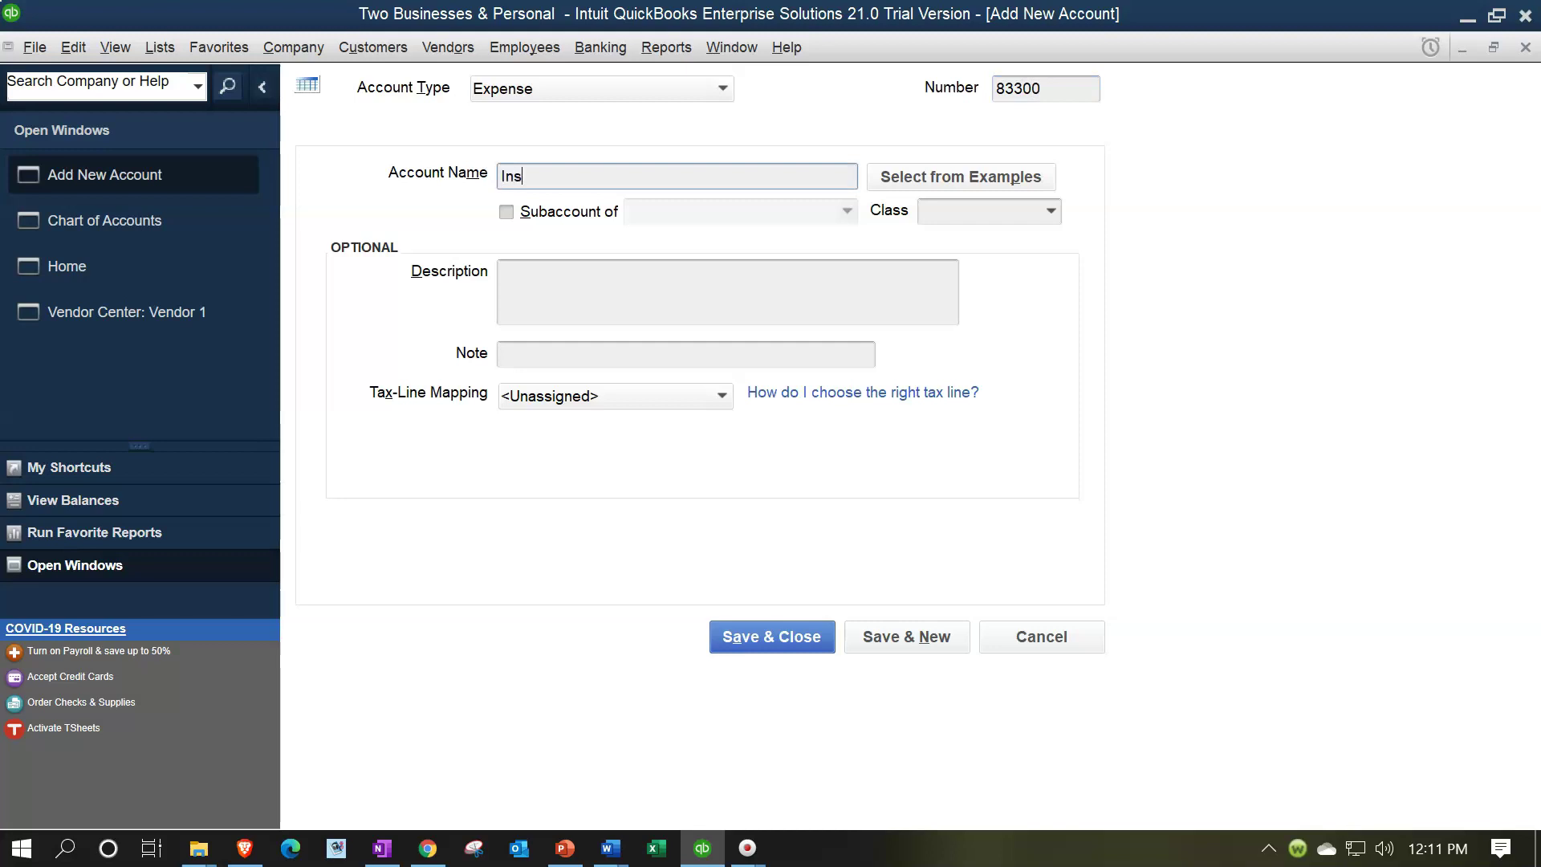
pyautogui.write('urance..')
pyautogui.press('Tab')
pyautogui.press('Tab')
pyautogui.press('Tab')
pyautogui.write('Personal')
pyautogui.press('Tab')
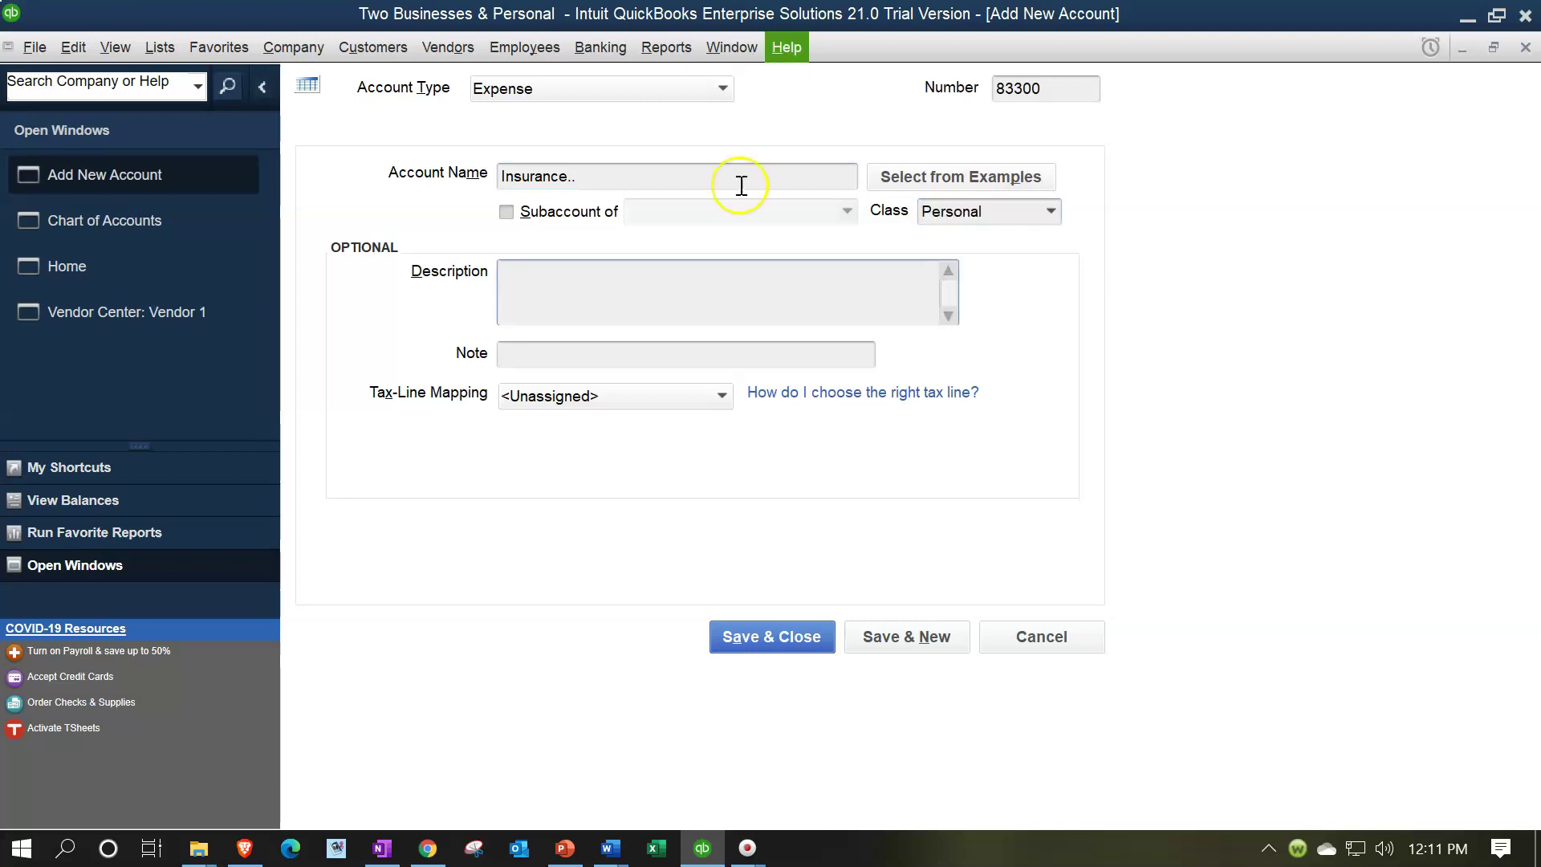
pyautogui.click(903, 629)
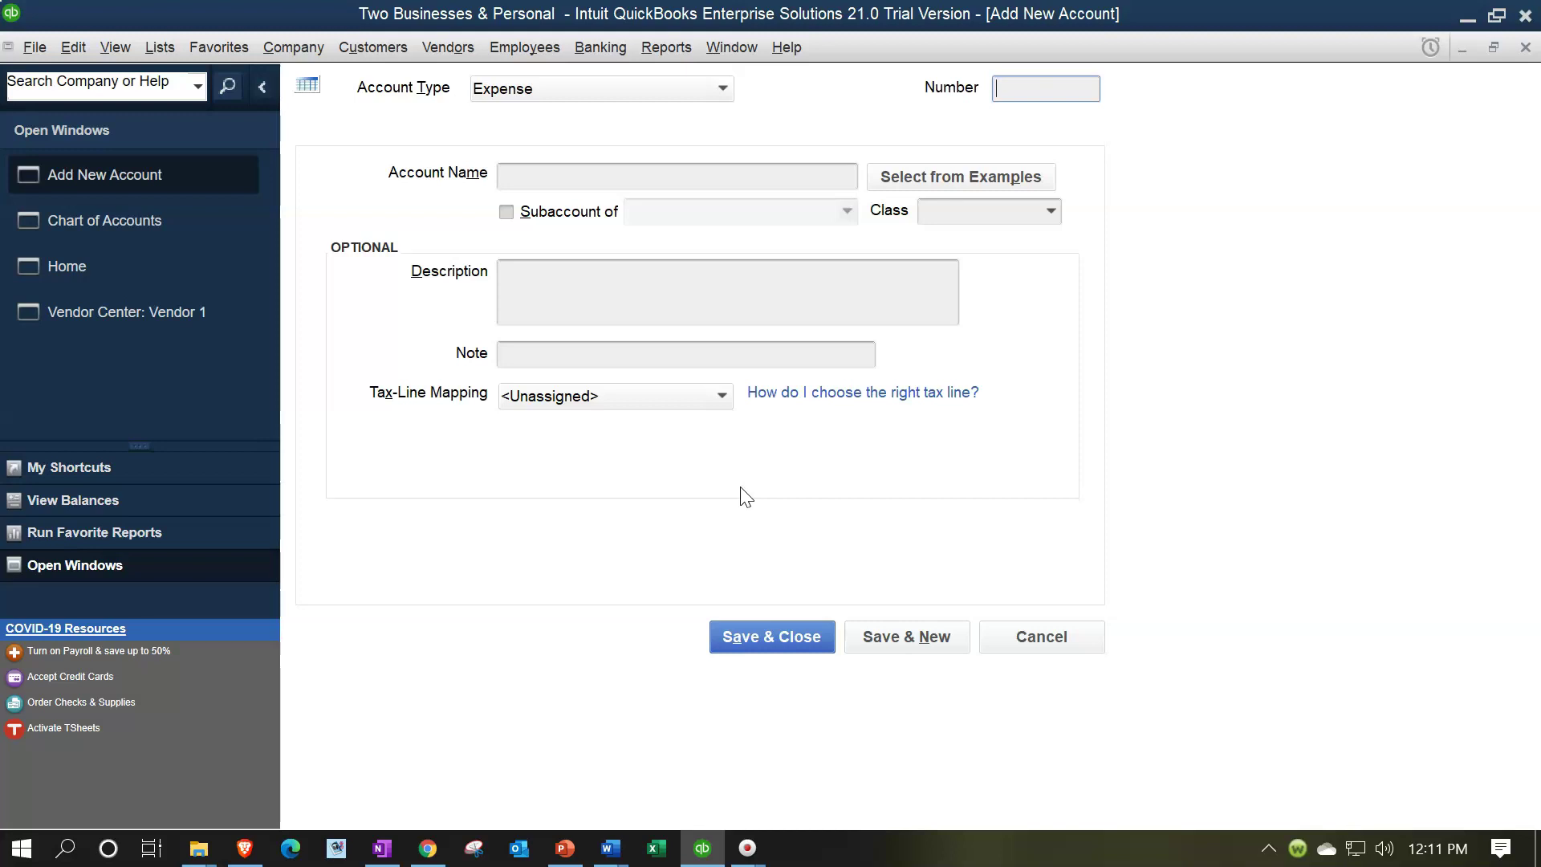
# Step: Number the new expense account 87500, name it "Restaurant", and try to save it without a class
pyautogui.click(1031, 88)
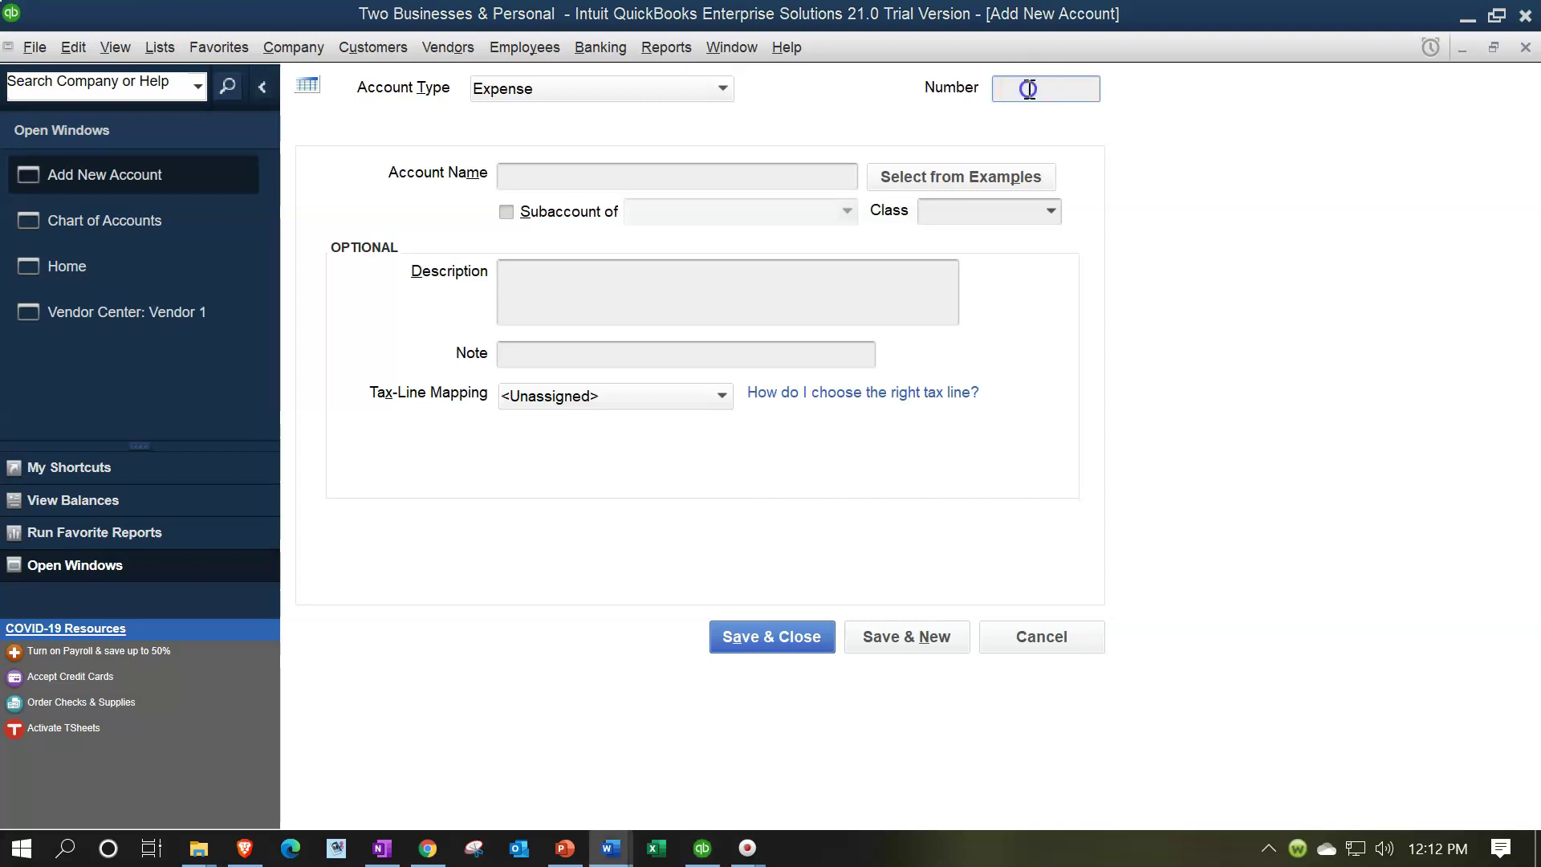
pyautogui.write('875')
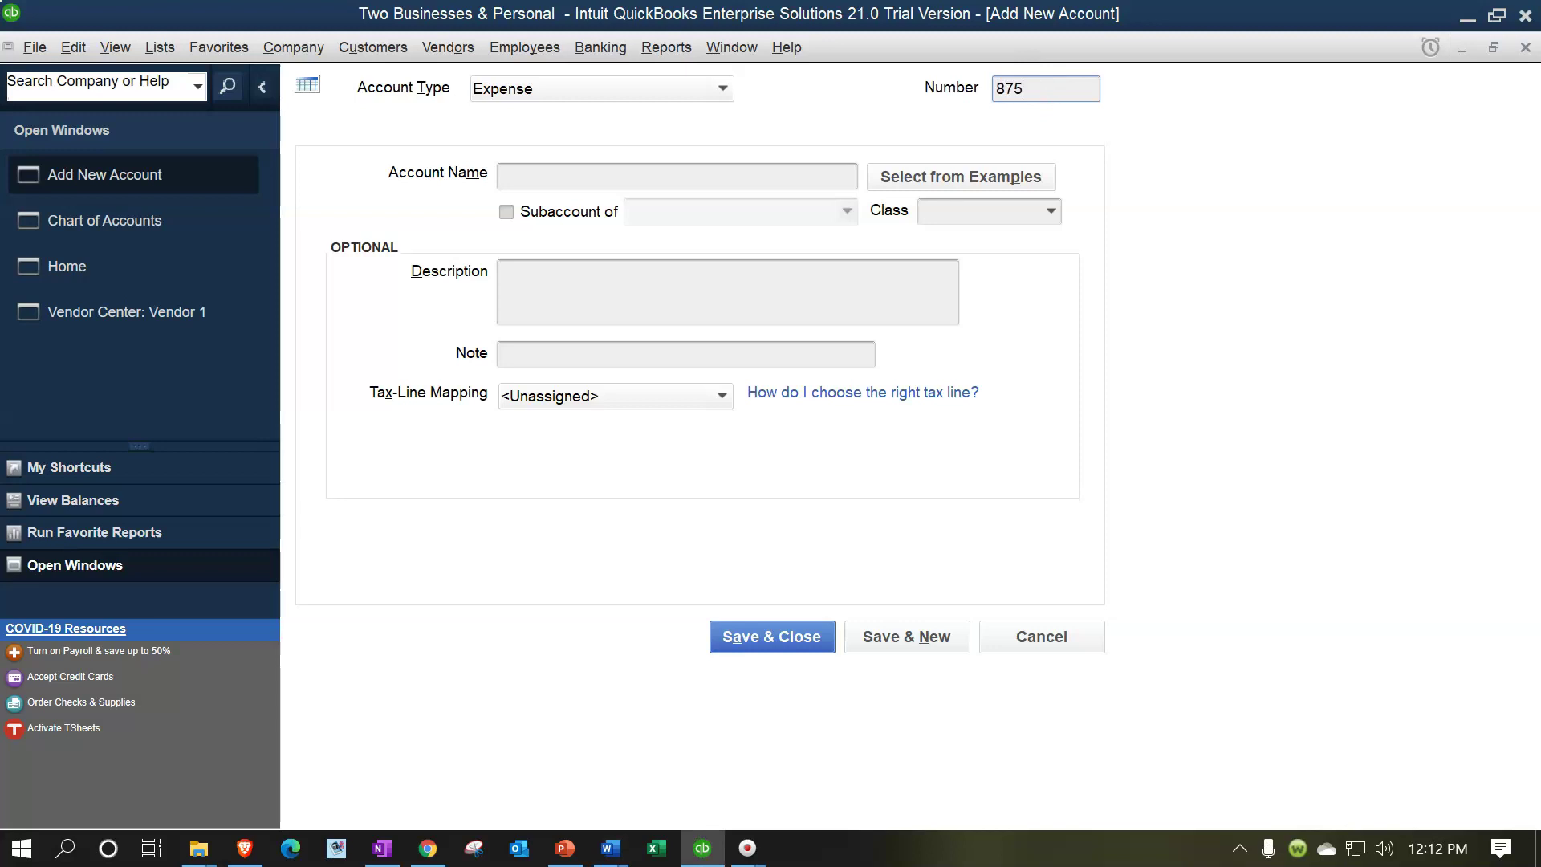
pyautogui.write('00')
pyautogui.press('Tab')
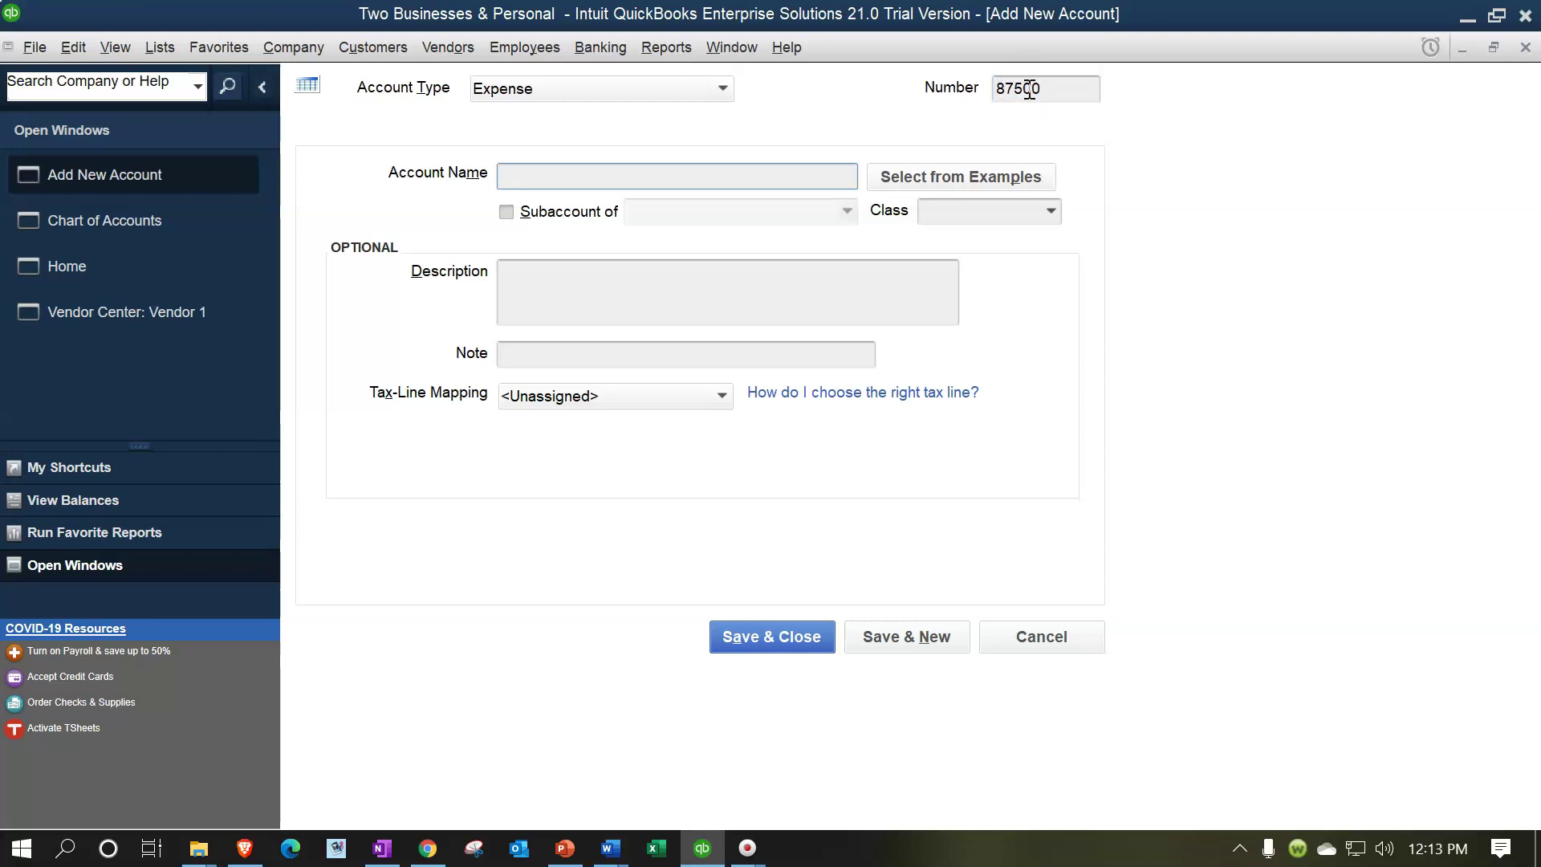
pyautogui.write('Restaurant')
pyautogui.click(1029, 88)
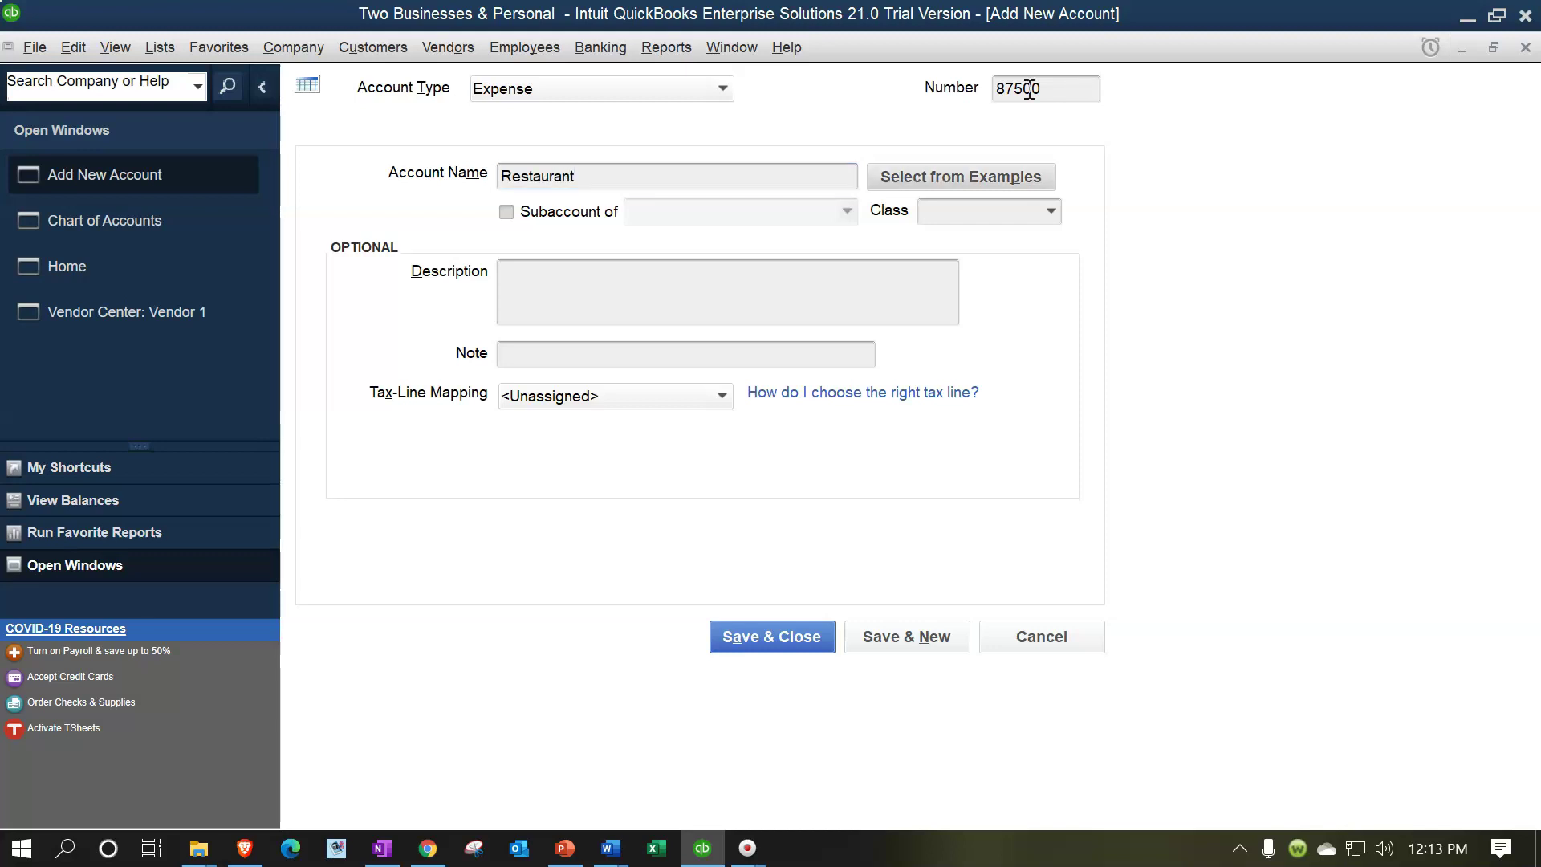
pyautogui.click(749, 353)
pyautogui.click(905, 640)
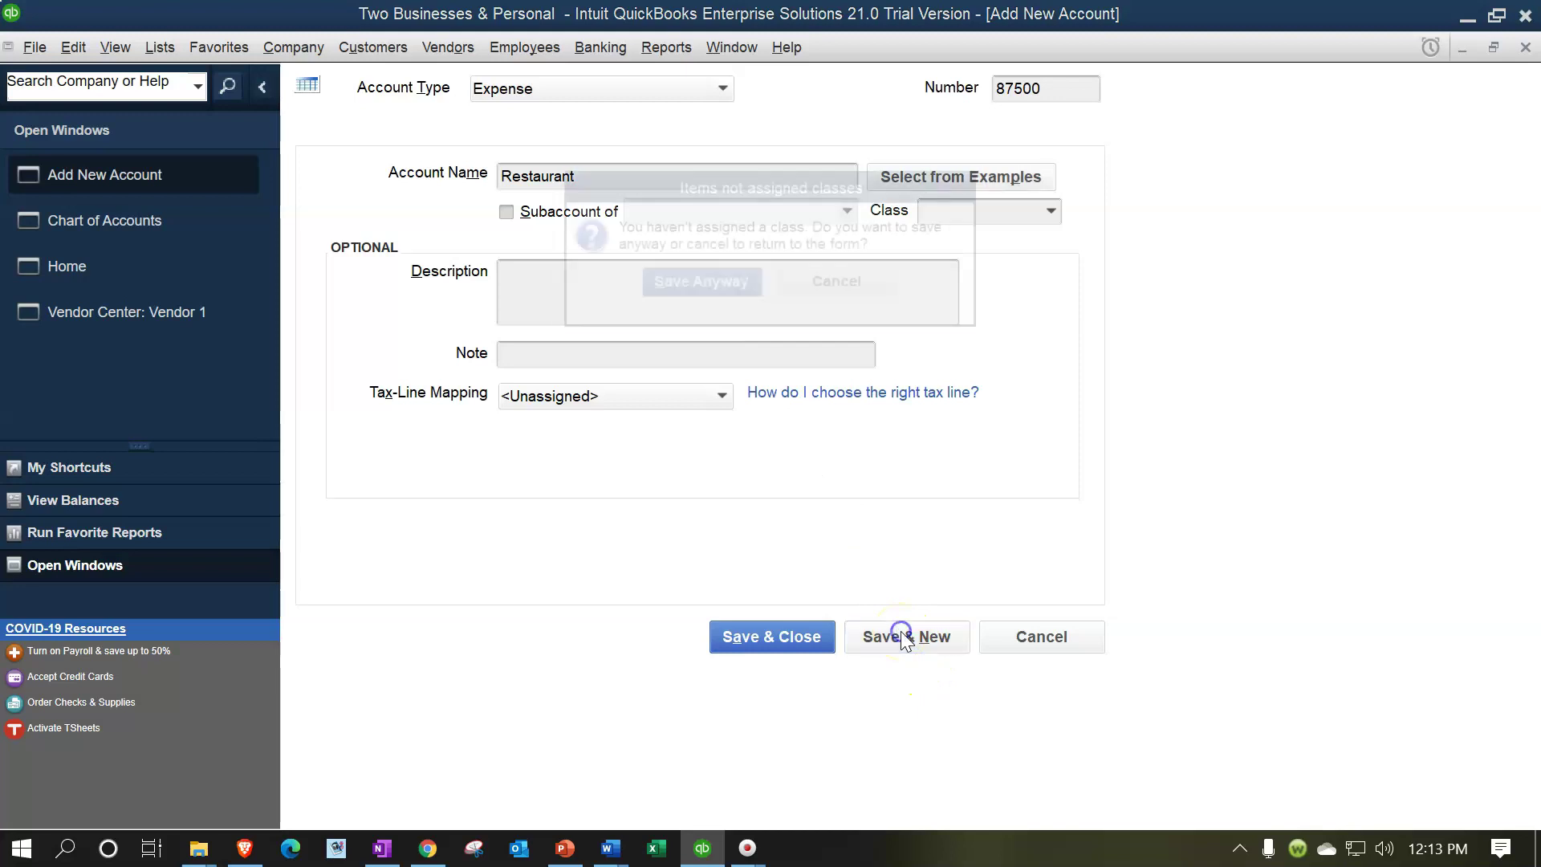
pyautogui.click(867, 293)
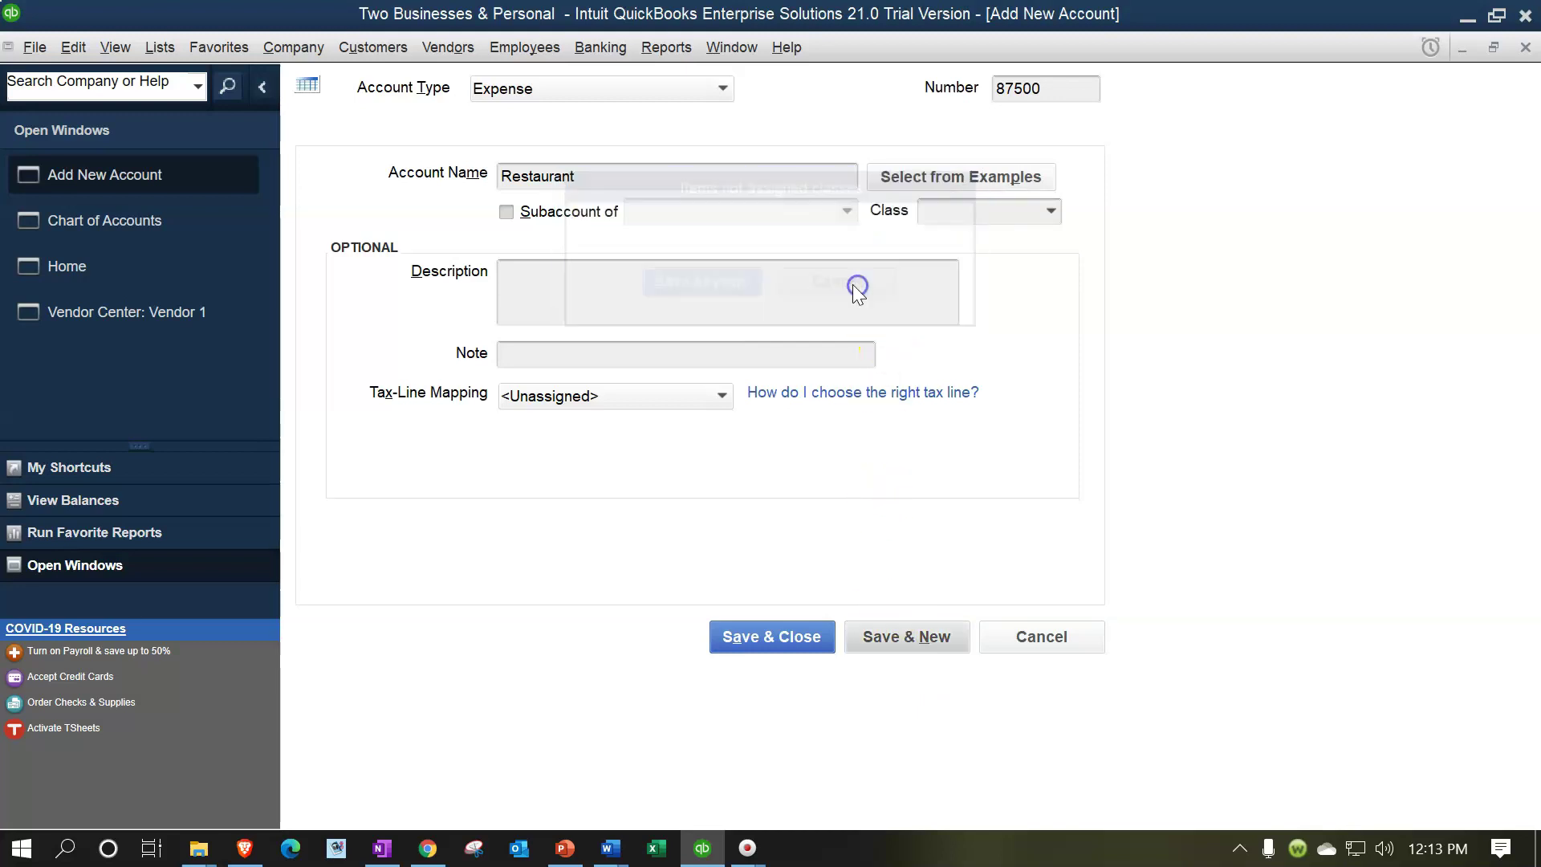
# Step: Assign class Personal to the Restaurant account and save it, continuing with another new account
pyautogui.click(1049, 210)
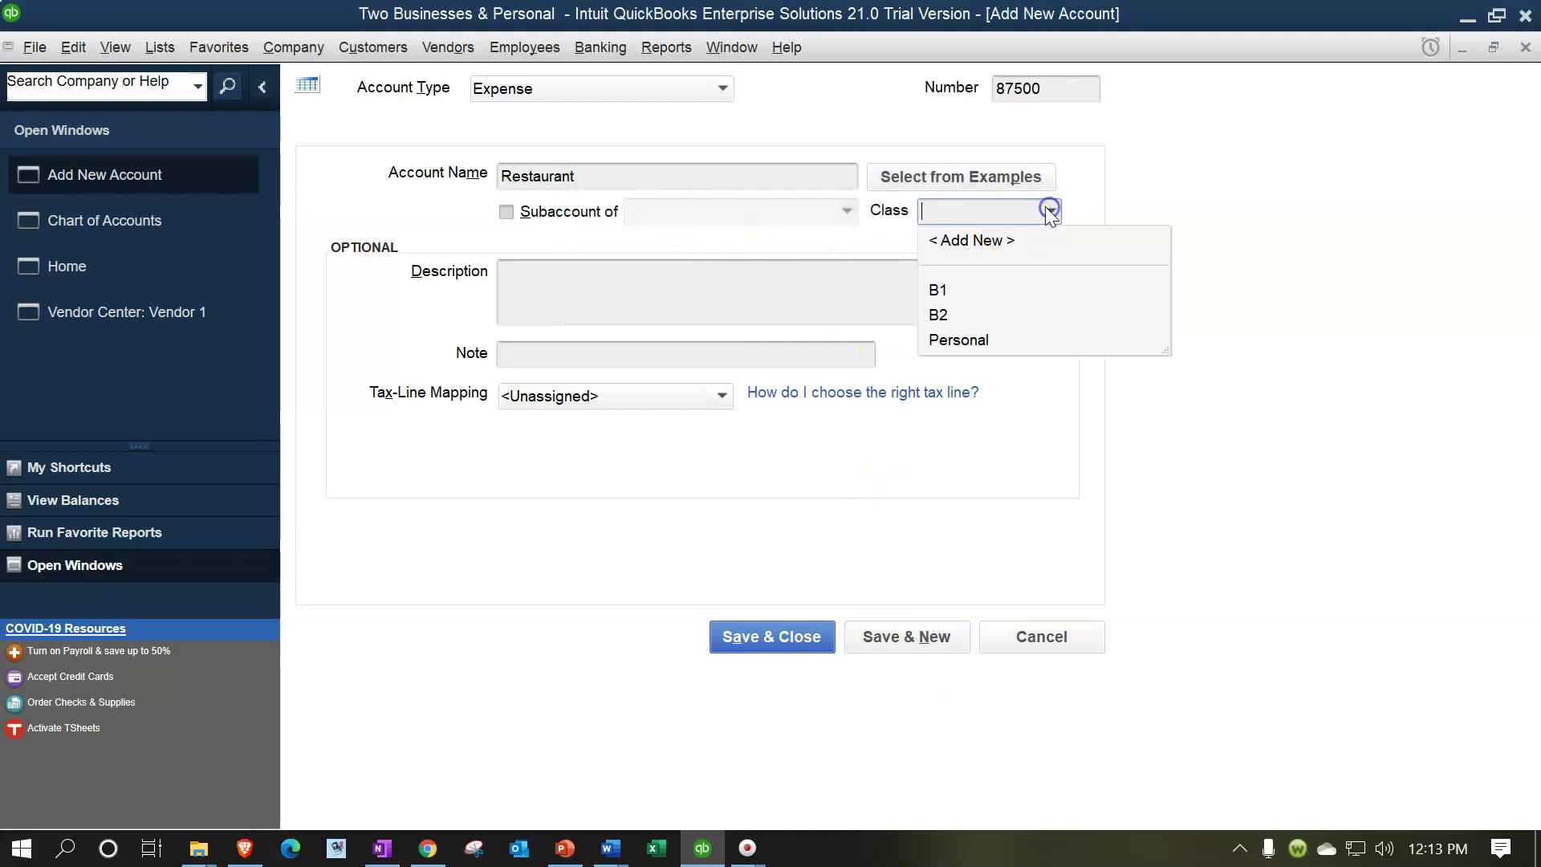
pyautogui.click(956, 335)
pyautogui.click(912, 633)
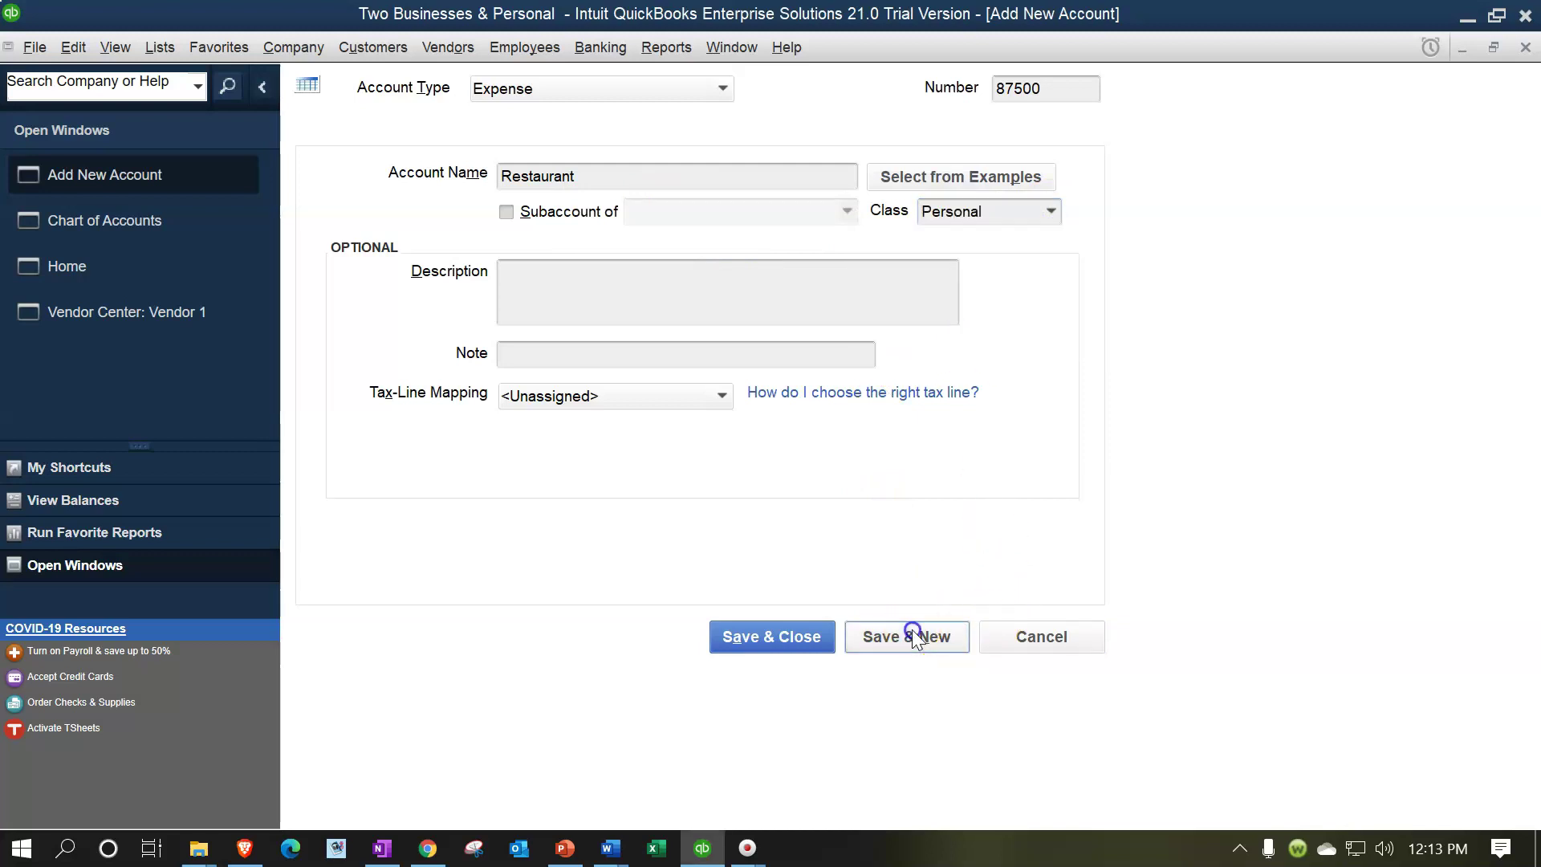
# Step: Create expense account 87520 named "Groceries" with class Personal, then save it and return to the chart of accounts
pyautogui.click(572, 165)
pyautogui.click(1033, 86)
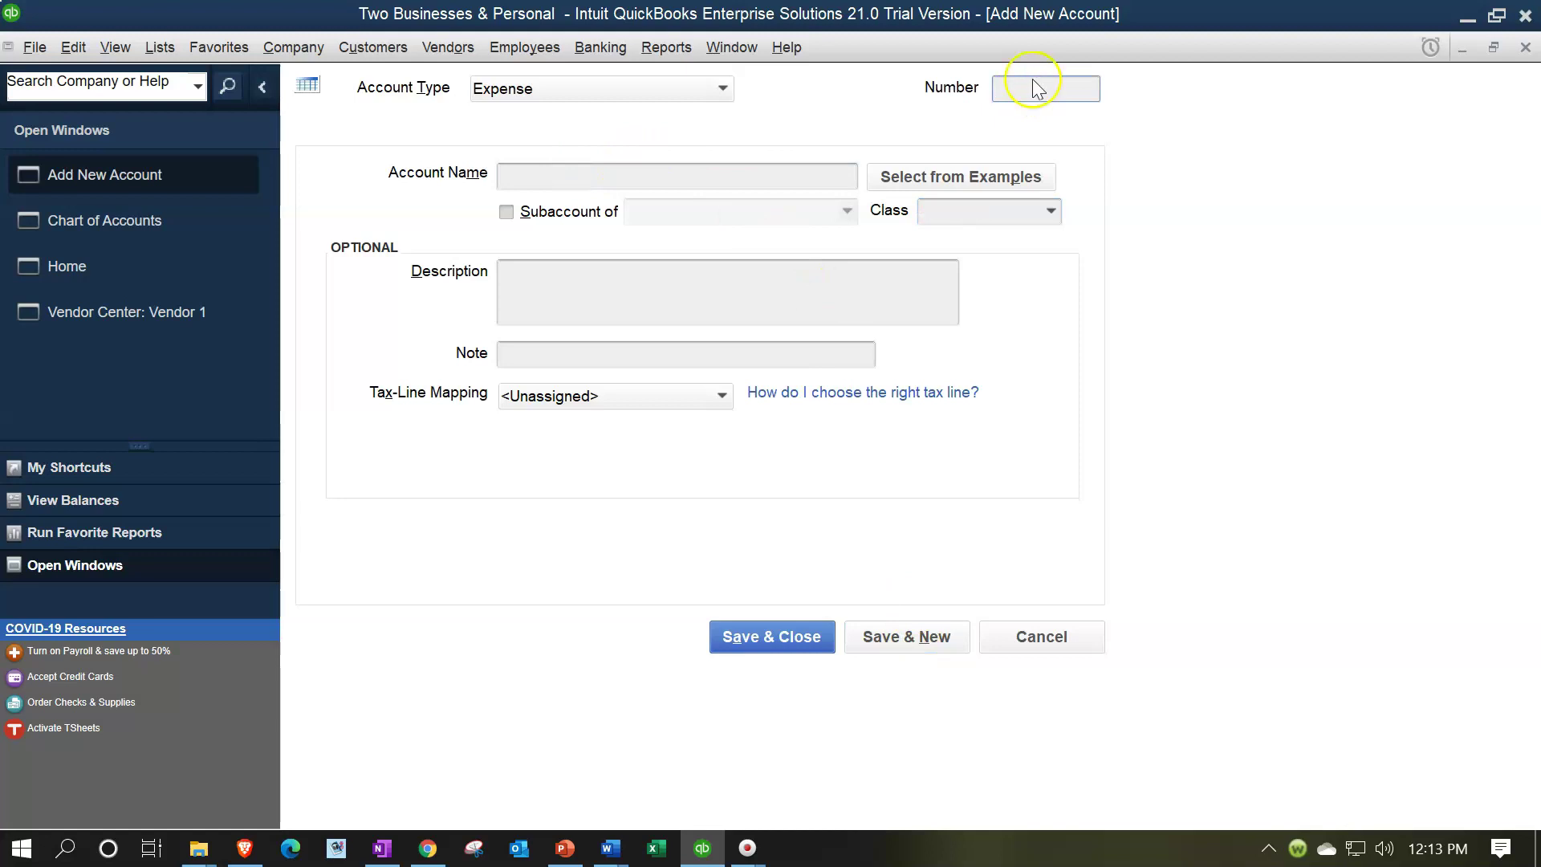
pyautogui.write('87520')
pyautogui.press('Tab')
pyautogui.write('Groceries')
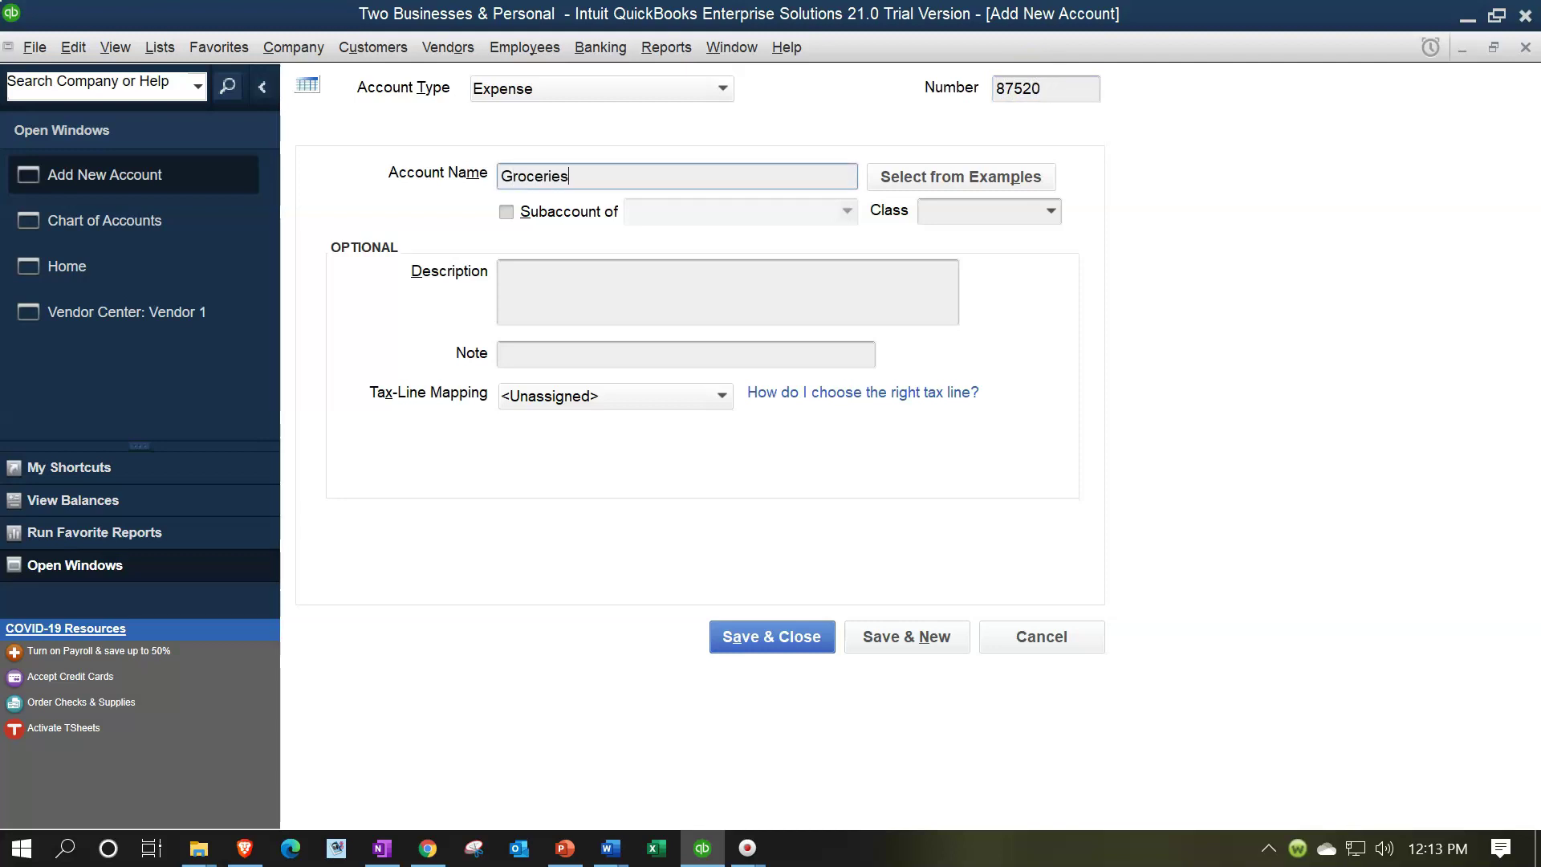
pyautogui.click(1034, 81)
pyautogui.press('BackSpace')
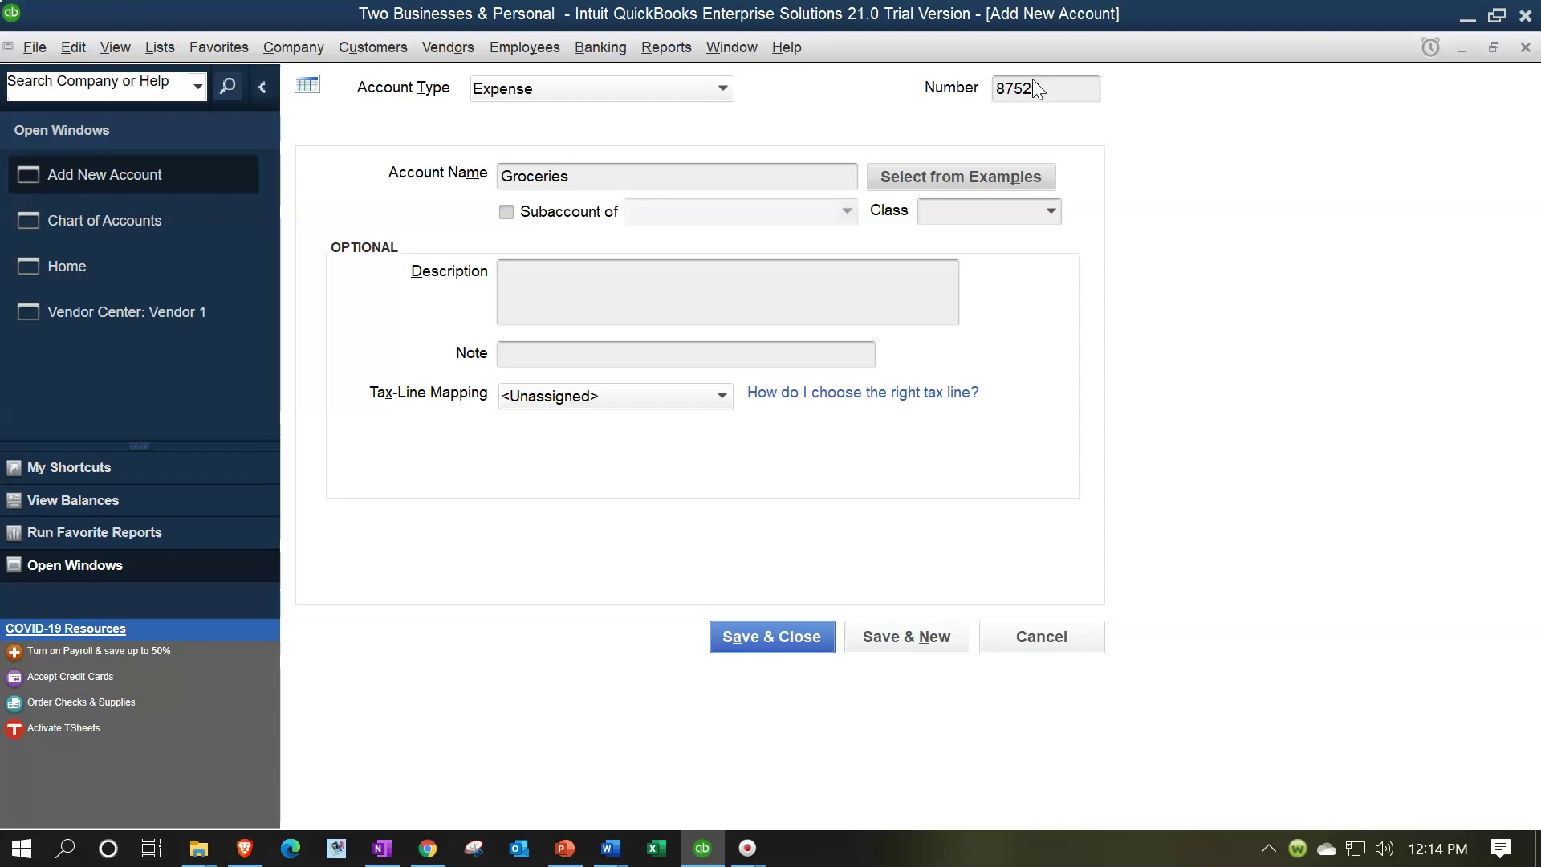
pyautogui.write('0')
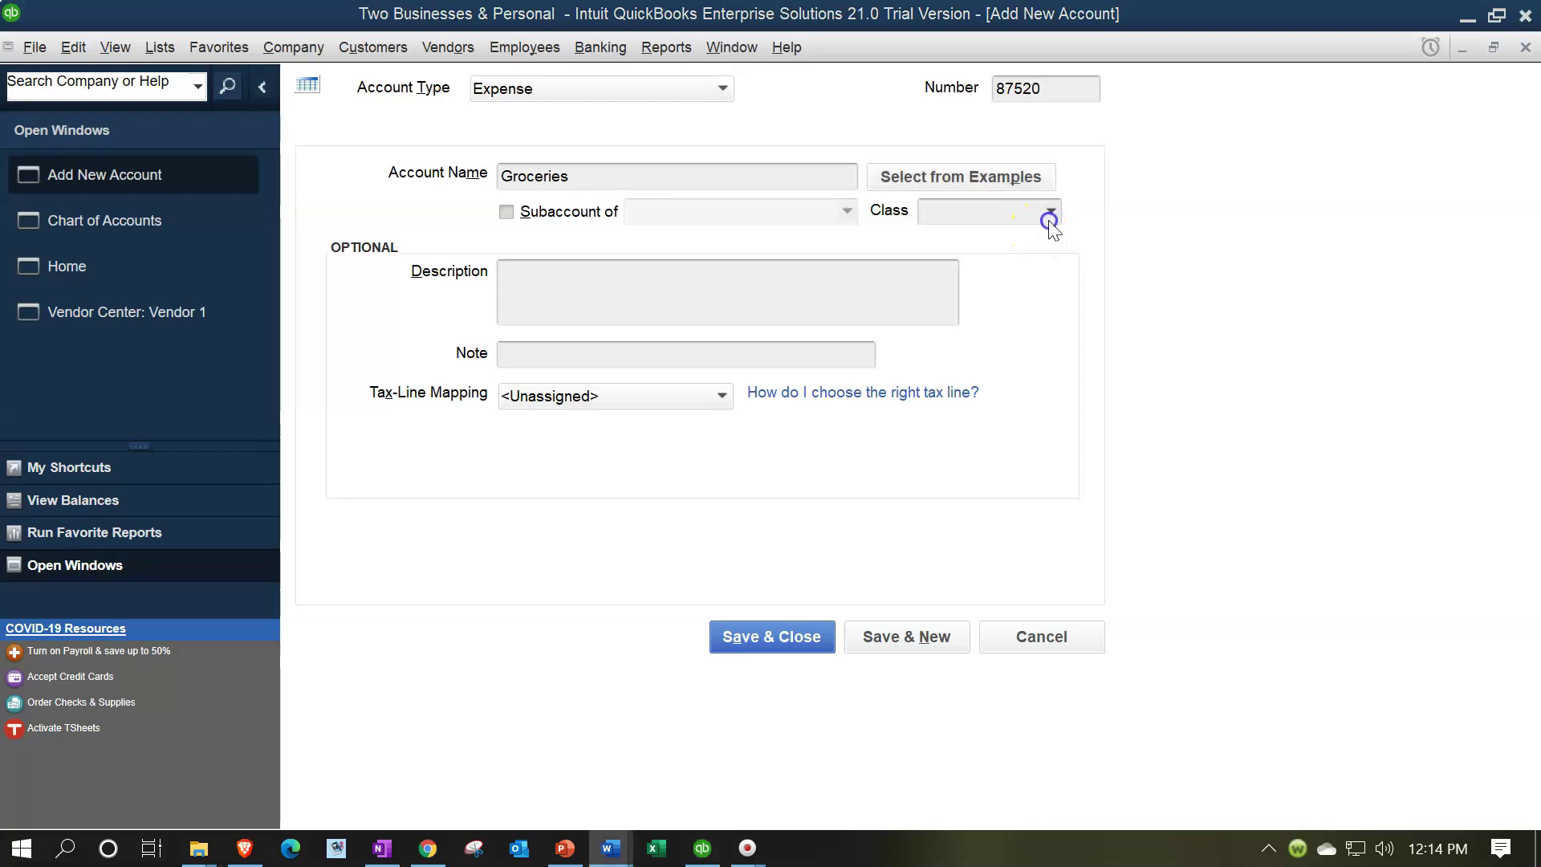
pyautogui.click(1050, 211)
pyautogui.click(955, 337)
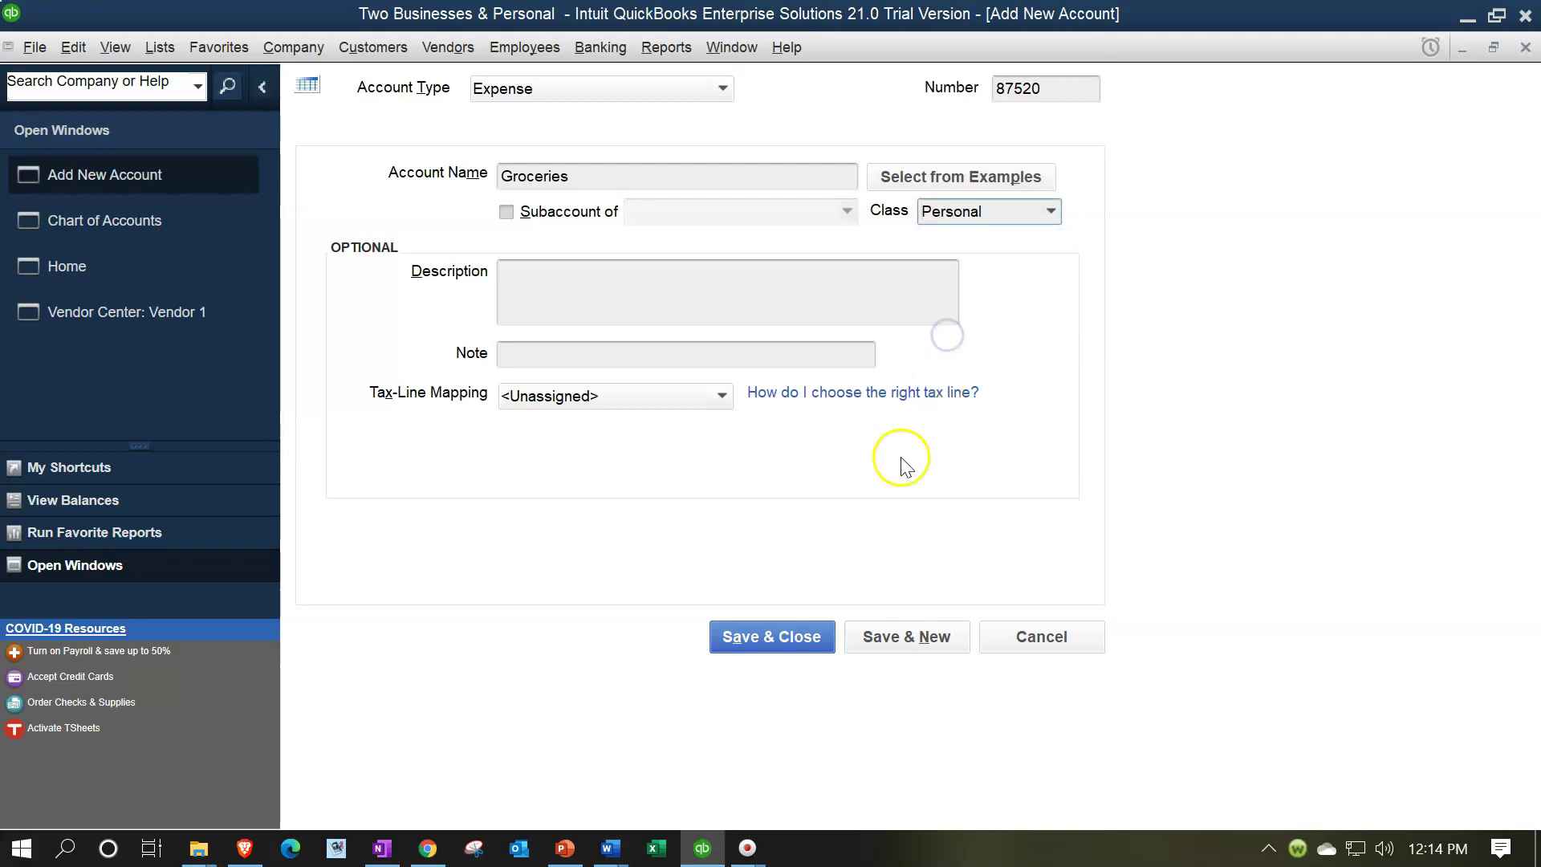
pyautogui.click(788, 634)
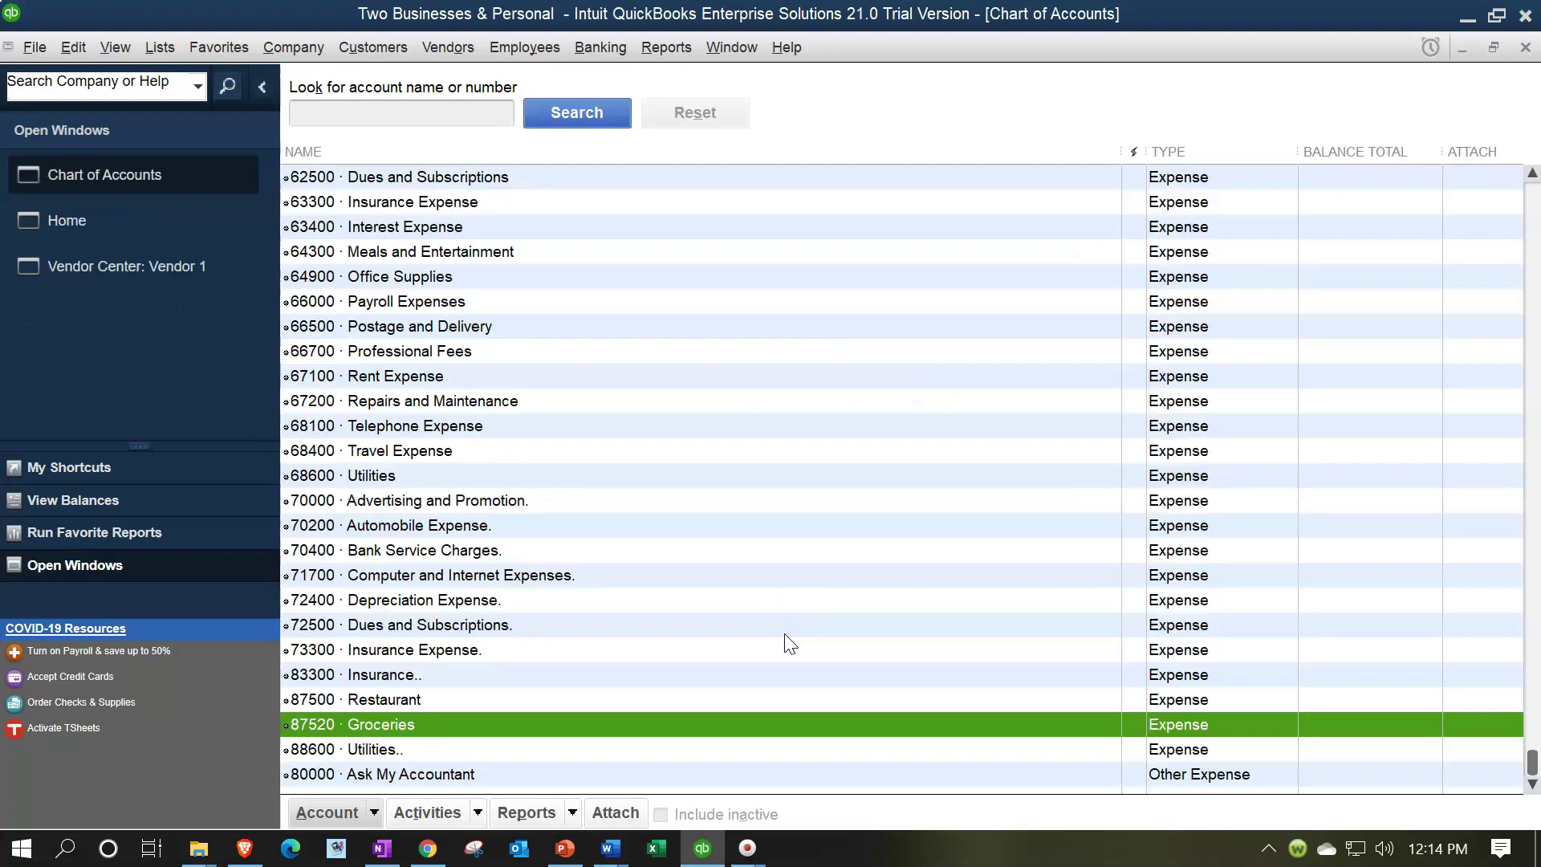
# Step: Edit the 60000 Advertising and Promotion account to assign class B1, and save it
pyautogui.scroll(3, 687, 615)
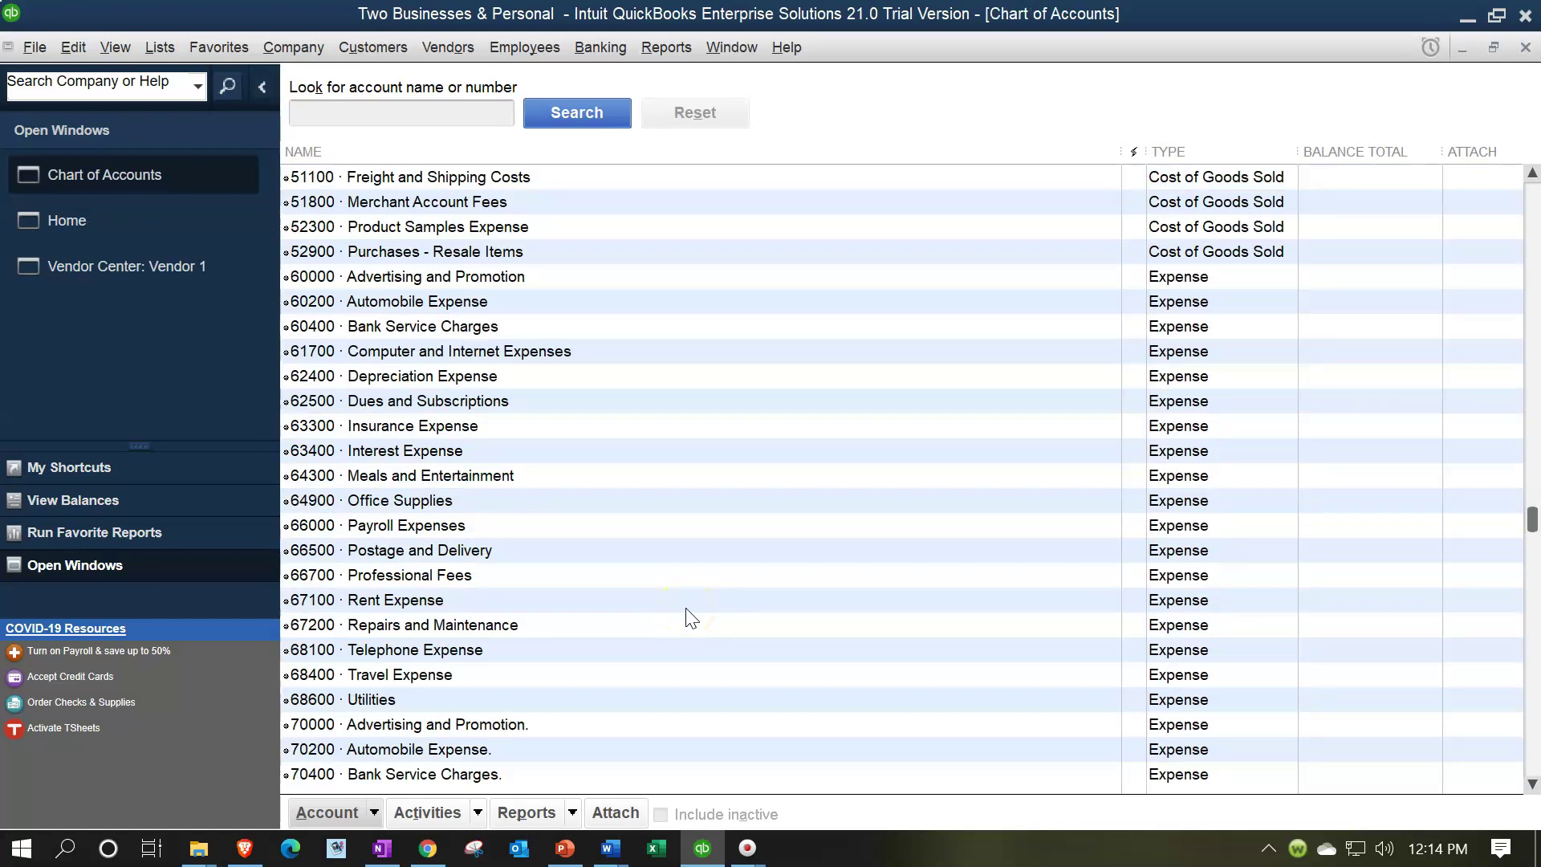
pyautogui.scroll(-3, 690, 617)
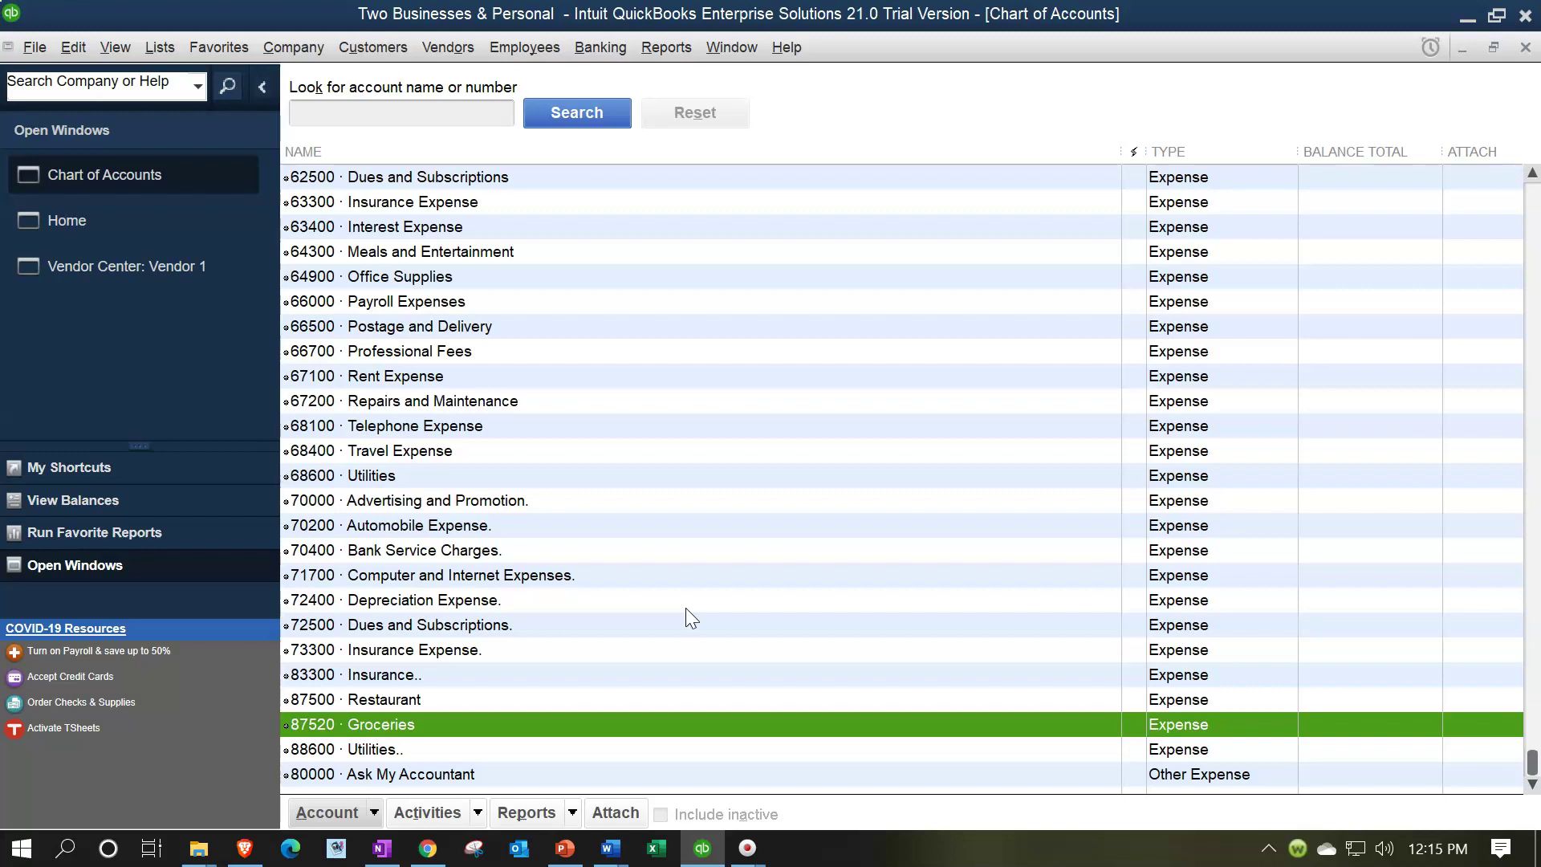
pyautogui.scroll(2, 687, 610)
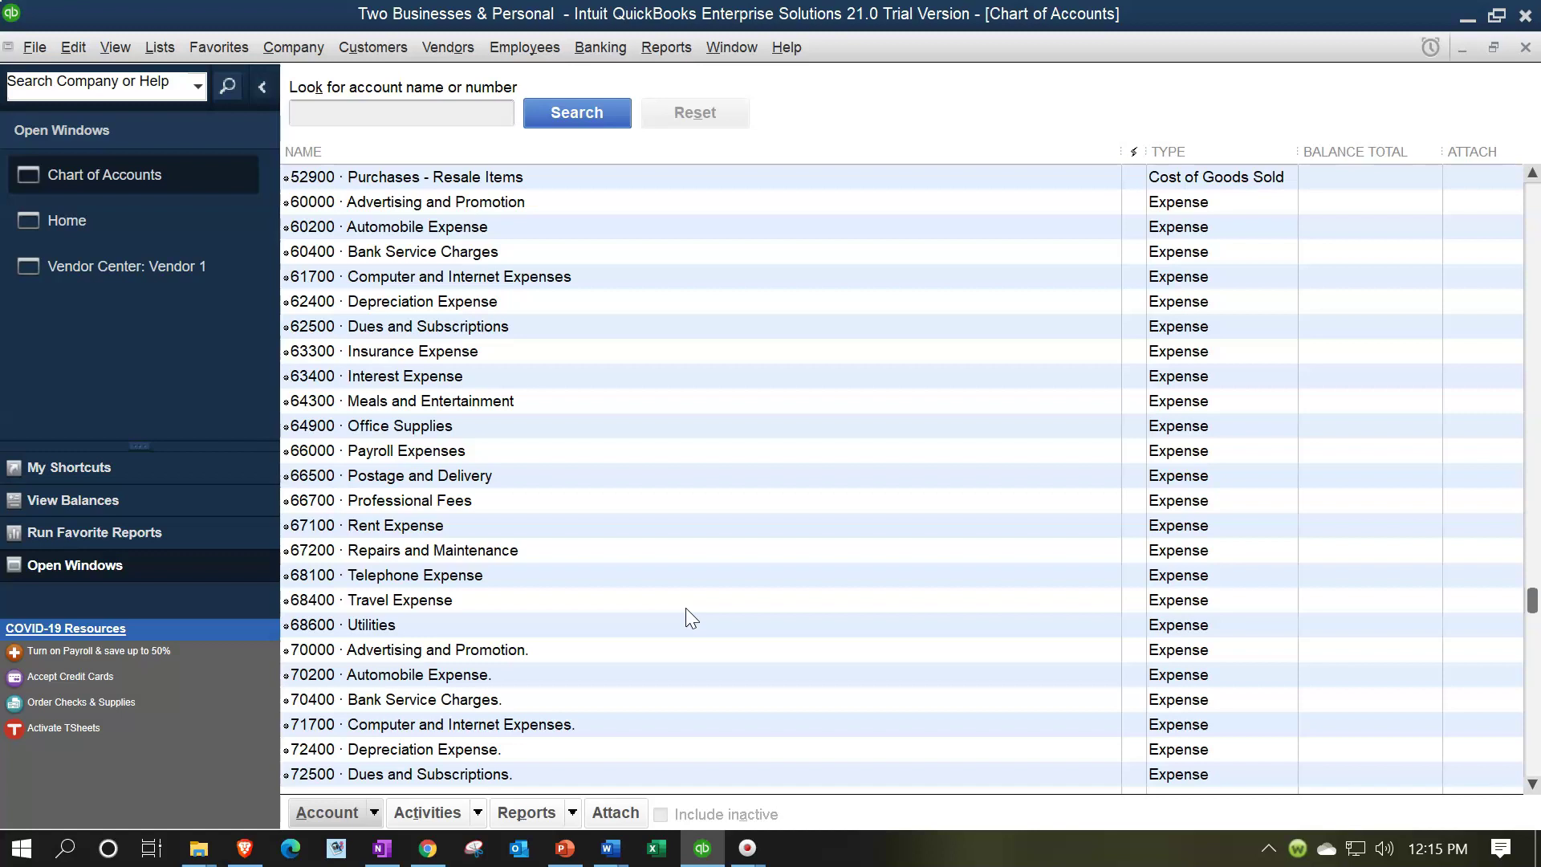
pyautogui.click(546, 209)
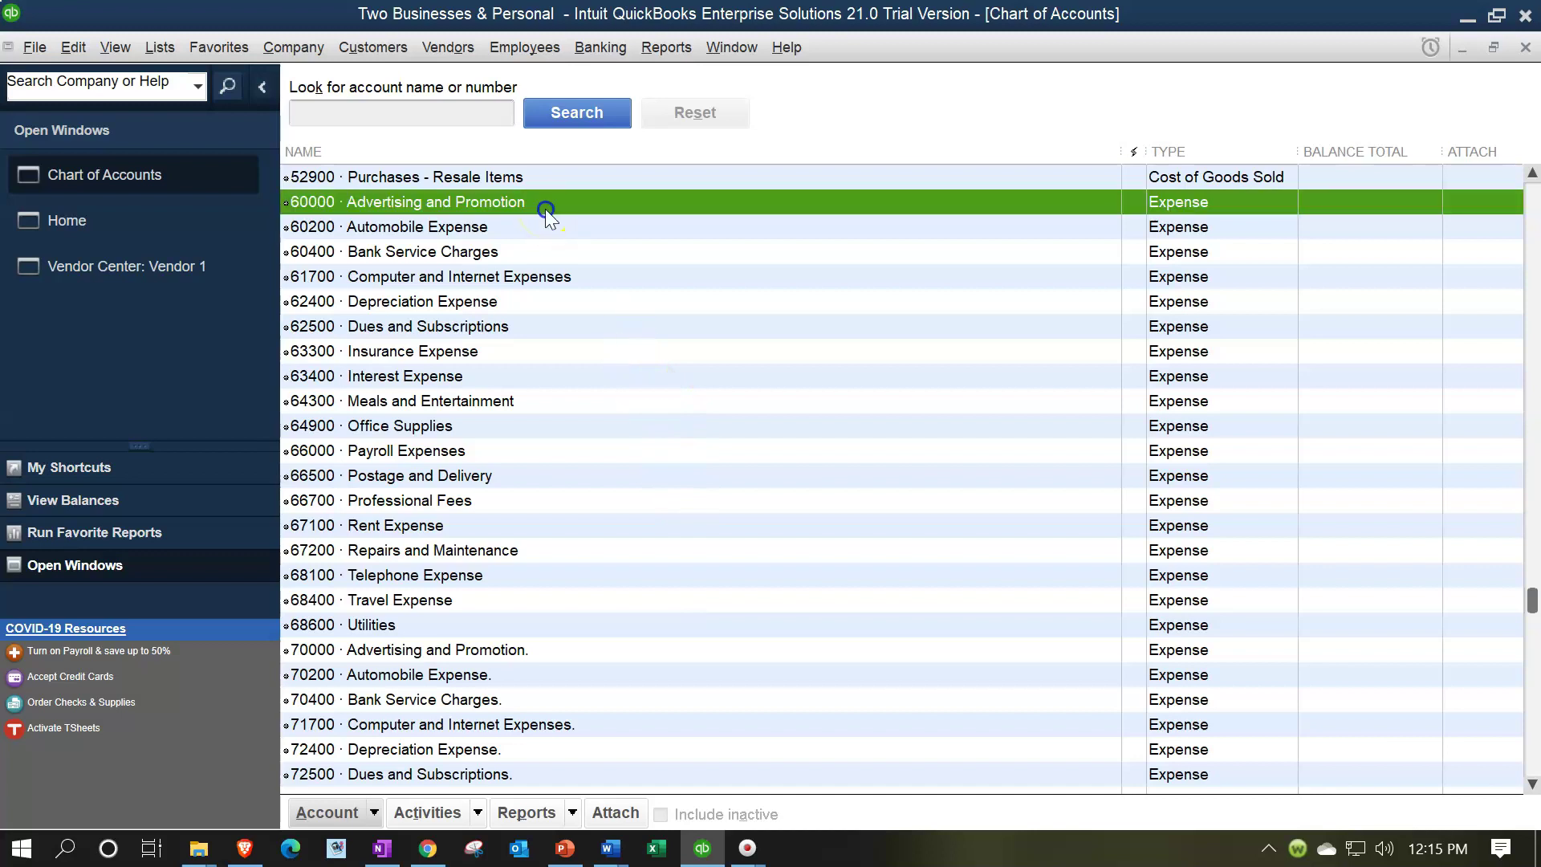
pyautogui.rightClick(546, 209)
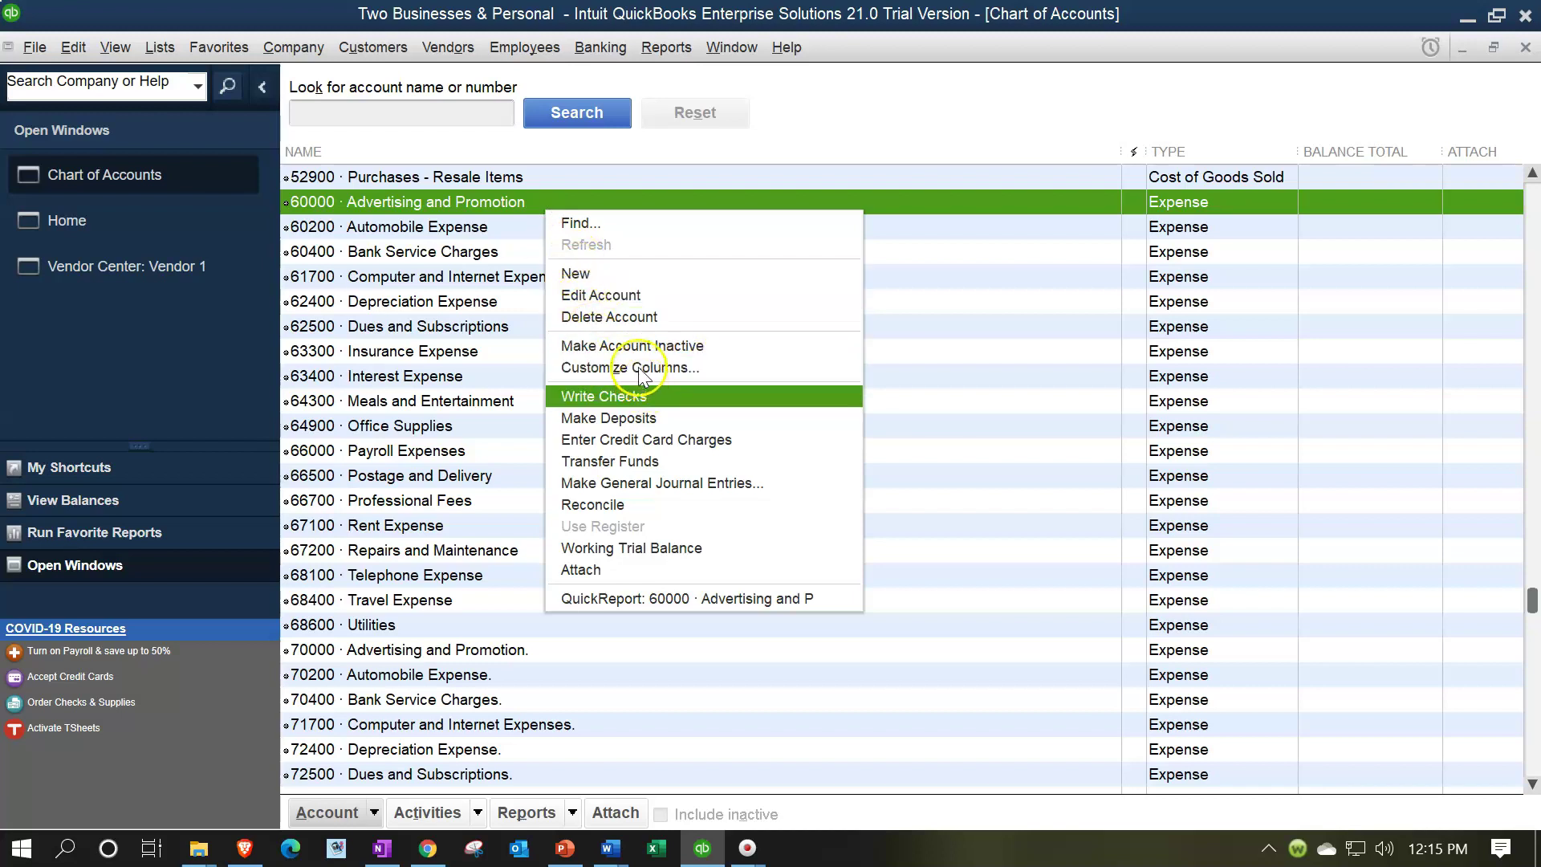
pyautogui.click(628, 297)
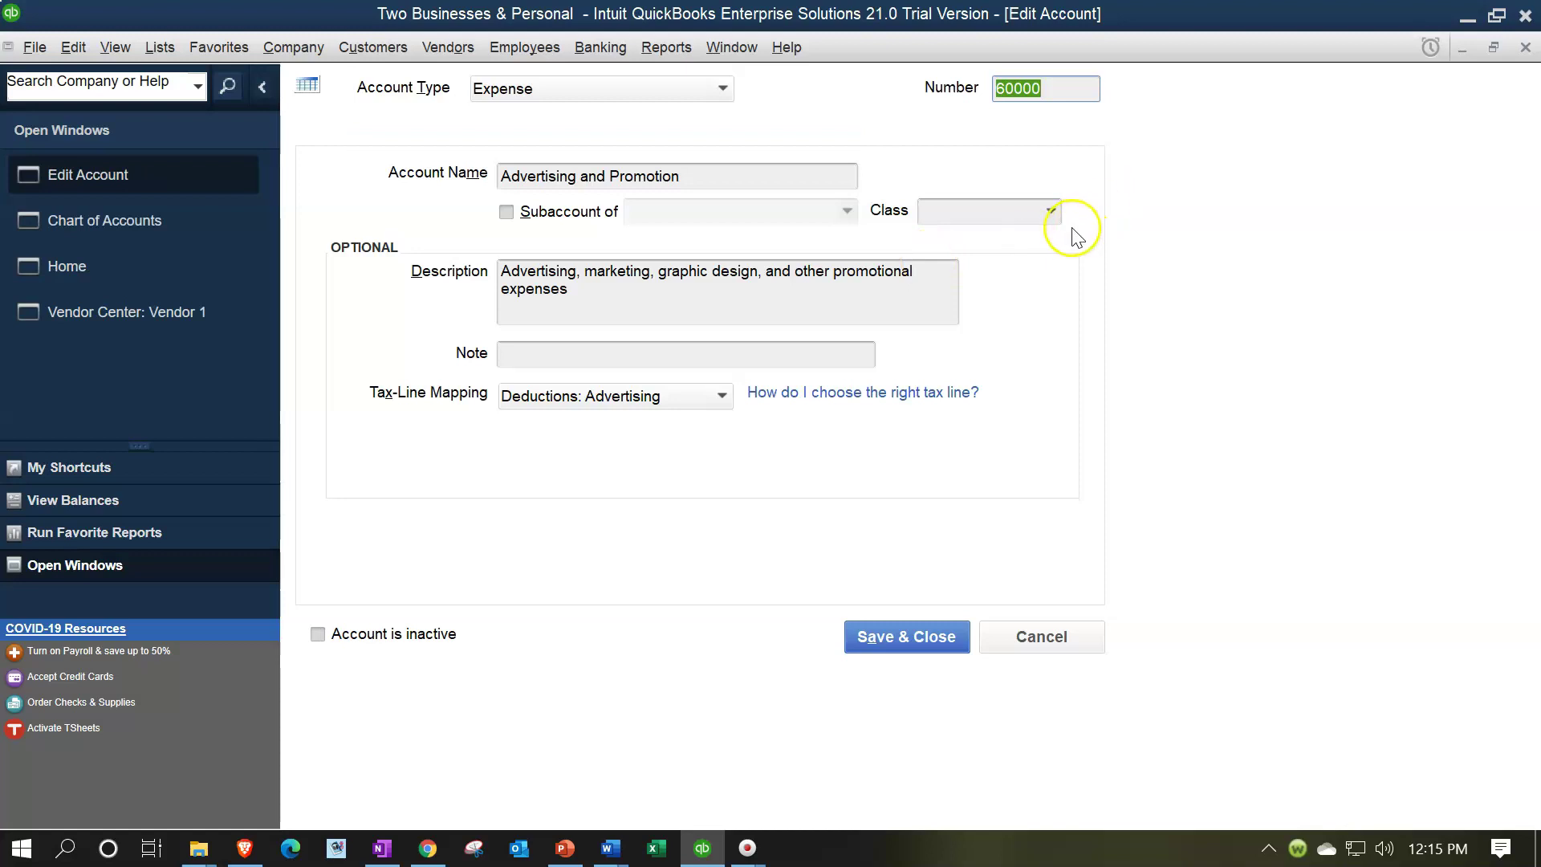
pyautogui.click(1047, 211)
pyautogui.click(939, 290)
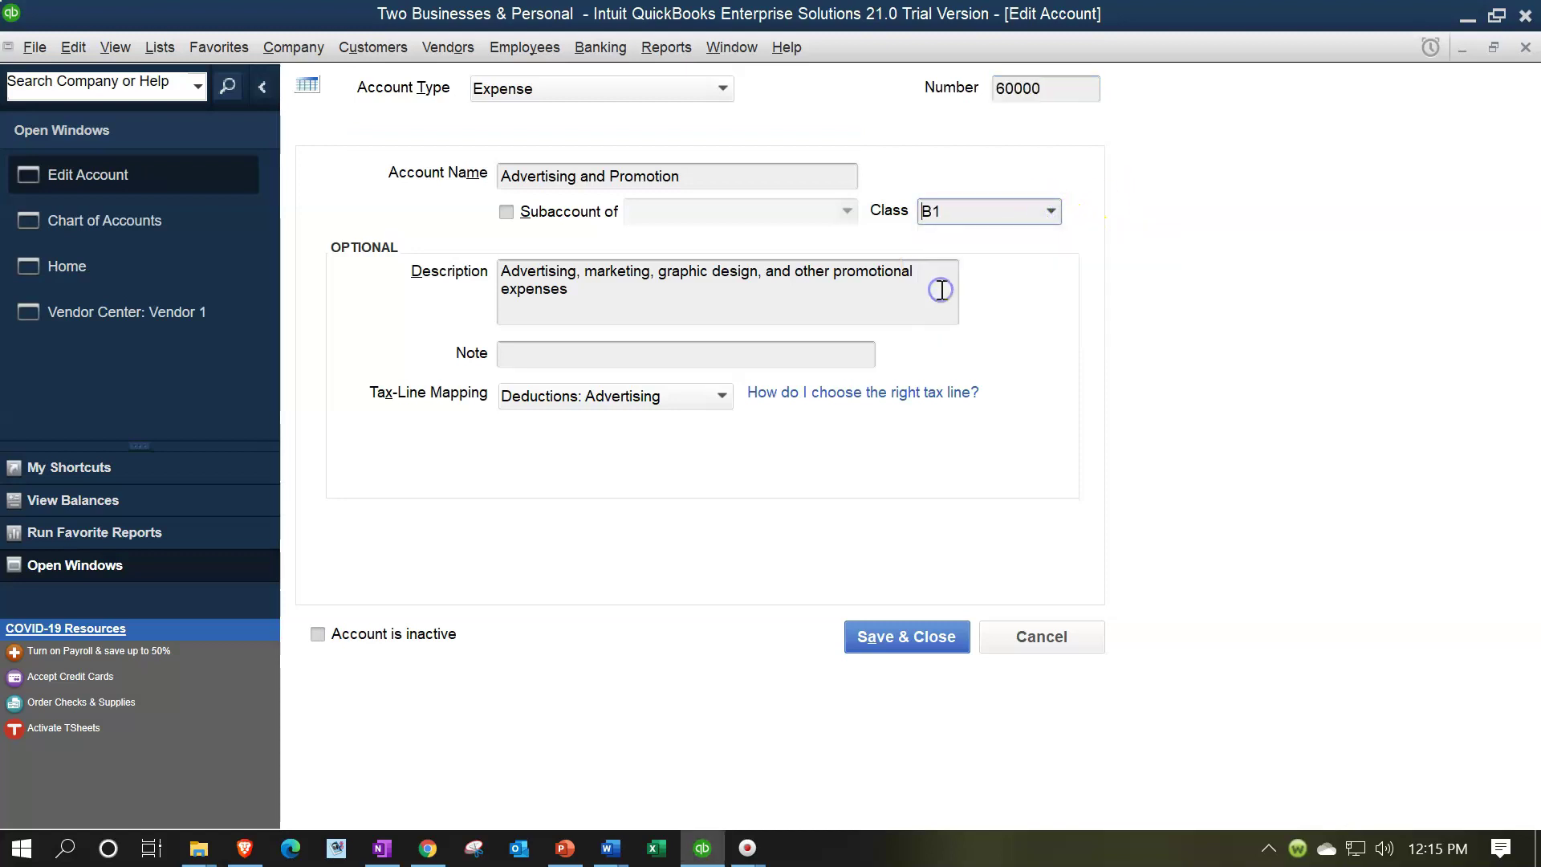
pyautogui.click(912, 642)
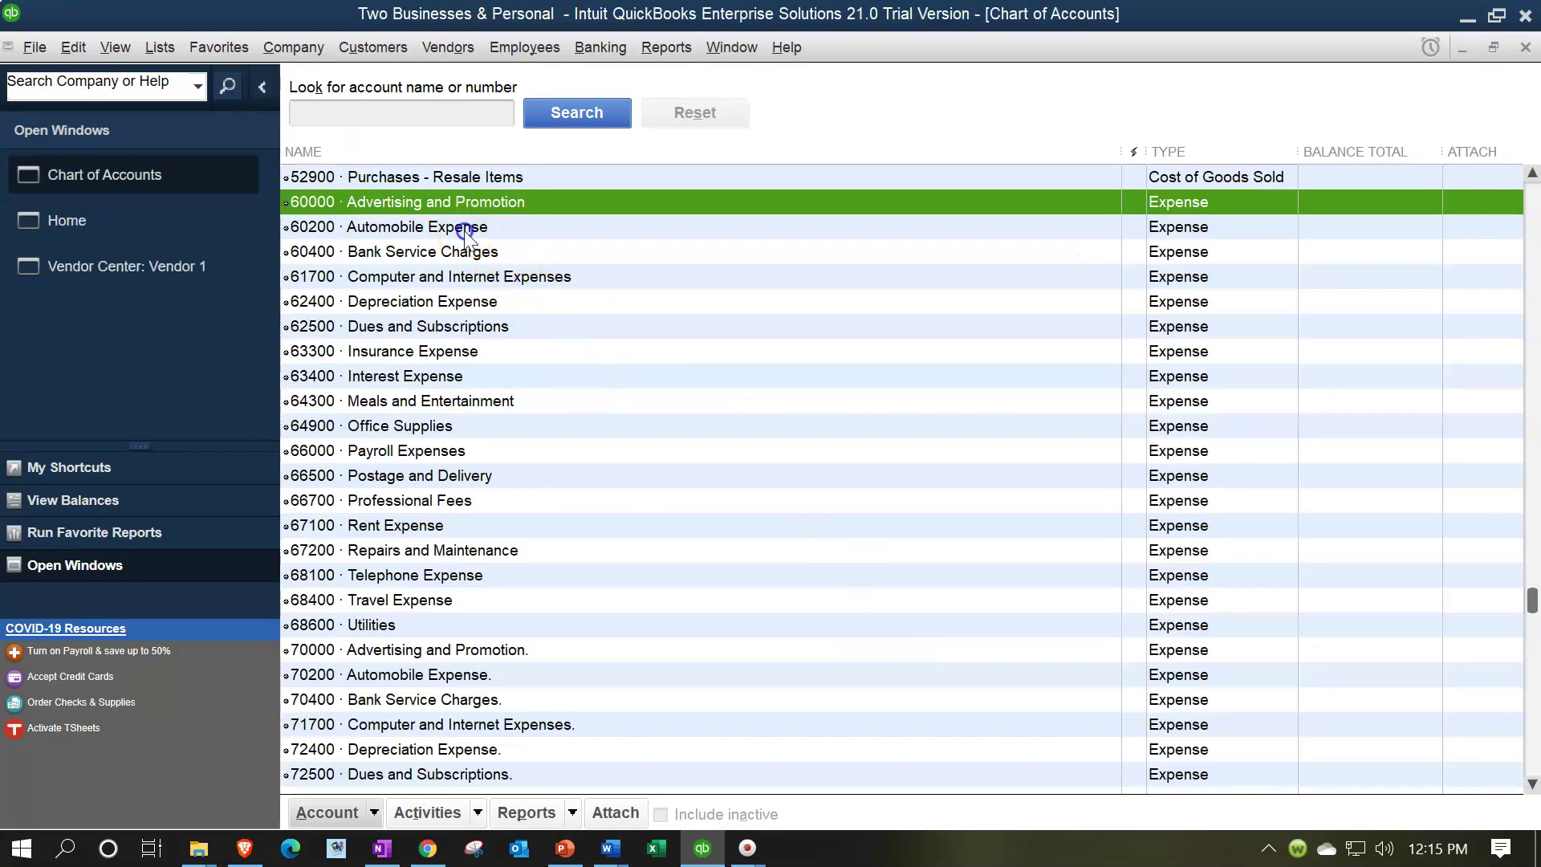
# Step: Edit the 60200 Automobile Expense account to assign class B1, and save it
pyautogui.rightClick(465, 233)
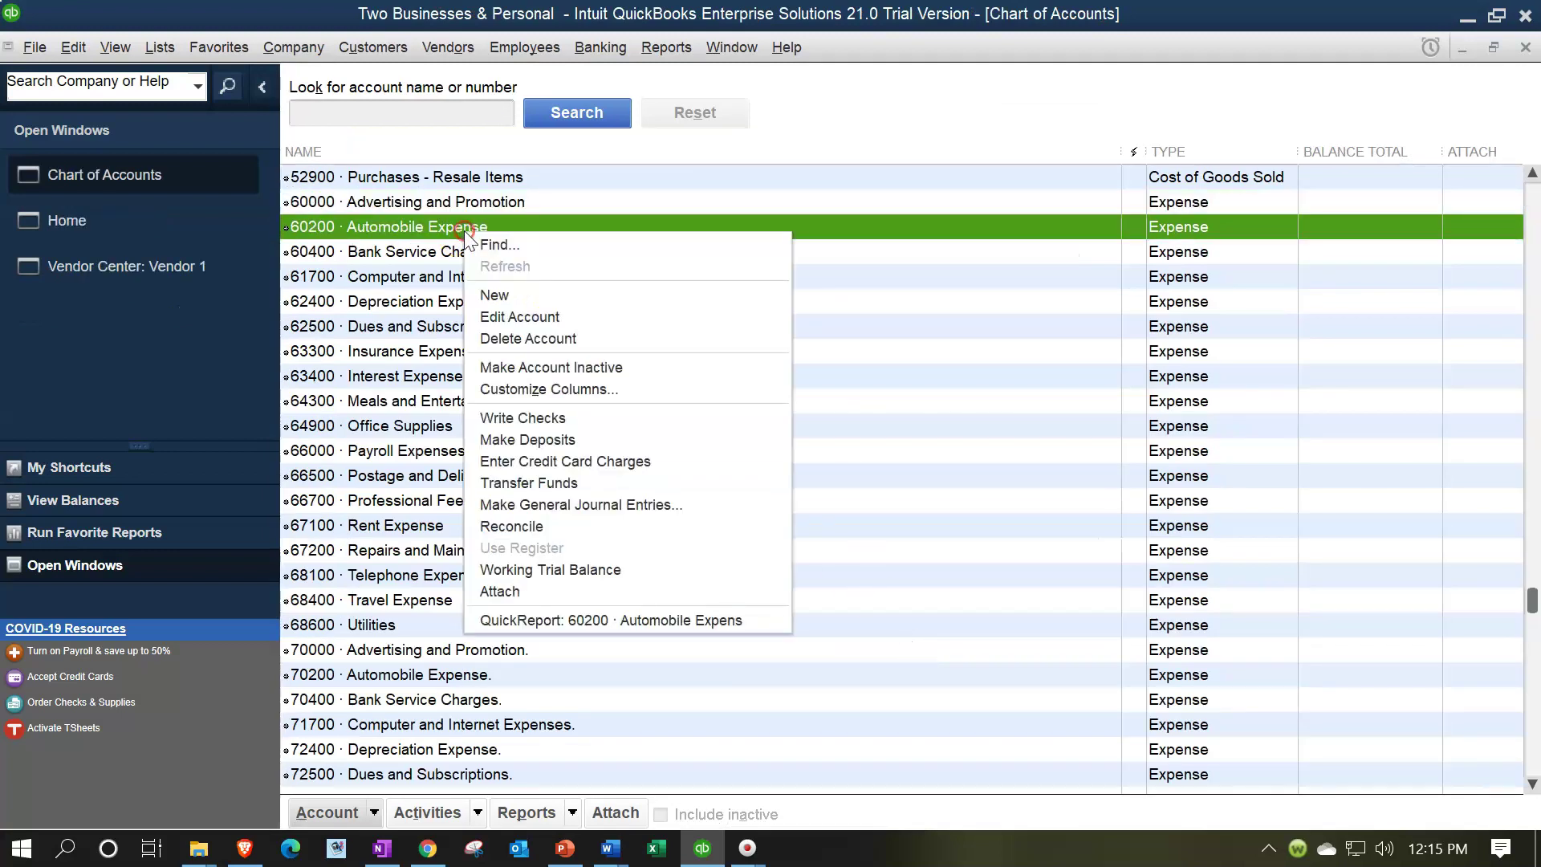
pyautogui.click(515, 316)
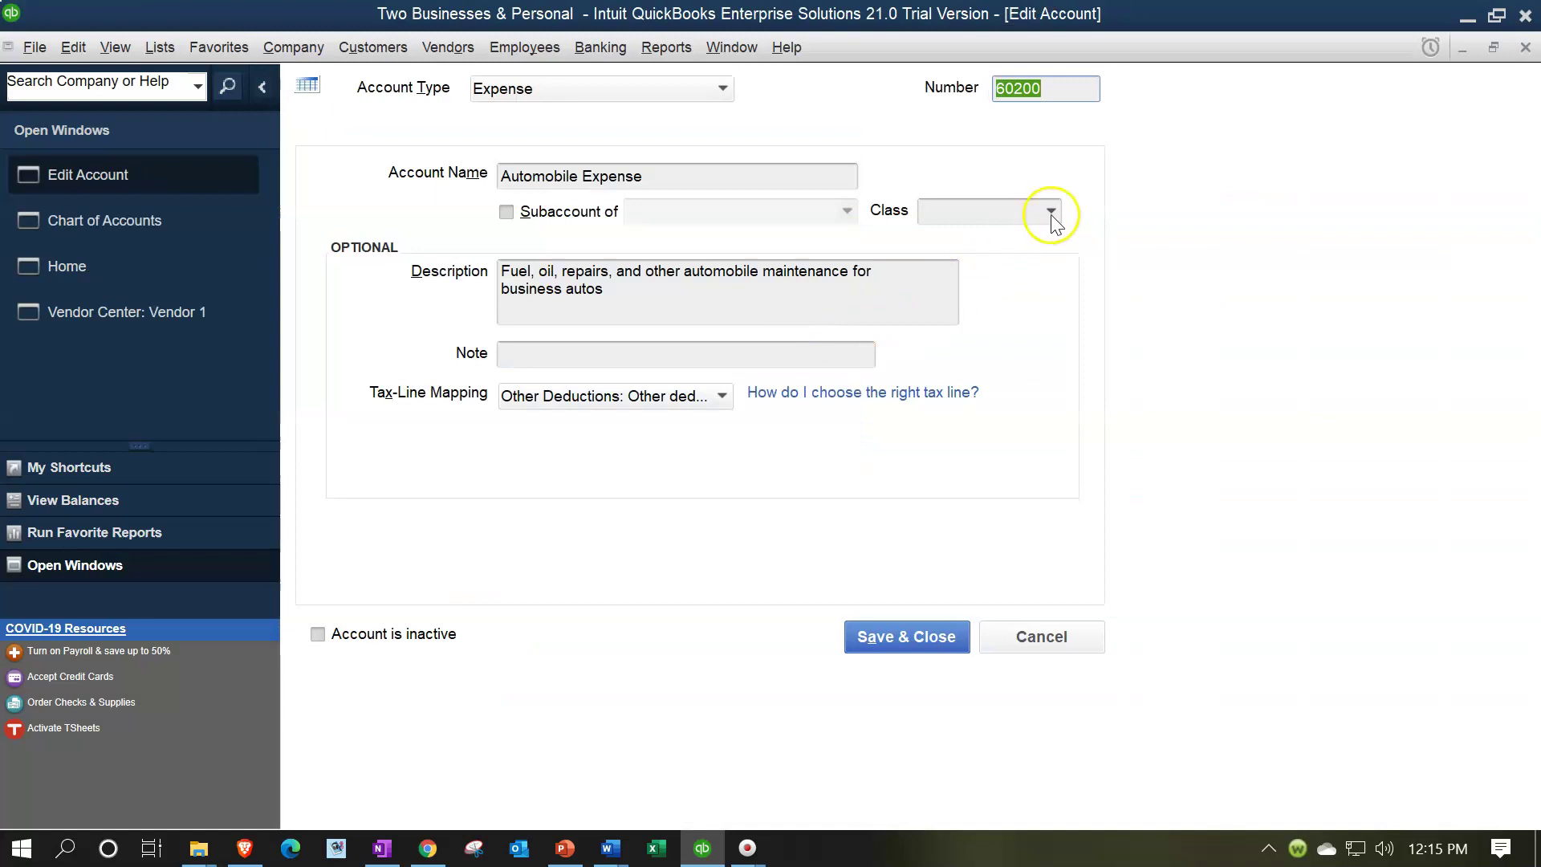
pyautogui.click(1051, 211)
pyautogui.click(938, 289)
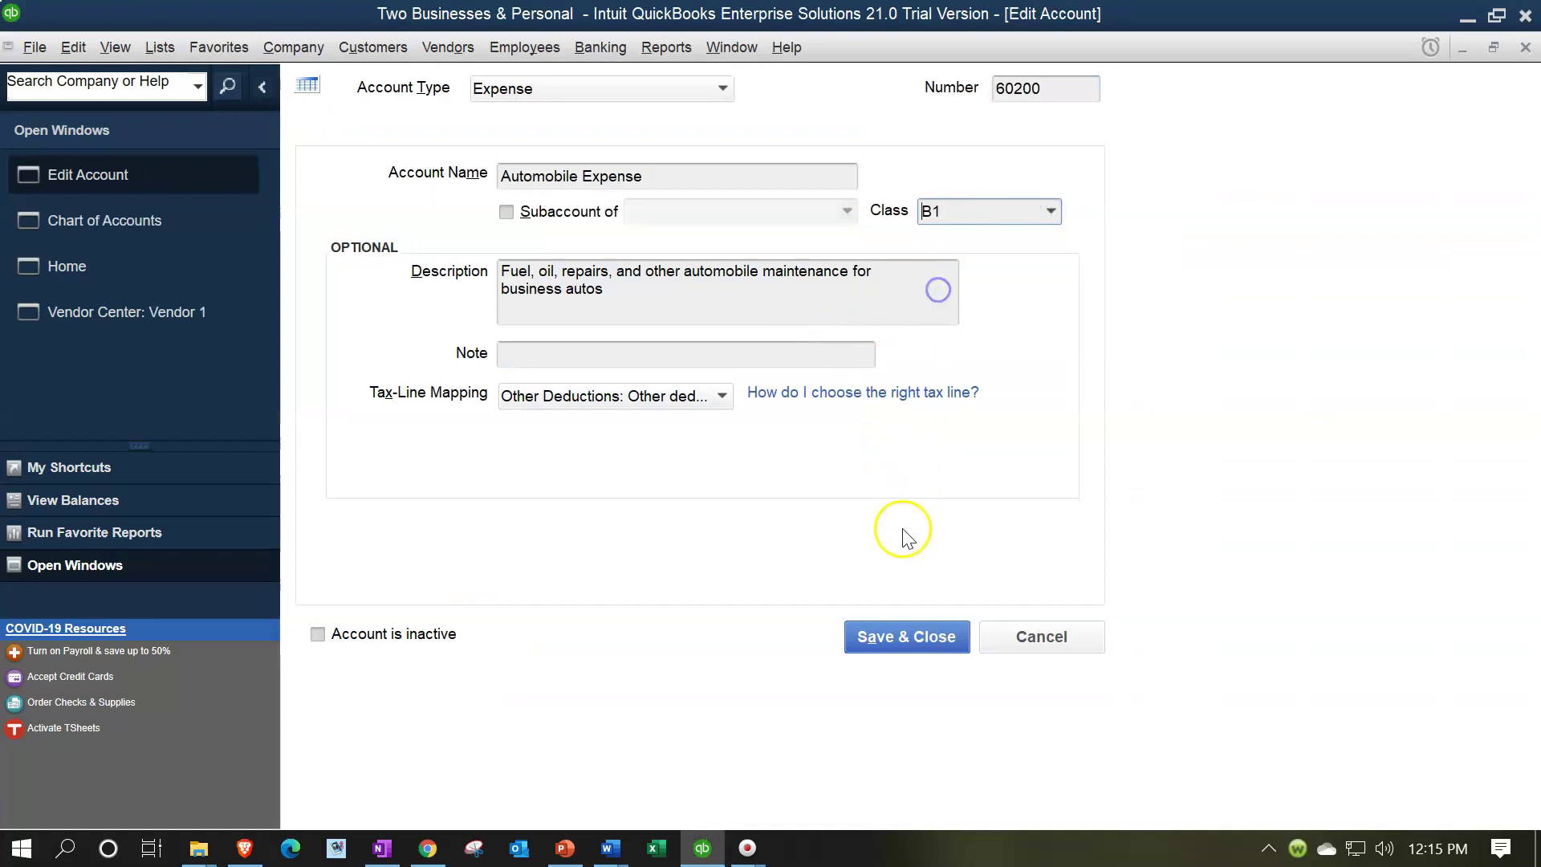
pyautogui.click(888, 636)
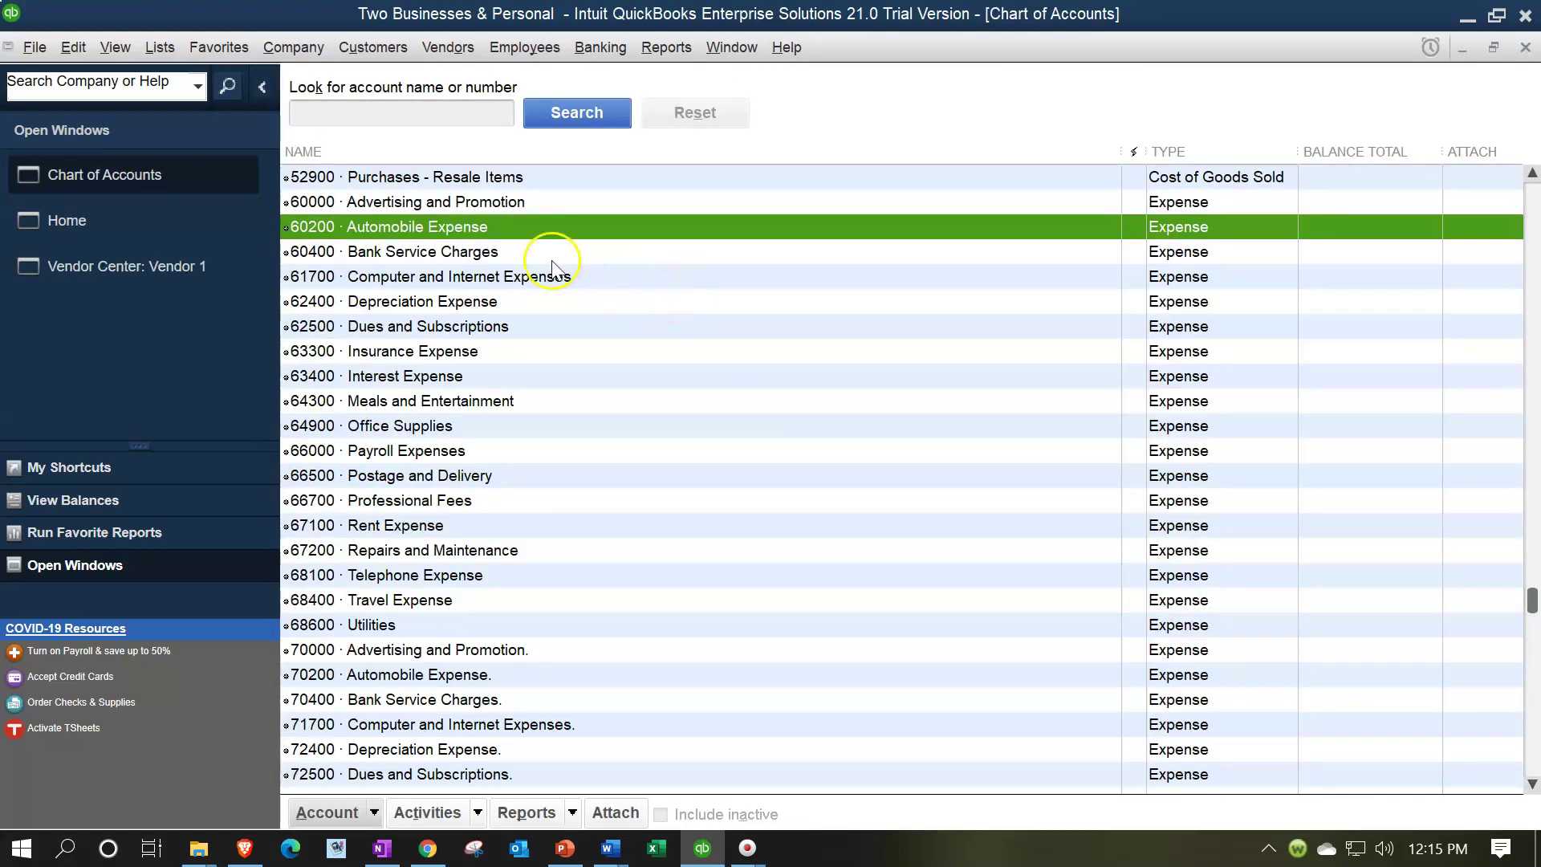
# Step: Edit the 60400 Bank Service Charges account to assign class B1, and save it
pyautogui.rightClick(539, 257)
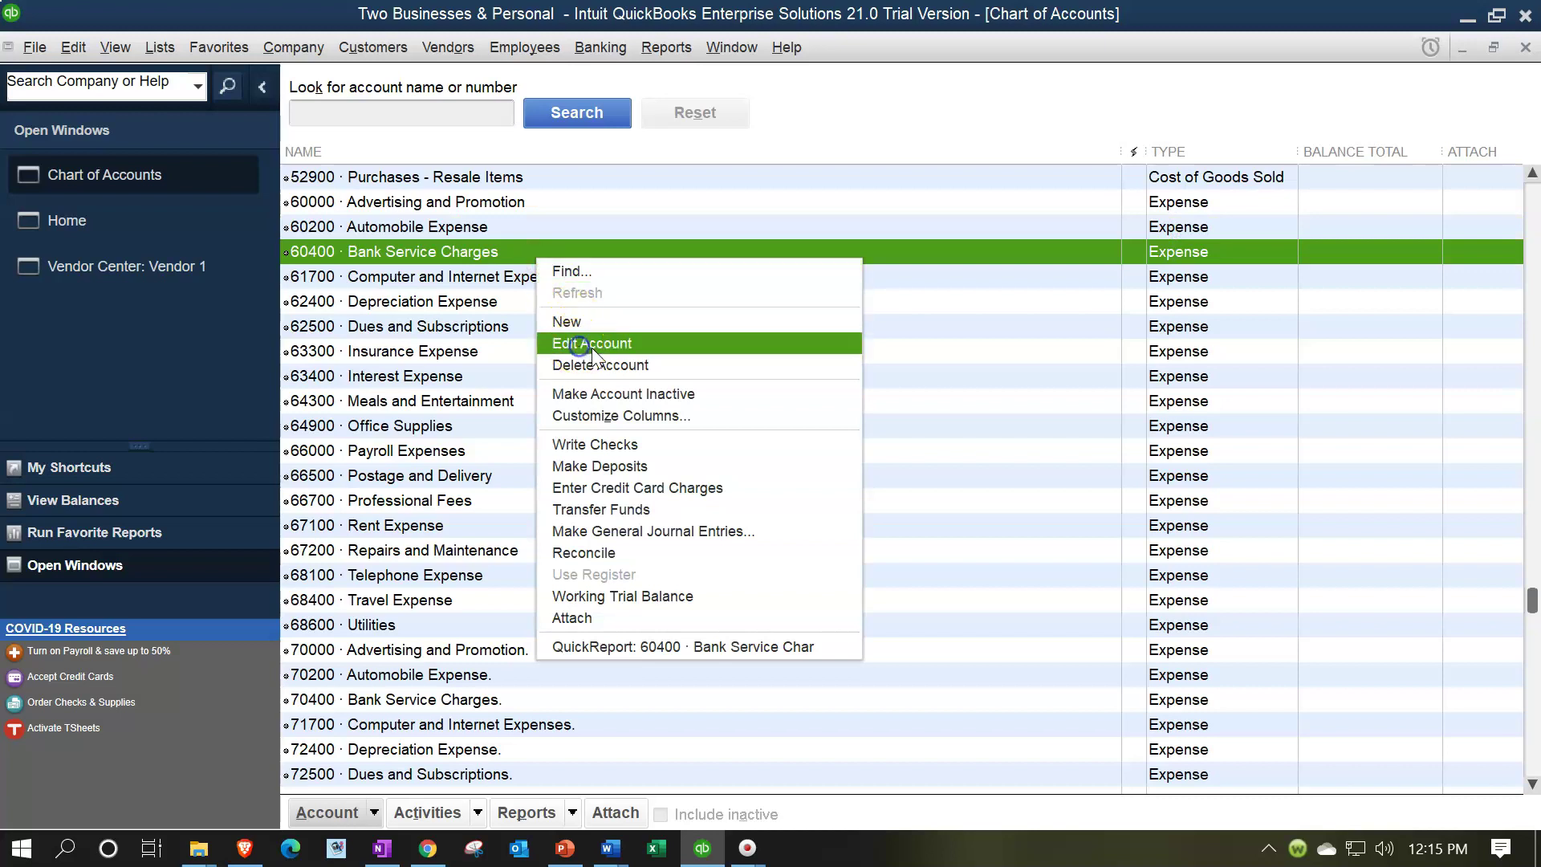
pyautogui.press('Return')
pyautogui.click(1052, 211)
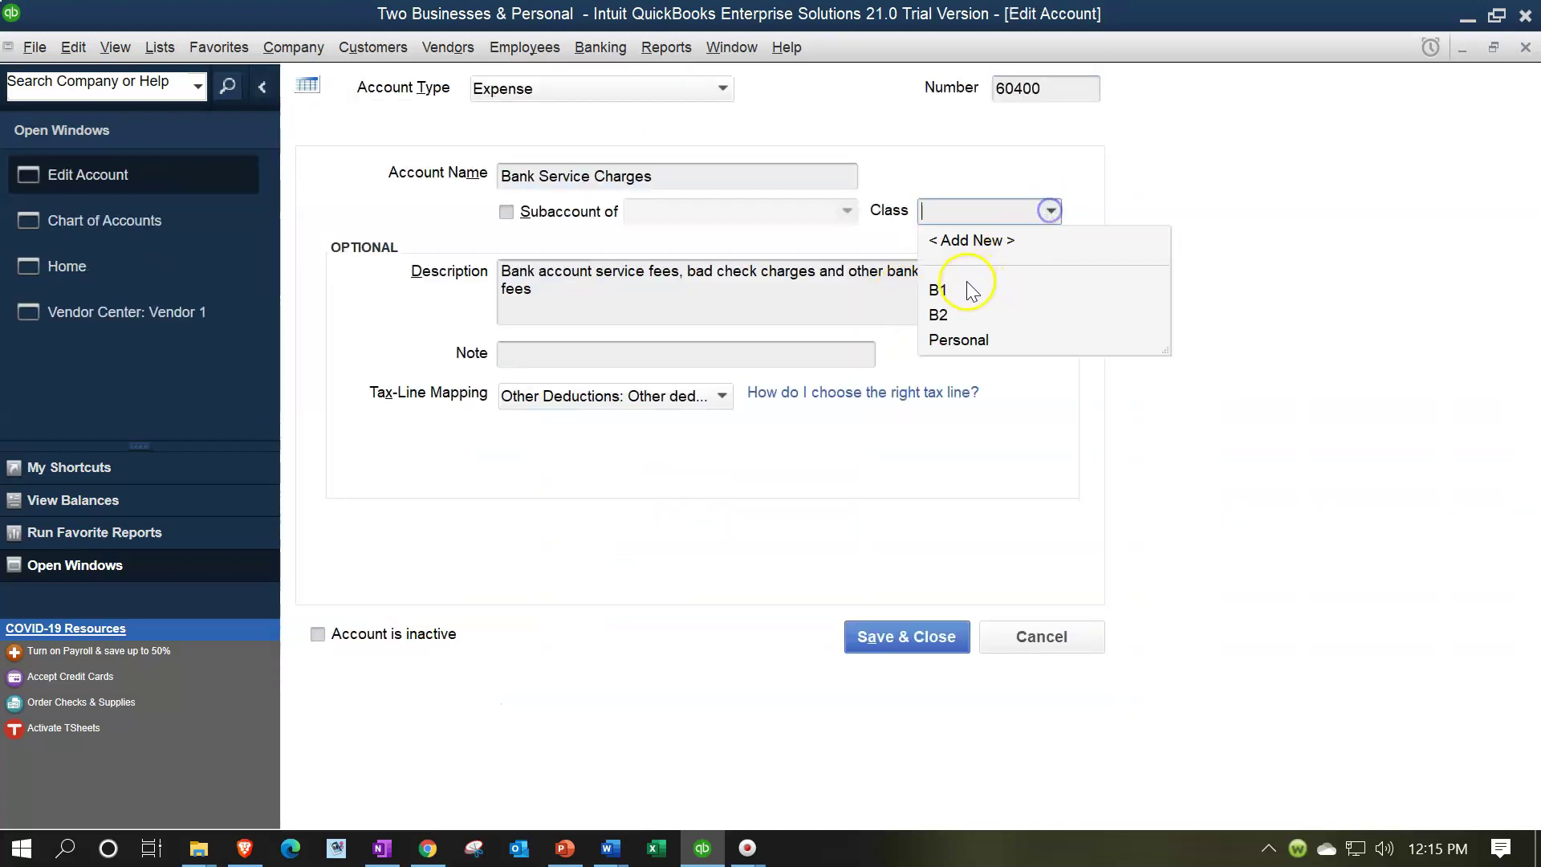
pyautogui.click(939, 289)
pyautogui.click(918, 634)
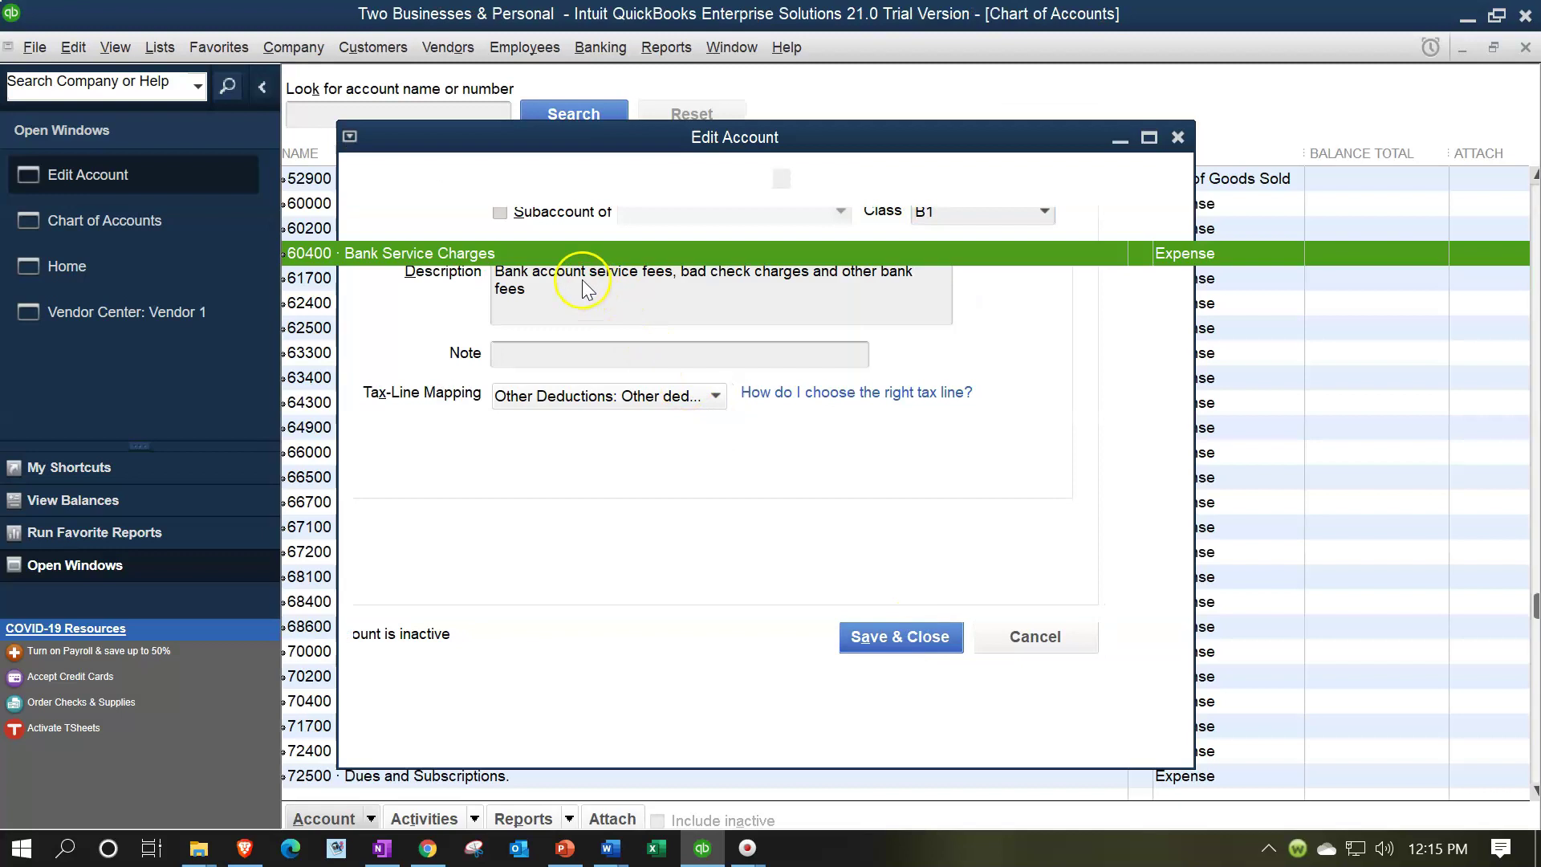
# Step: Edit the 61700 Computer and Internet Expenses account to assign class B1, and save it
pyautogui.rightClick(577, 278)
pyautogui.click(627, 356)
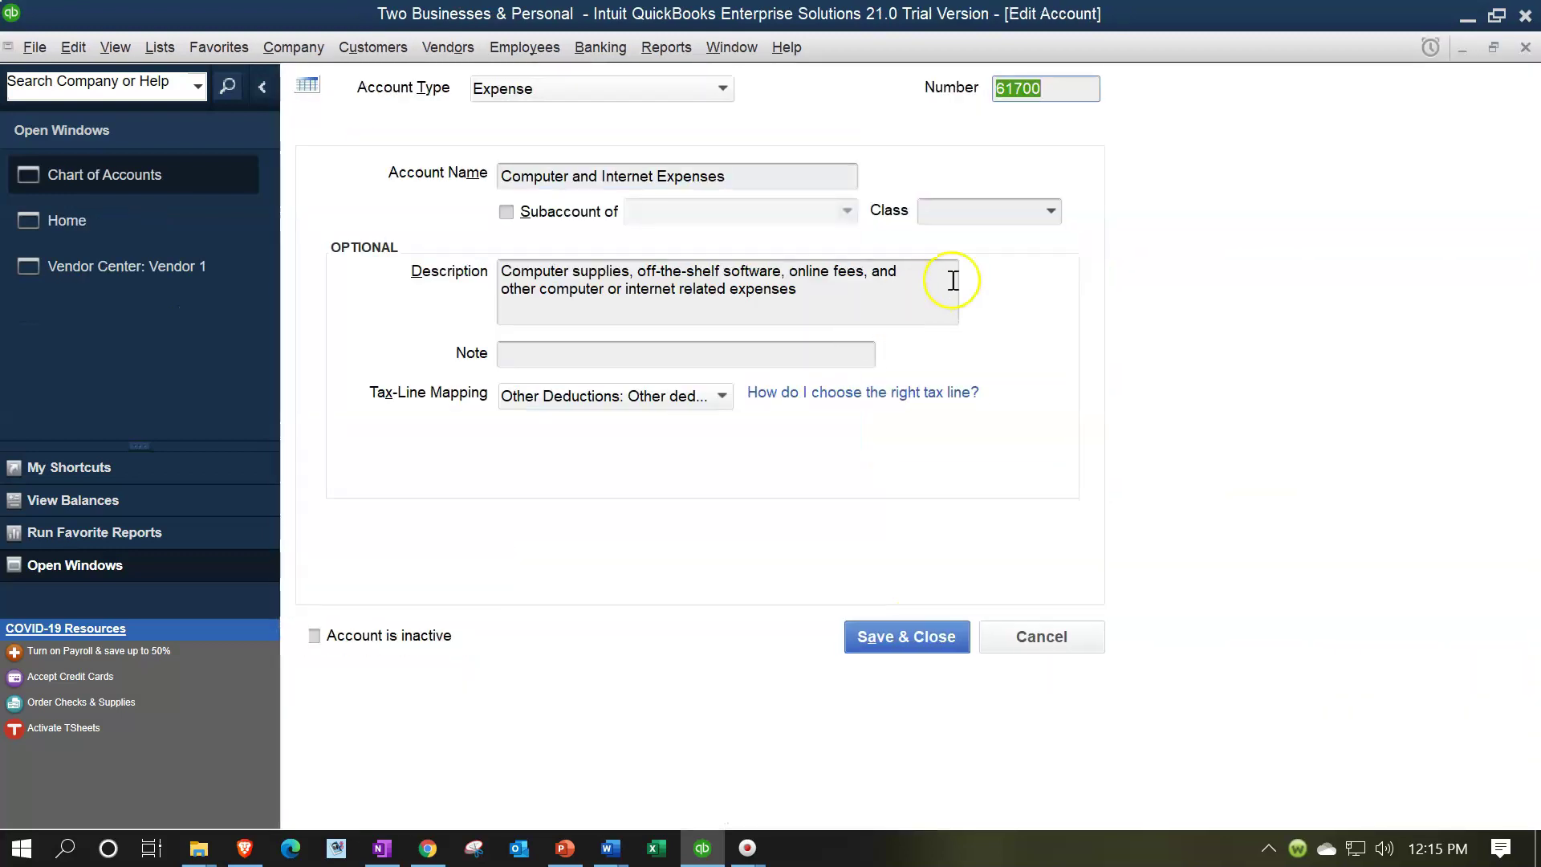
pyautogui.click(1049, 212)
pyautogui.click(939, 287)
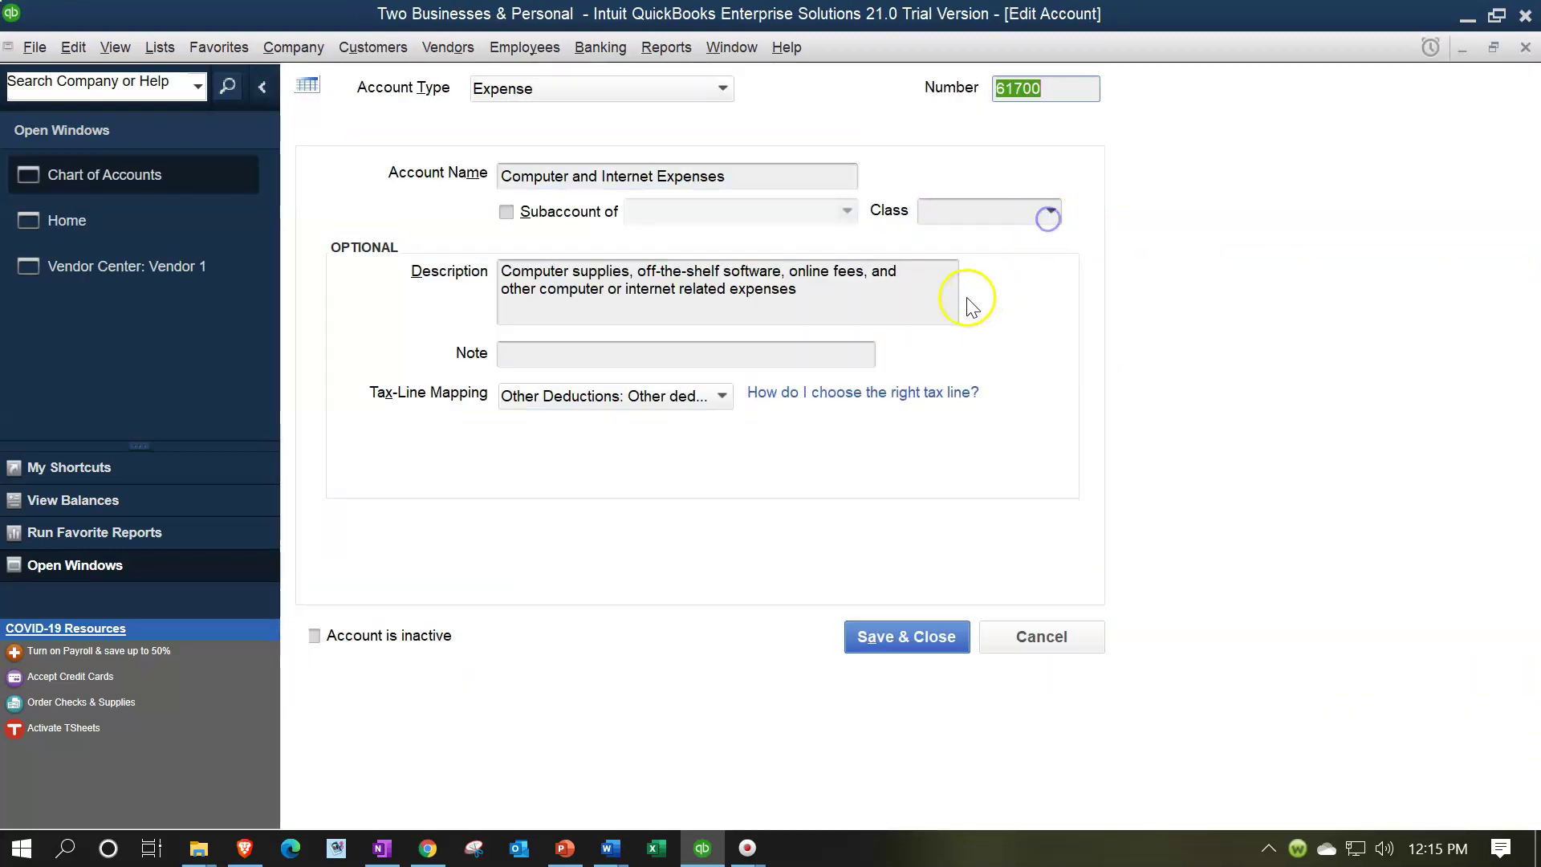
pyautogui.click(923, 634)
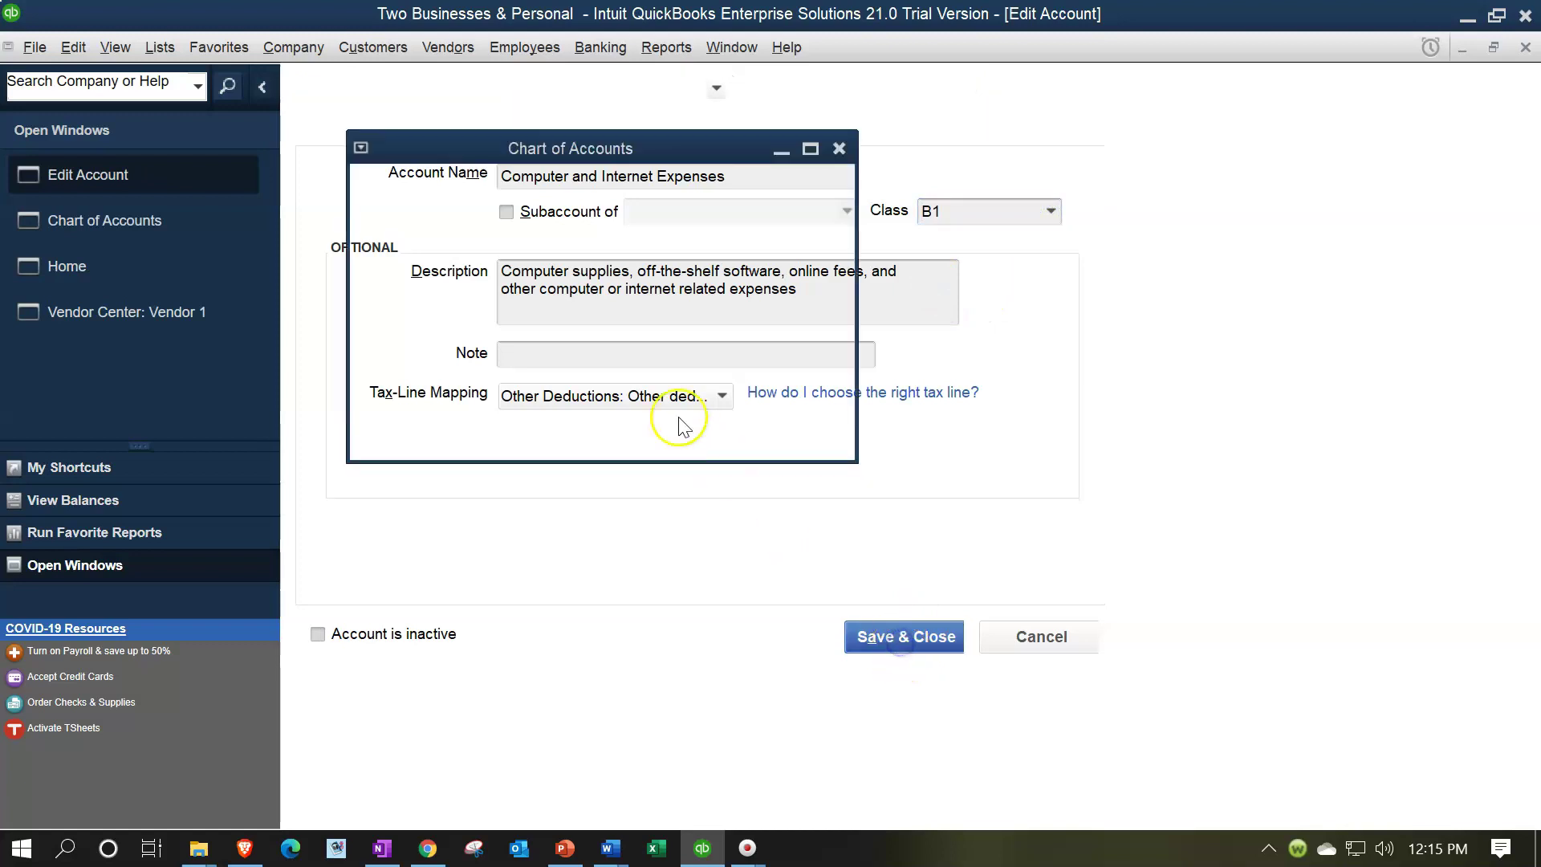
# Step: Edit the 62400 Depreciation Expense account to assign class B1, and save it
pyautogui.rightClick(502, 302)
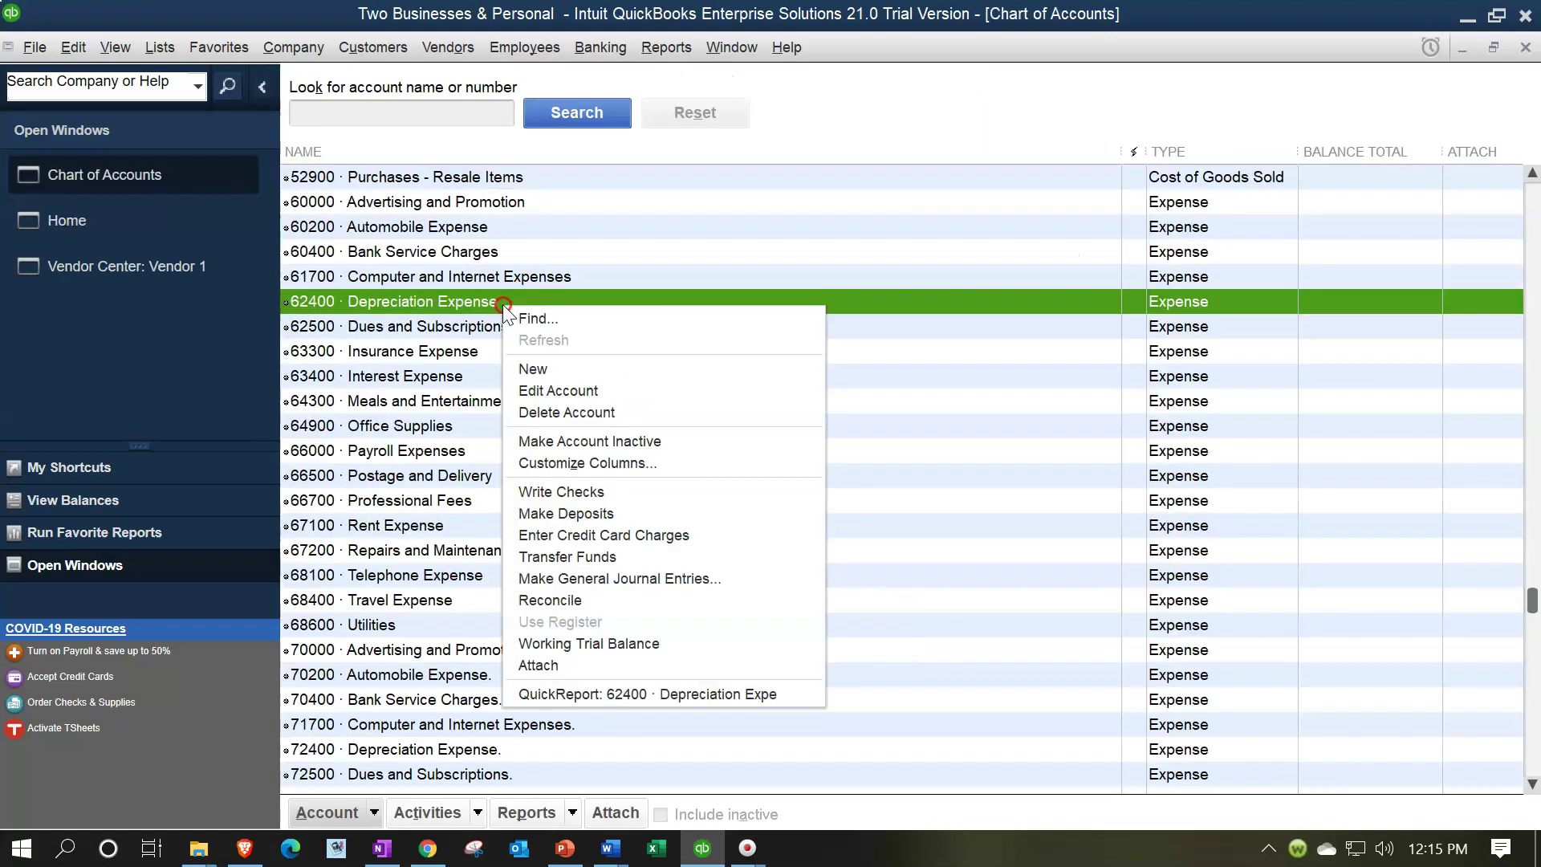
pyautogui.click(562, 392)
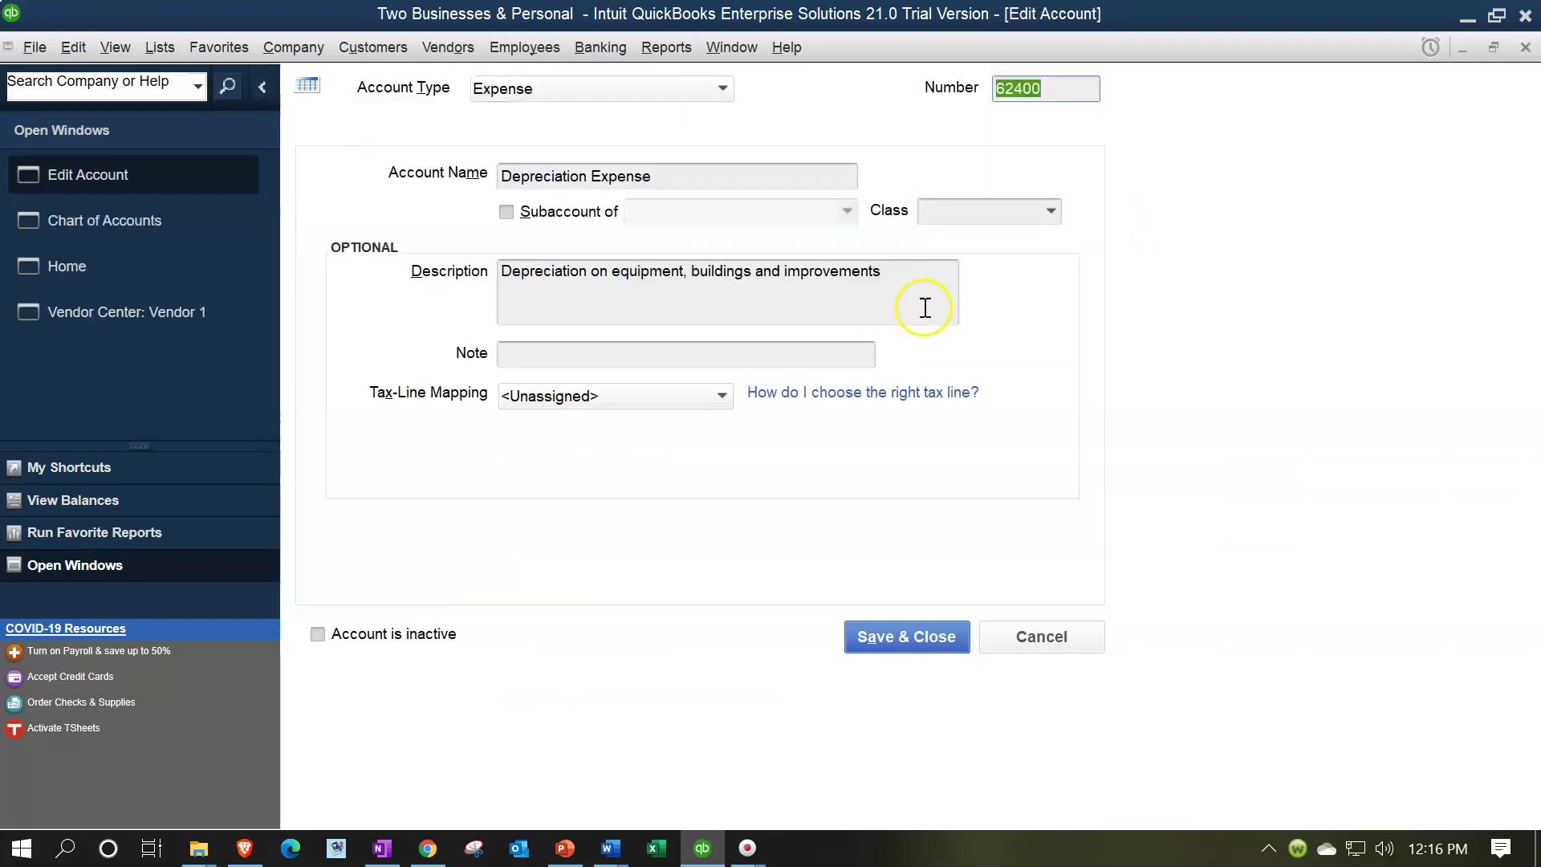
pyautogui.click(1047, 212)
pyautogui.click(1051, 212)
pyautogui.click(939, 290)
pyautogui.click(874, 632)
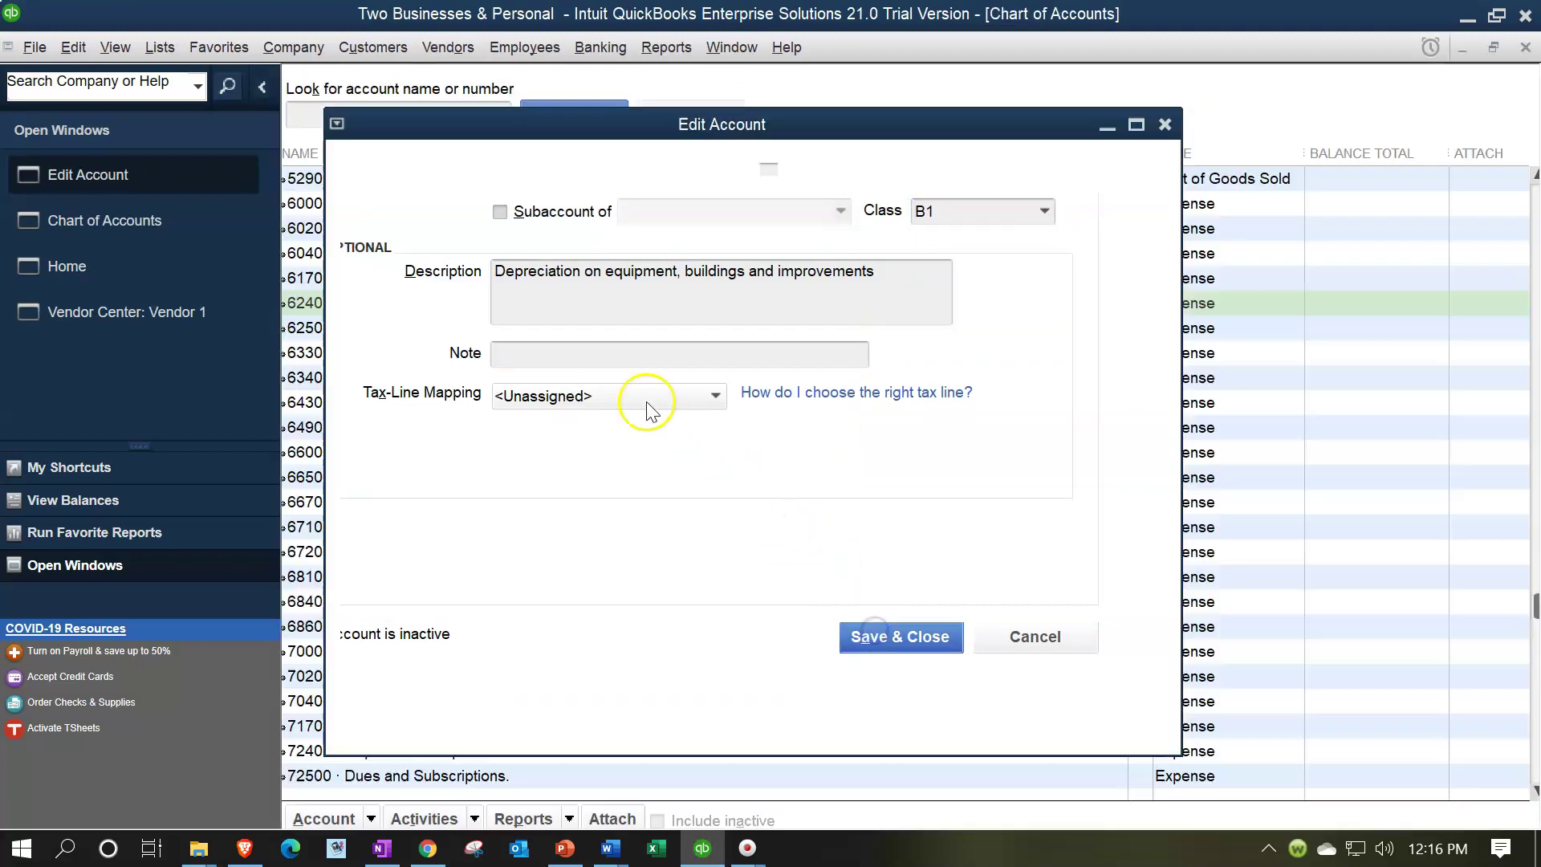
# Step: Edit the 62500 Dues and Subscriptions account to assign class B1, and save it
pyautogui.rightClick(500, 329)
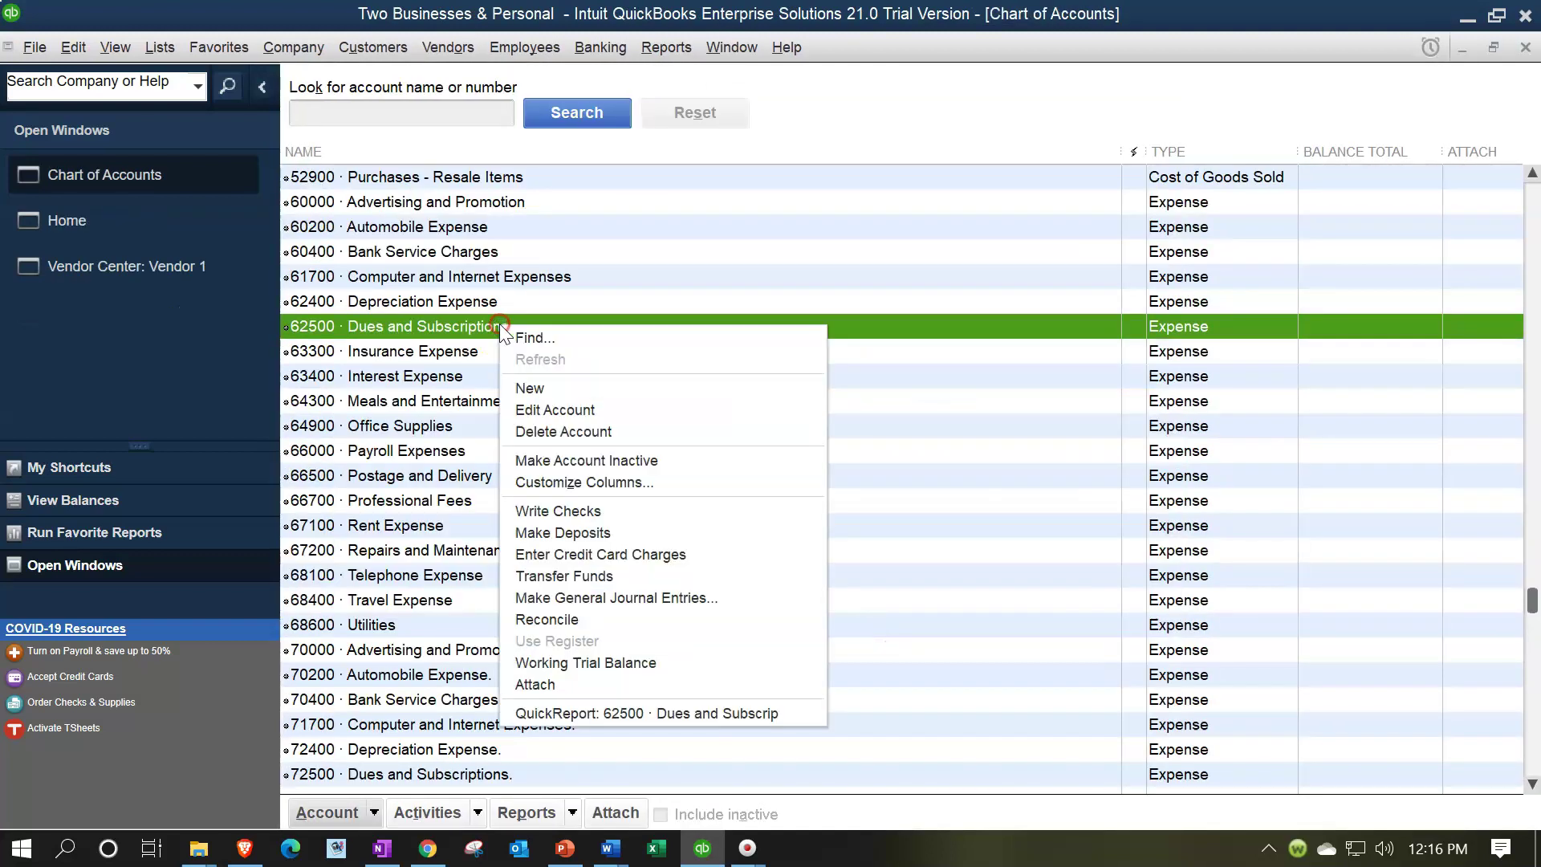
pyautogui.click(566, 409)
pyautogui.click(1047, 207)
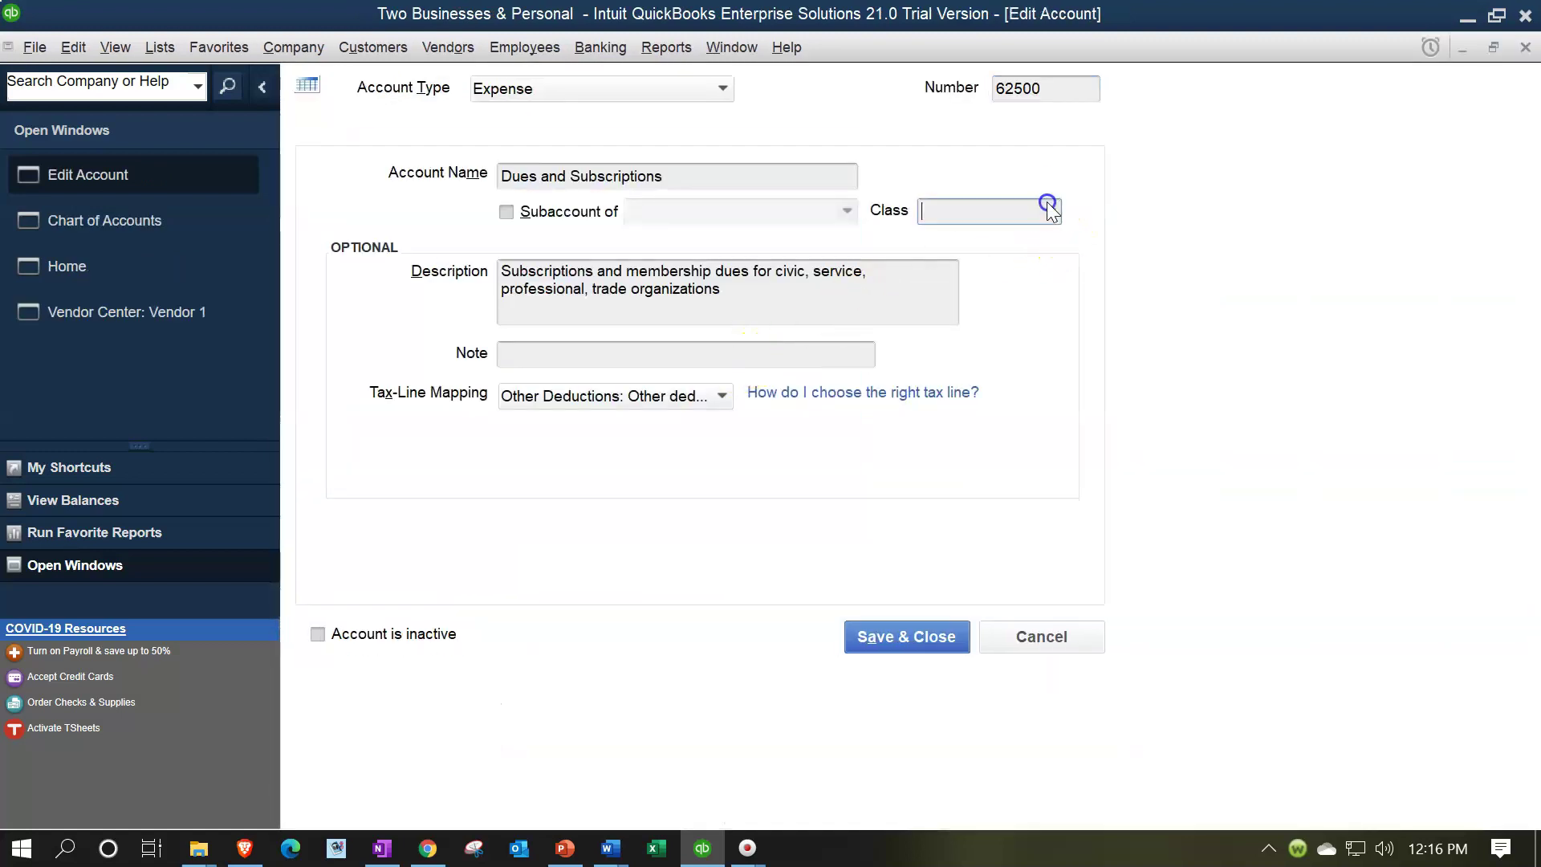
pyautogui.click(939, 290)
pyautogui.click(911, 637)
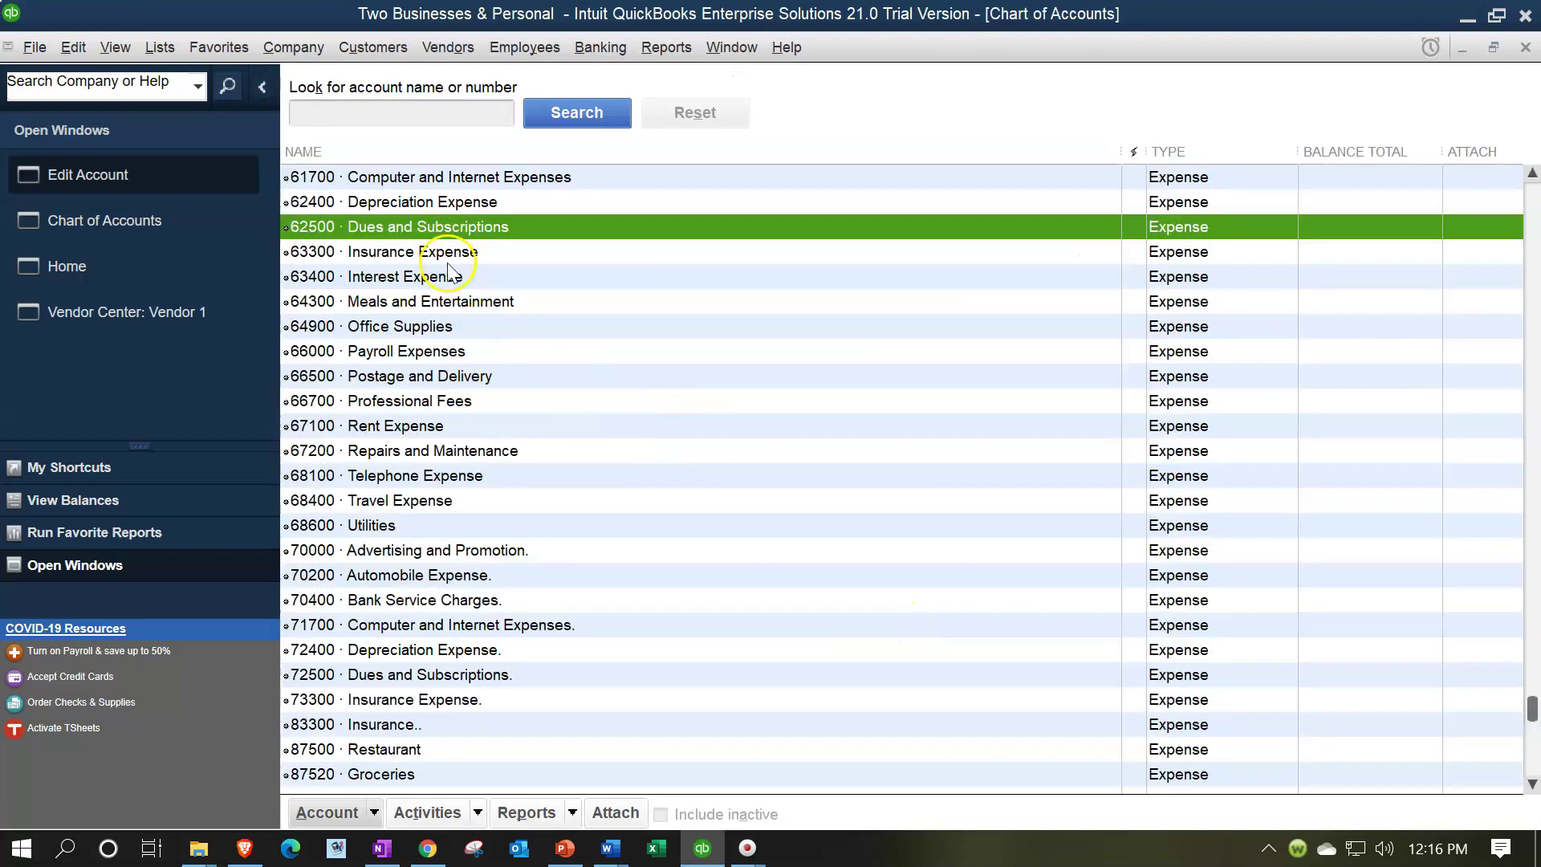
# Step: Edit the 63300 Insurance Expense account to assign class B1, and save it
pyautogui.click(449, 256)
pyautogui.rightClick(456, 254)
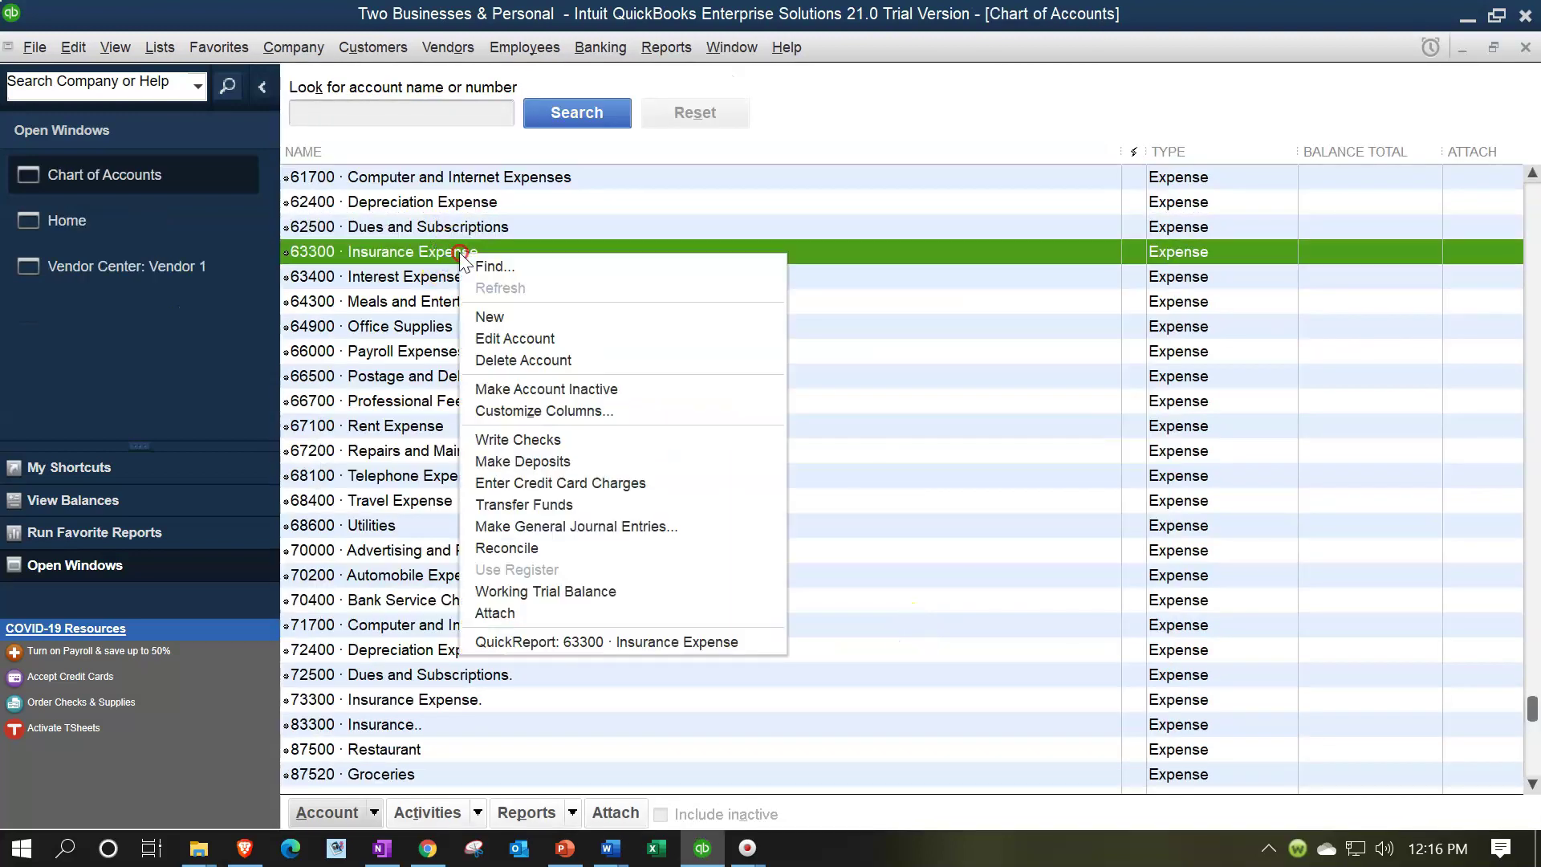
pyautogui.click(525, 345)
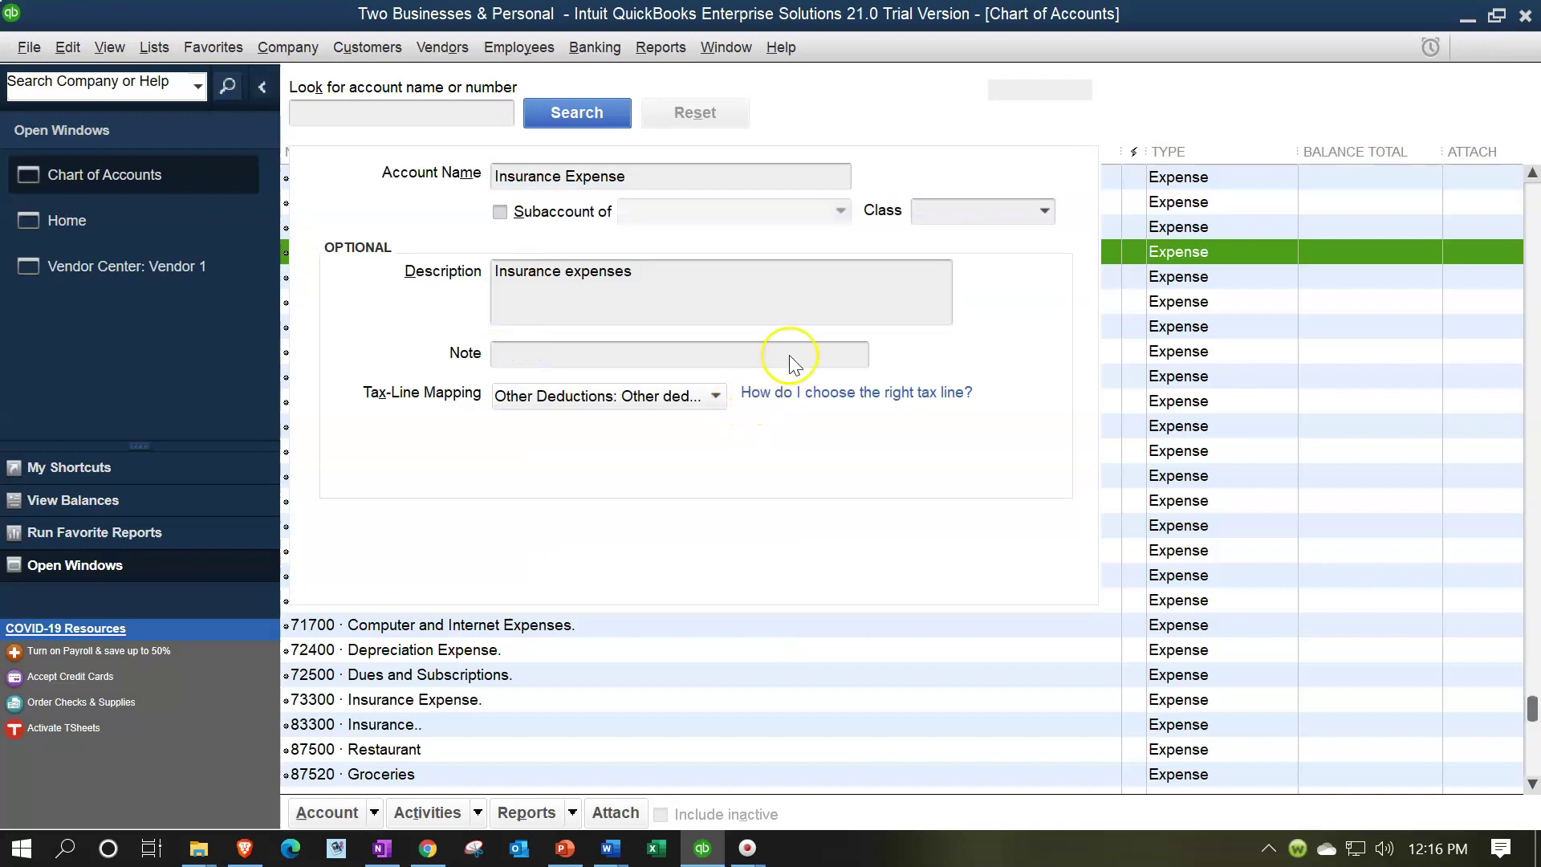
pyautogui.click(1048, 214)
pyautogui.click(950, 287)
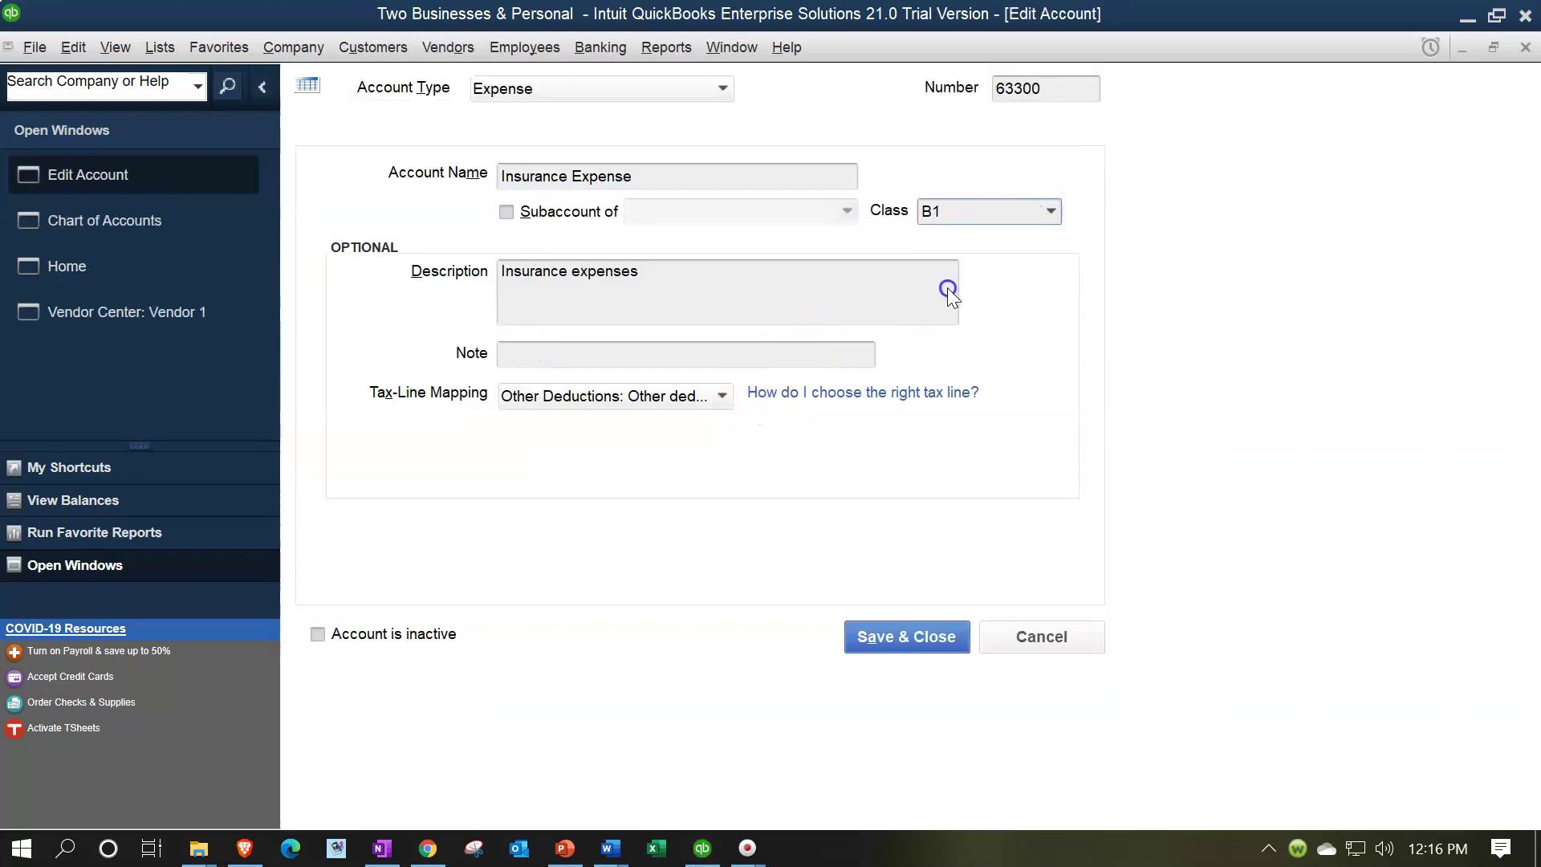
pyautogui.click(902, 633)
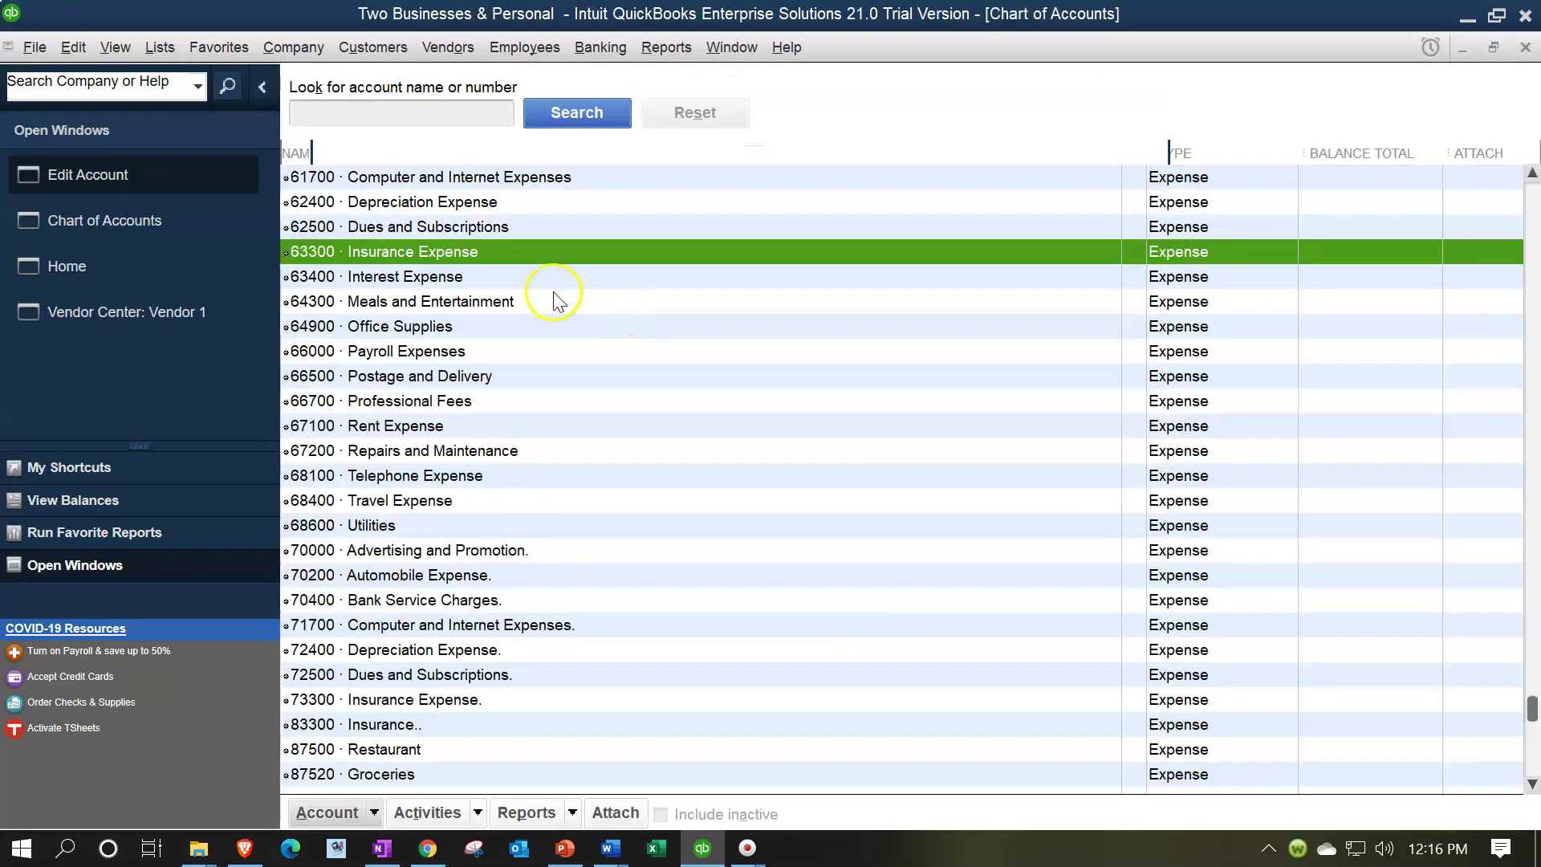
# Step: Edit the 63400 Interest Expense account to assign class B1, and save it
pyautogui.click(518, 279)
pyautogui.rightClick(519, 279)
pyautogui.click(562, 368)
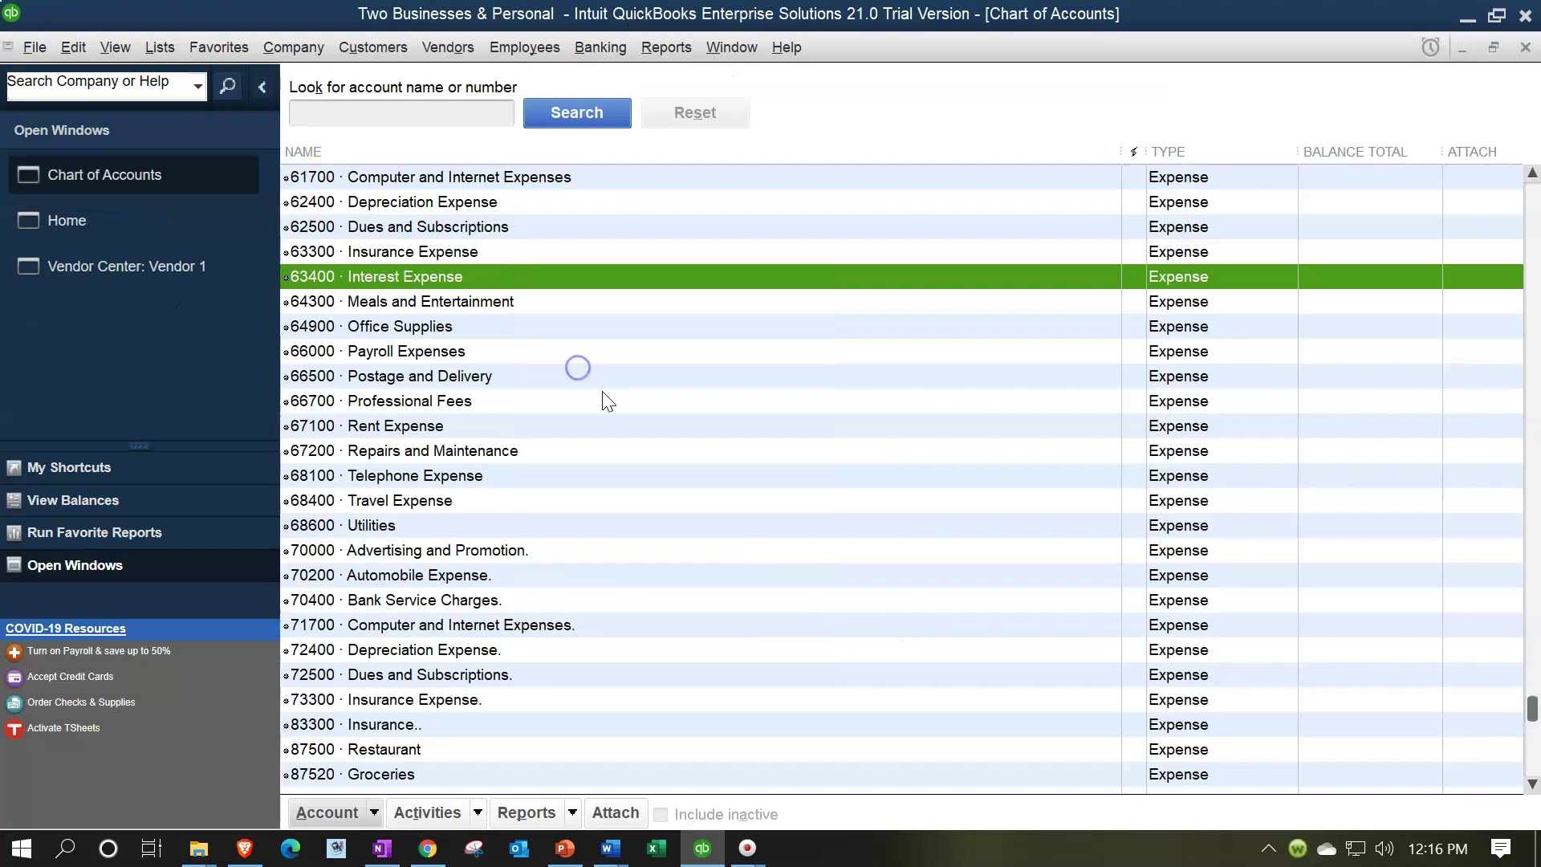
pyautogui.click(1039, 211)
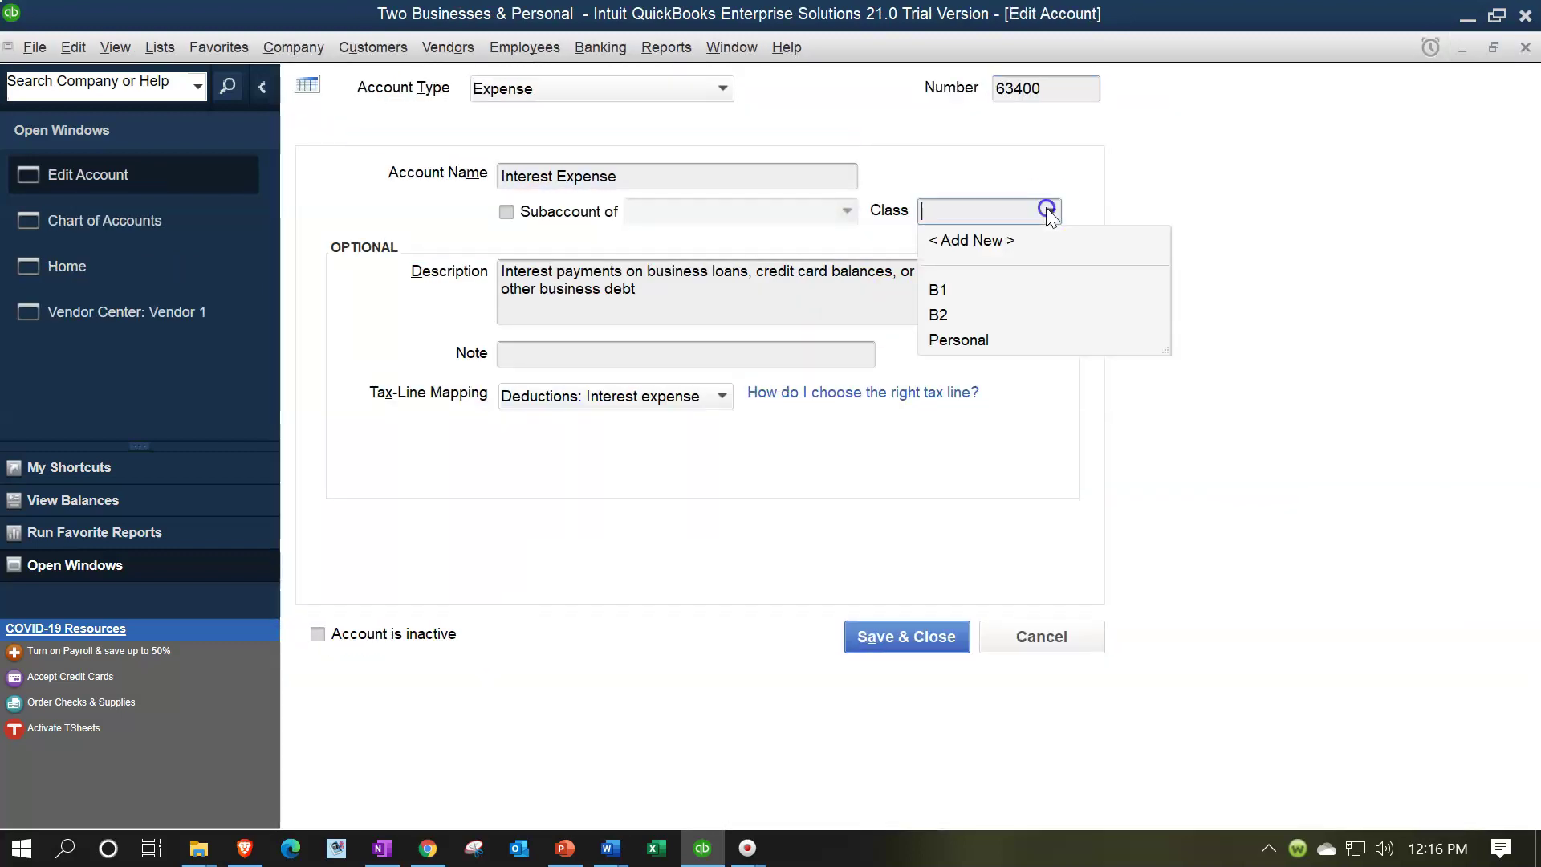
pyautogui.click(932, 286)
pyautogui.click(884, 636)
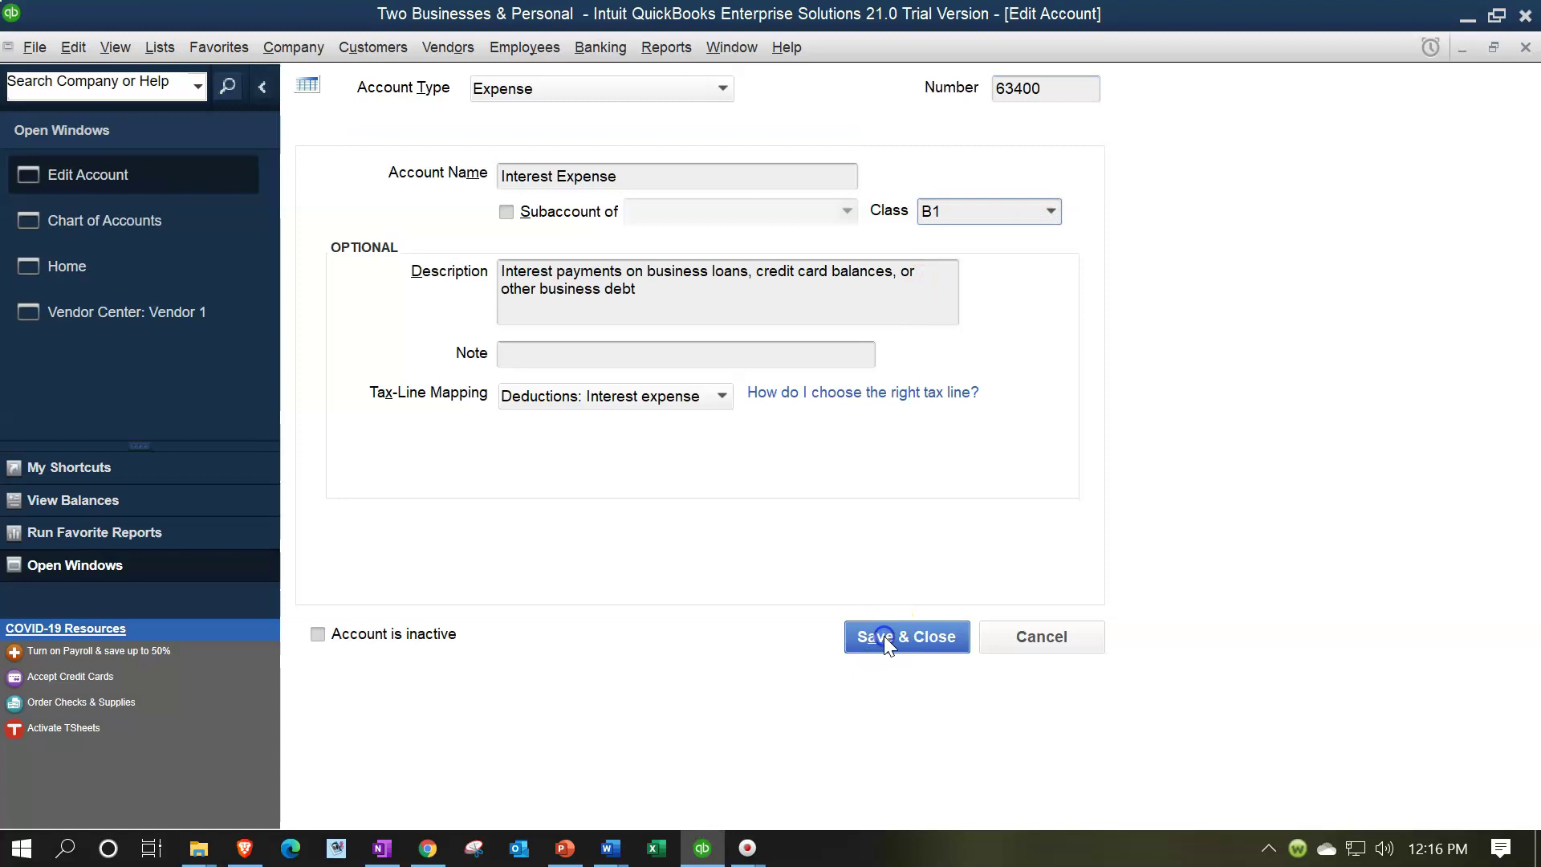
# Step: Edit the 64300 Meals and Entertainment account to assign class B1, and save it
pyautogui.click(458, 302)
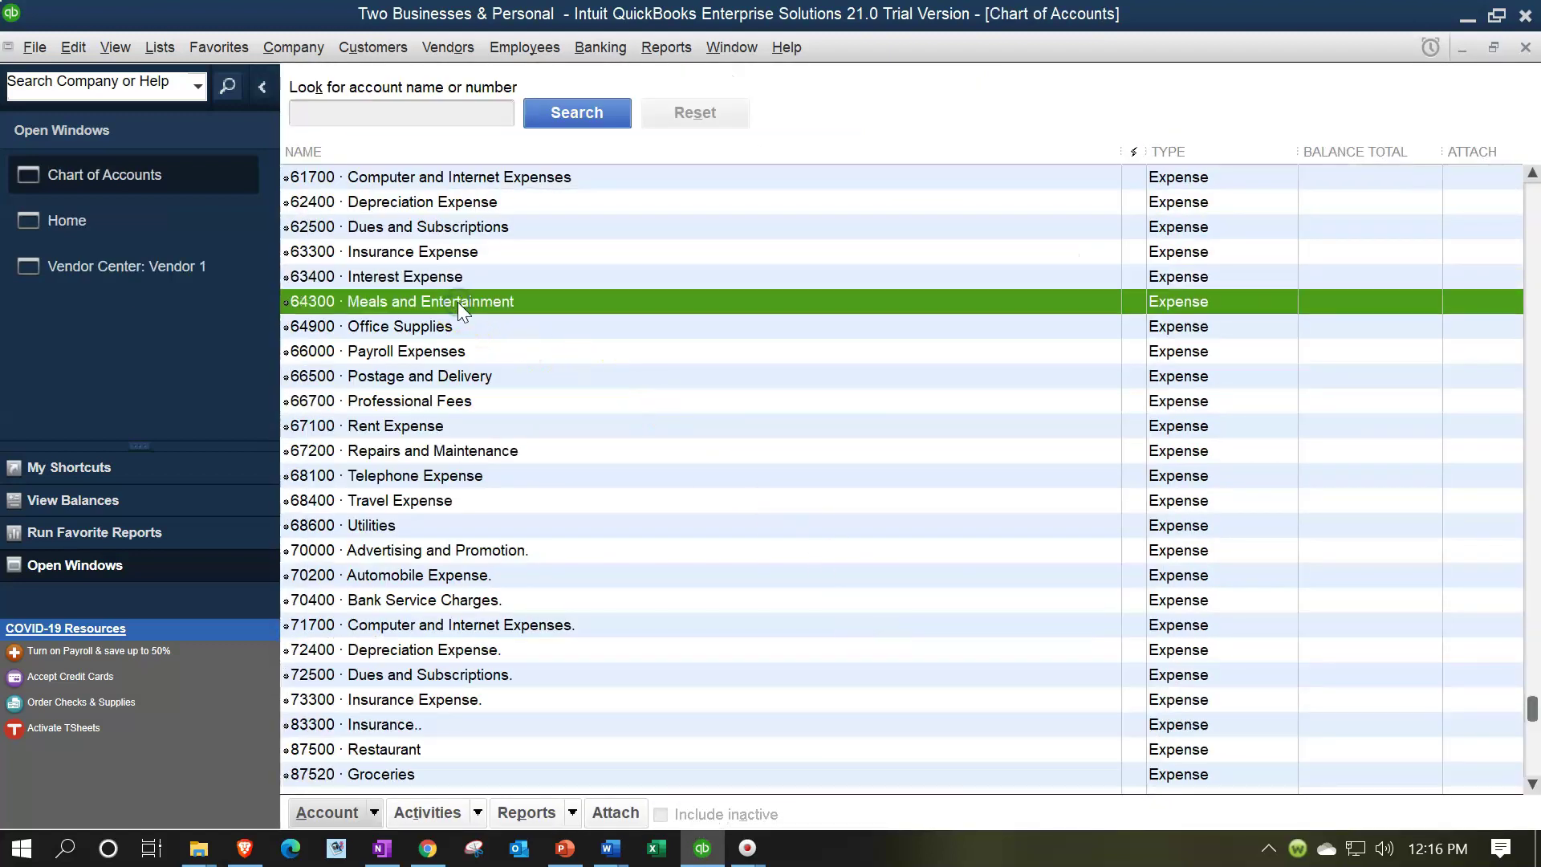
pyautogui.rightClick(458, 301)
pyautogui.click(497, 385)
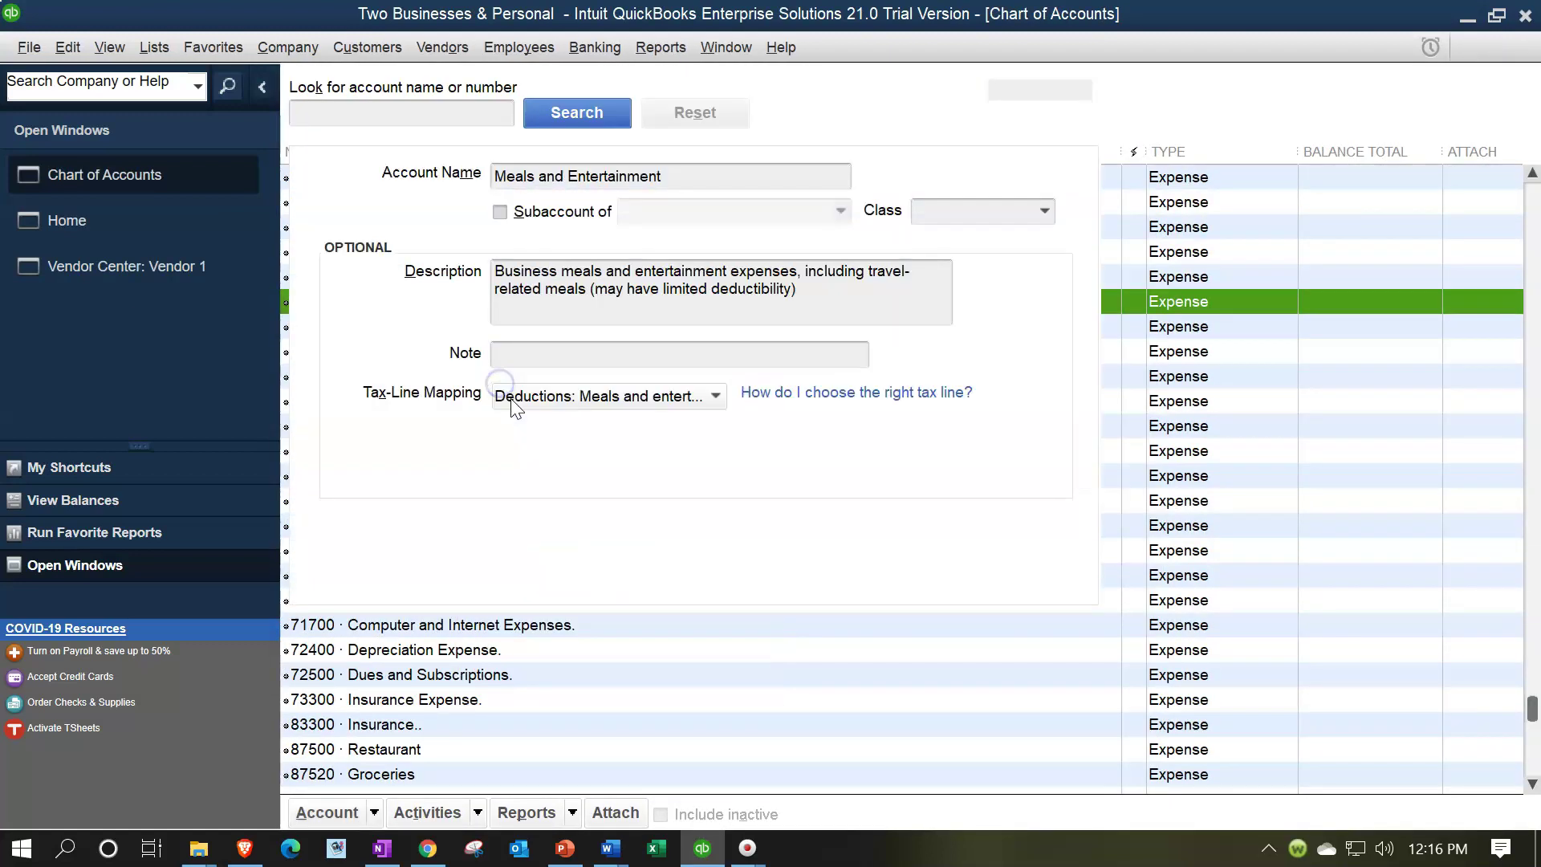
pyautogui.click(1049, 212)
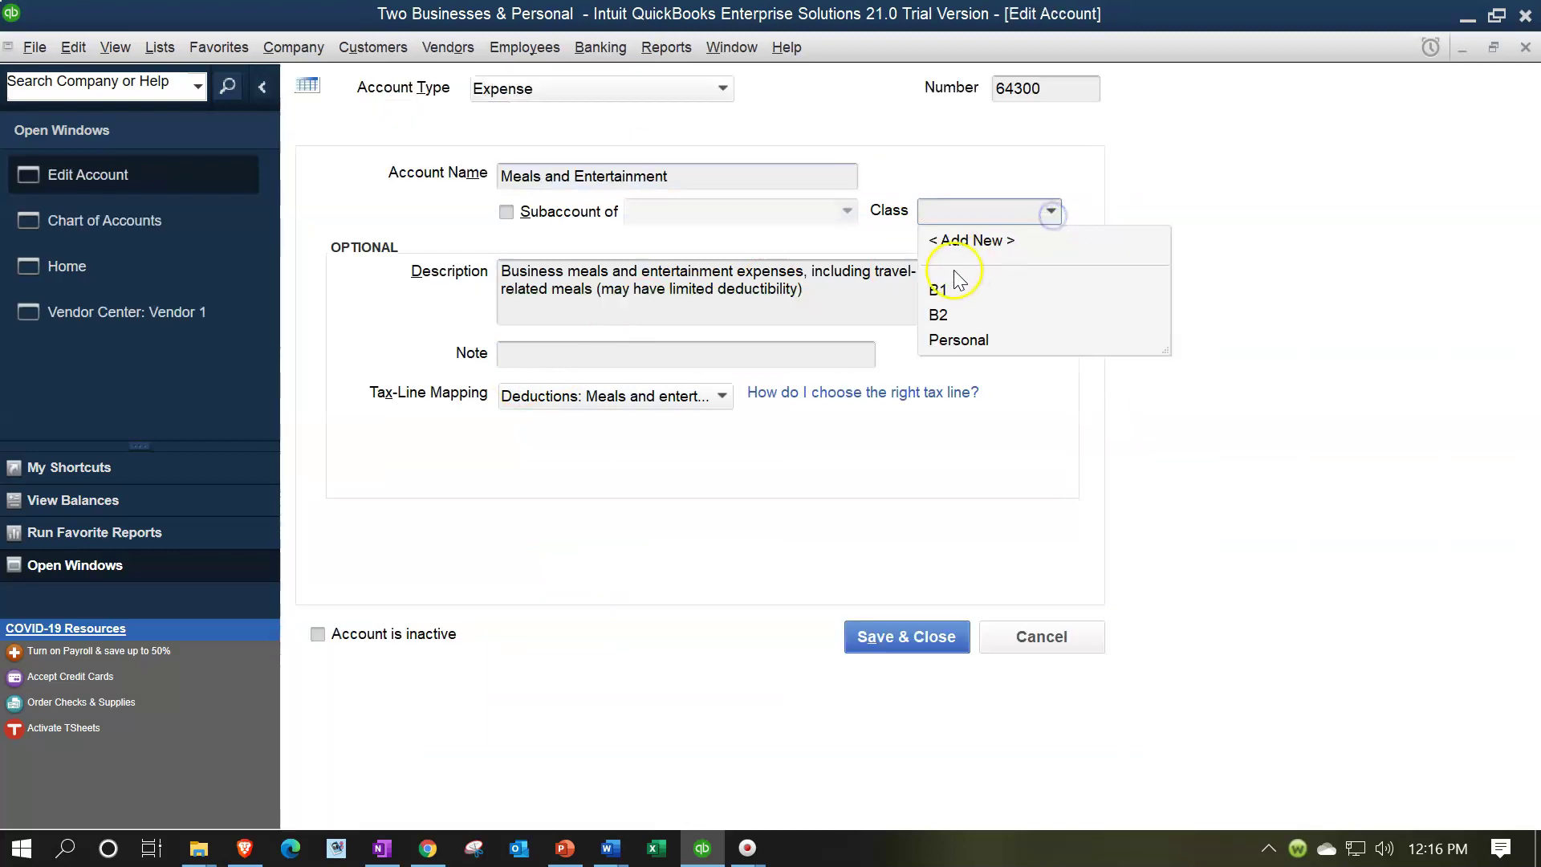
pyautogui.click(943, 289)
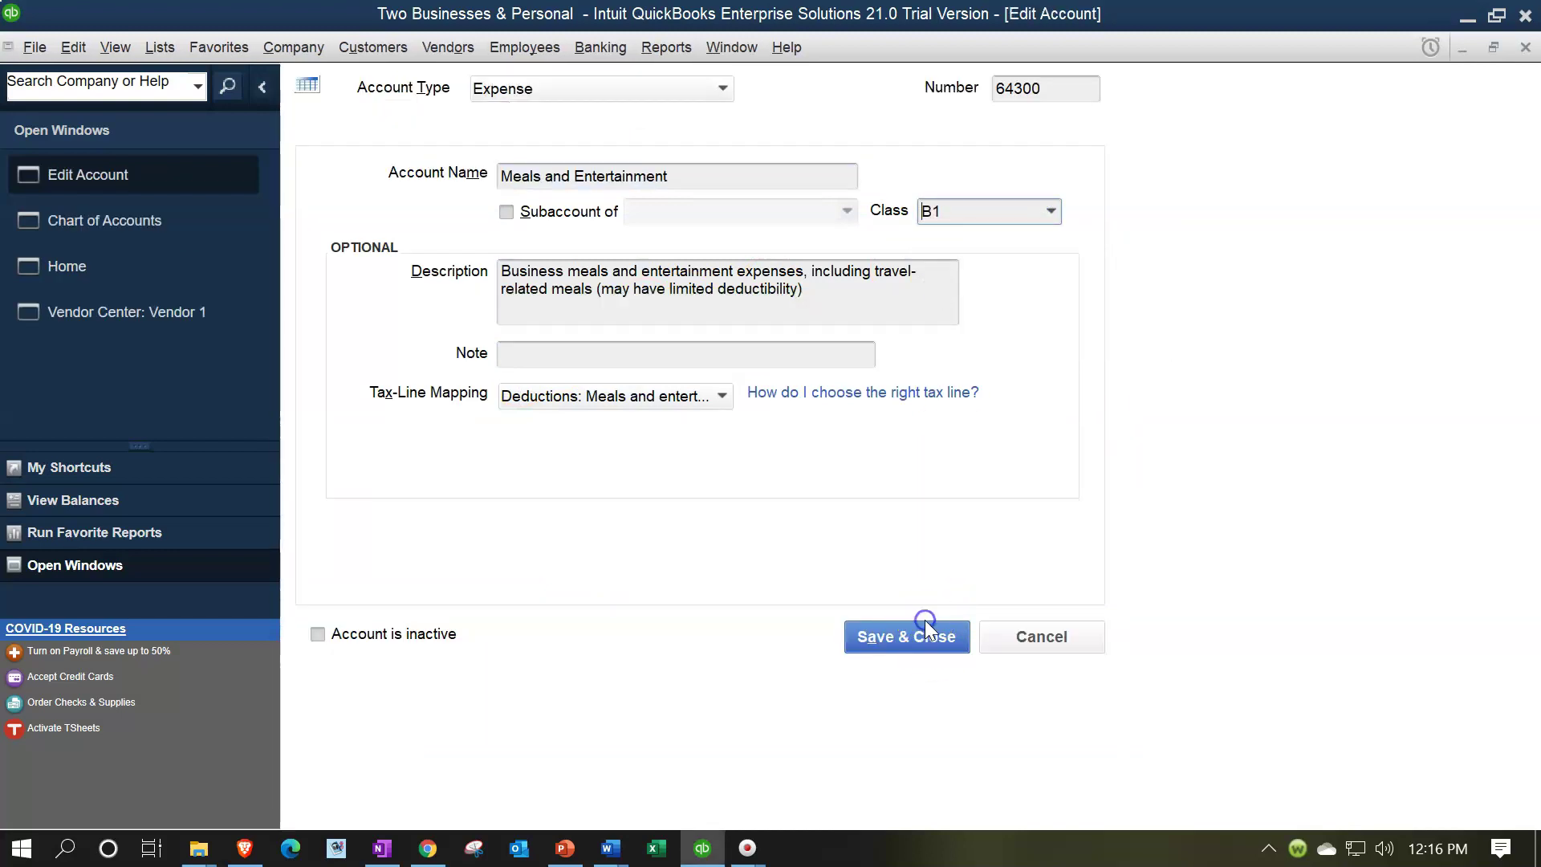
pyautogui.click(902, 633)
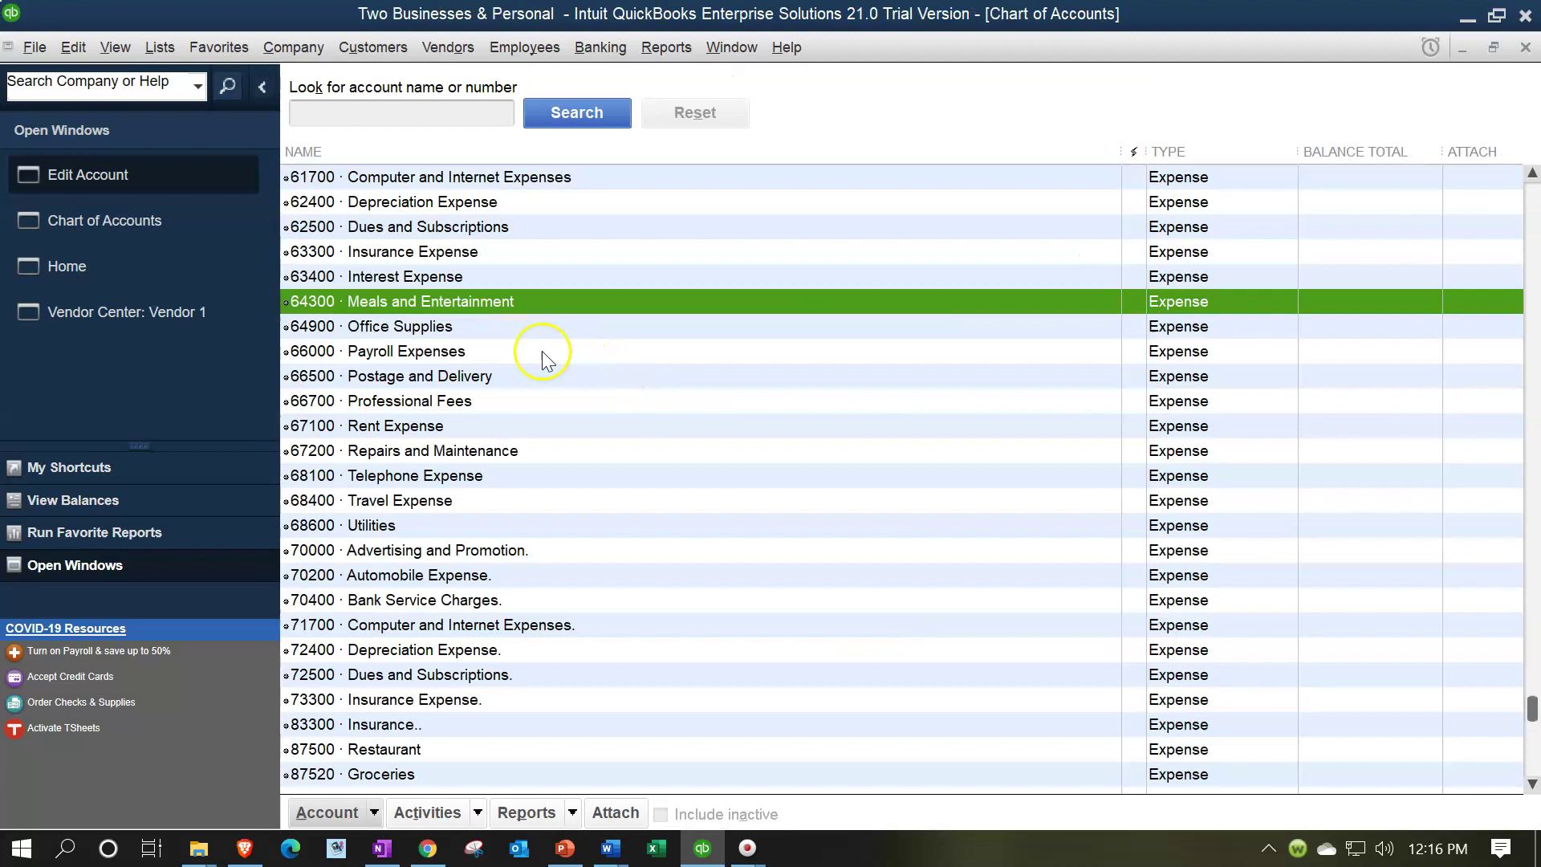
# Step: Edit the 64900 Office Supplies account to assign class B1, and save it
pyautogui.rightClick(447, 330)
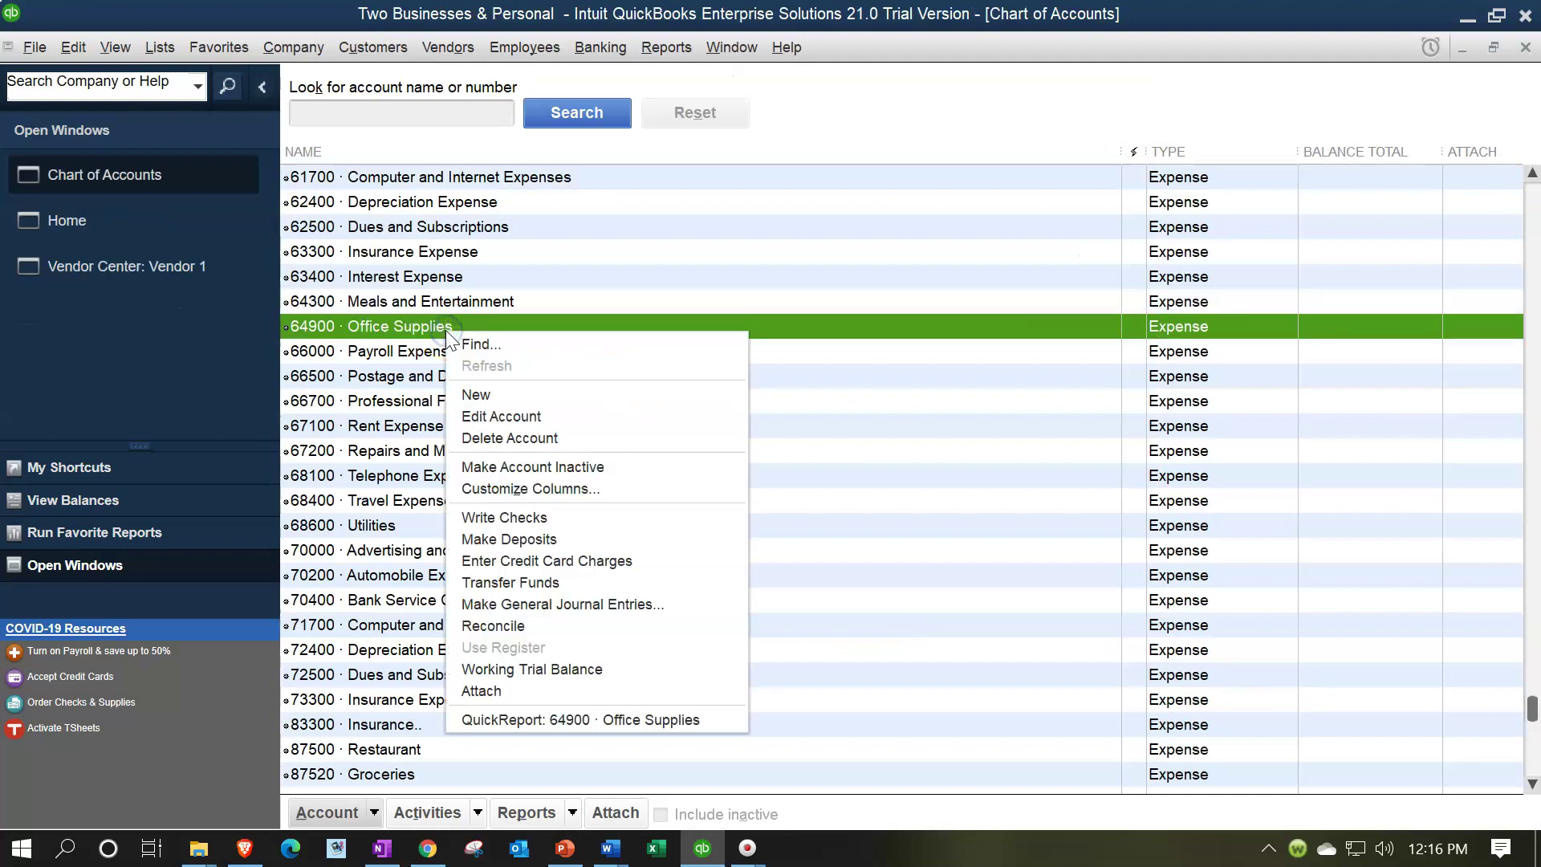
pyautogui.click(482, 419)
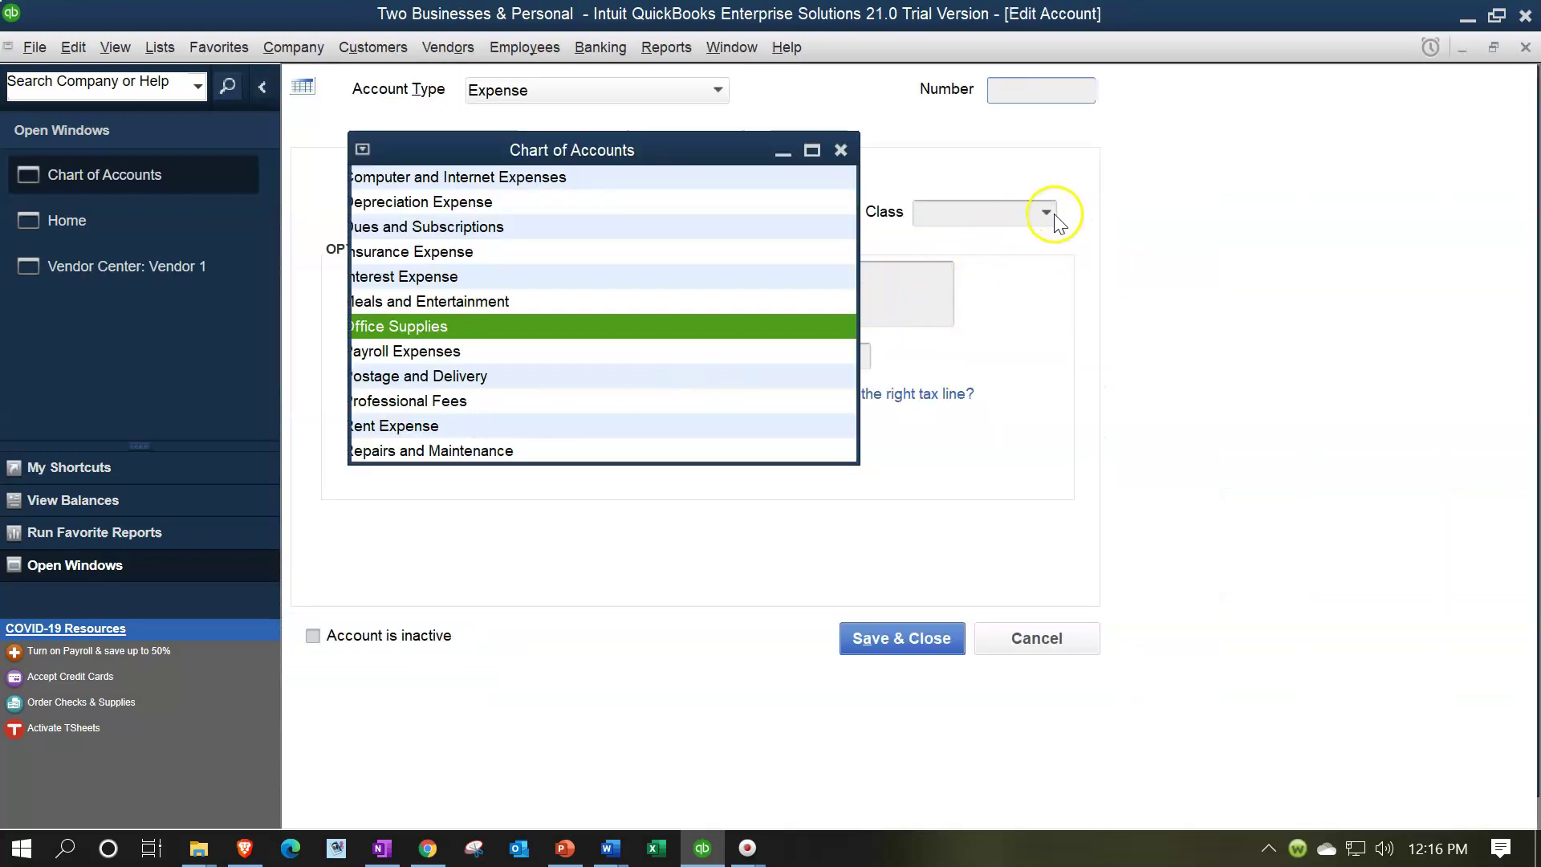
pyautogui.click(1049, 216)
pyautogui.click(1060, 289)
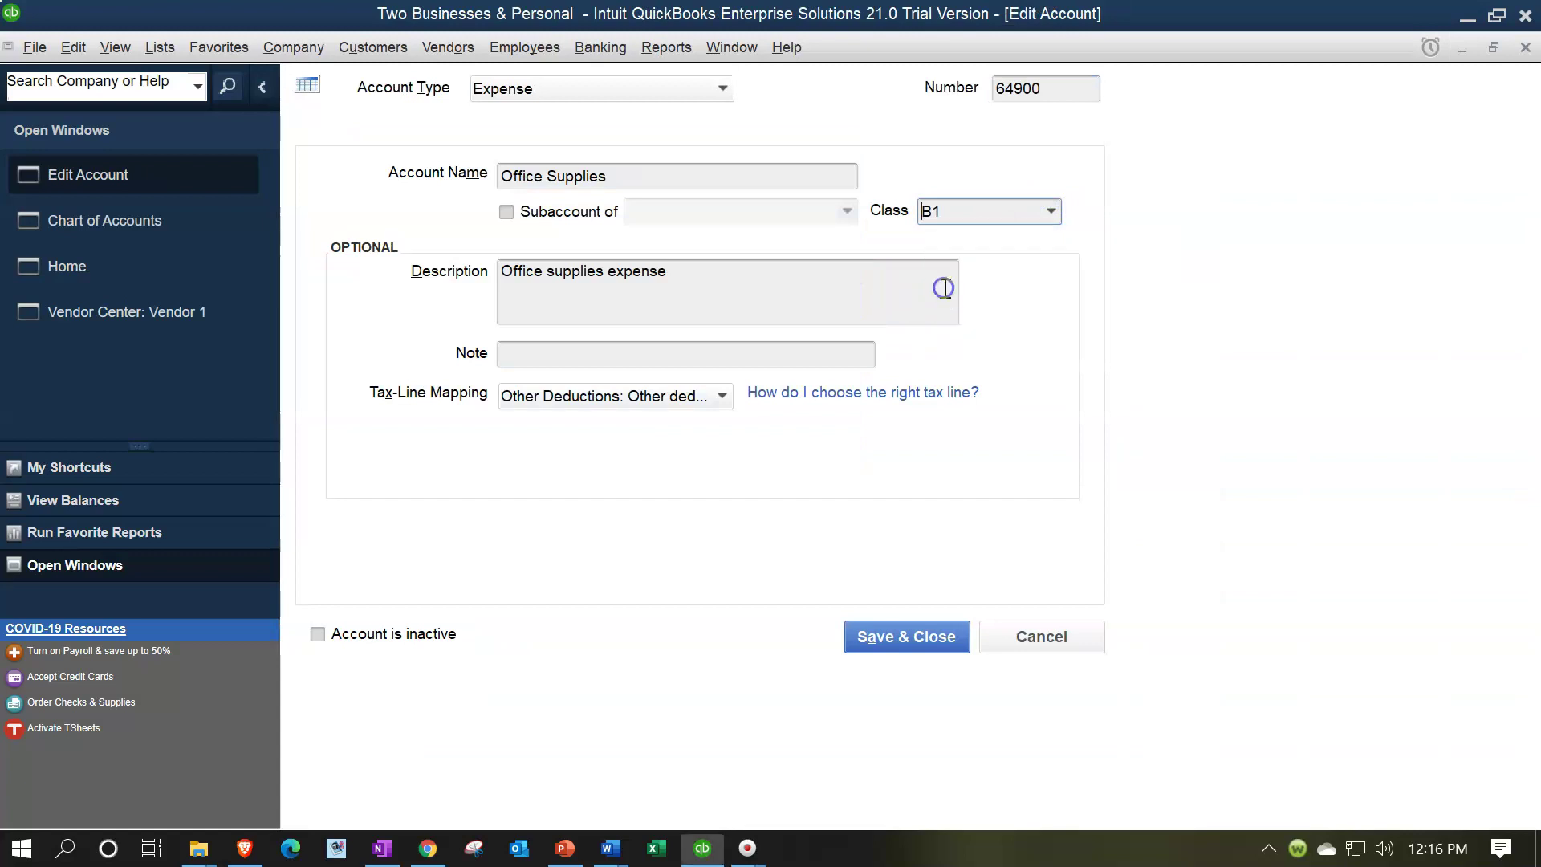
pyautogui.click(873, 635)
# Step: Edit the 66000 Payroll Expenses account to assign class B1, and save it
pyautogui.click(431, 302)
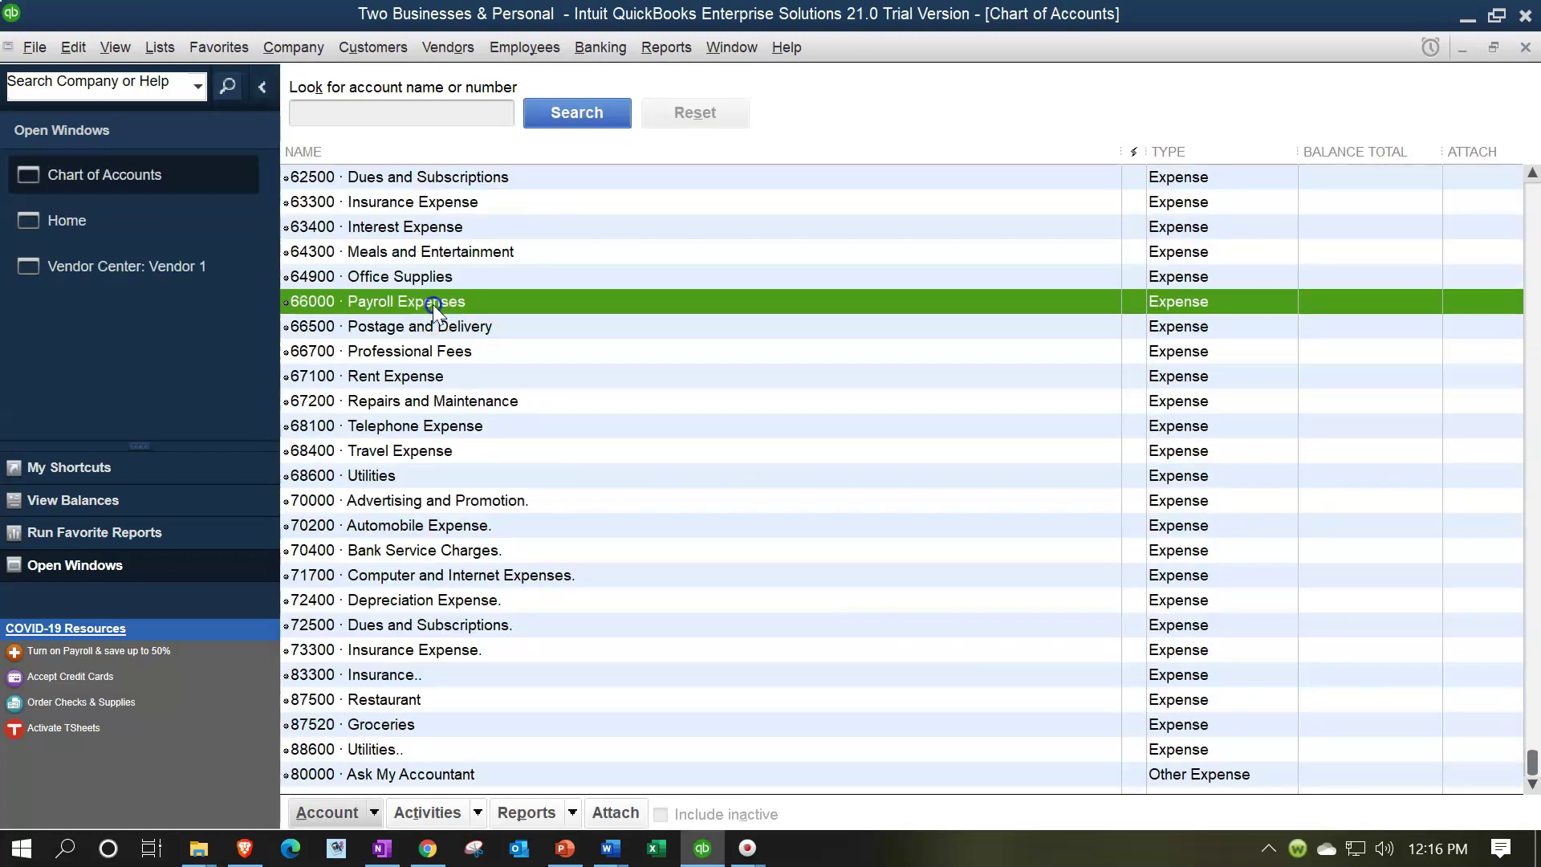
pyautogui.rightClick(431, 305)
pyautogui.click(478, 392)
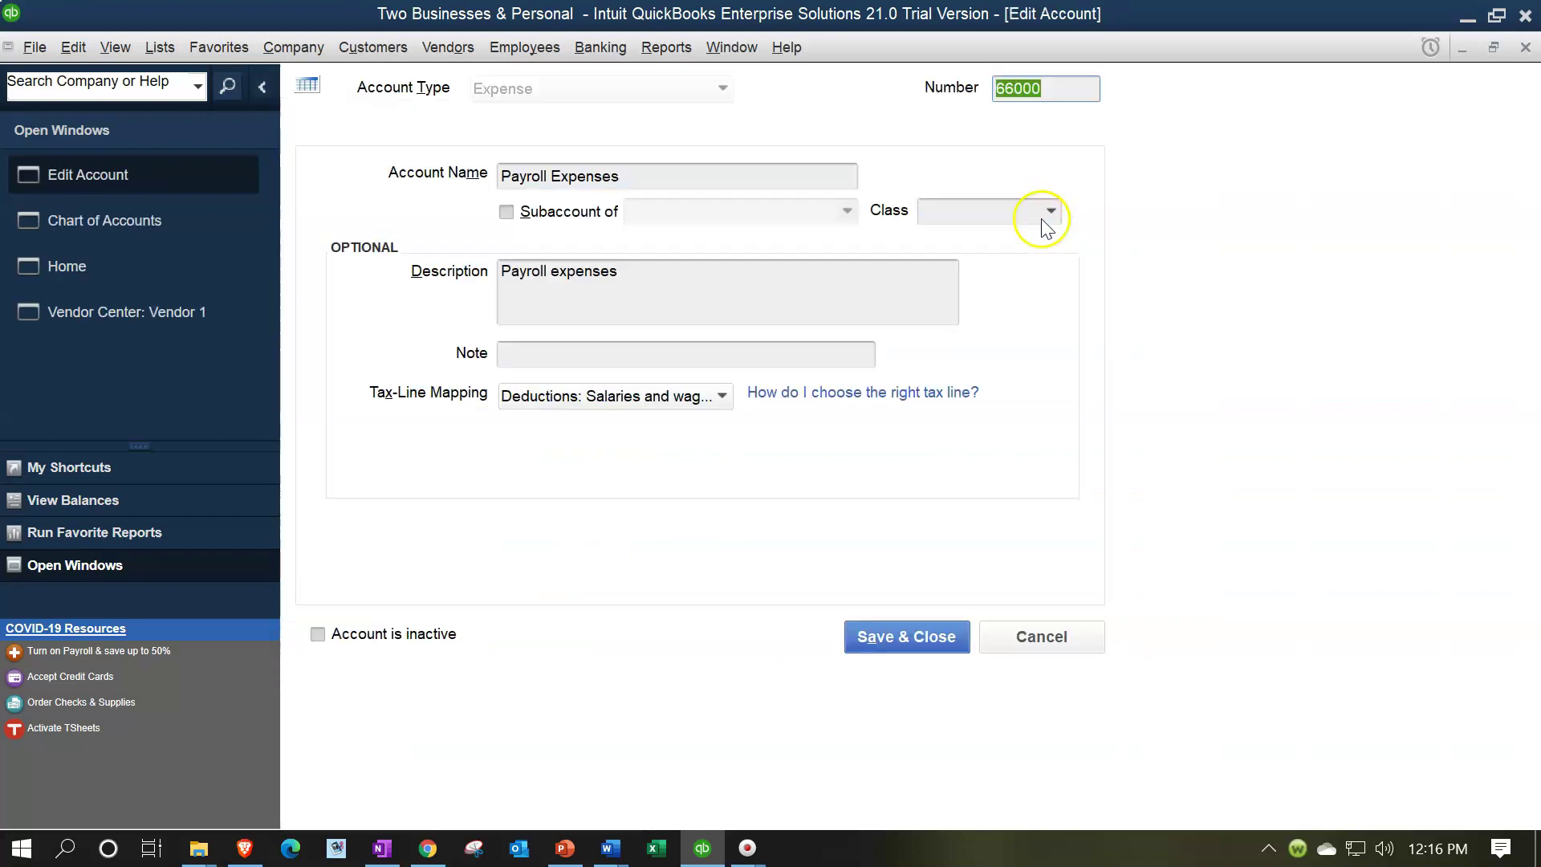
pyautogui.click(1045, 210)
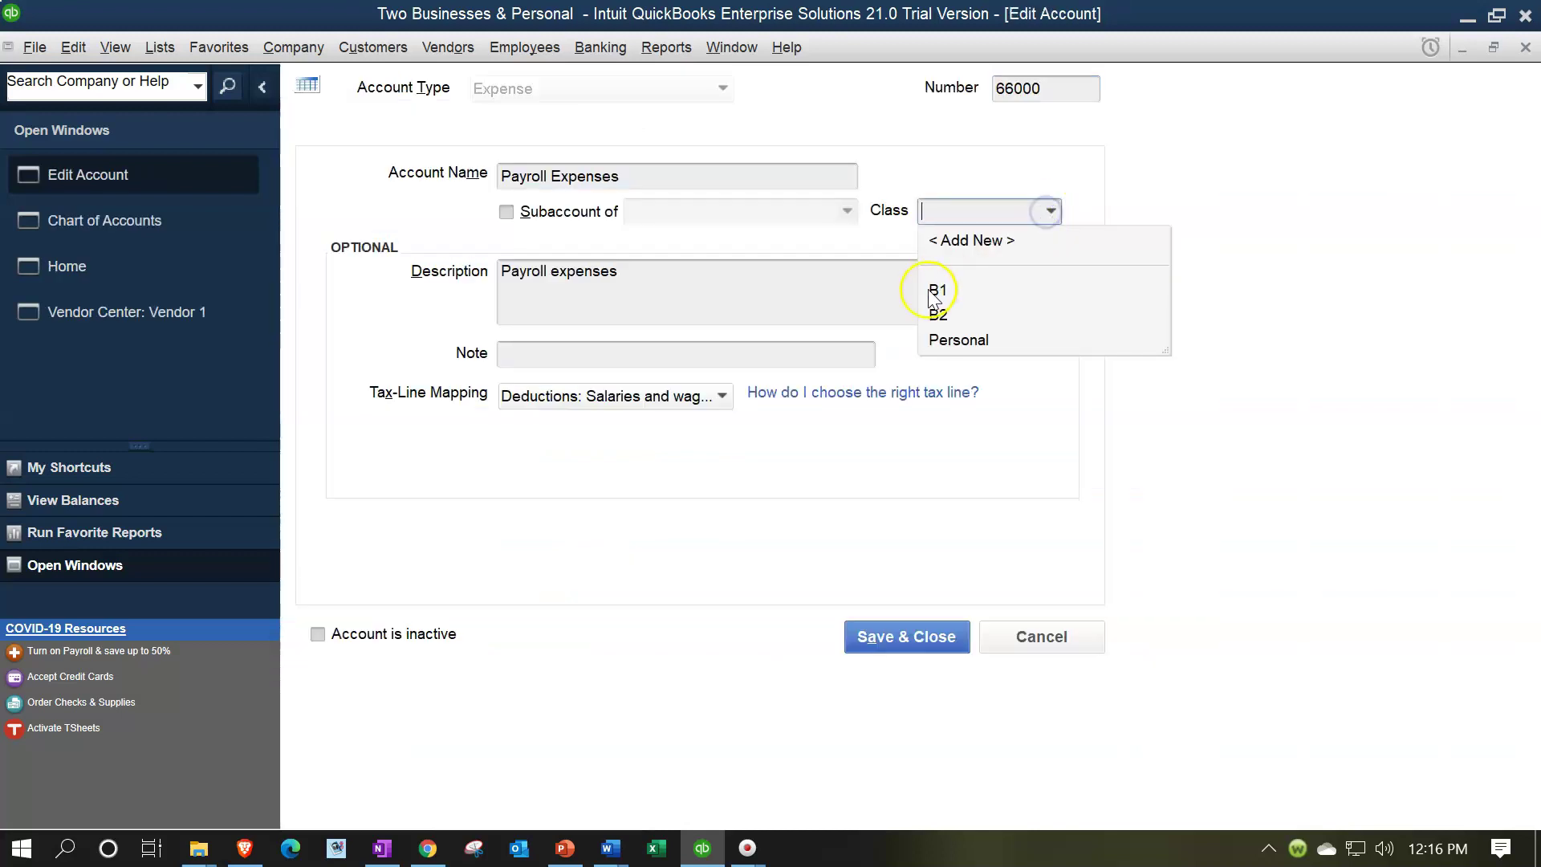
pyautogui.click(1044, 281)
pyautogui.click(921, 638)
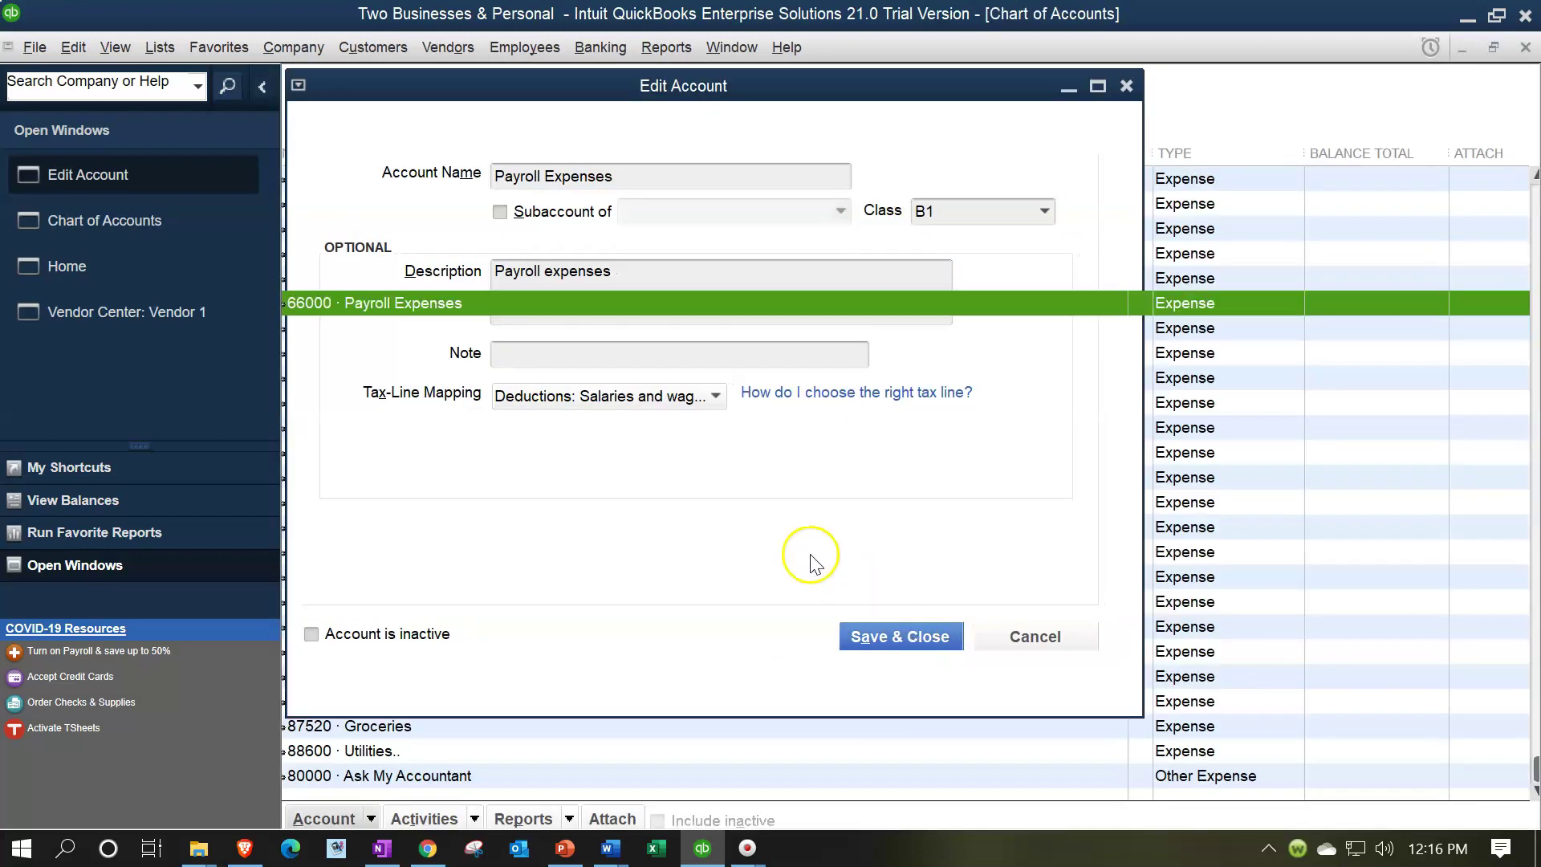
# Step: Edit the 66500 Postage and Delivery account to assign class B1, and save it
pyautogui.rightClick(435, 326)
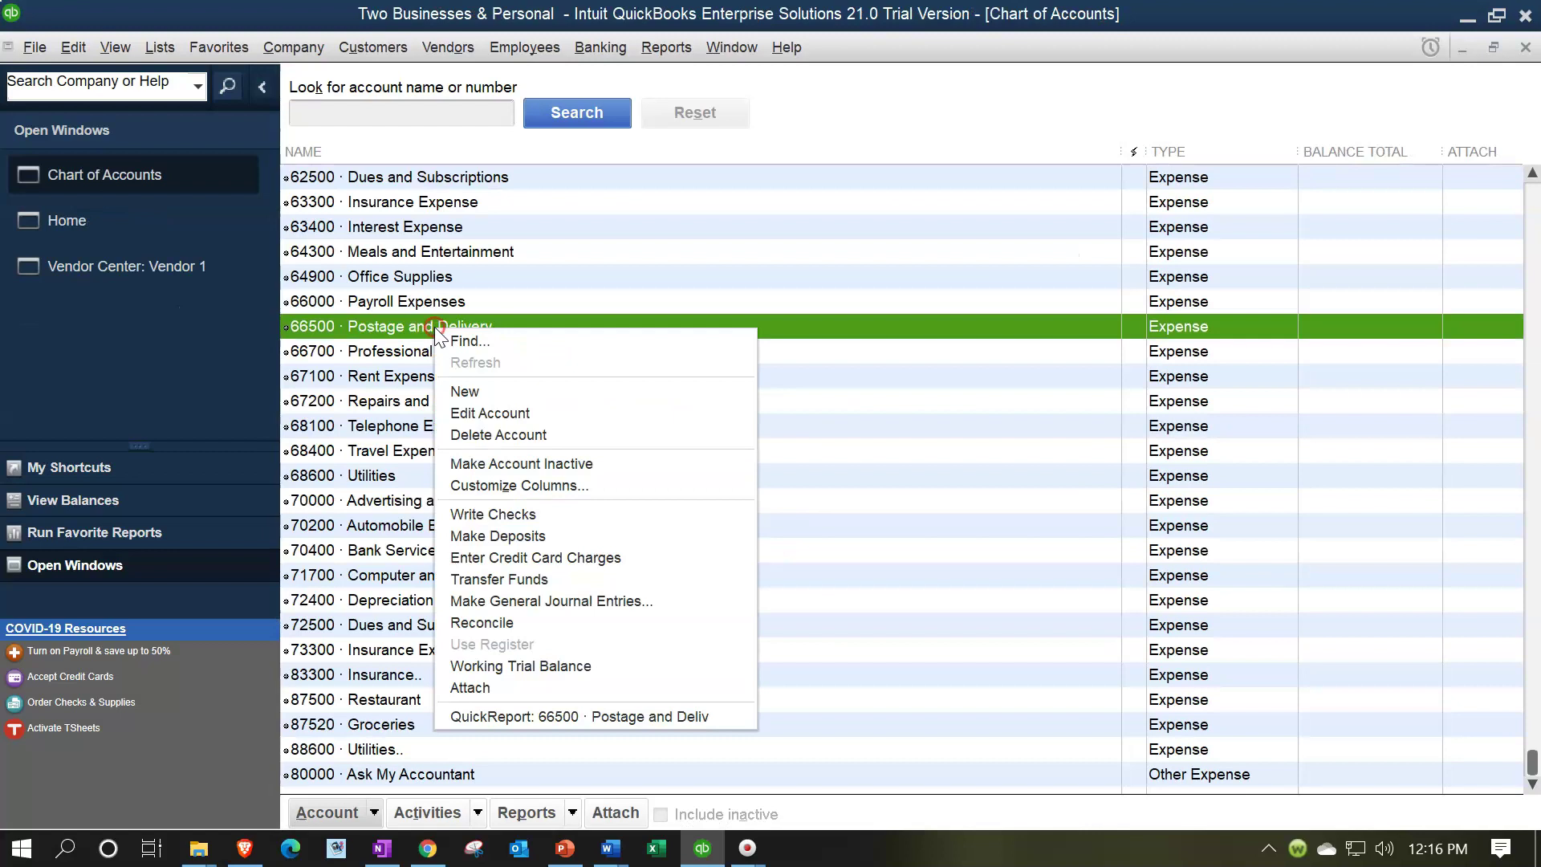
pyautogui.click(488, 408)
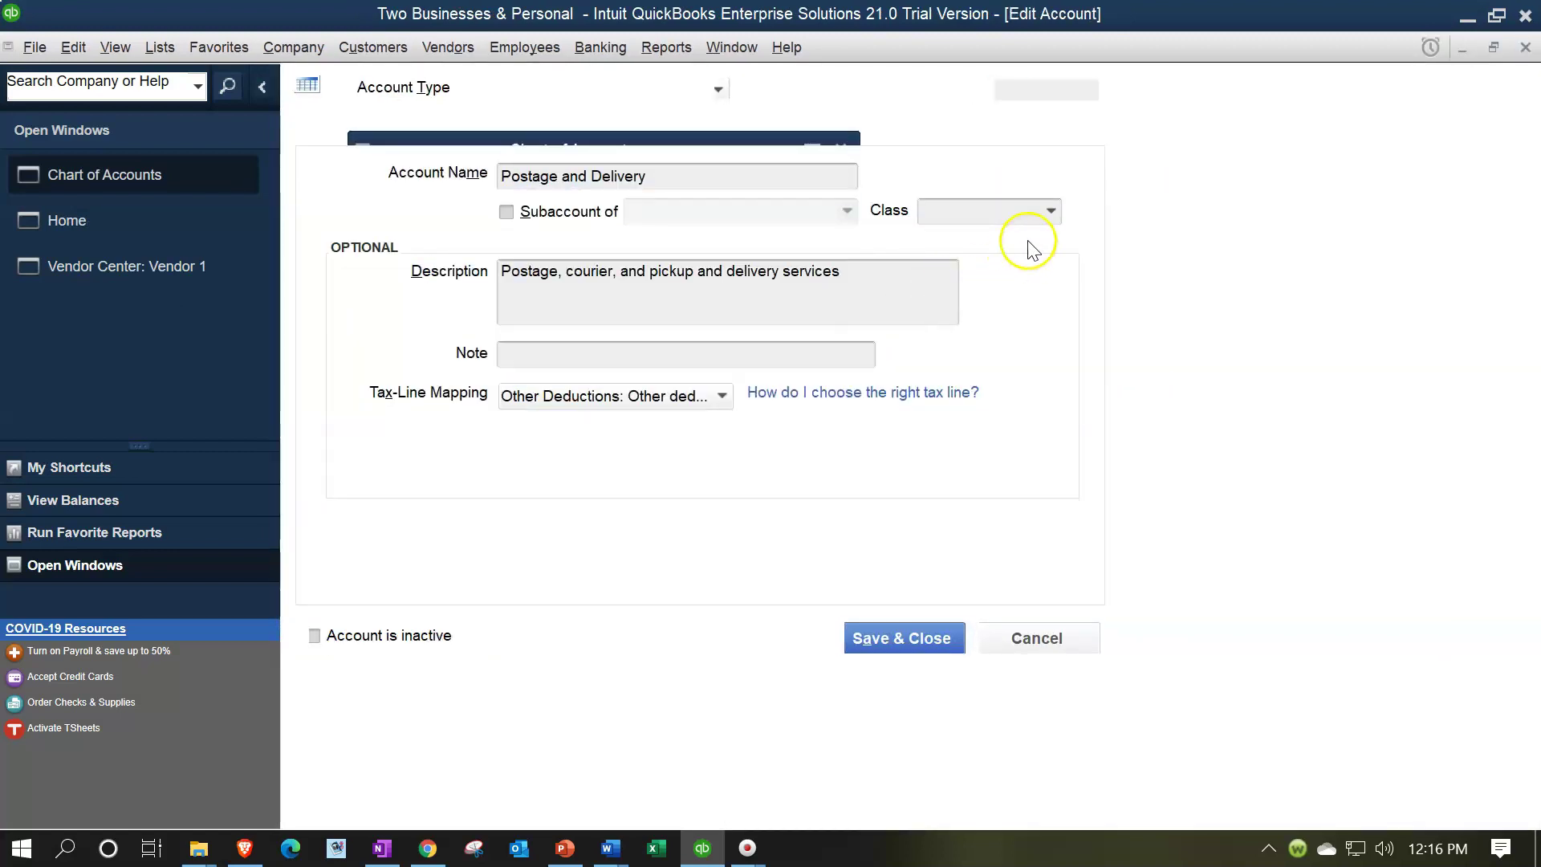
pyautogui.click(1052, 210)
pyautogui.click(947, 292)
pyautogui.click(887, 636)
# Step: Edit the 66700 Professional Fees account to assign class B1, and save it
pyautogui.click(460, 347)
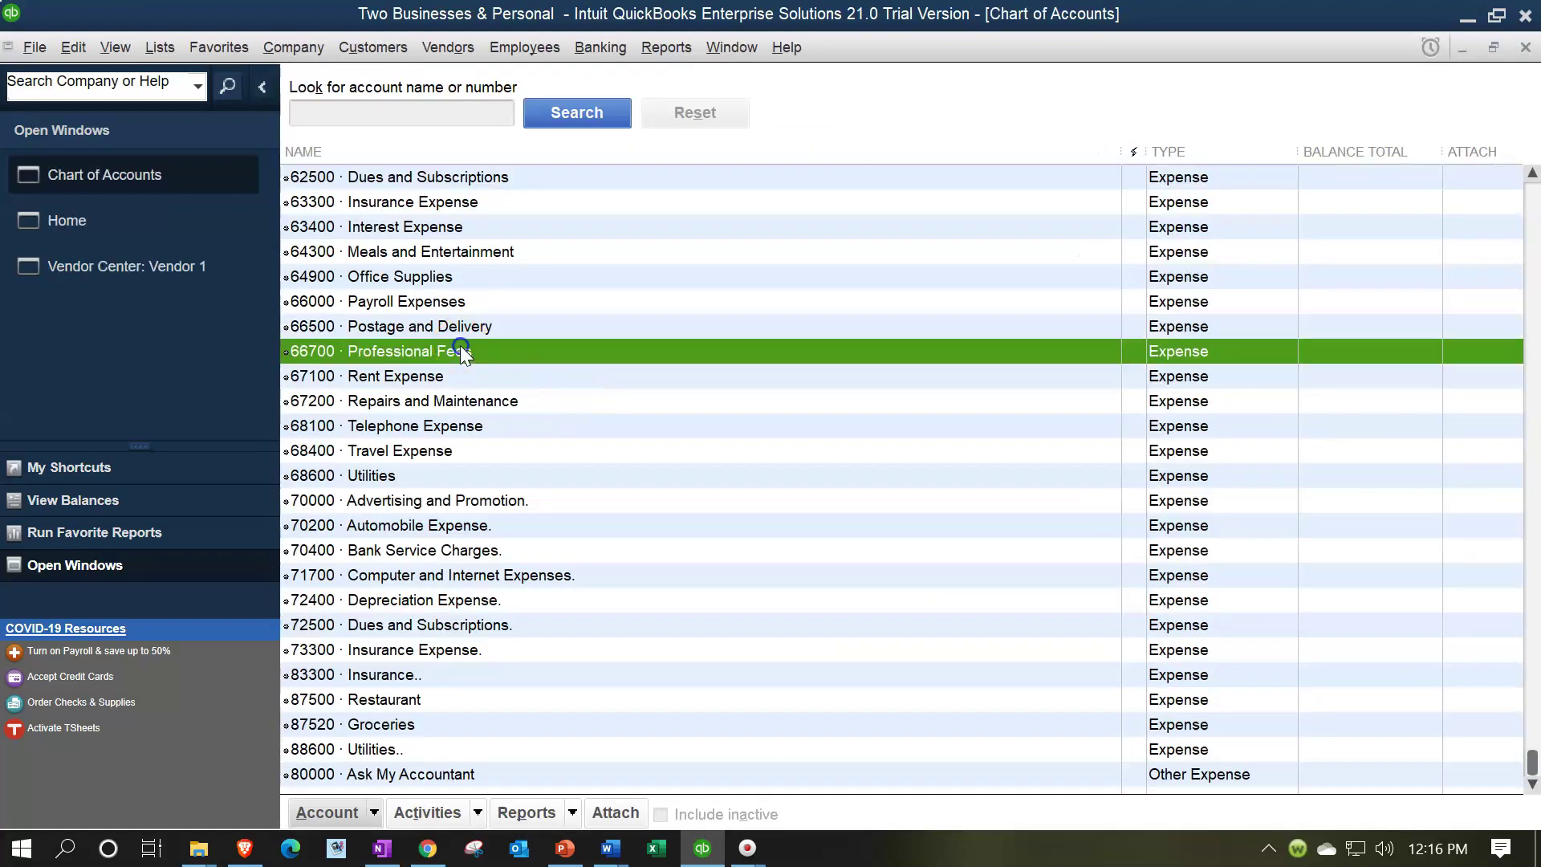
pyautogui.rightClick(460, 346)
pyautogui.click(491, 430)
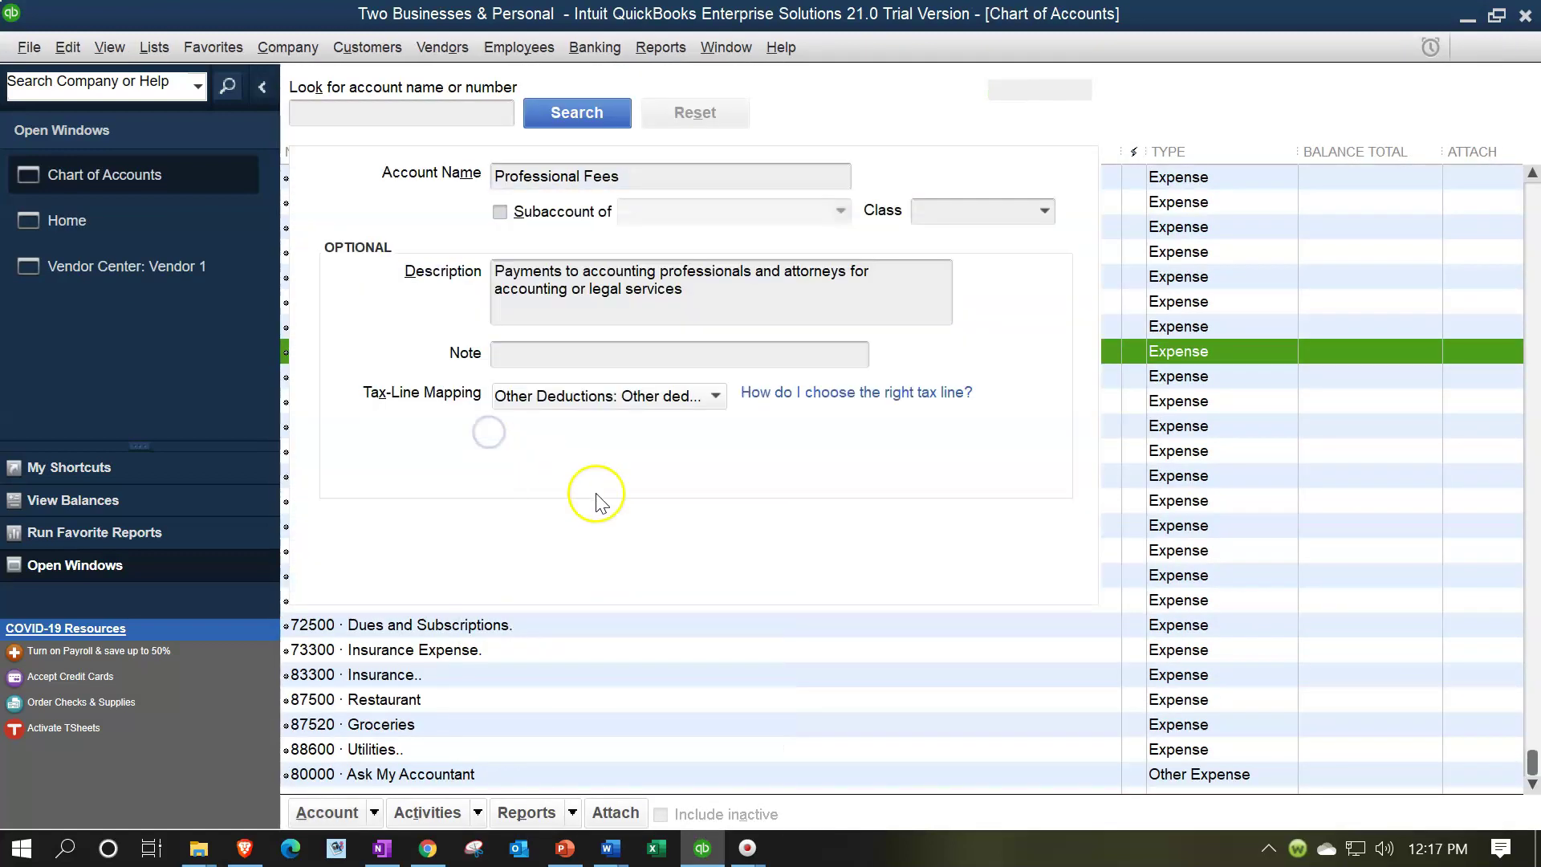
pyautogui.click(1051, 211)
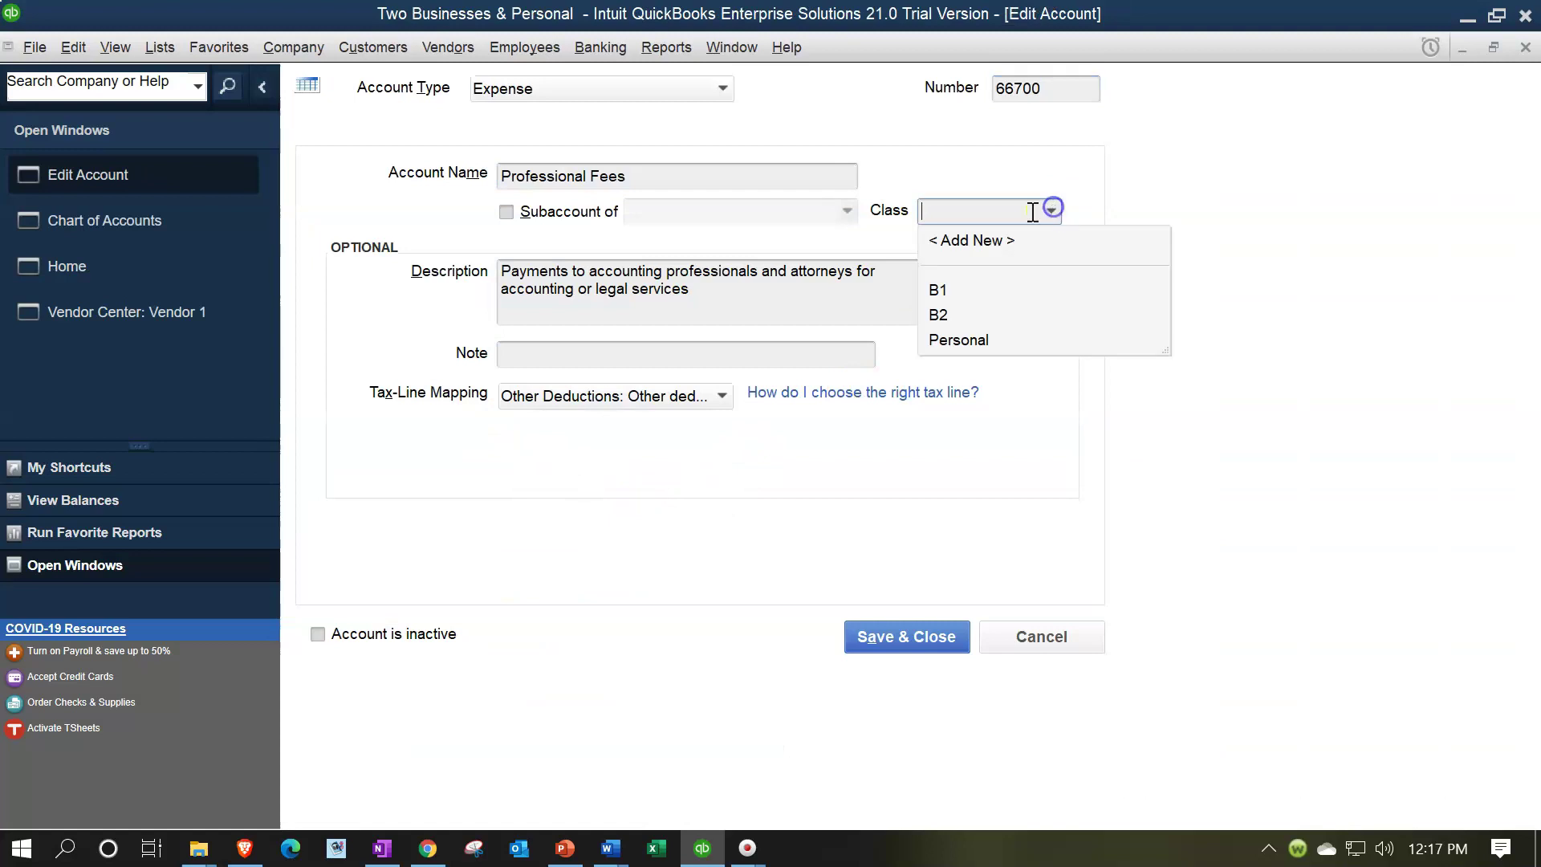
pyautogui.click(933, 289)
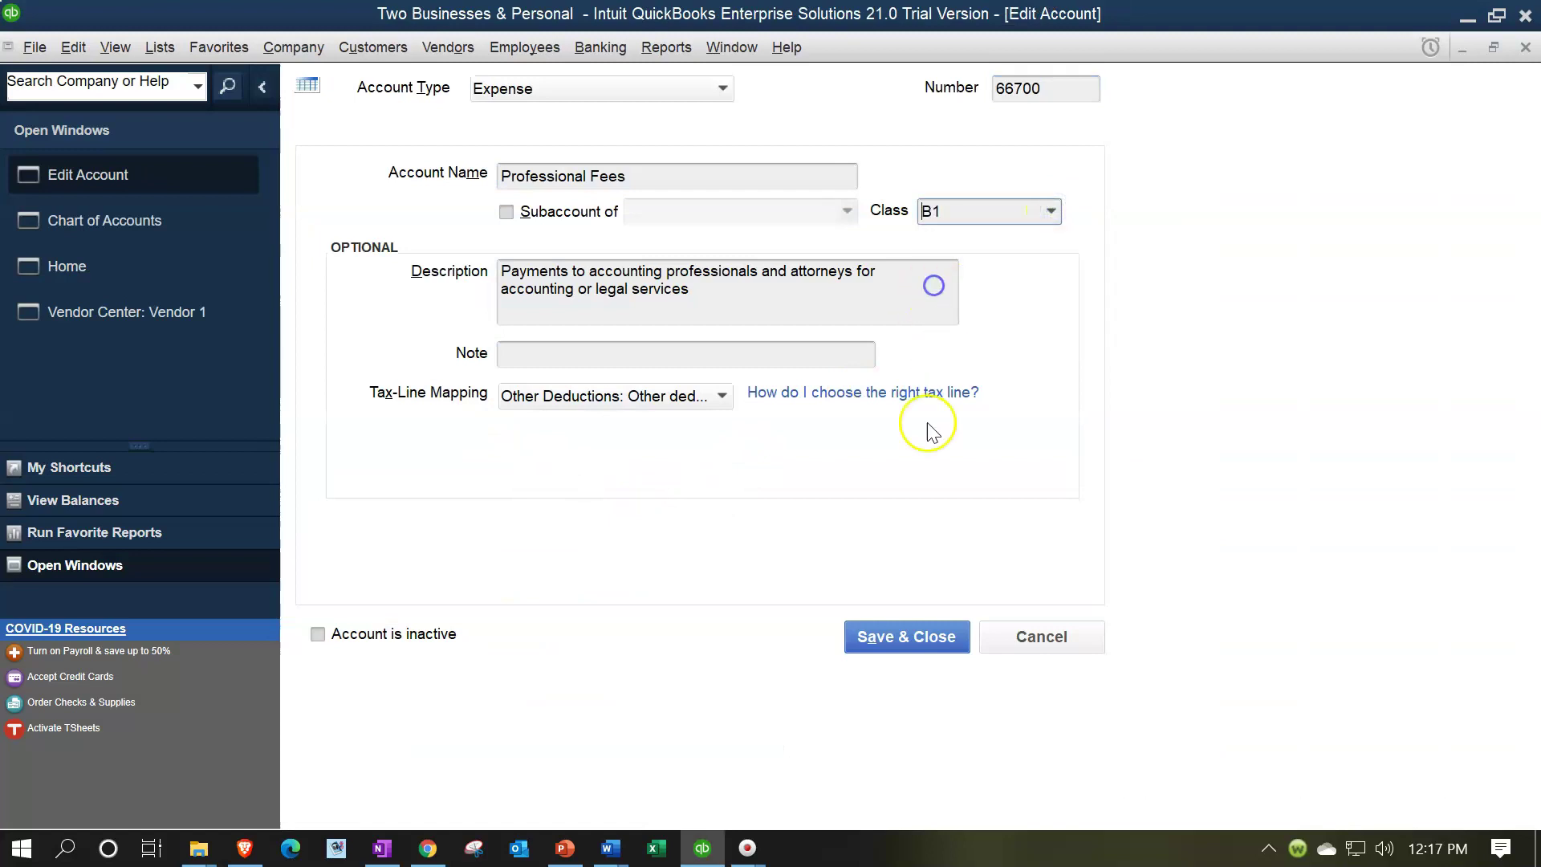
pyautogui.click(884, 620)
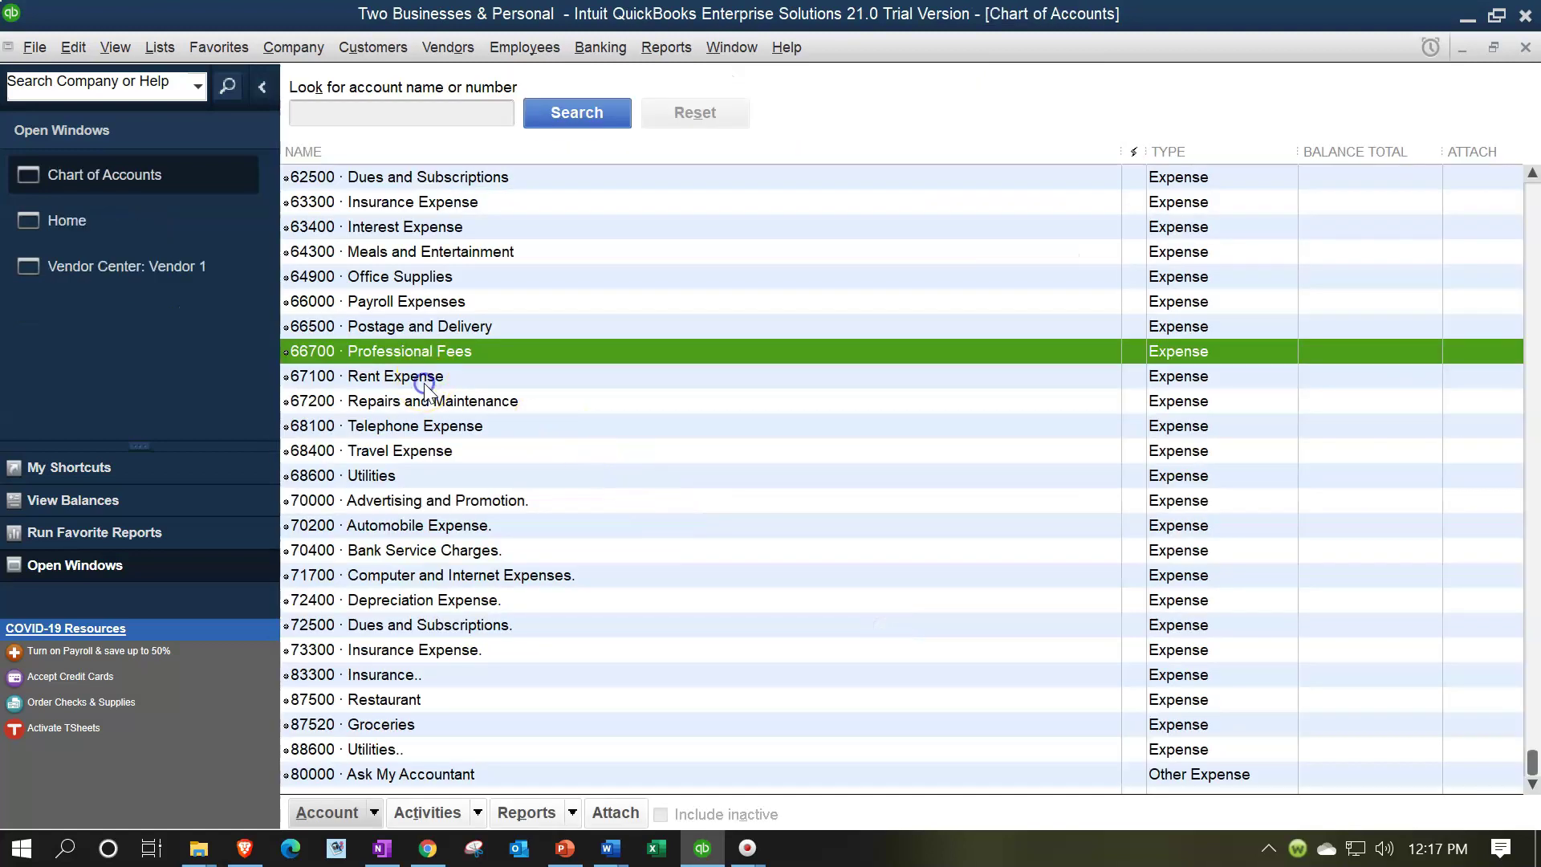
# Step: Edit the 67100 Rent Expense account to assign class B1, and save it
pyautogui.rightClick(424, 385)
pyautogui.click(451, 470)
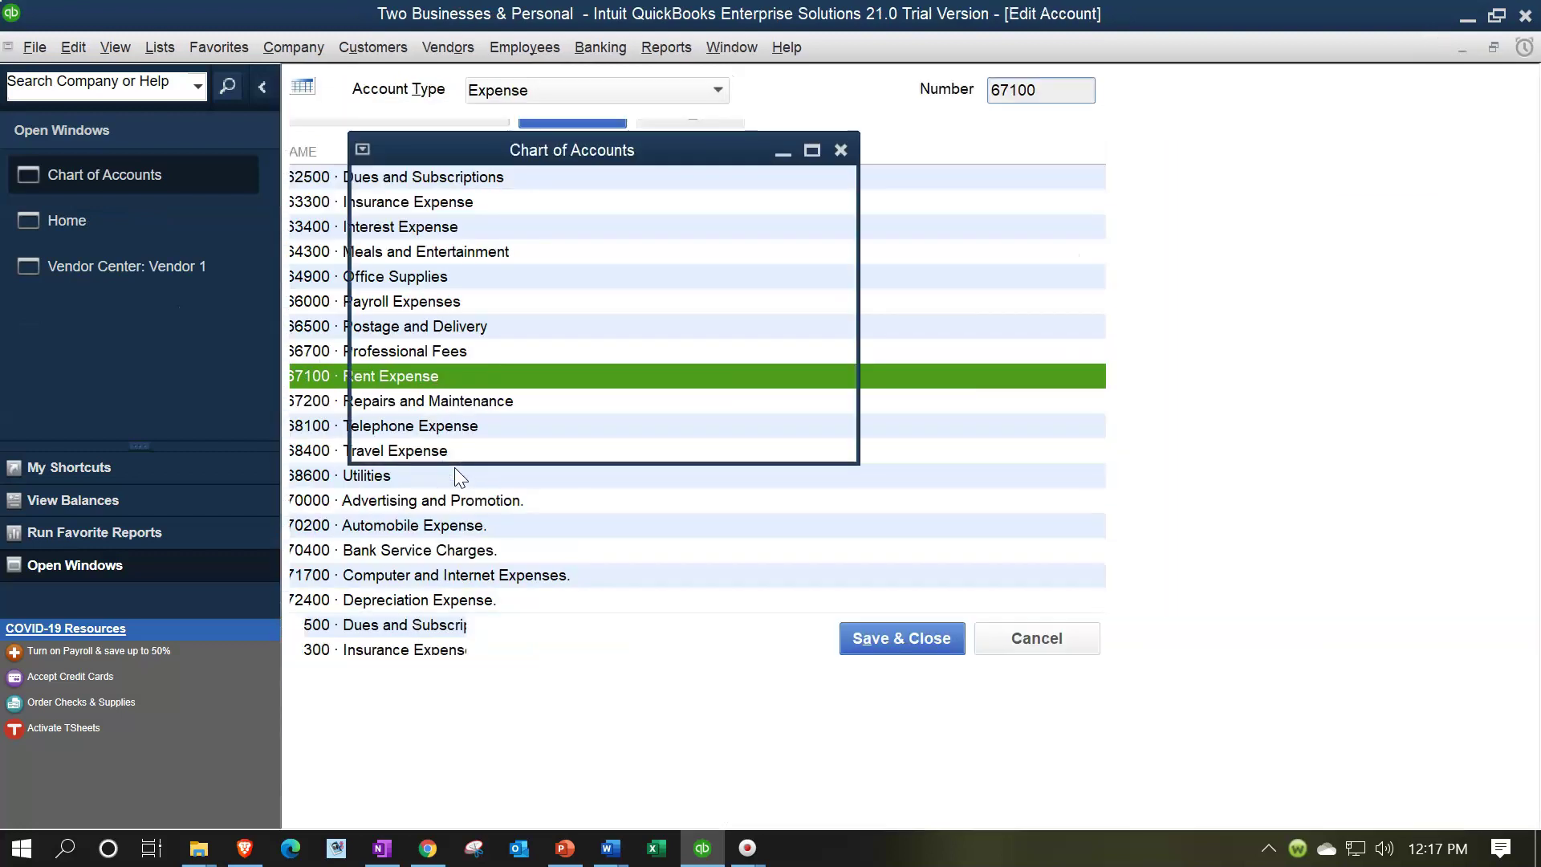
pyautogui.click(1043, 210)
pyautogui.click(939, 285)
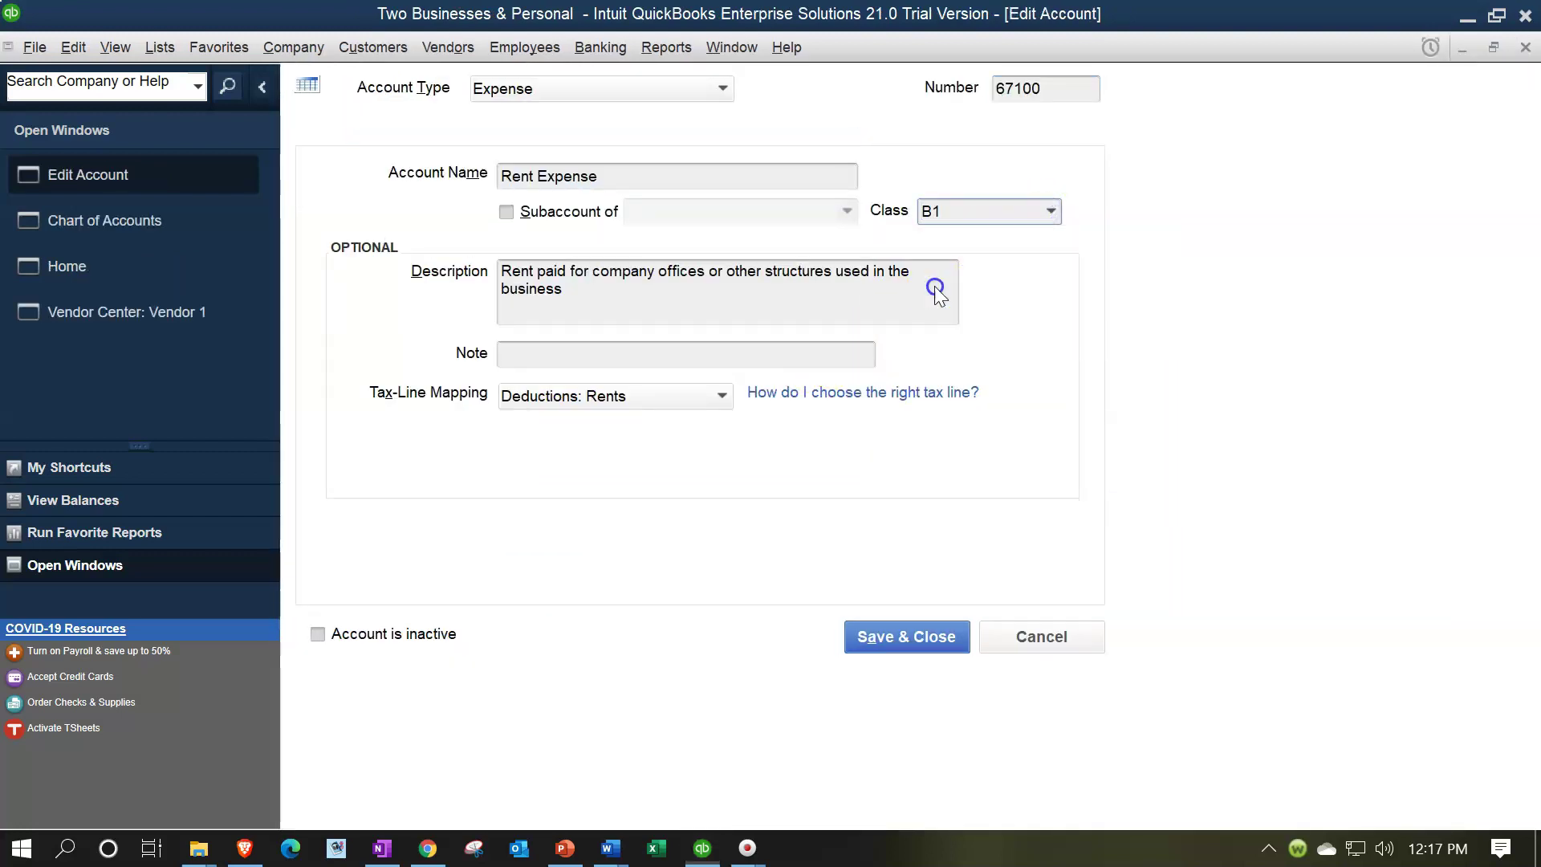
pyautogui.click(875, 634)
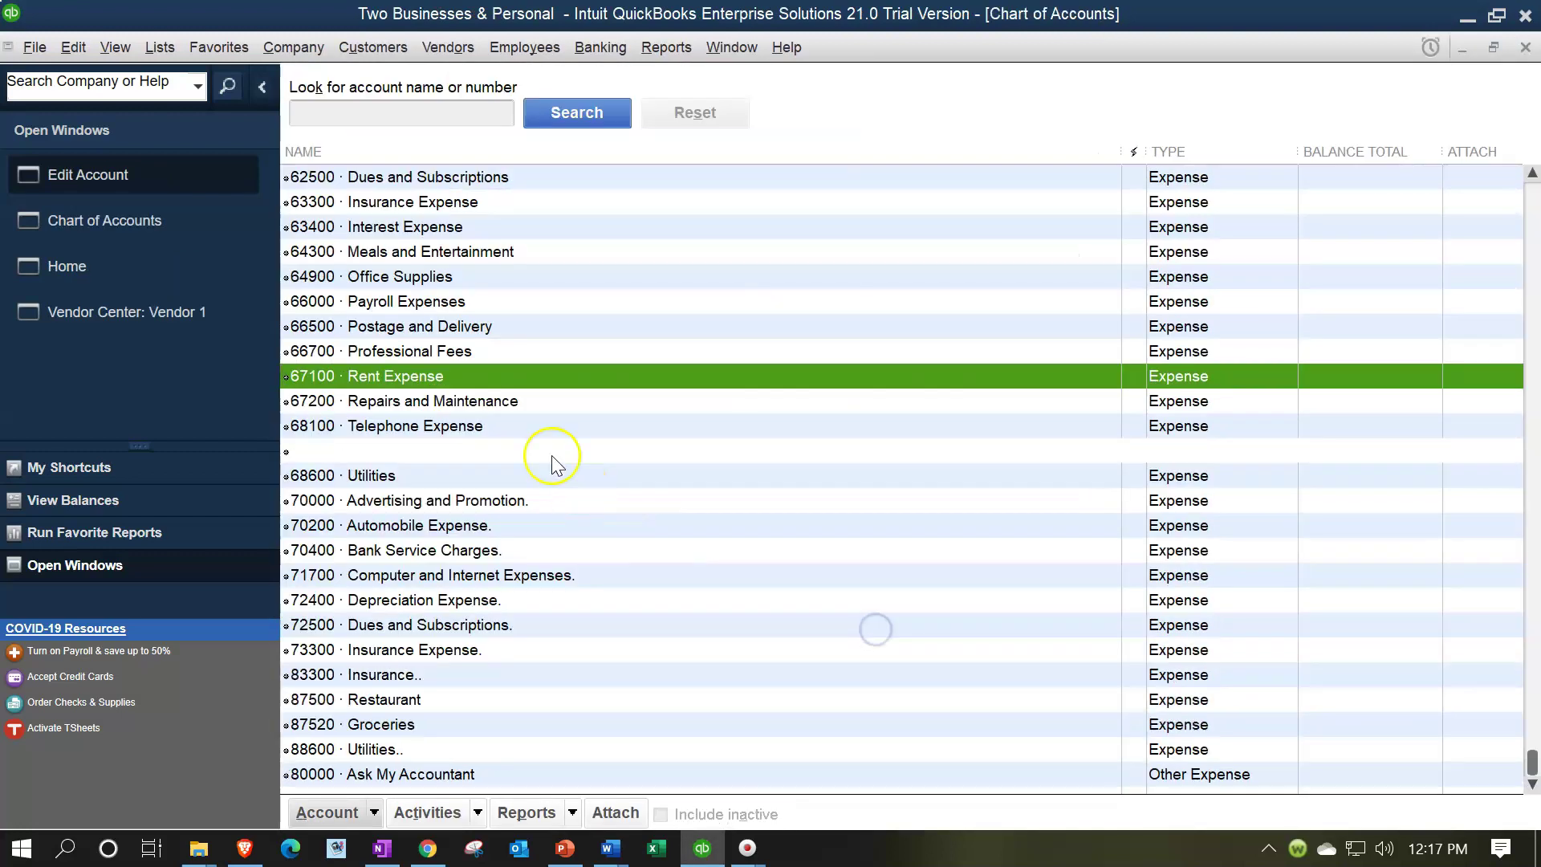
# Step: Edit the 67200 Repairs and Maintenance account to assign class B1, and save it
pyautogui.click(451, 401)
pyautogui.rightClick(451, 406)
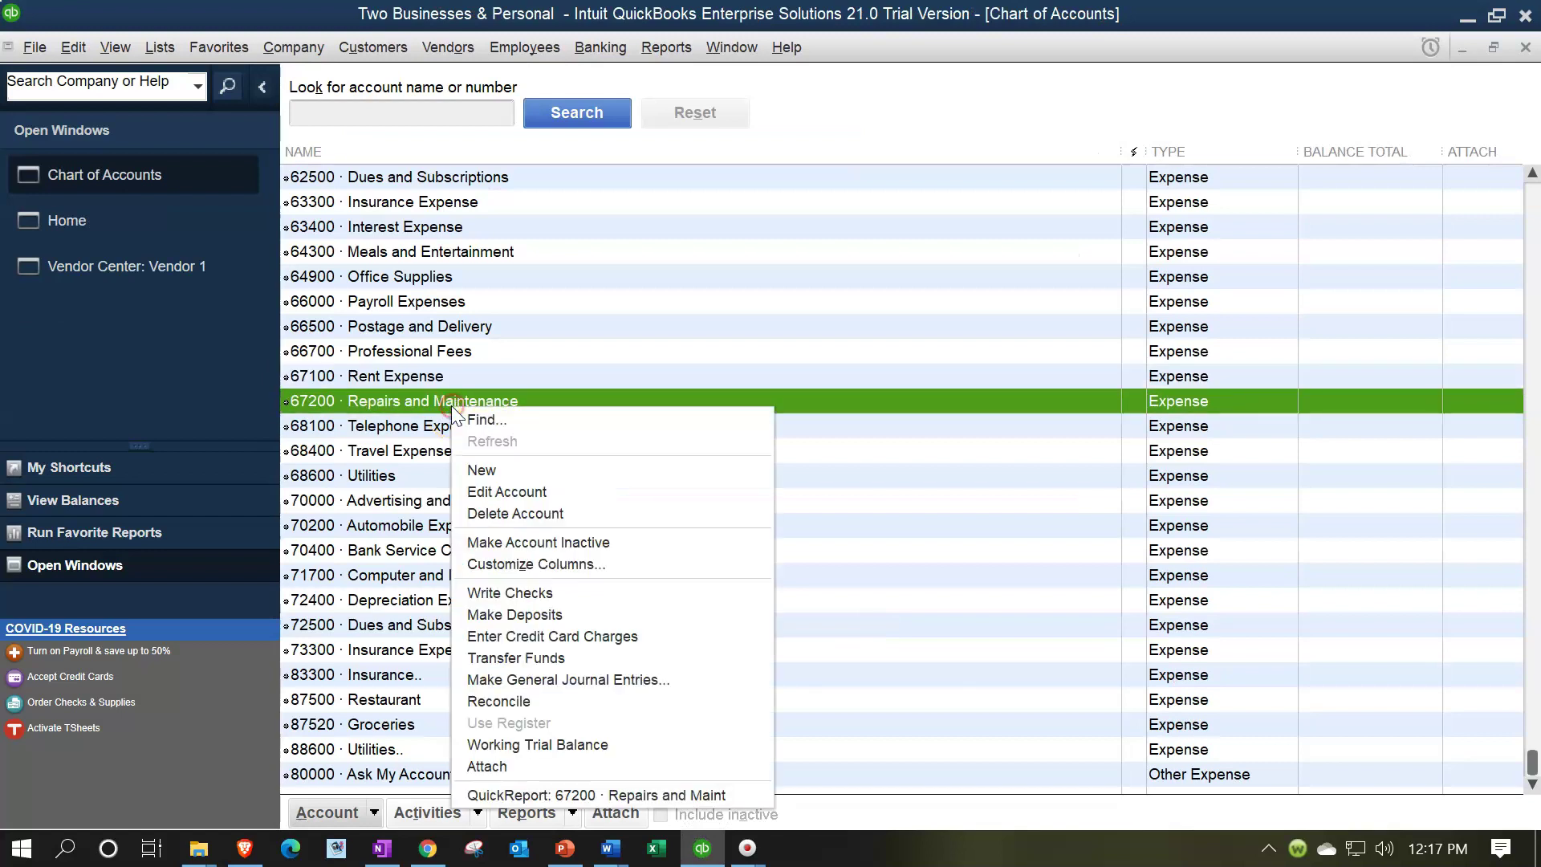
pyautogui.click(514, 490)
pyautogui.click(1047, 210)
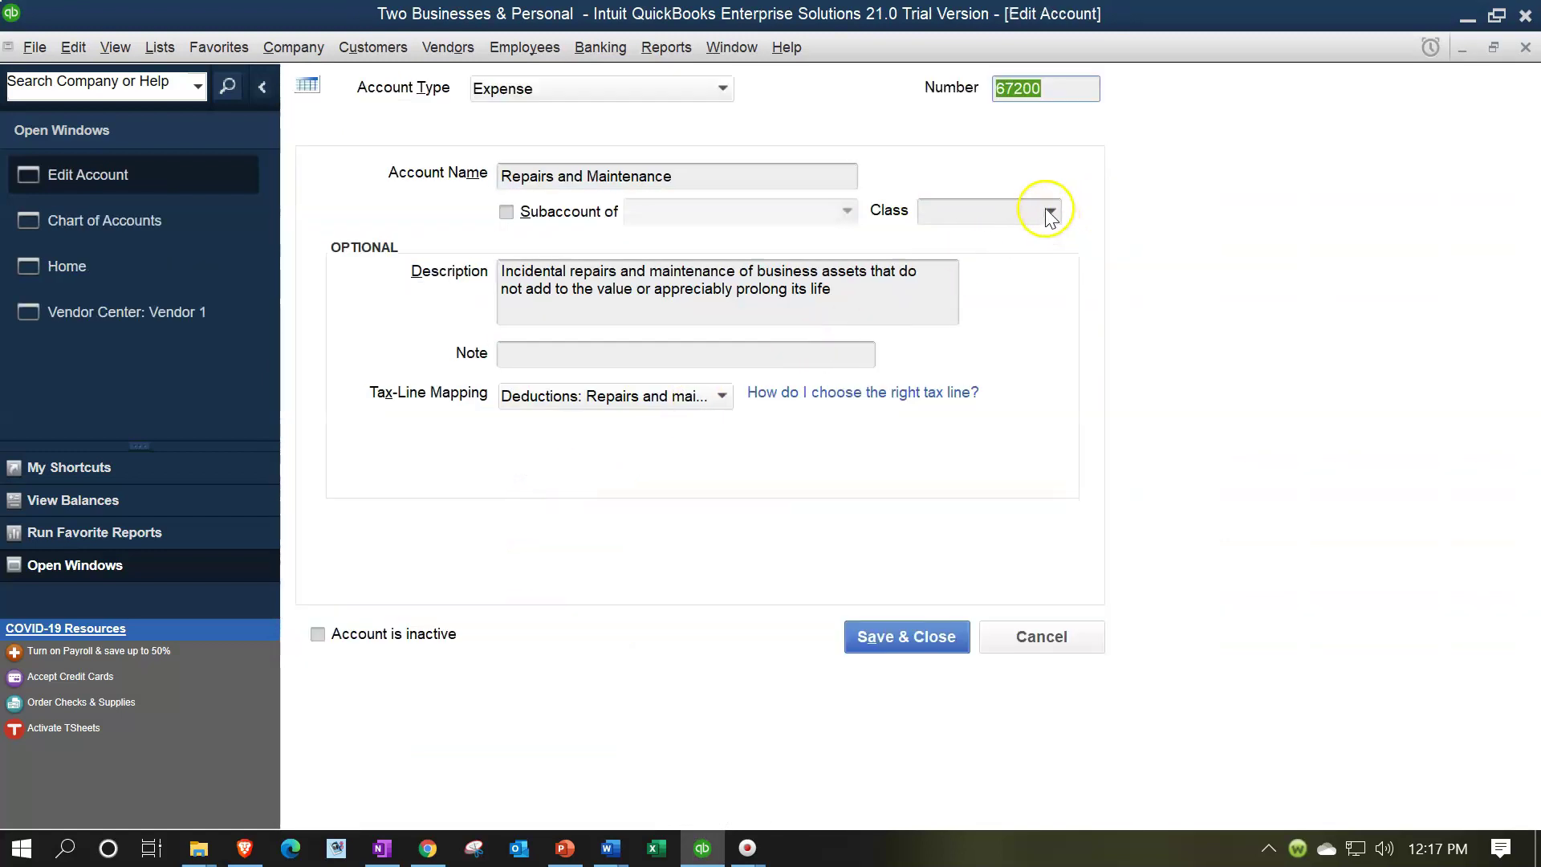
pyautogui.click(955, 289)
pyautogui.click(912, 635)
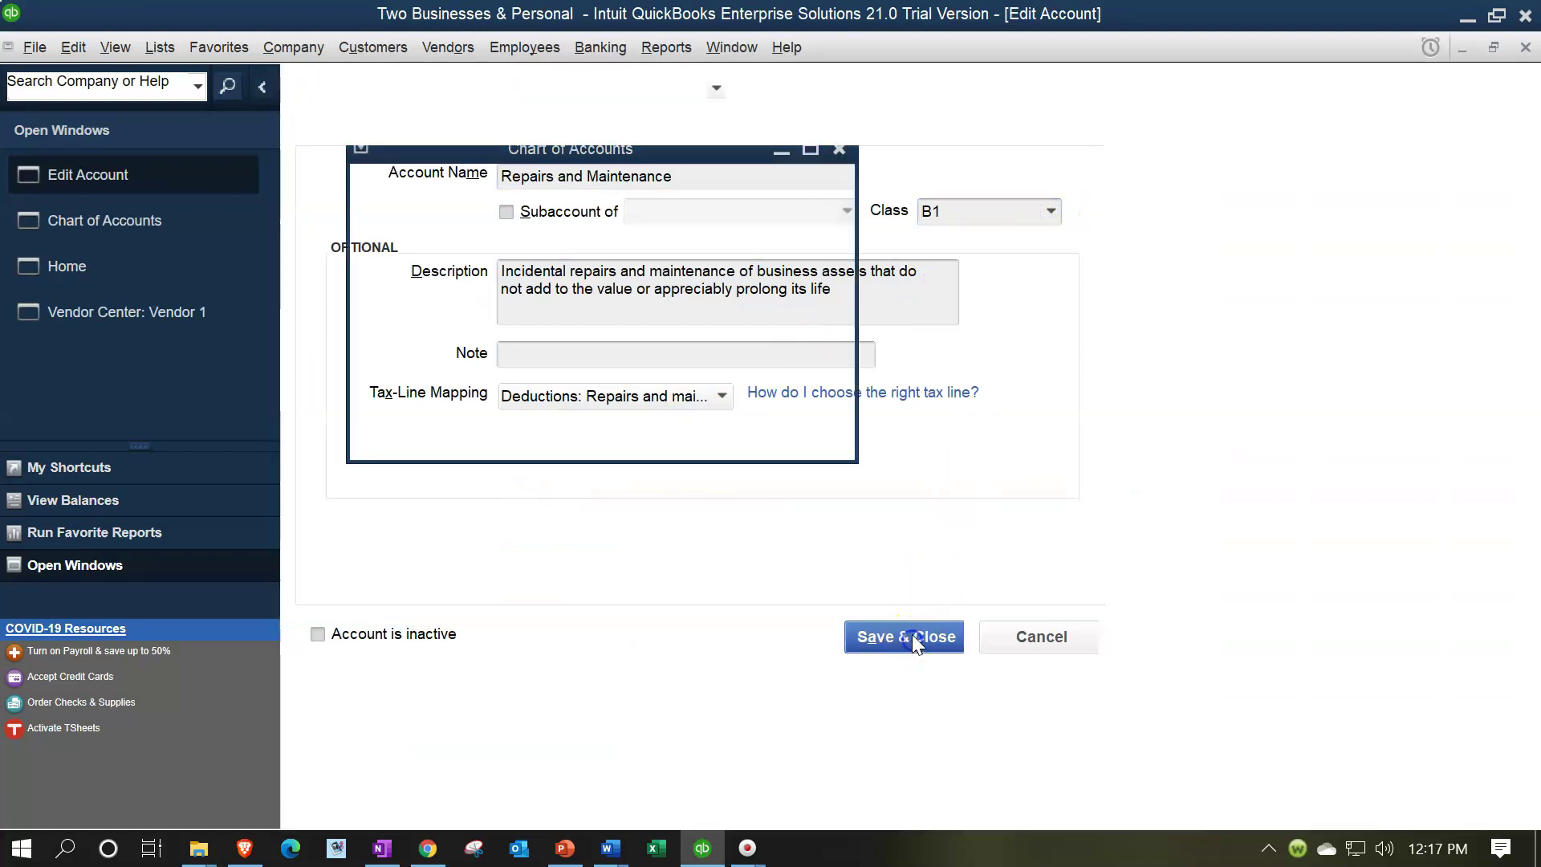
# Step: Edit the 68100 Telephone Expense account to assign class B1, and save it
pyautogui.rightClick(464, 421)
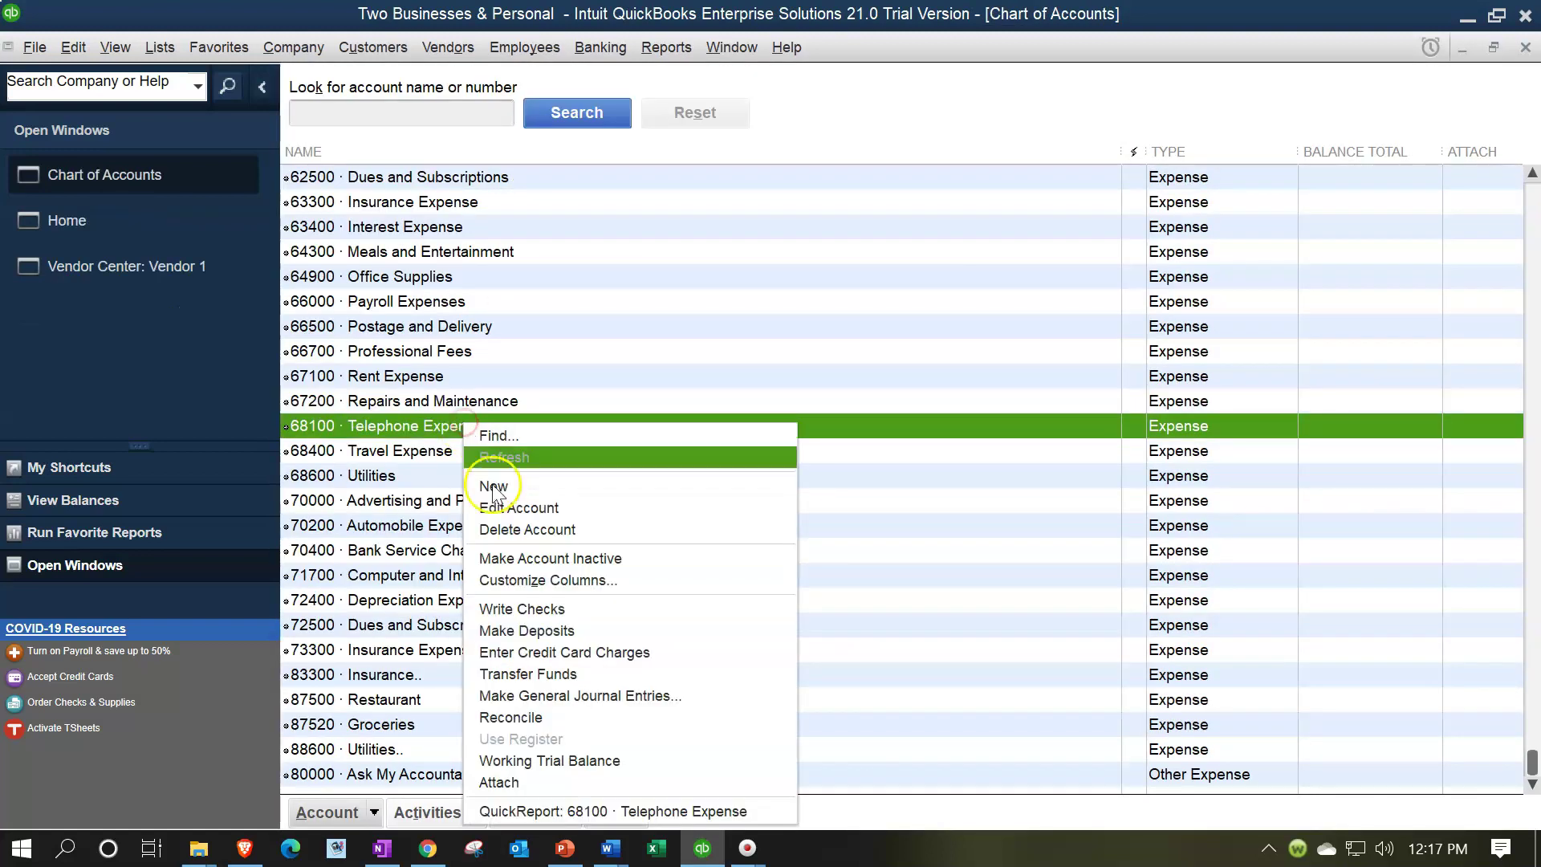
pyautogui.click(503, 507)
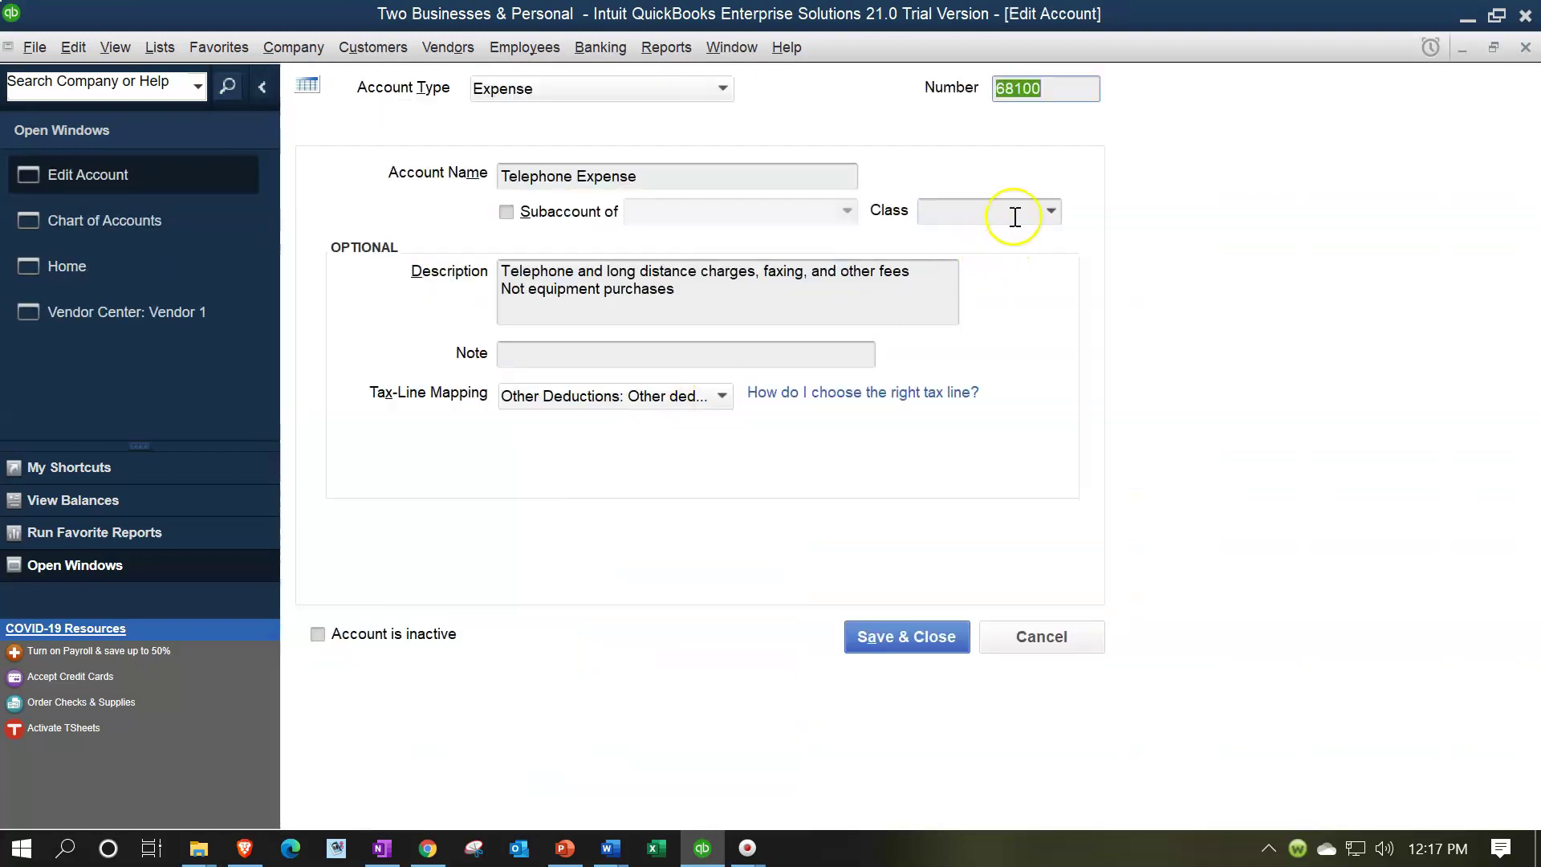
pyautogui.click(1052, 210)
pyautogui.click(935, 289)
pyautogui.click(912, 637)
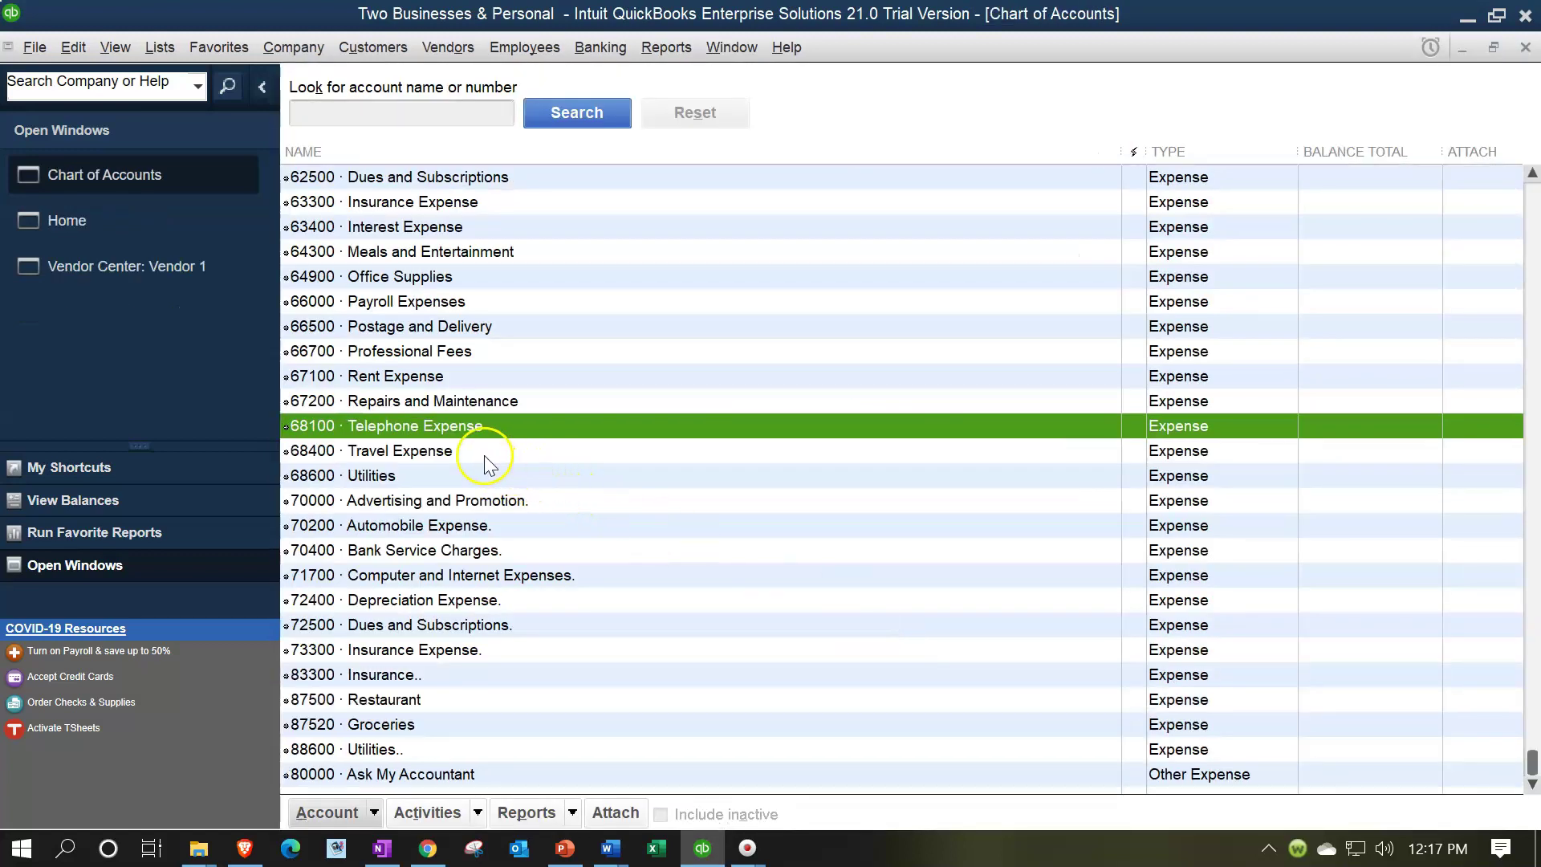
# Step: Edit the 68400 Travel Expense account to assign class B1, and save it
pyautogui.rightClick(484, 453)
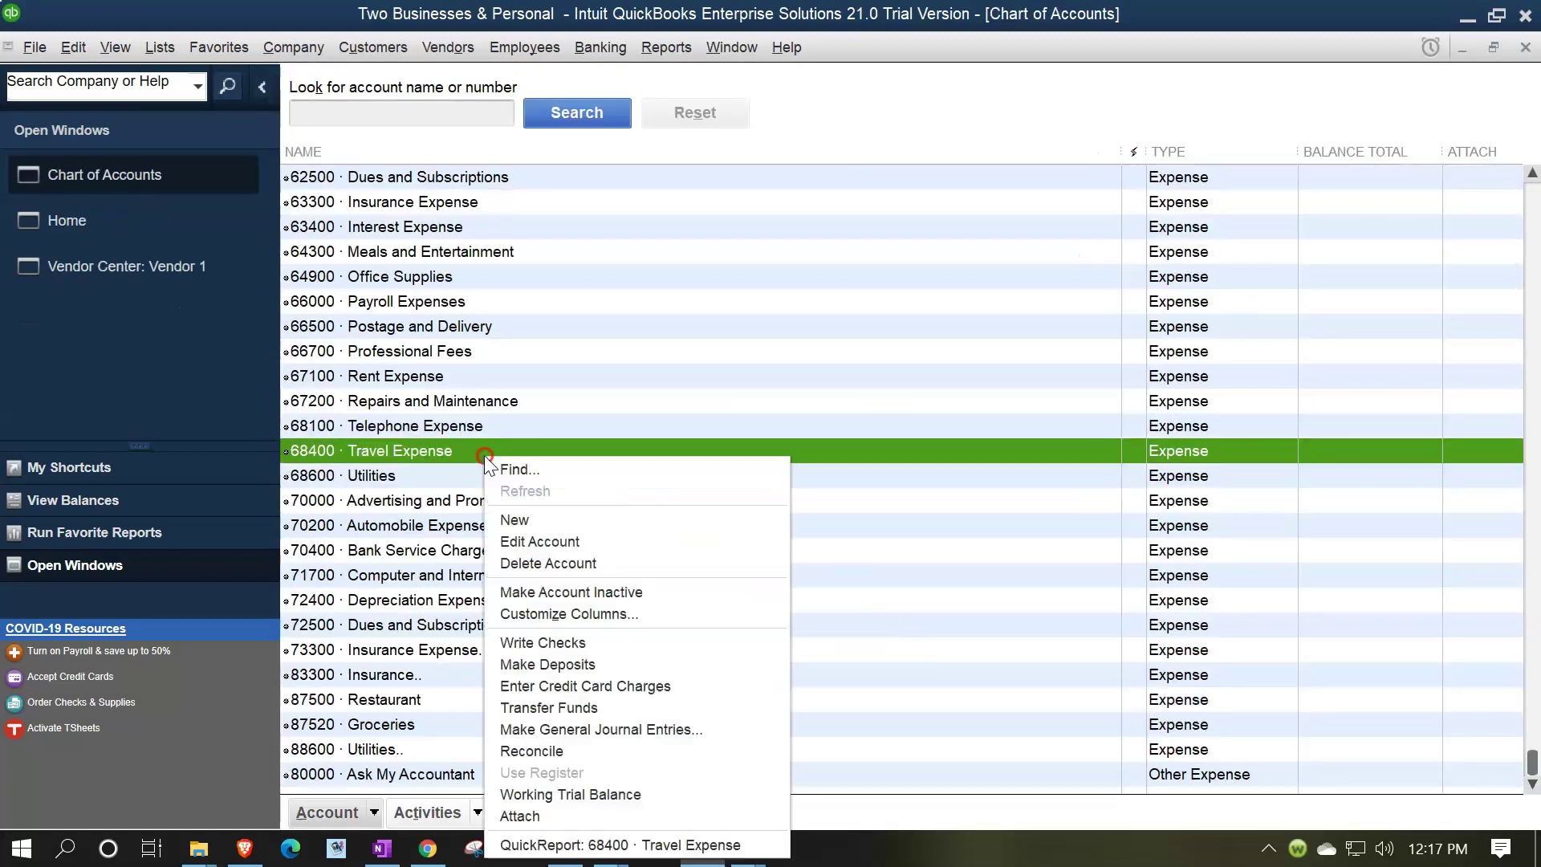
pyautogui.click(499, 542)
pyautogui.click(1051, 209)
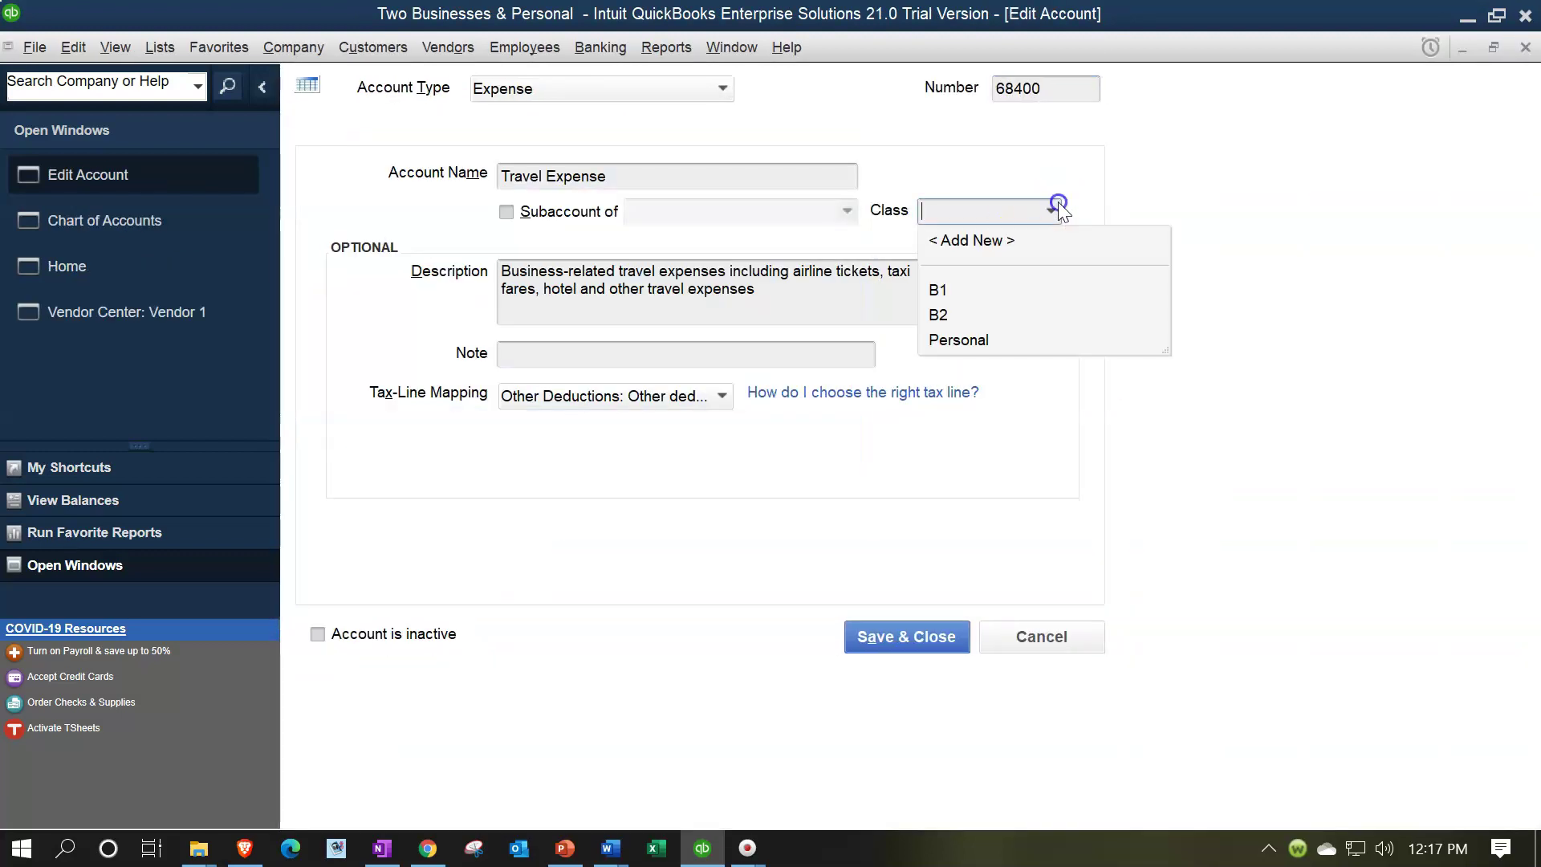
pyautogui.click(966, 290)
pyautogui.click(894, 630)
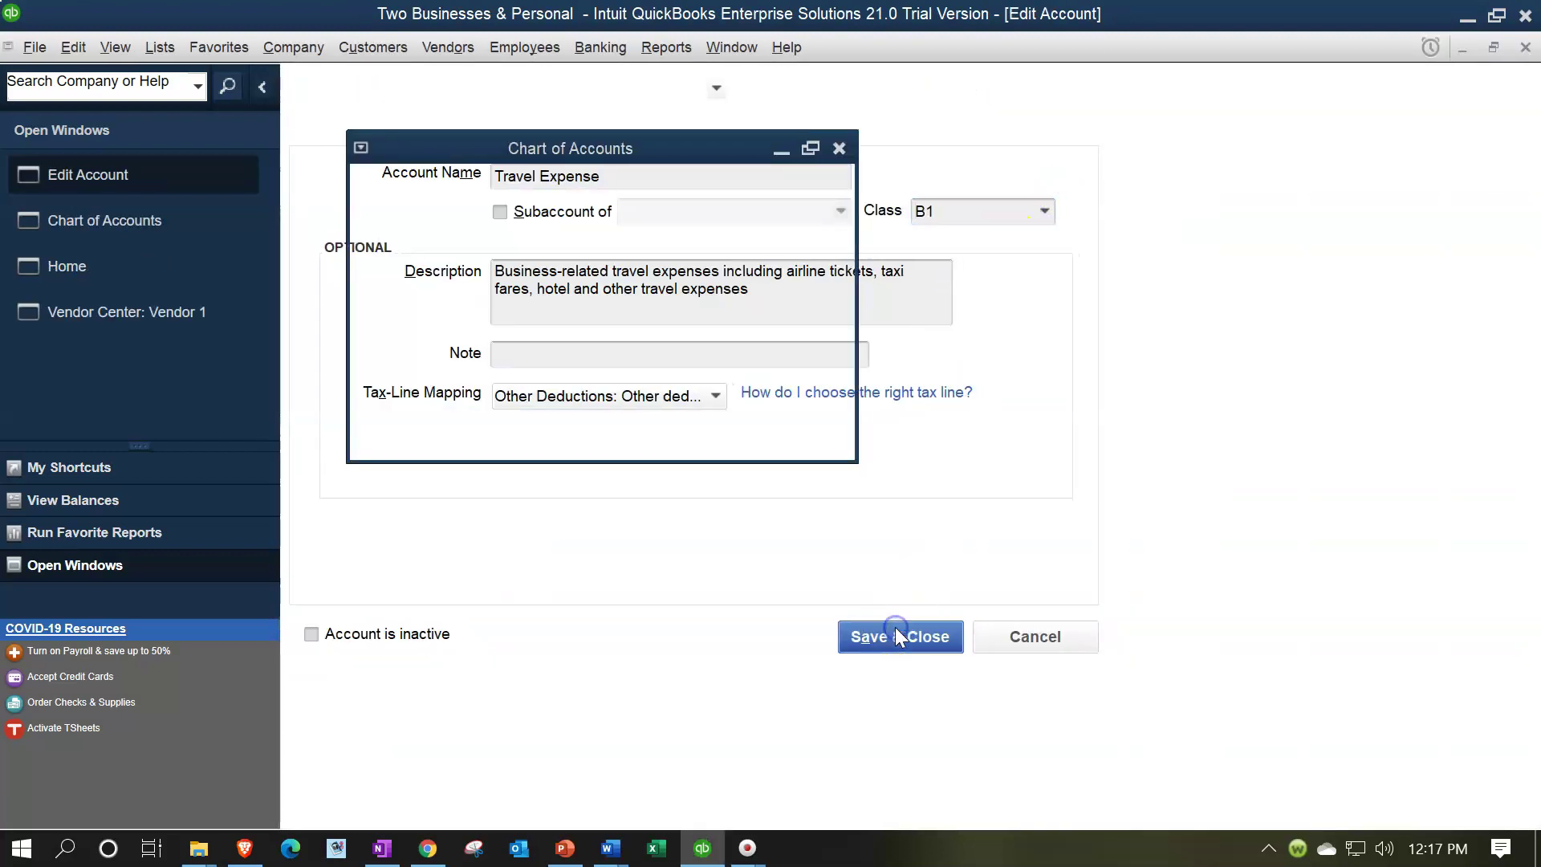
# Step: Edit the 68600 Utilities account to assign class B1, and save it
pyautogui.rightClick(409, 477)
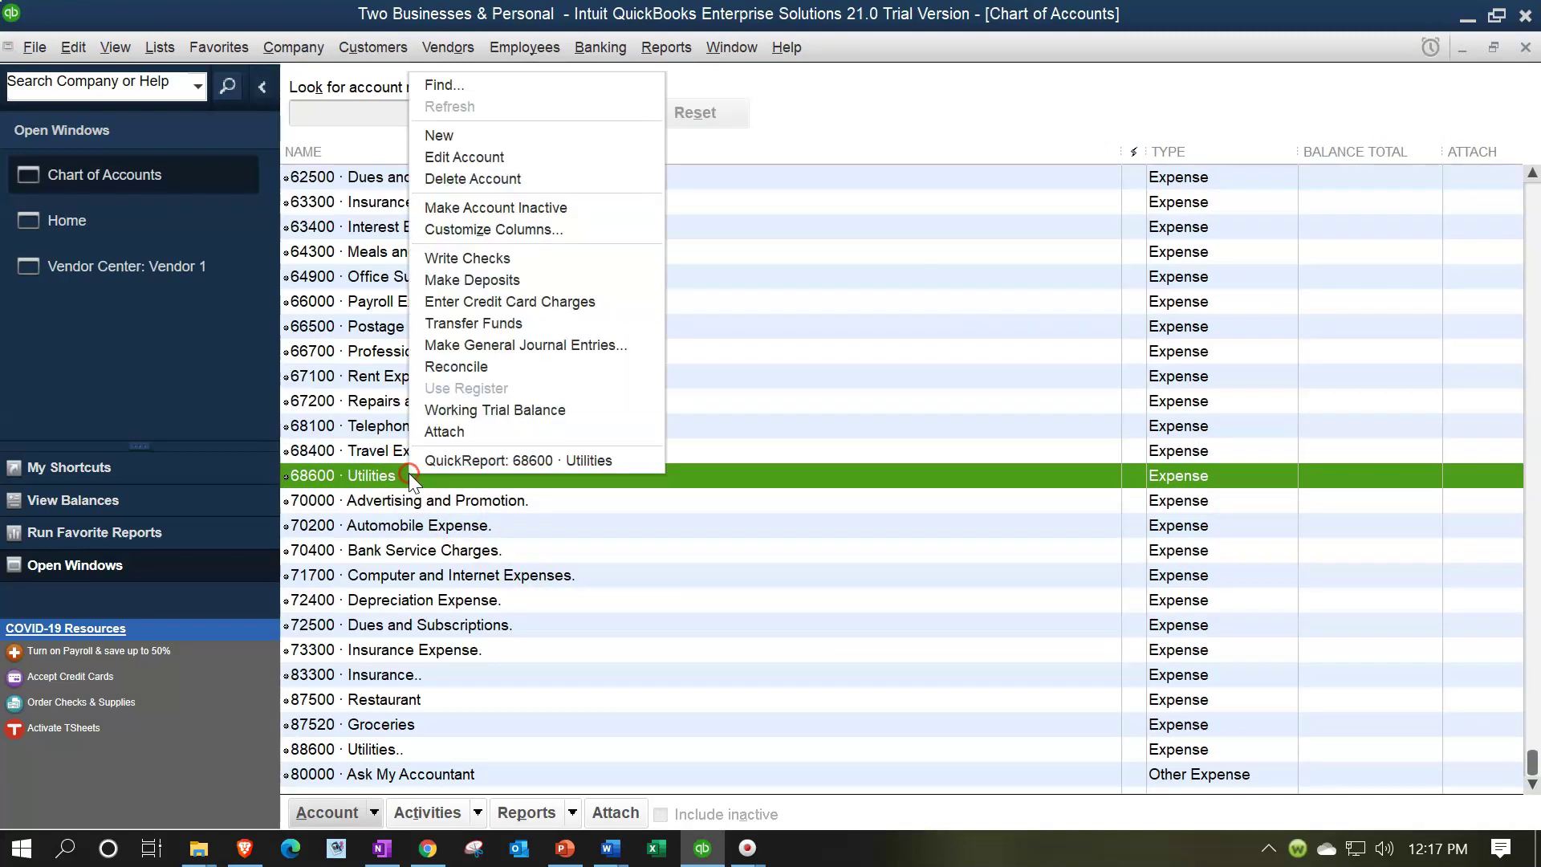
pyautogui.click(494, 156)
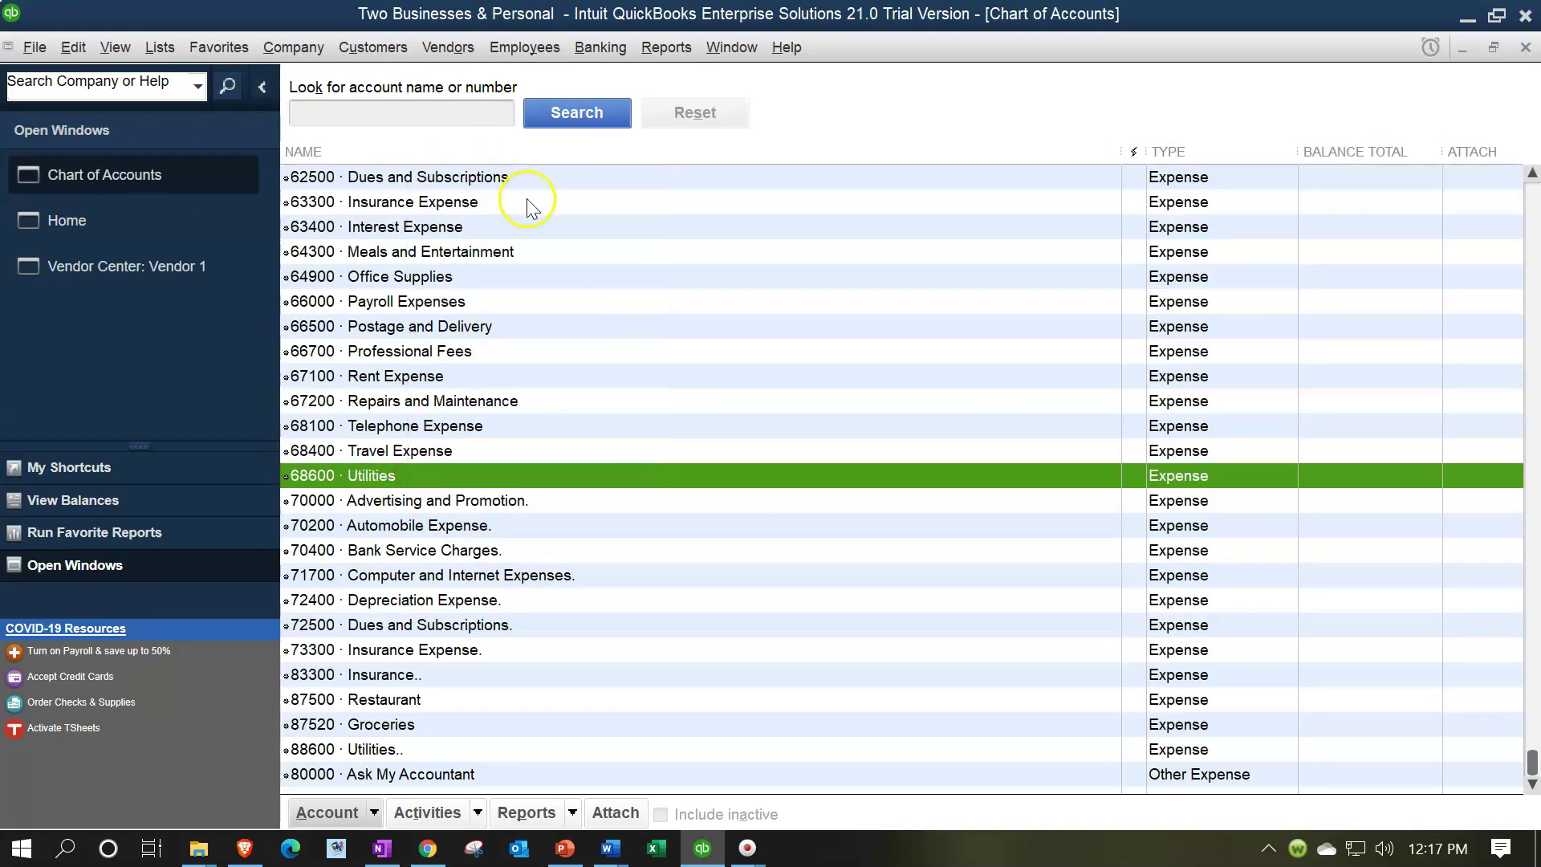
pyautogui.click(1051, 211)
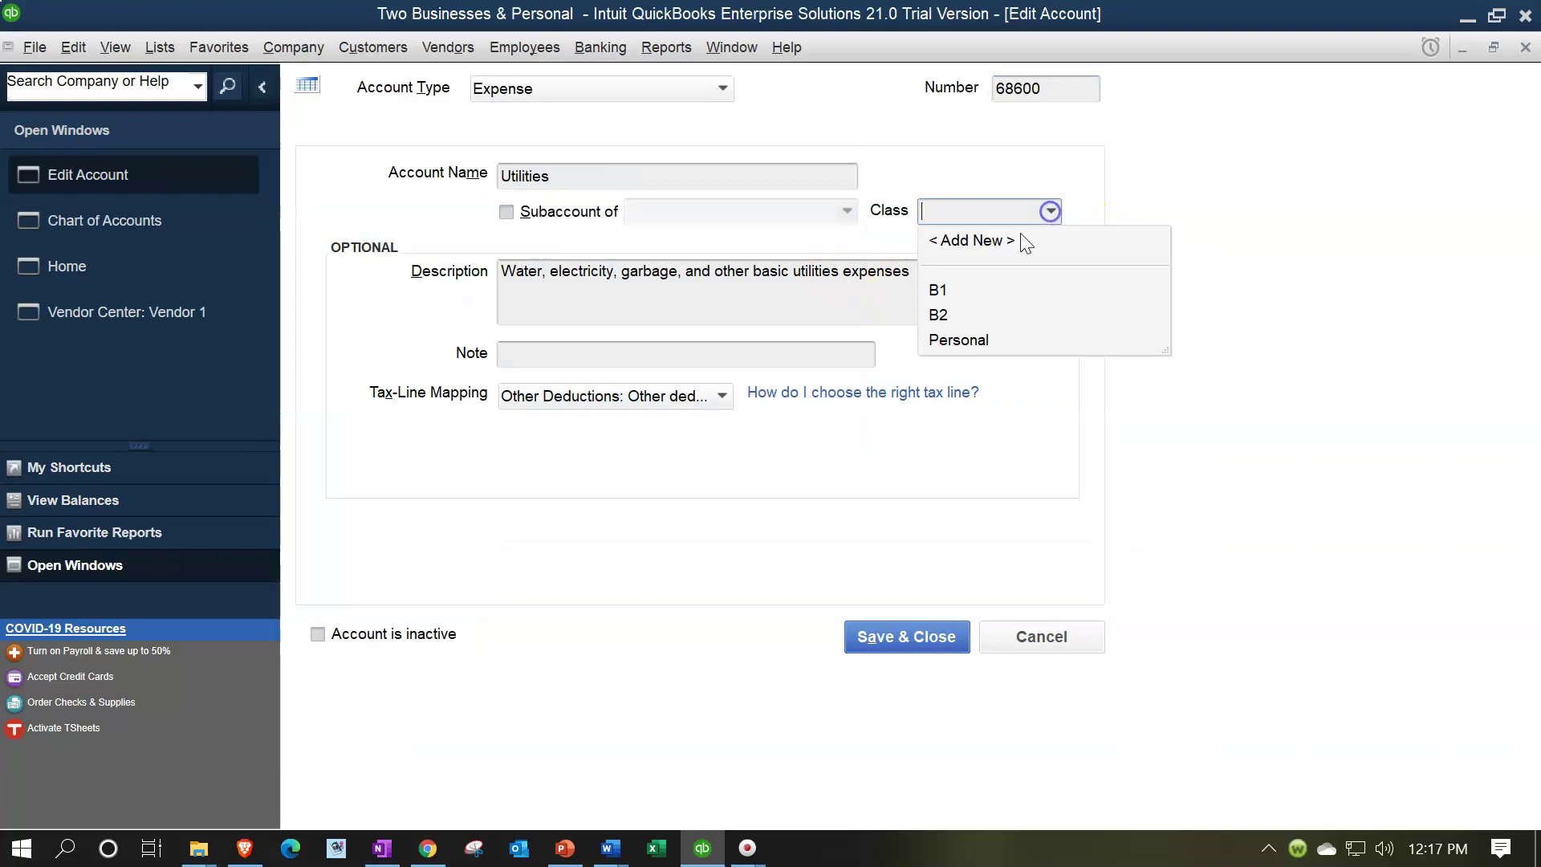
pyautogui.click(958, 292)
pyautogui.click(913, 626)
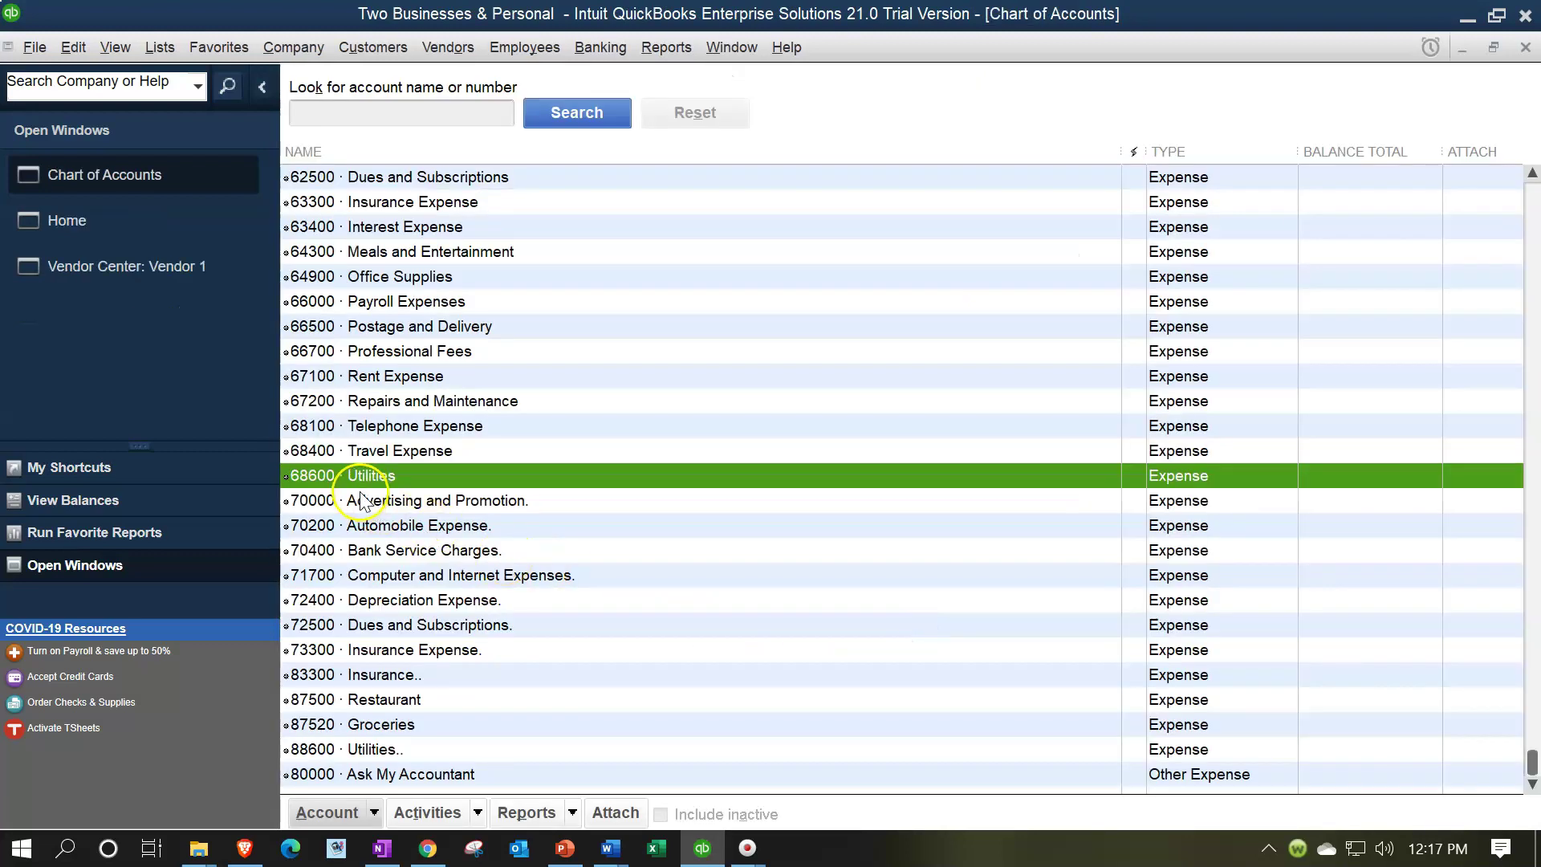
# Step: Edit the 70000 Advertising and Promotion account to assign class B2, and save it
pyautogui.click(395, 504)
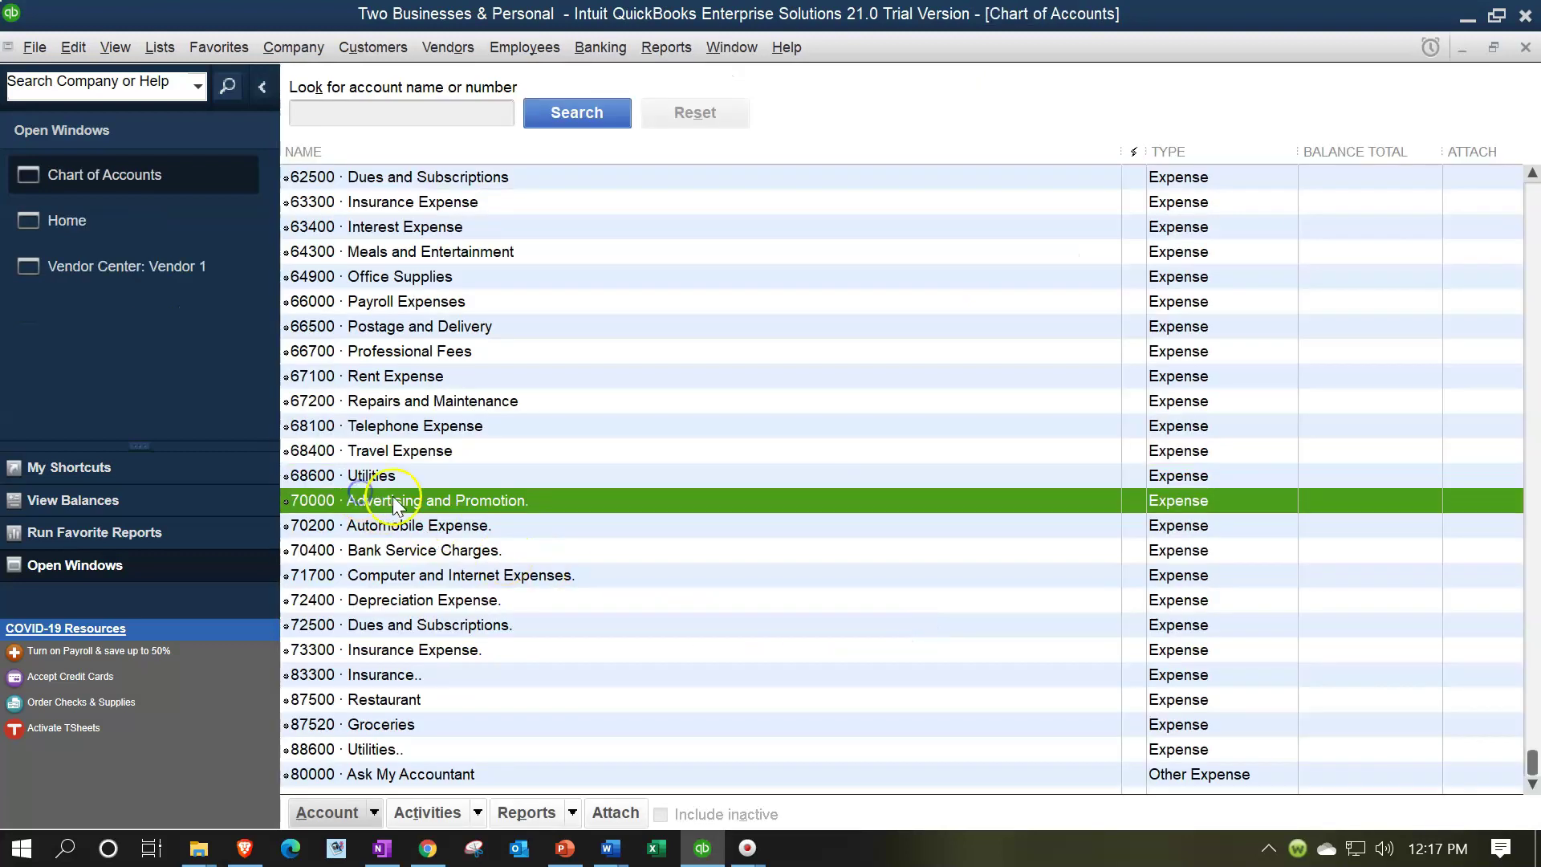
pyautogui.rightClick(398, 504)
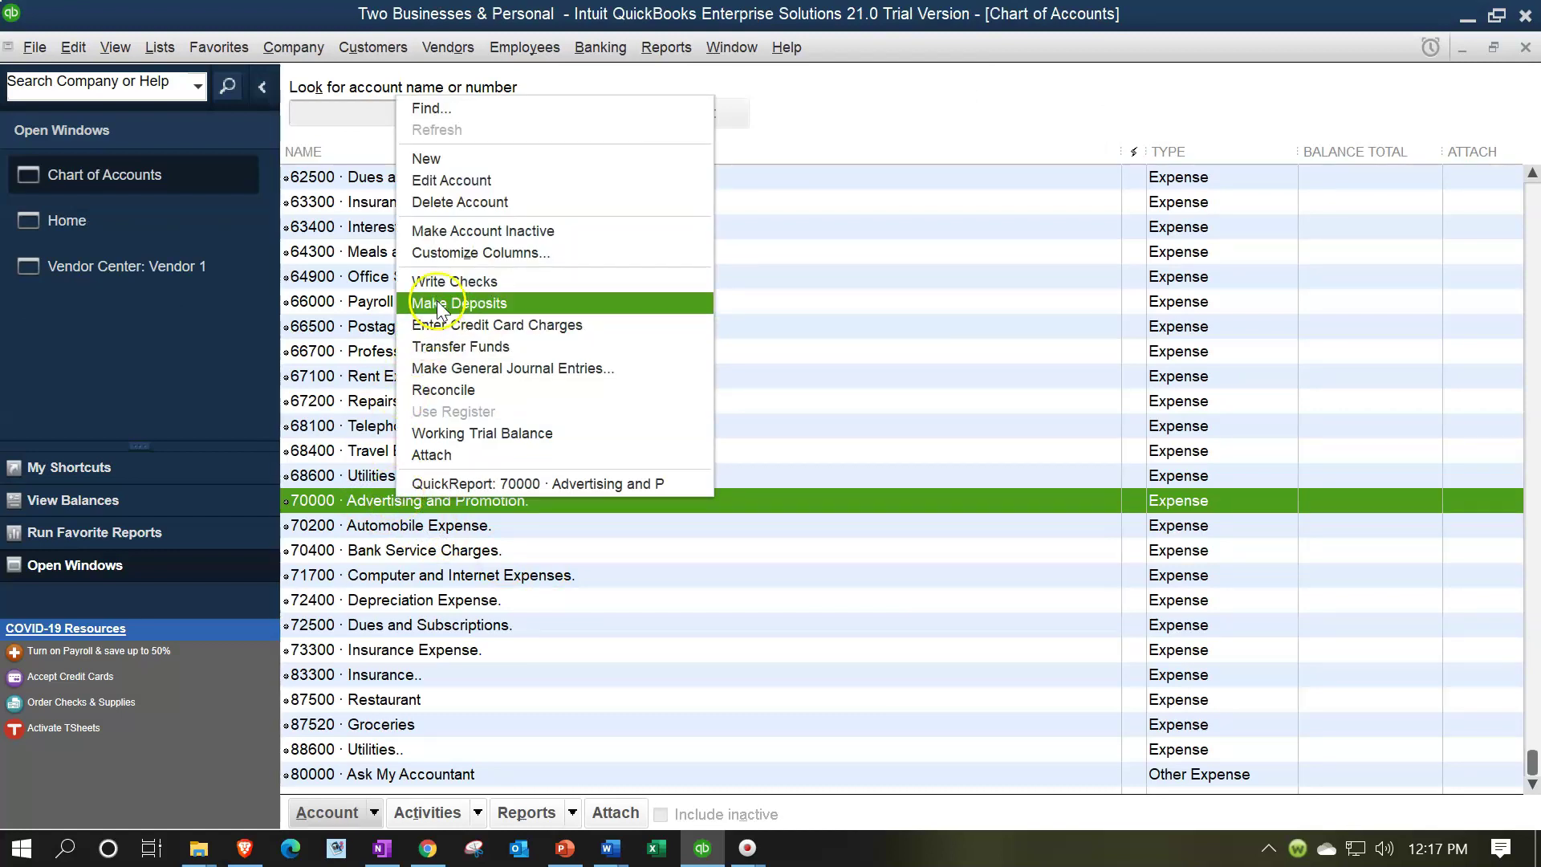
pyautogui.click(453, 180)
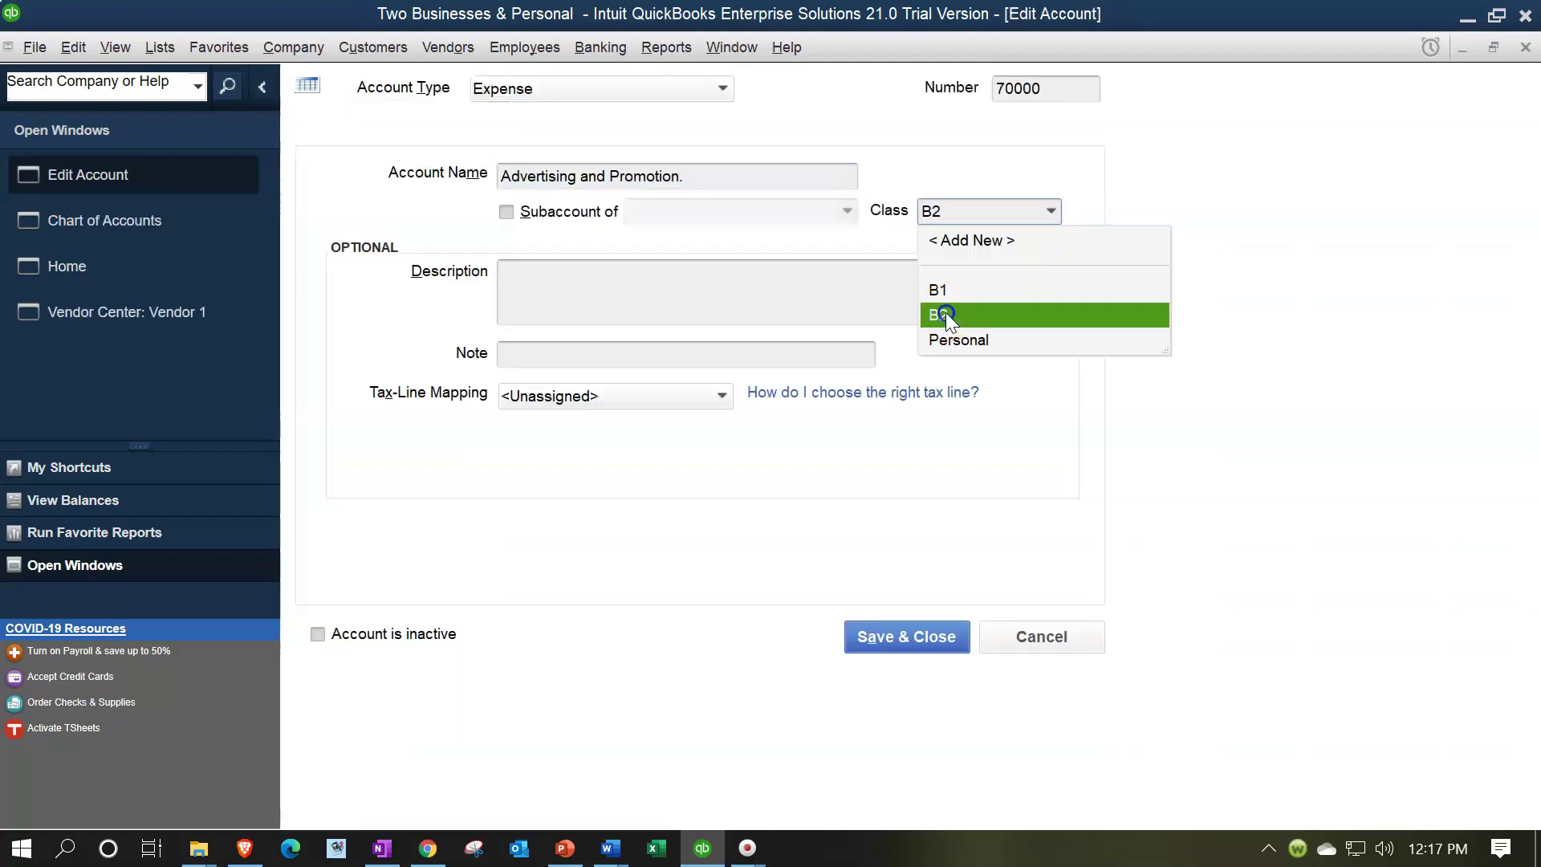
pyautogui.click(945, 313)
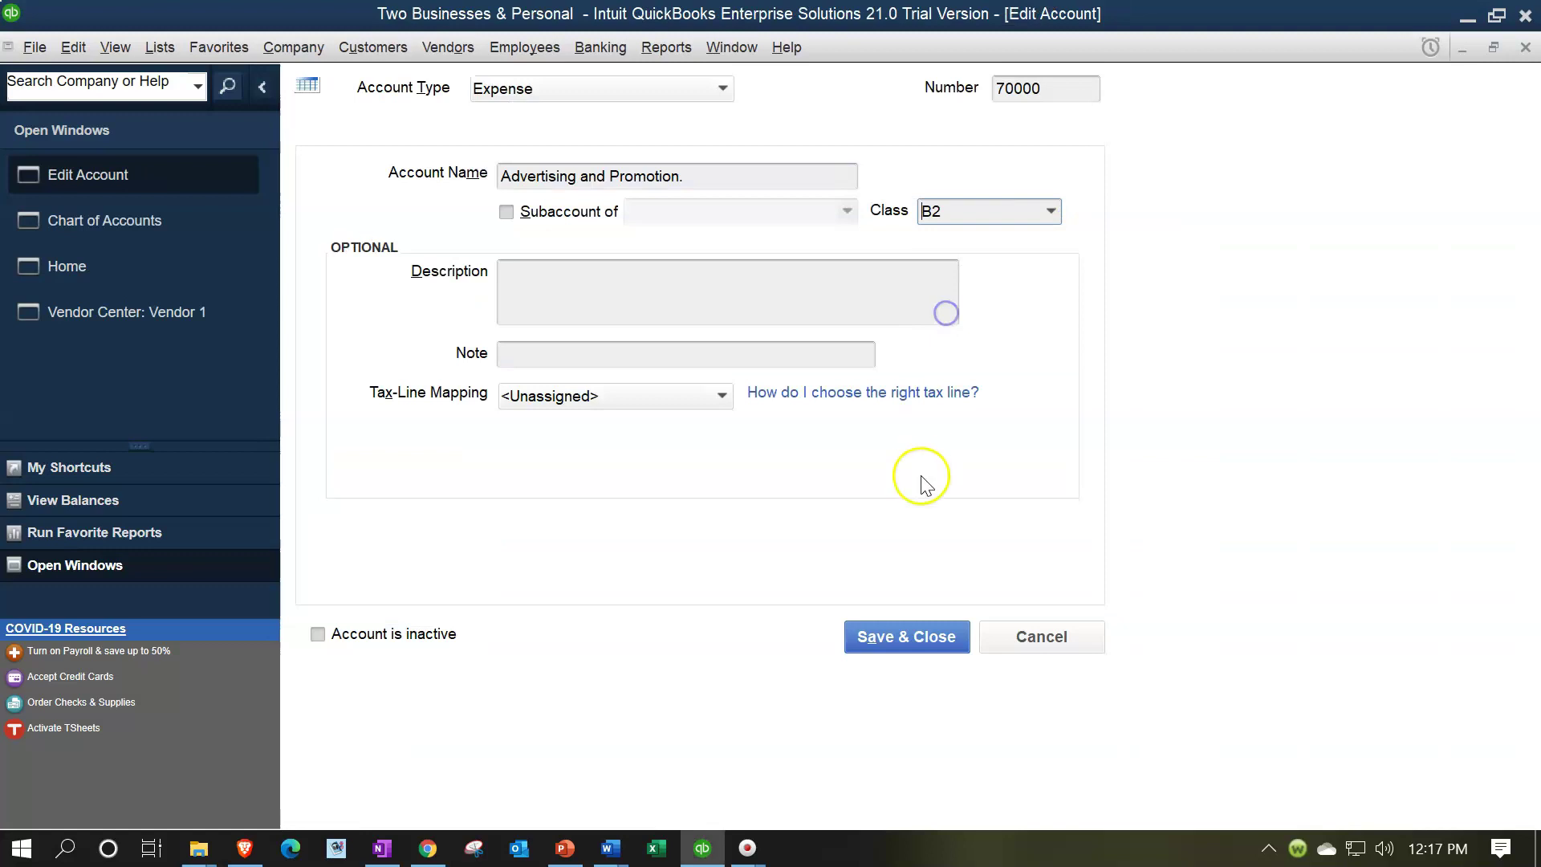
pyautogui.click(897, 624)
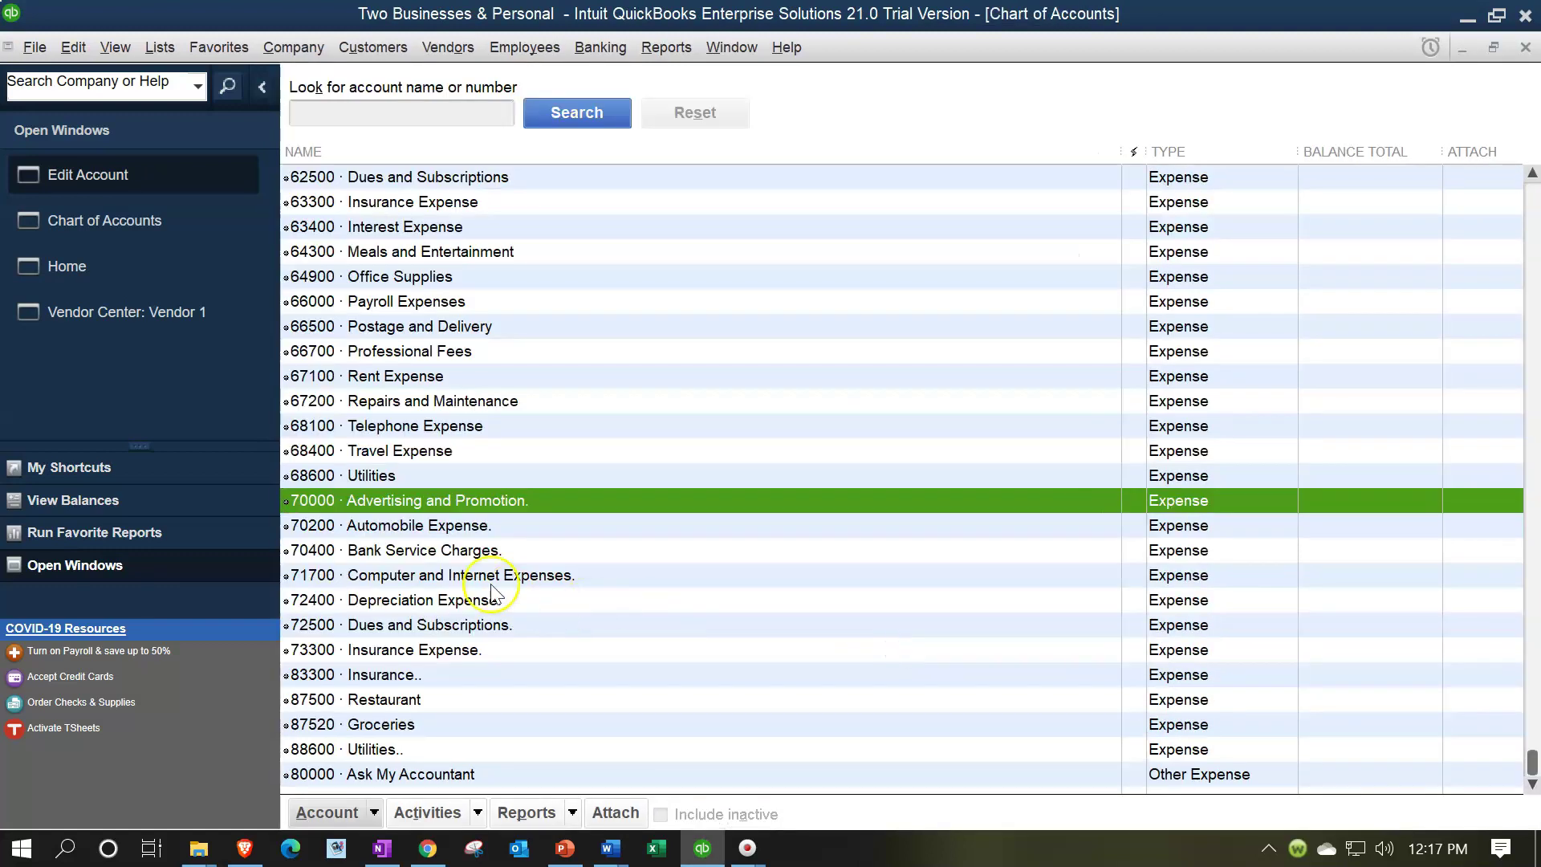
# Step: Edit the 70200 Automobile Expense account to assign class B2, and save it
pyautogui.click(411, 526)
pyautogui.rightClick(409, 525)
pyautogui.click(499, 210)
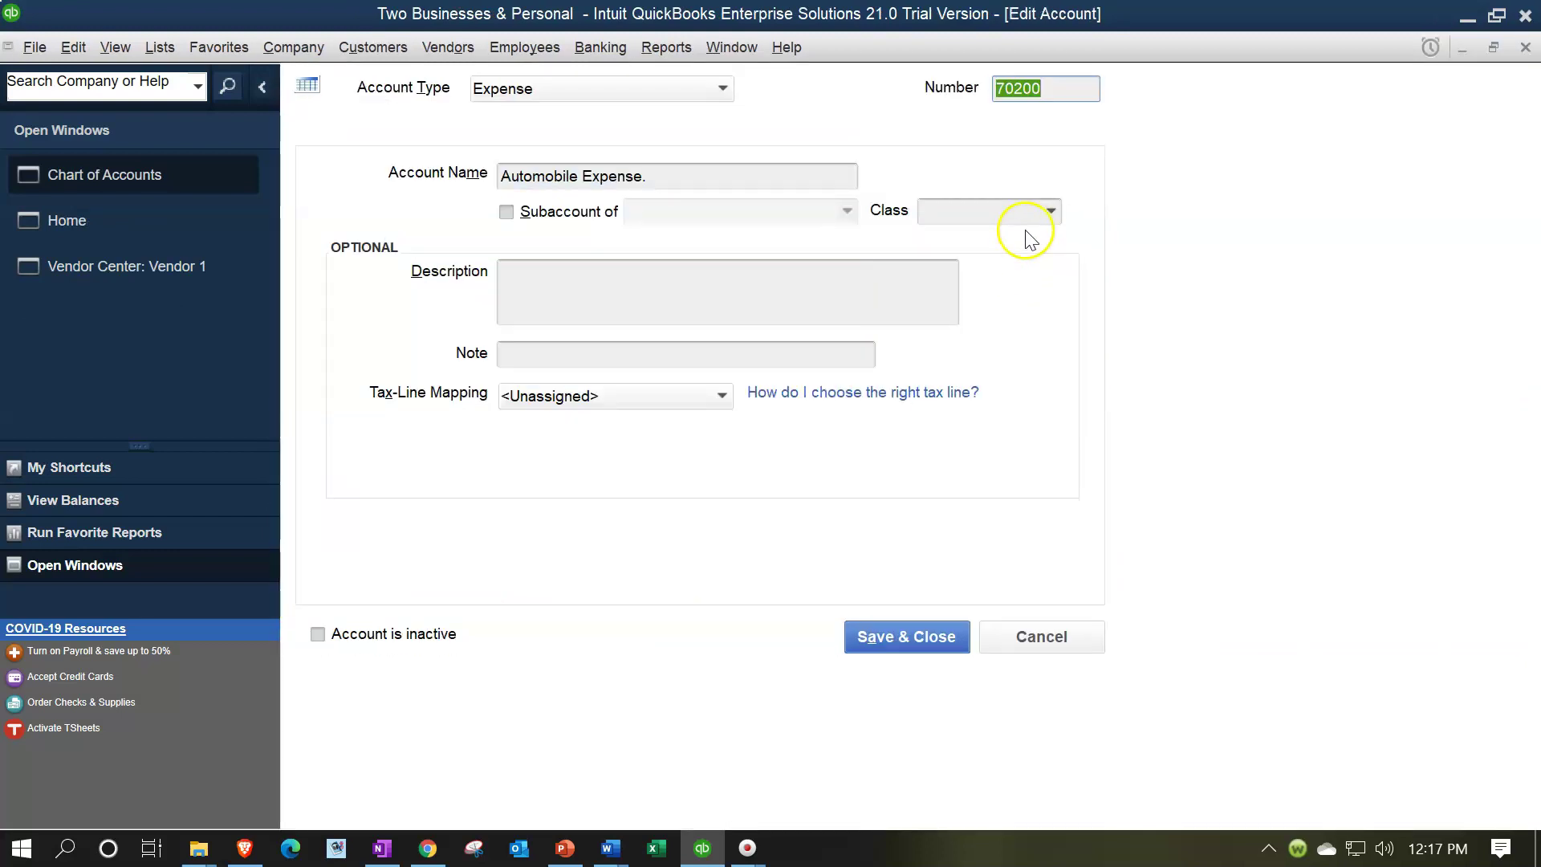
pyautogui.click(896, 636)
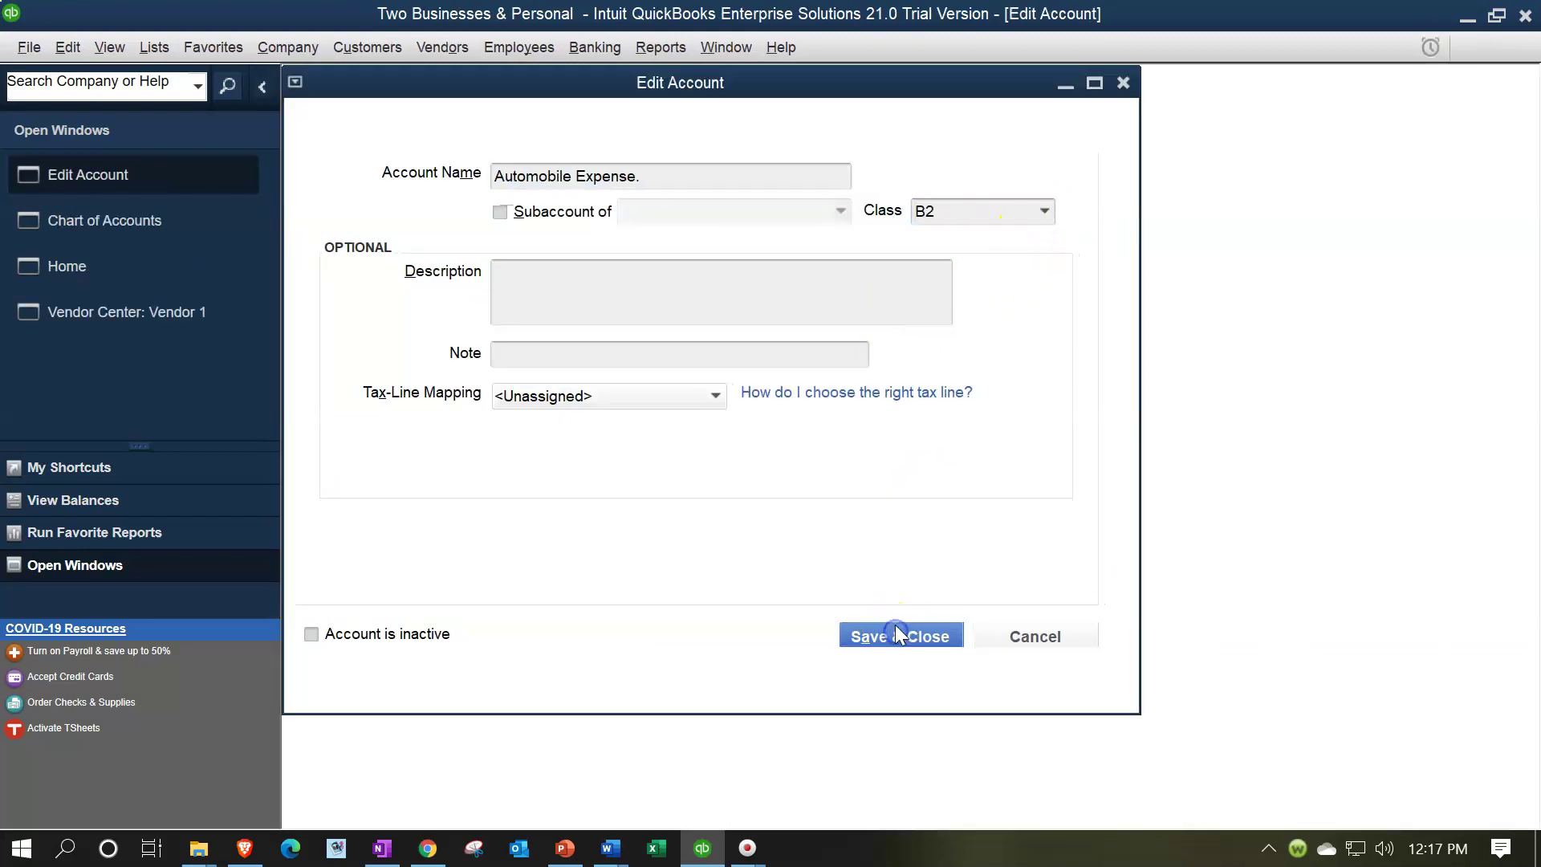
# Step: Open the 70400 Bank Service Charges account for editing and save it with class B2
pyautogui.click(450, 549)
pyautogui.rightClick(450, 548)
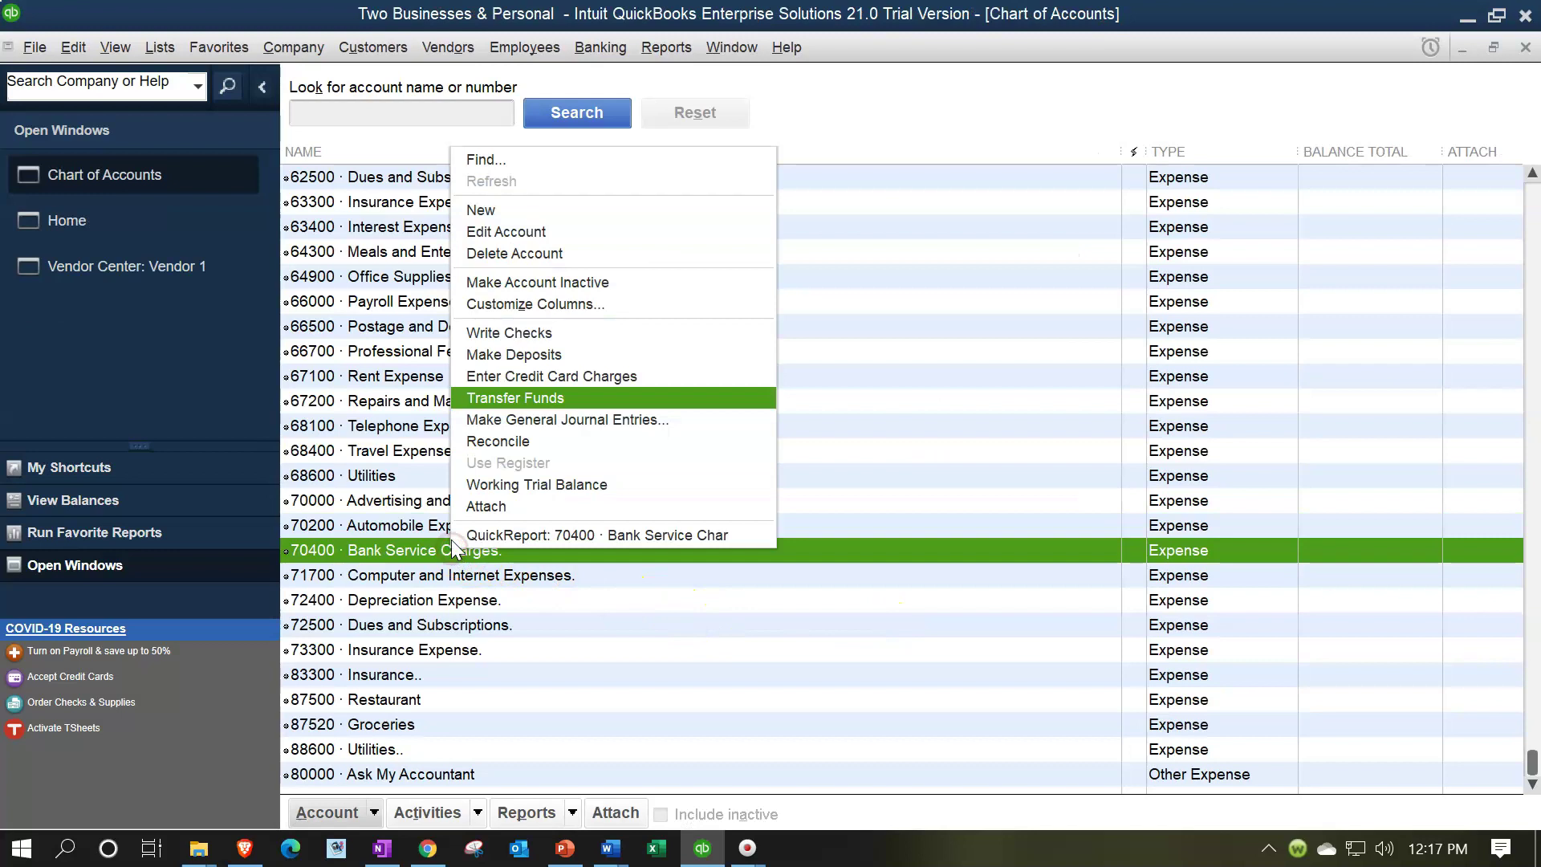
pyautogui.click(516, 237)
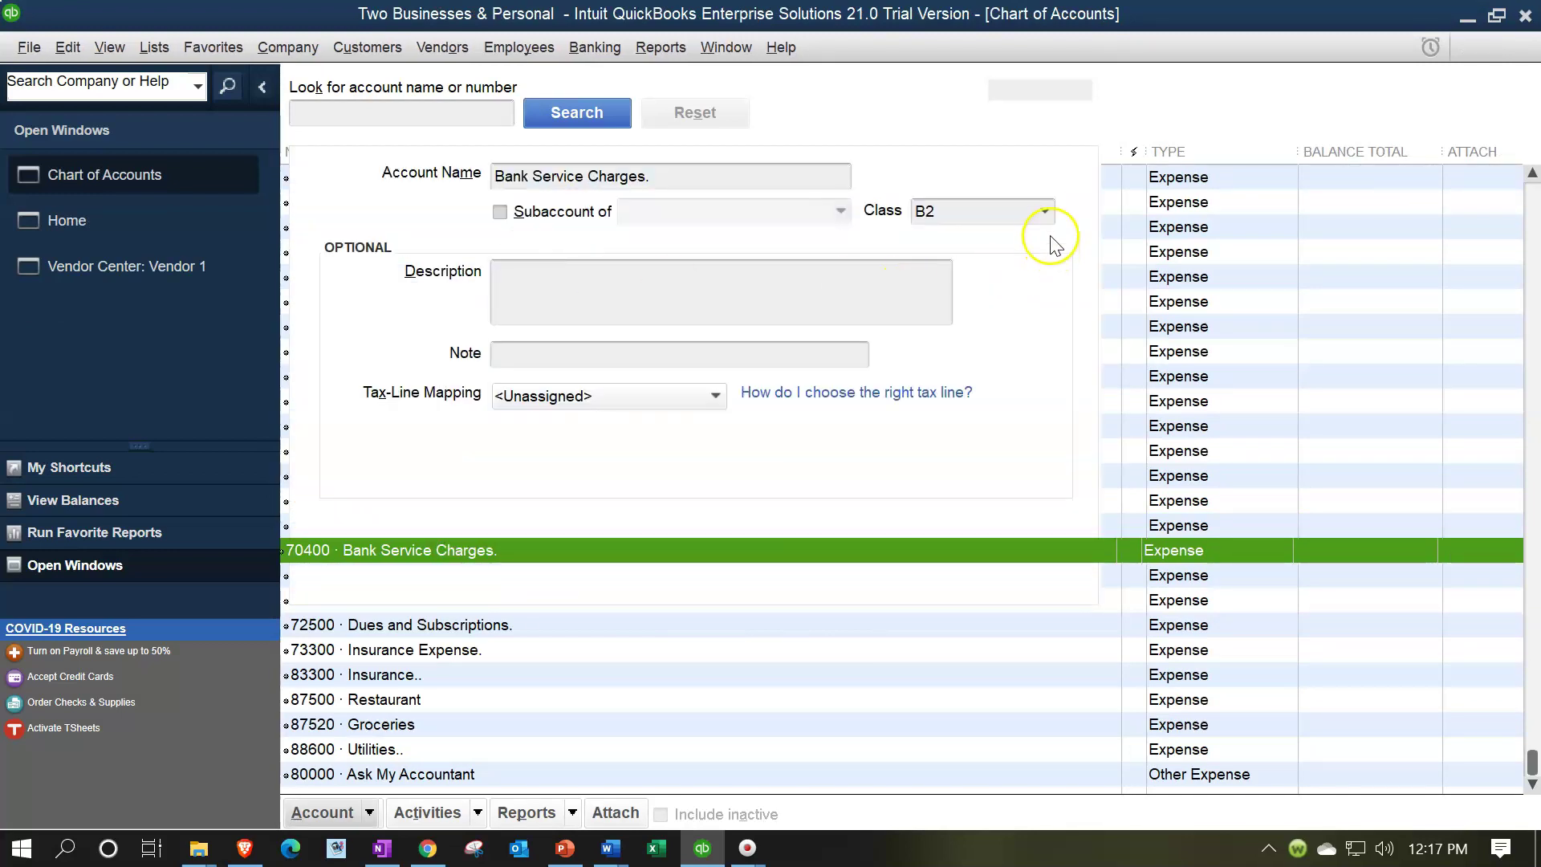
pyautogui.click(911, 634)
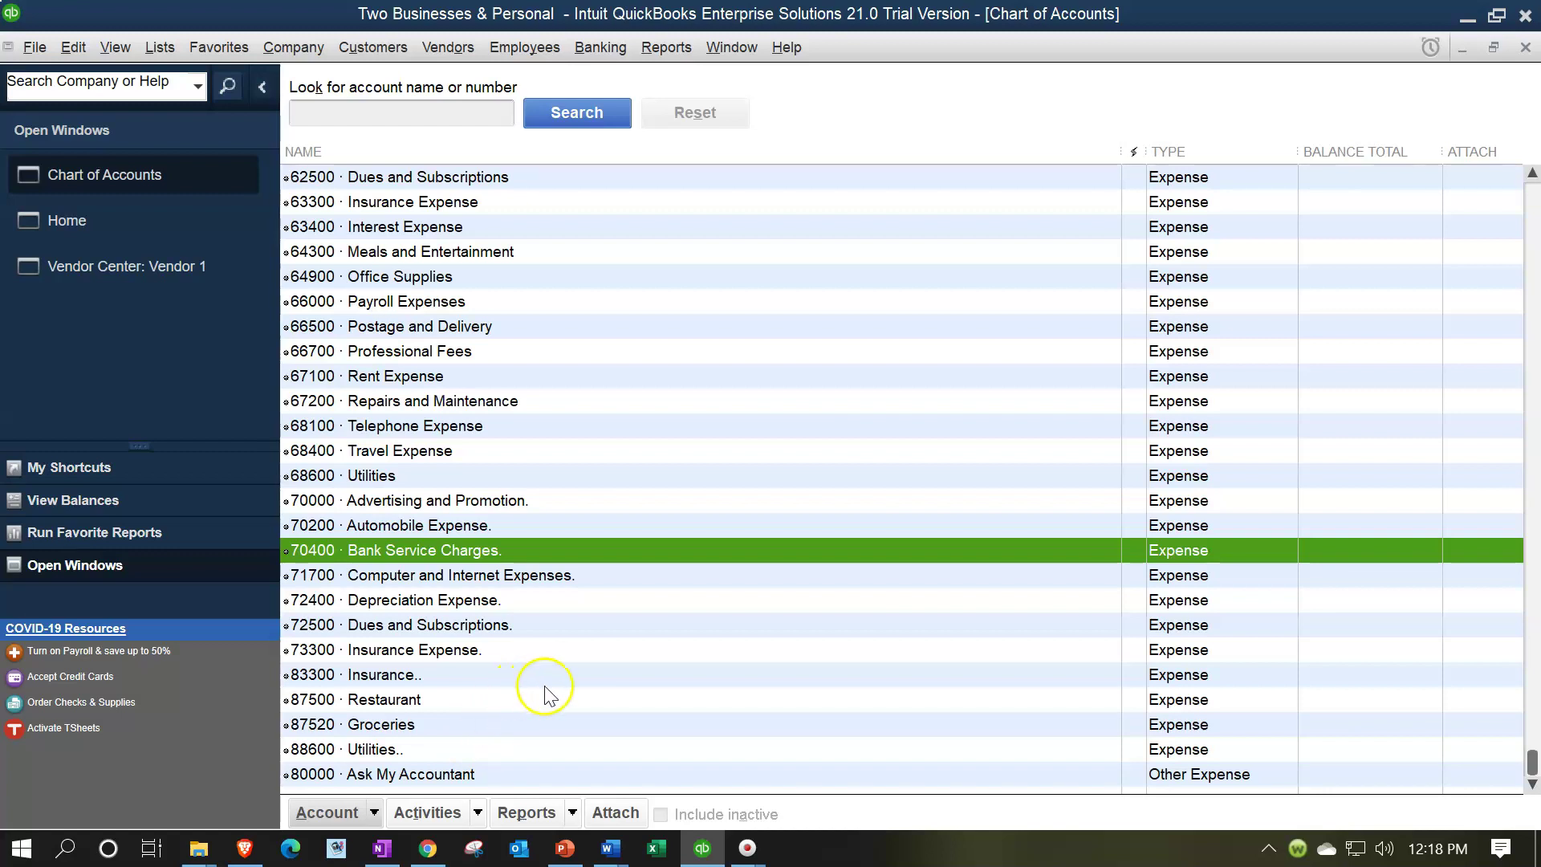
pyautogui.scroll(2, 575, 690)
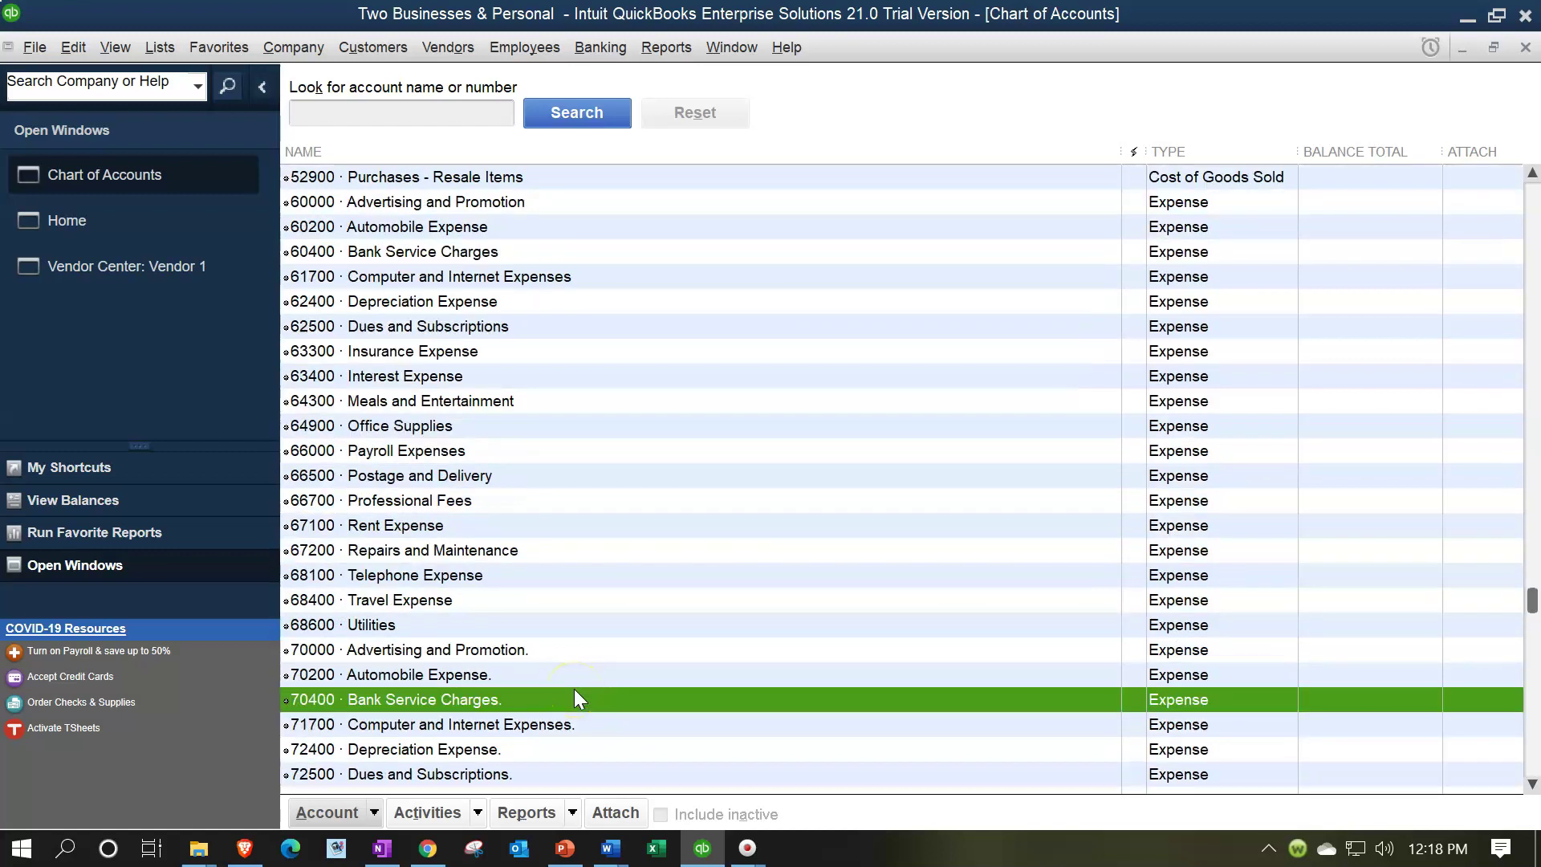